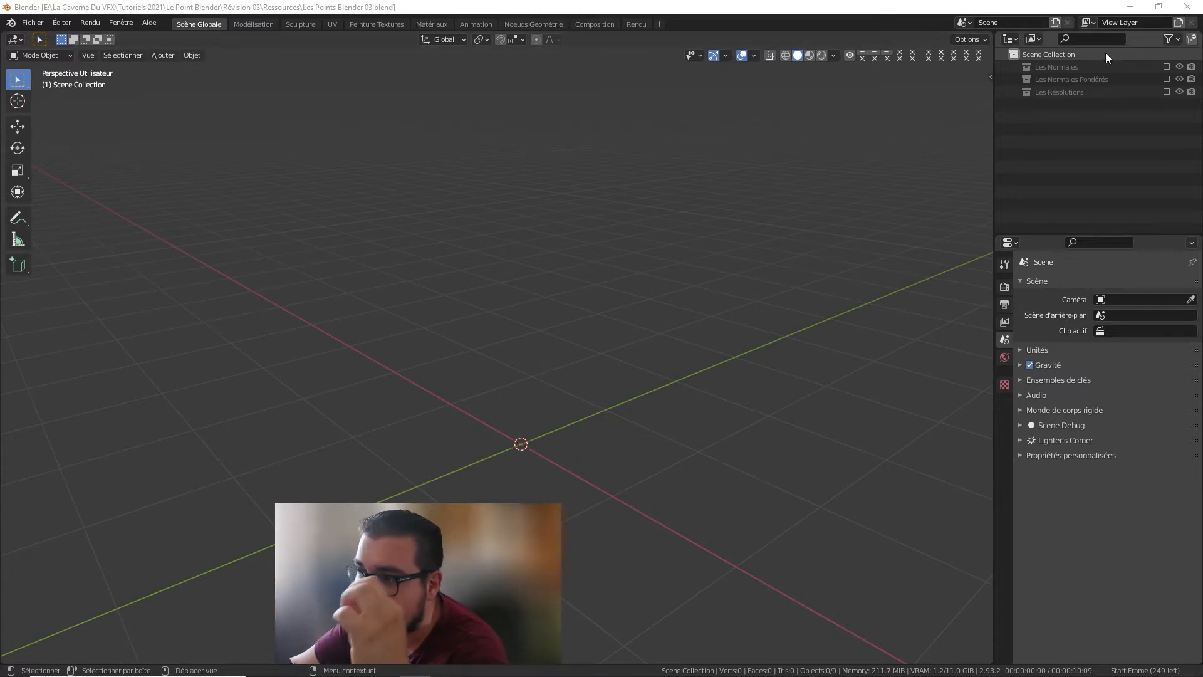
Step: Enable the Les Normales collection, expand it and select its Cube object
click(1166, 67)
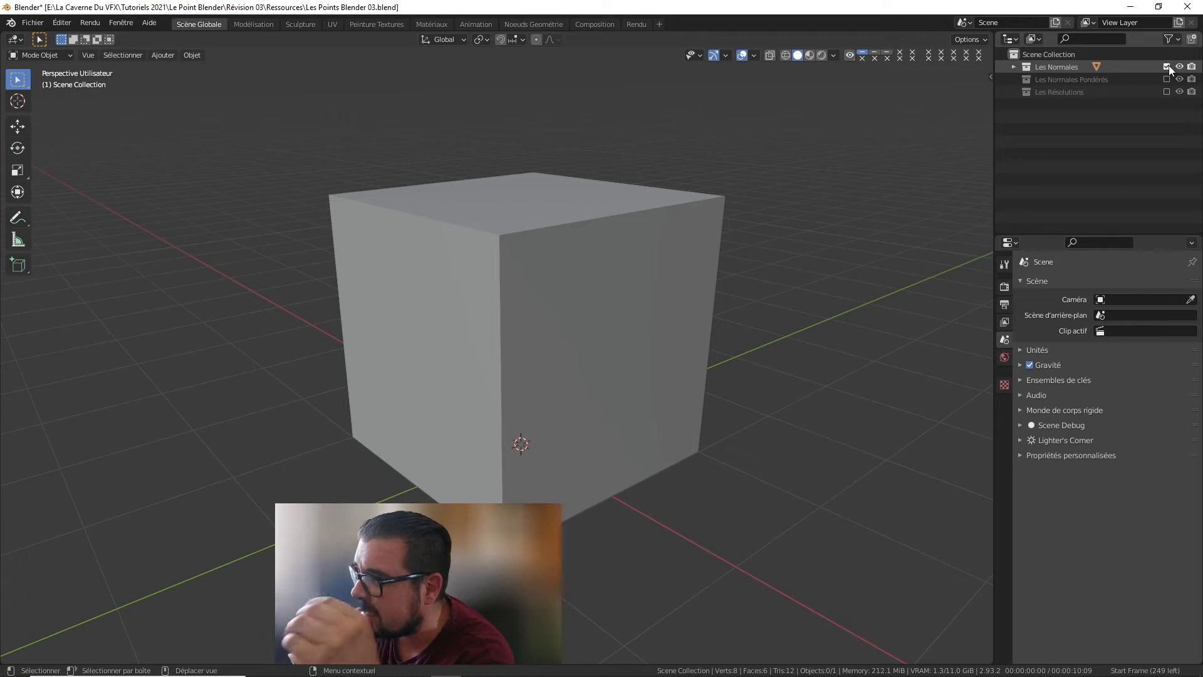
click(1014, 67)
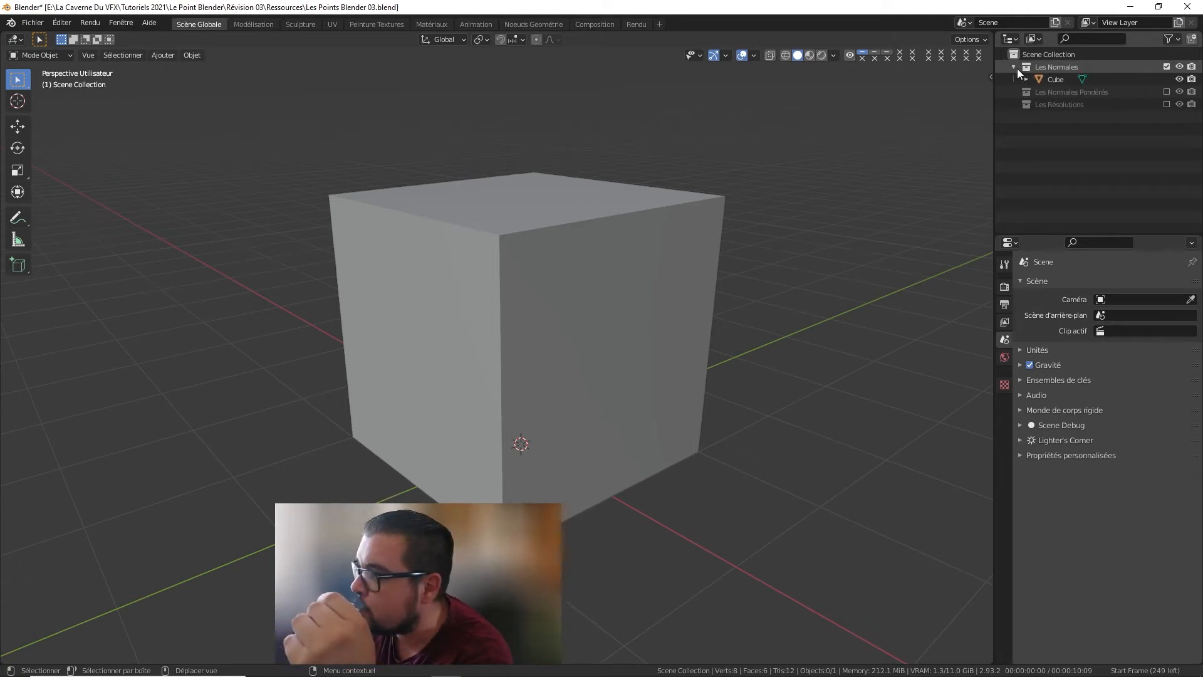
click(1054, 80)
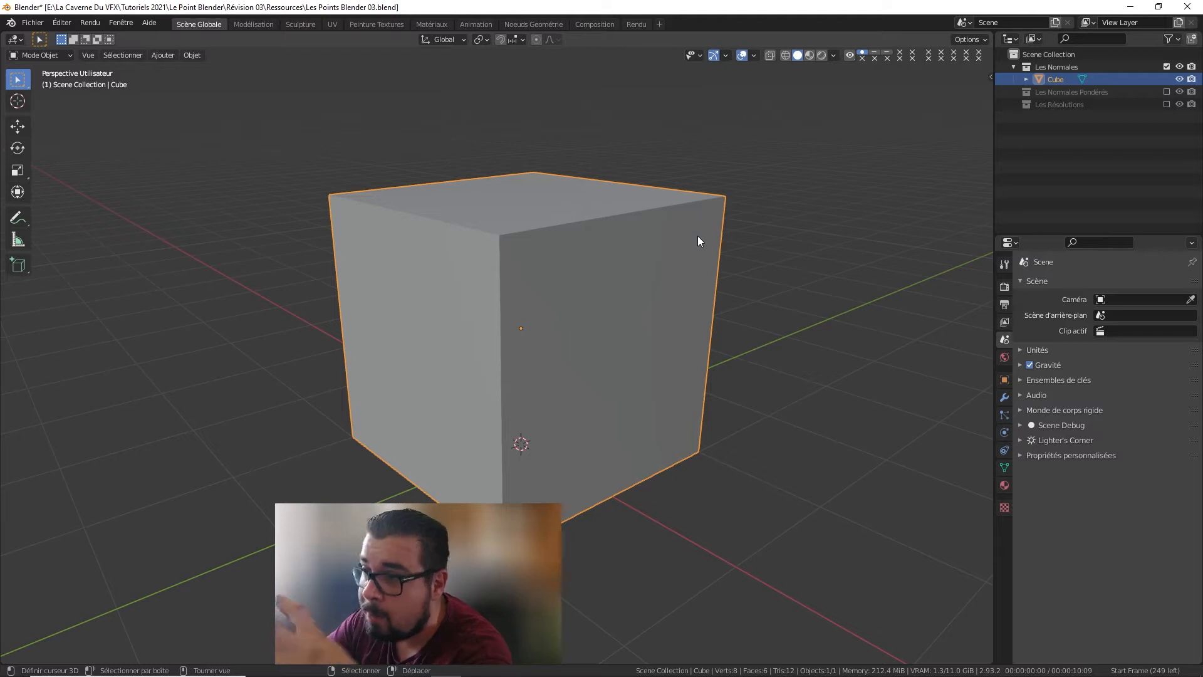
Step: Turn on the Face Orientation overlay and check the cube's faces from another side
click(755, 56)
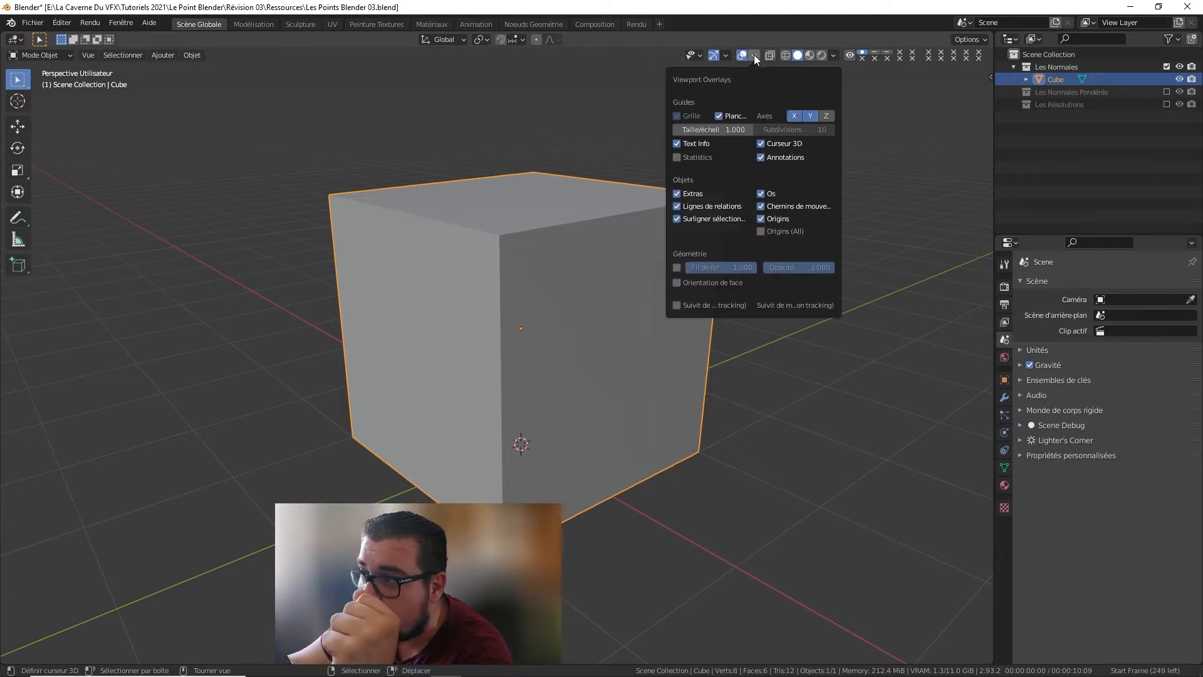
click(677, 282)
middle_drag(655, 194, 483, 167)
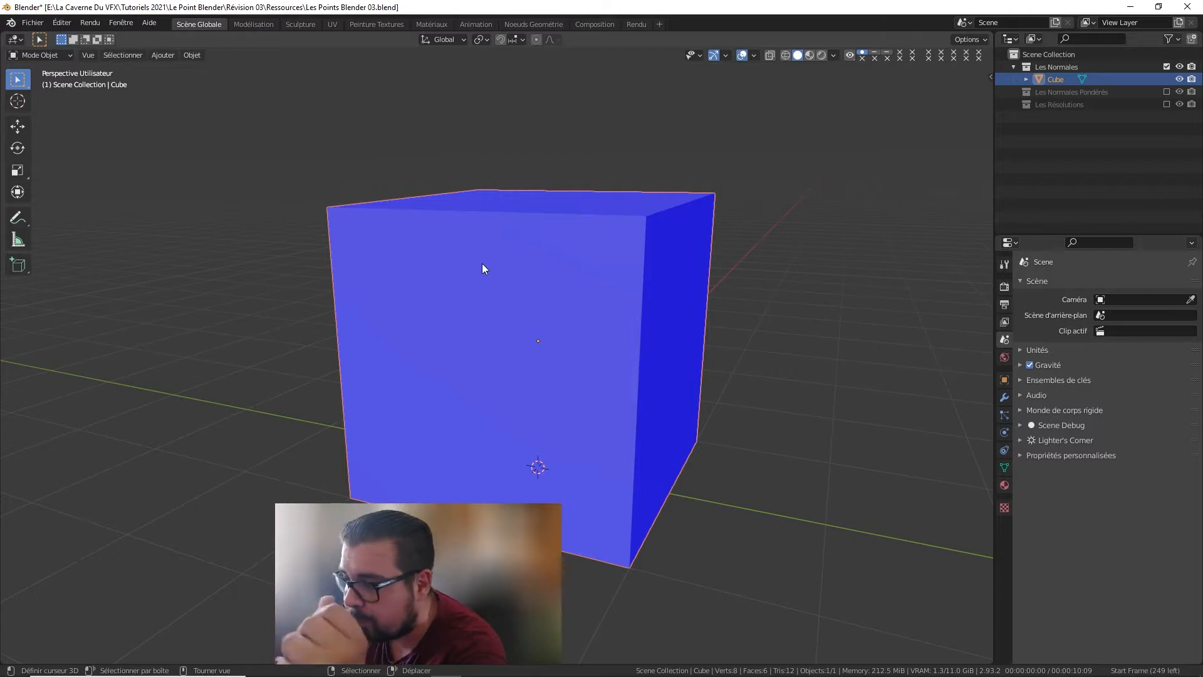
middle_drag(483, 269, 510, 270)
Step: Recalculate the normals of the whole cube to the inside in Edit Mode, and return to Object Mode
key(Tab)
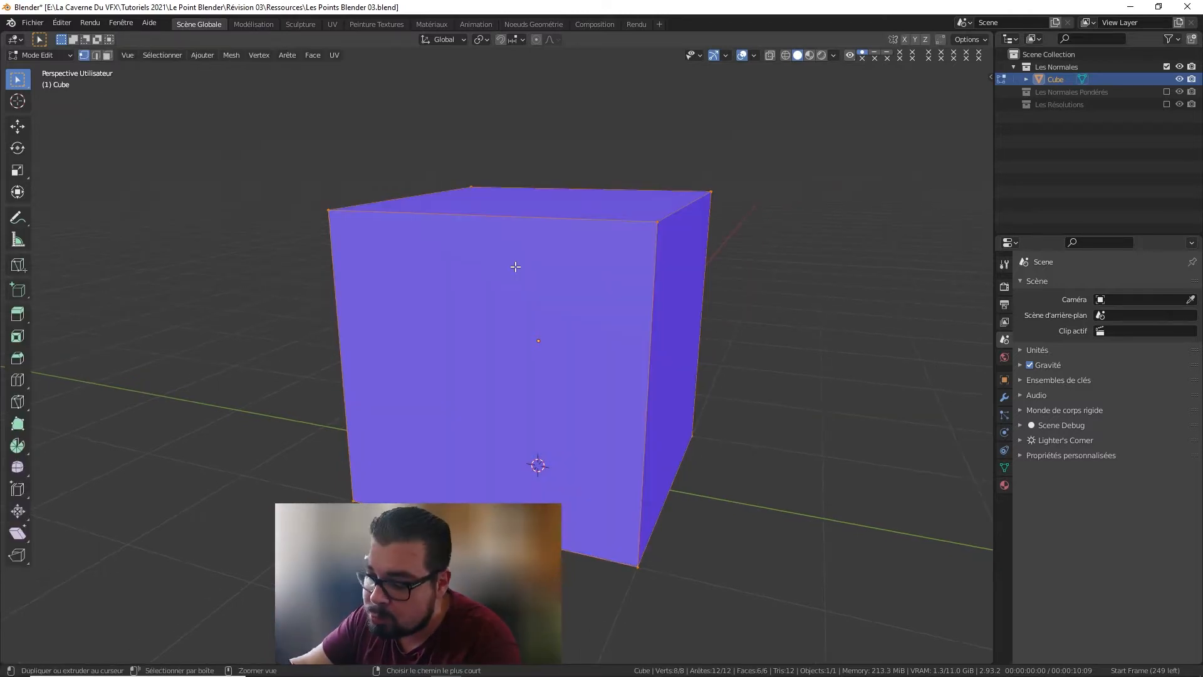
key(ctrl+shift+n)
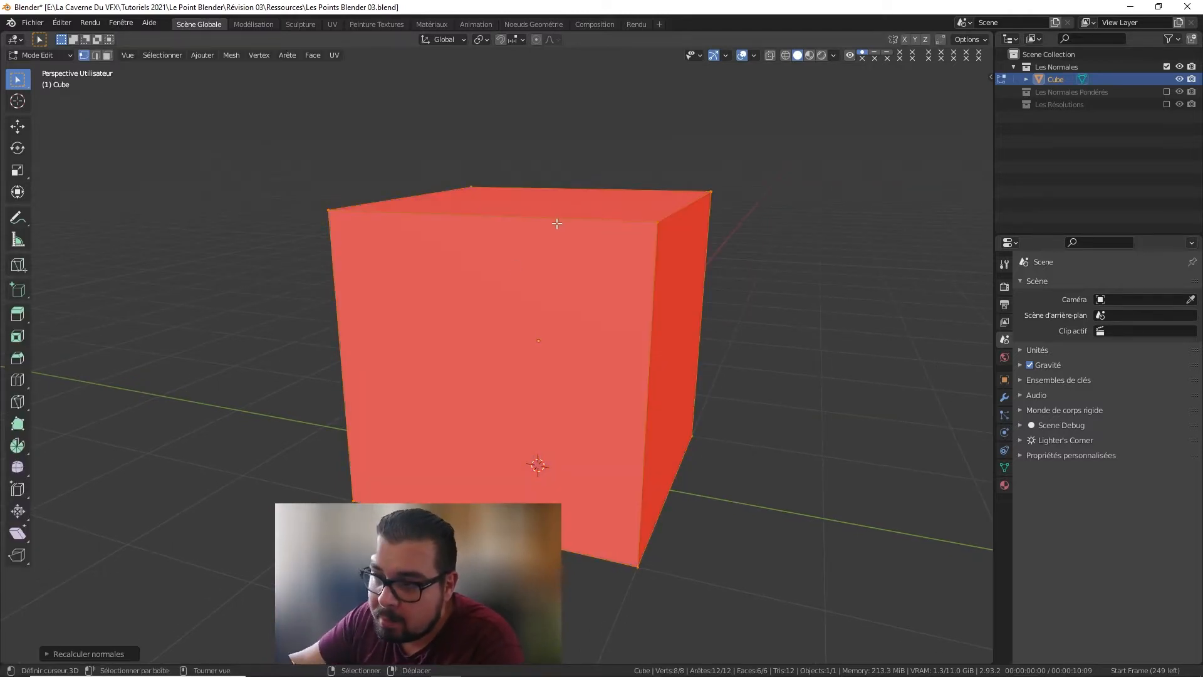
middle_drag(556, 223, 613, 243)
key(Tab)
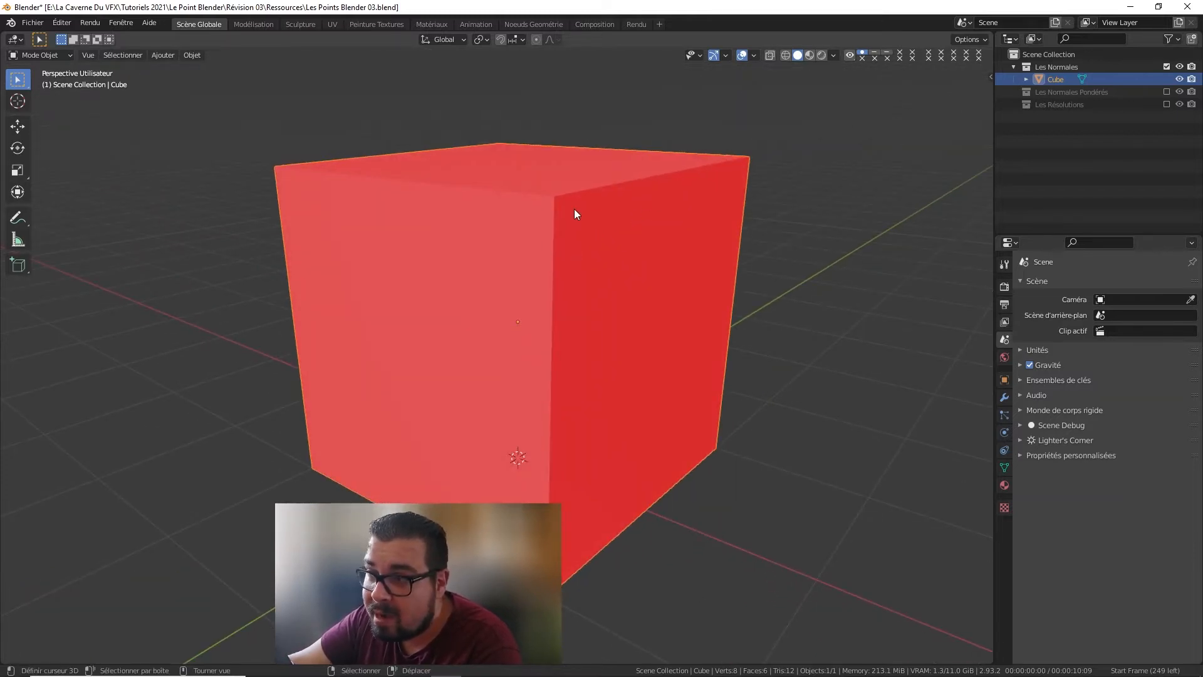
Step: Check the cube's face orientation from within, and recalculate all its normals to the outside in Edit Mode
scroll(658, 269, up, 8)
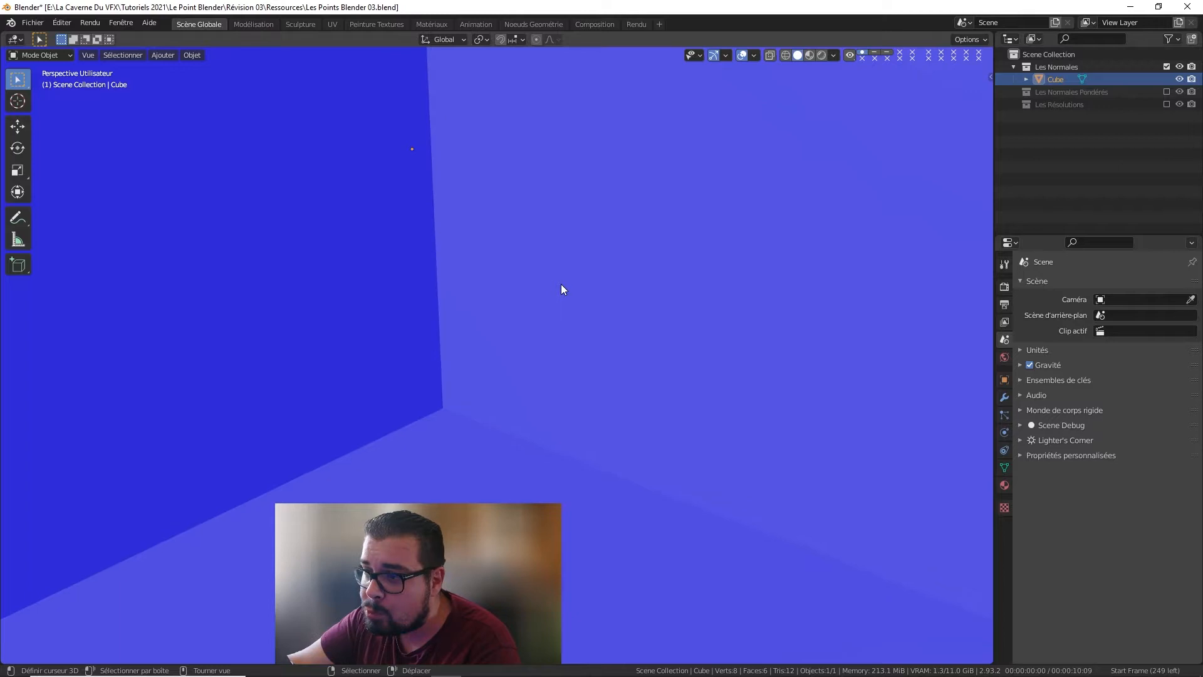
middle_drag(561, 284, 485, 96)
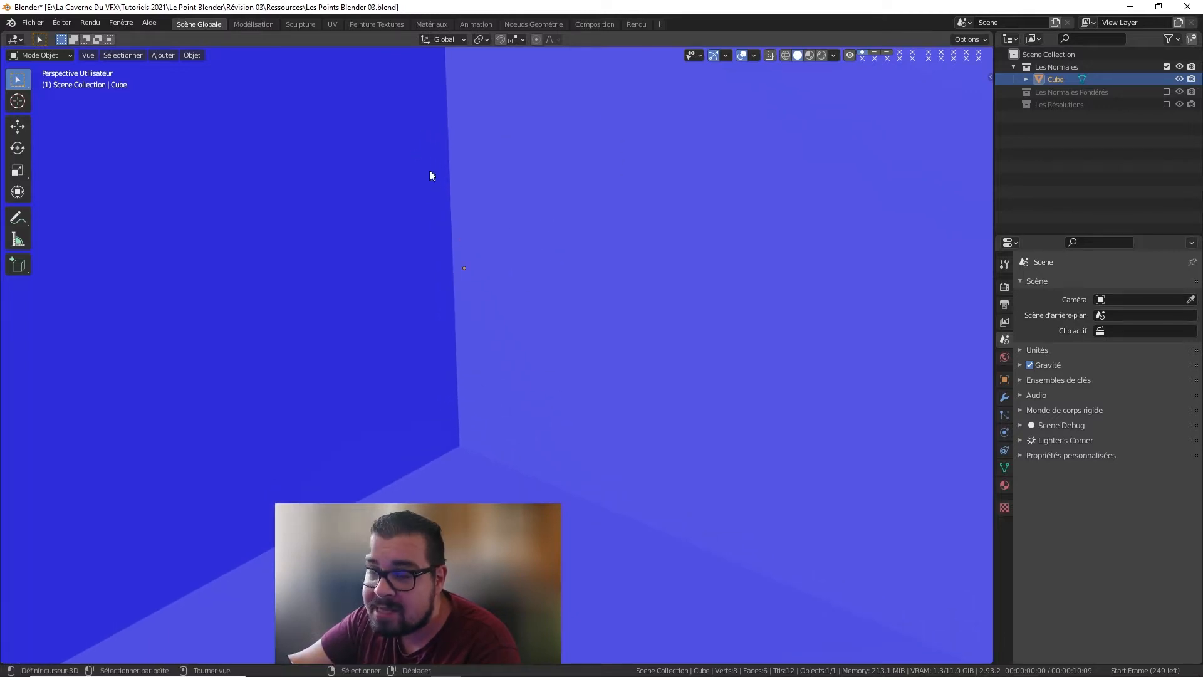
scroll(521, 228, down, 6)
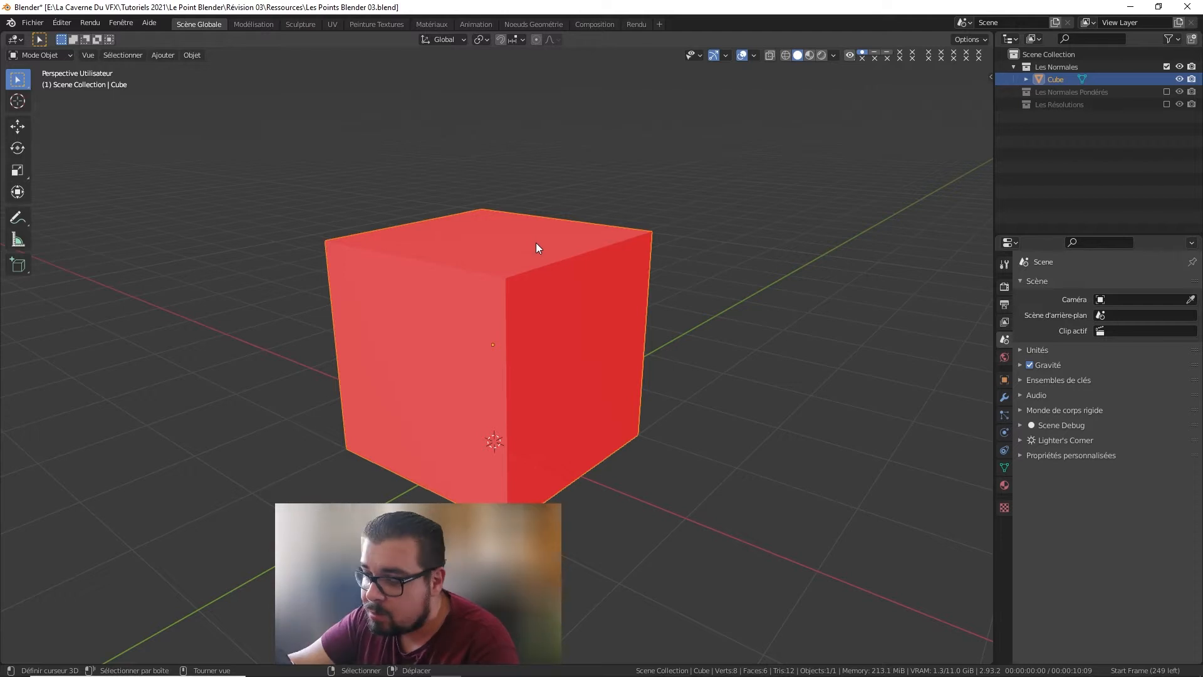
key(Tab)
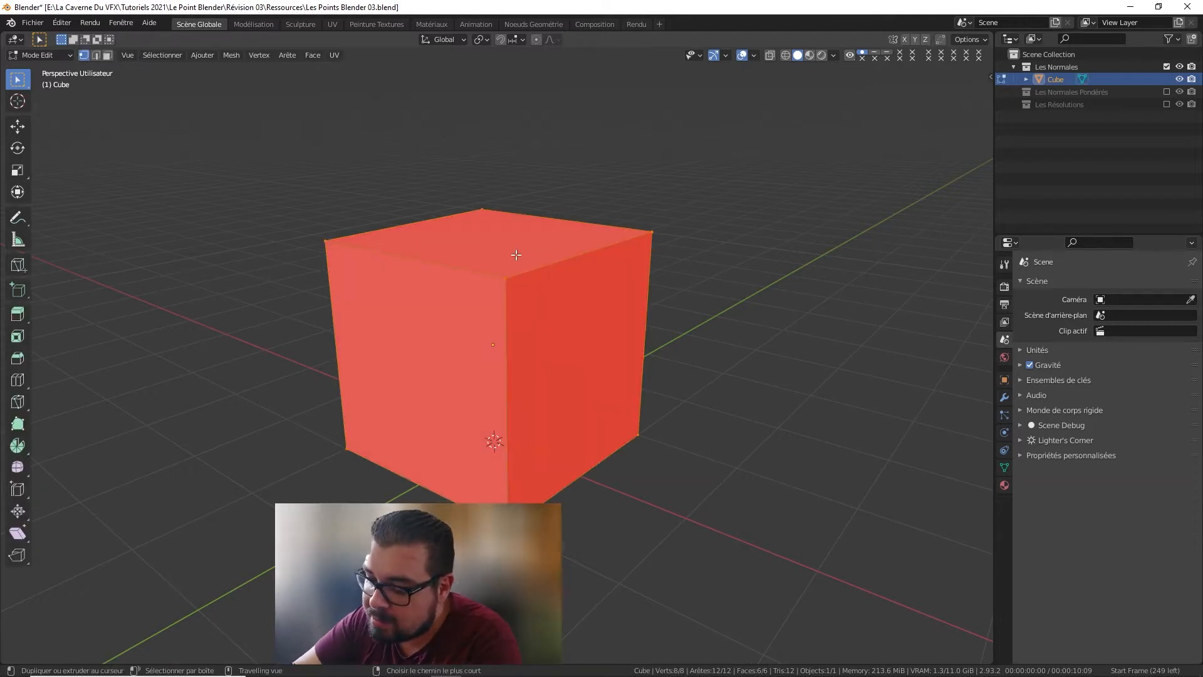
key(shift+n)
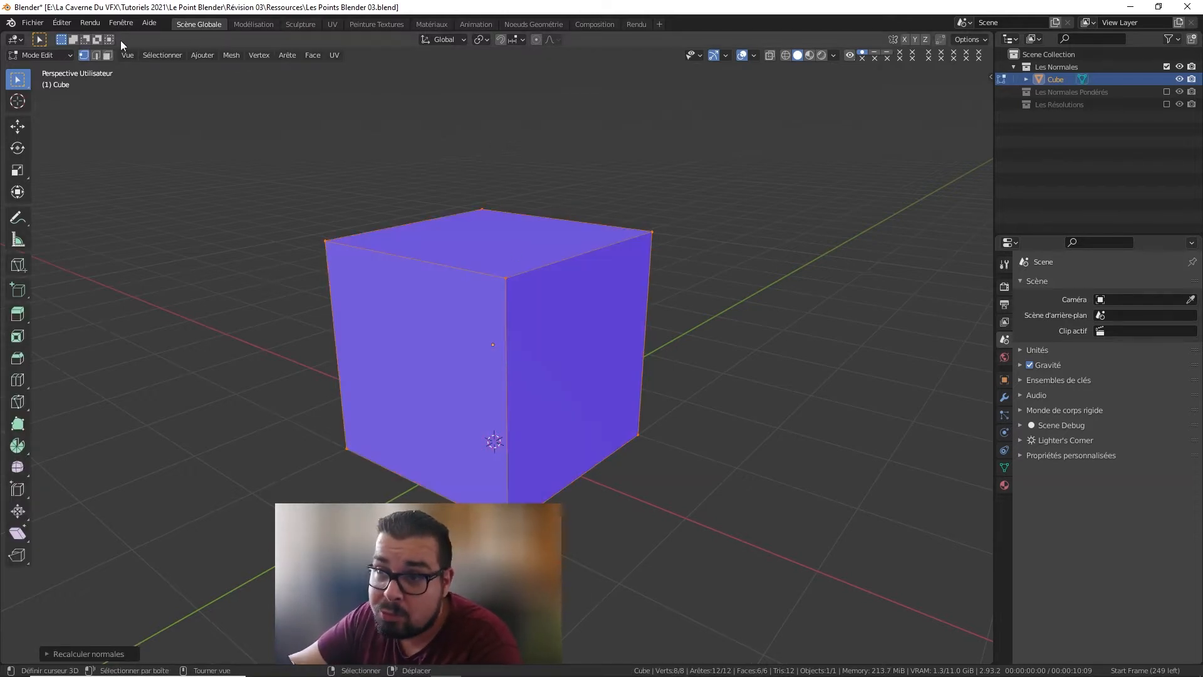
Step: Select only the cube's top face in face mode, recalculate its normal to the inside and deselect everything
key(3)
drag(551, 242, 556, 242)
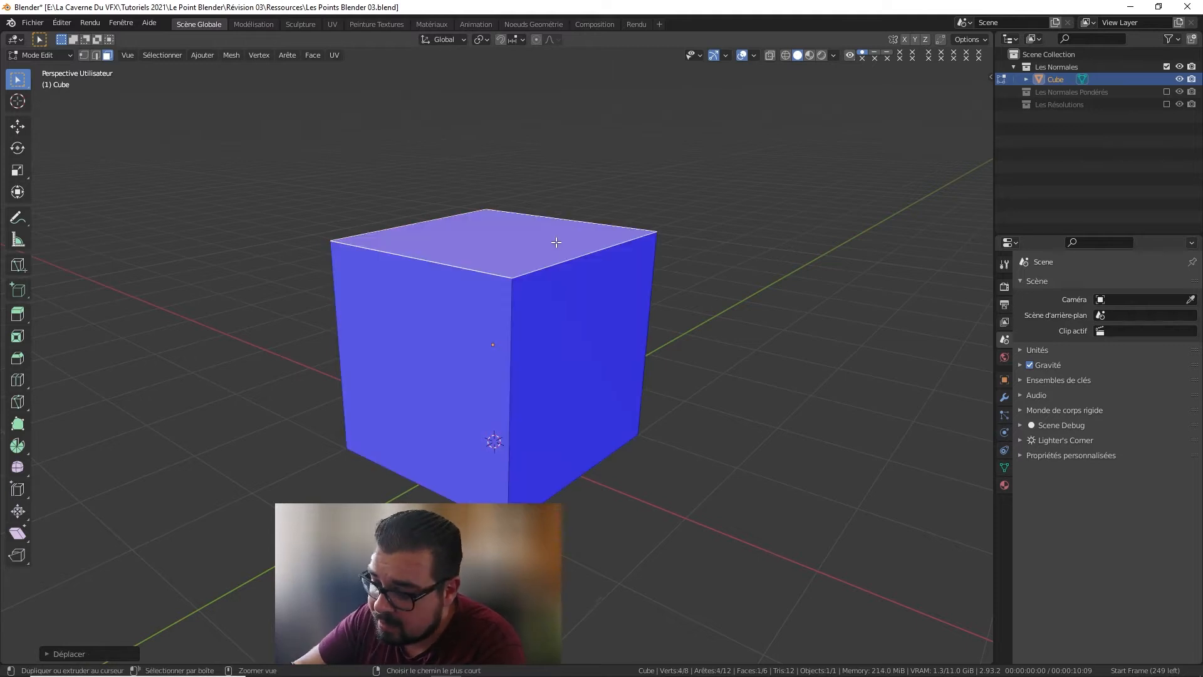
key(ctrl+shift+n)
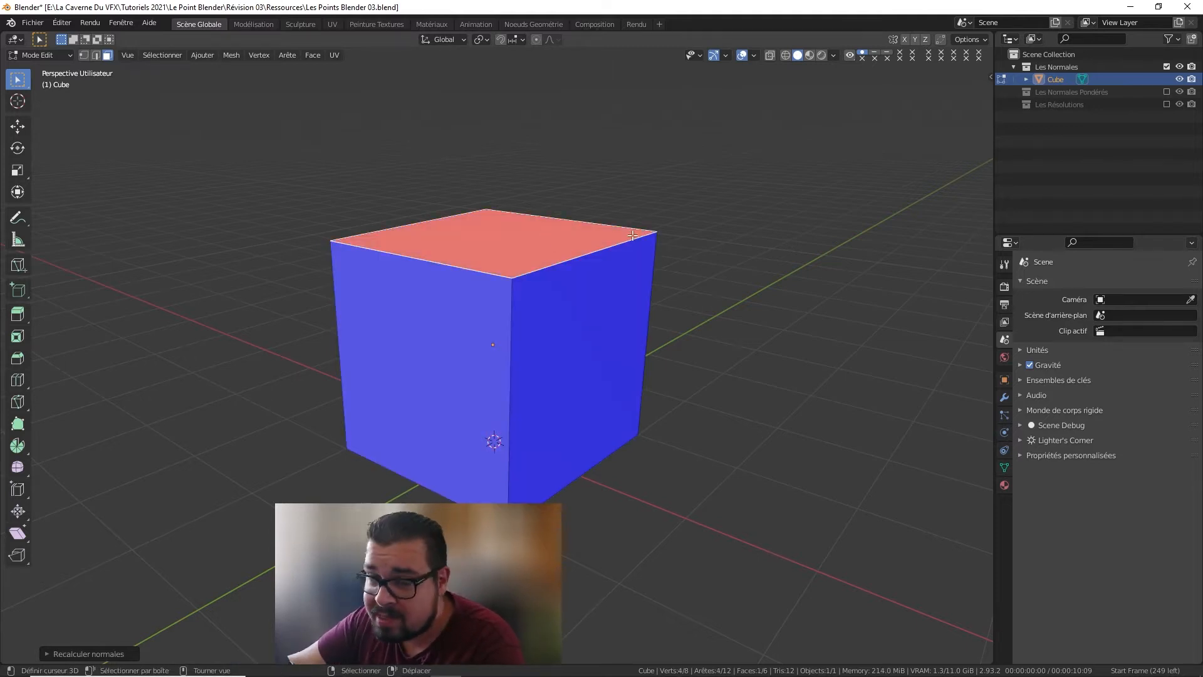
middle_drag(633, 235, 599, 212)
key(a)
click(600, 245)
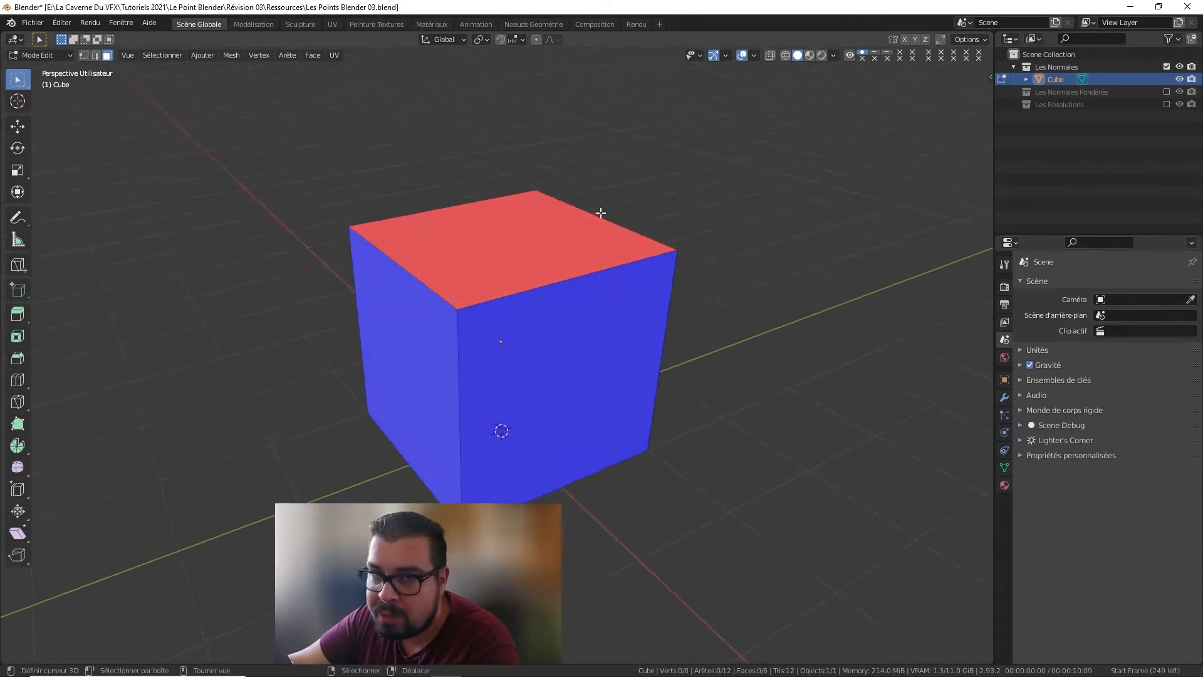
Step: Turn off the Face Orientation overlay to show the cube in plain solid shading
click(753, 56)
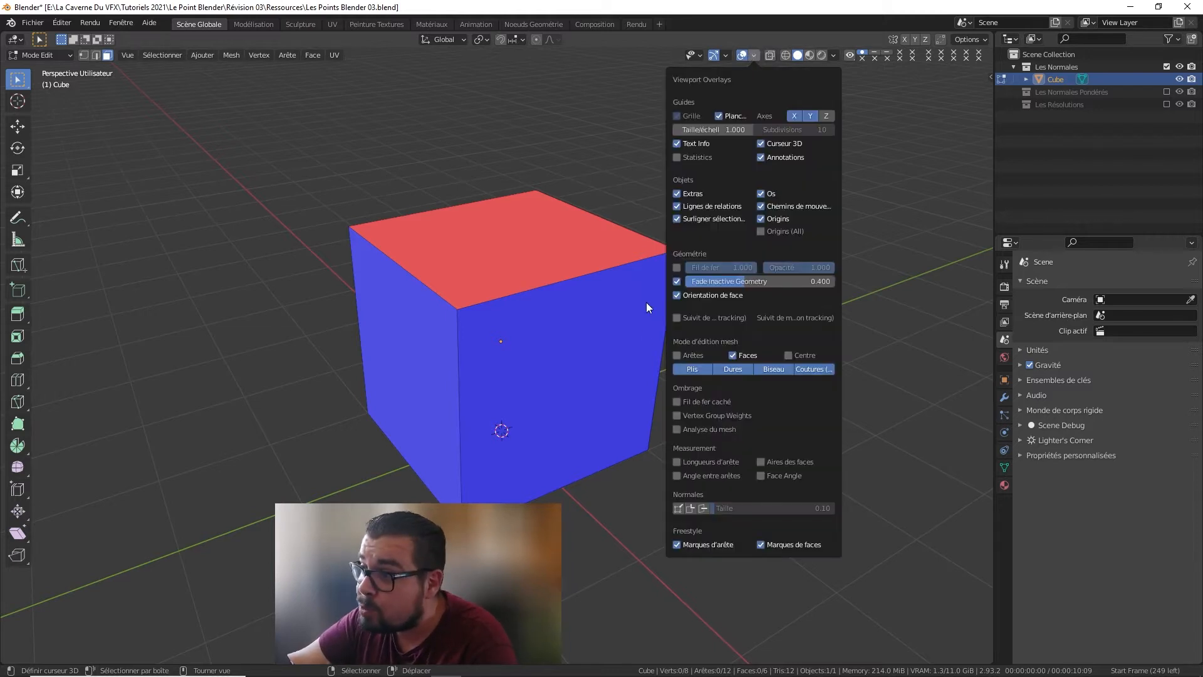
click(683, 294)
middle_drag(529, 228, 553, 226)
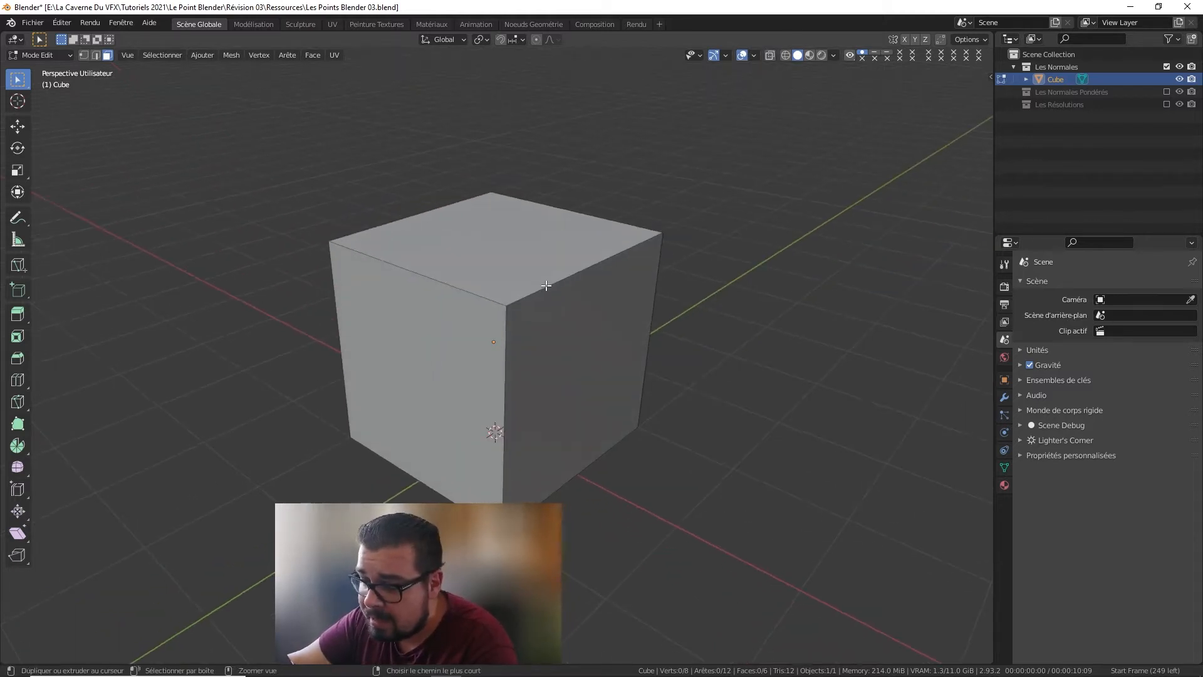
Step: Try bevelling the entire cube with 4 segments, about 0.28 m wide, inspect the corners, and undo the bevel
key(a)
click(546, 232)
key(ctrl+b)
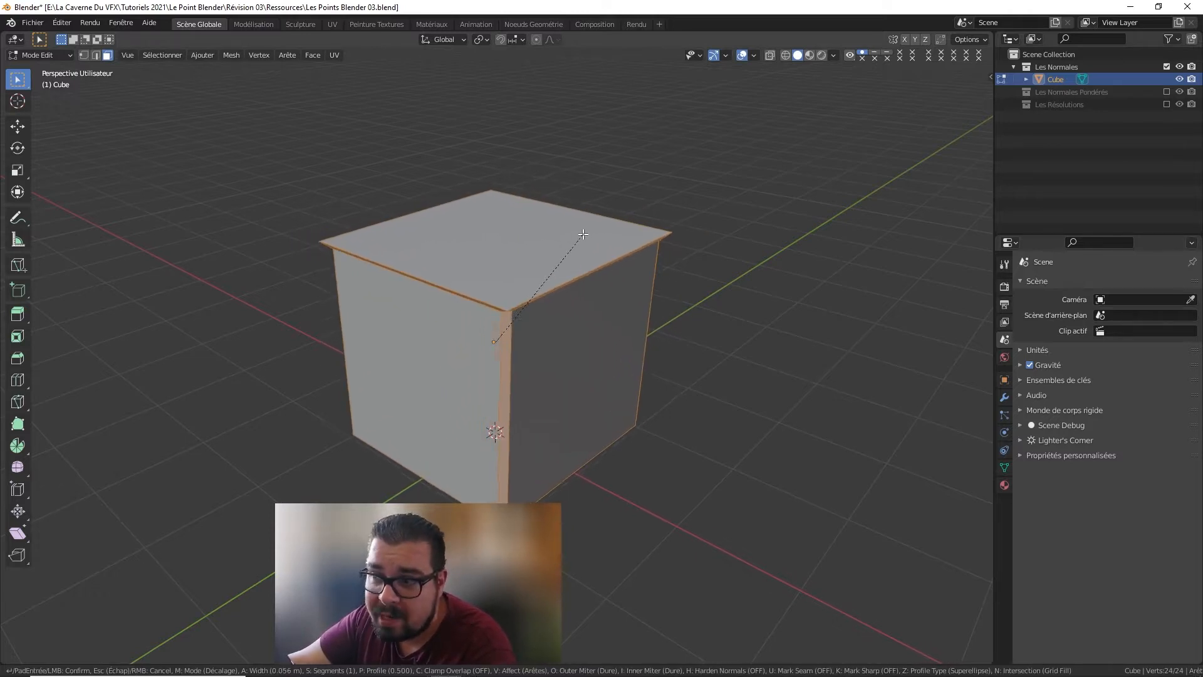
key(Escape)
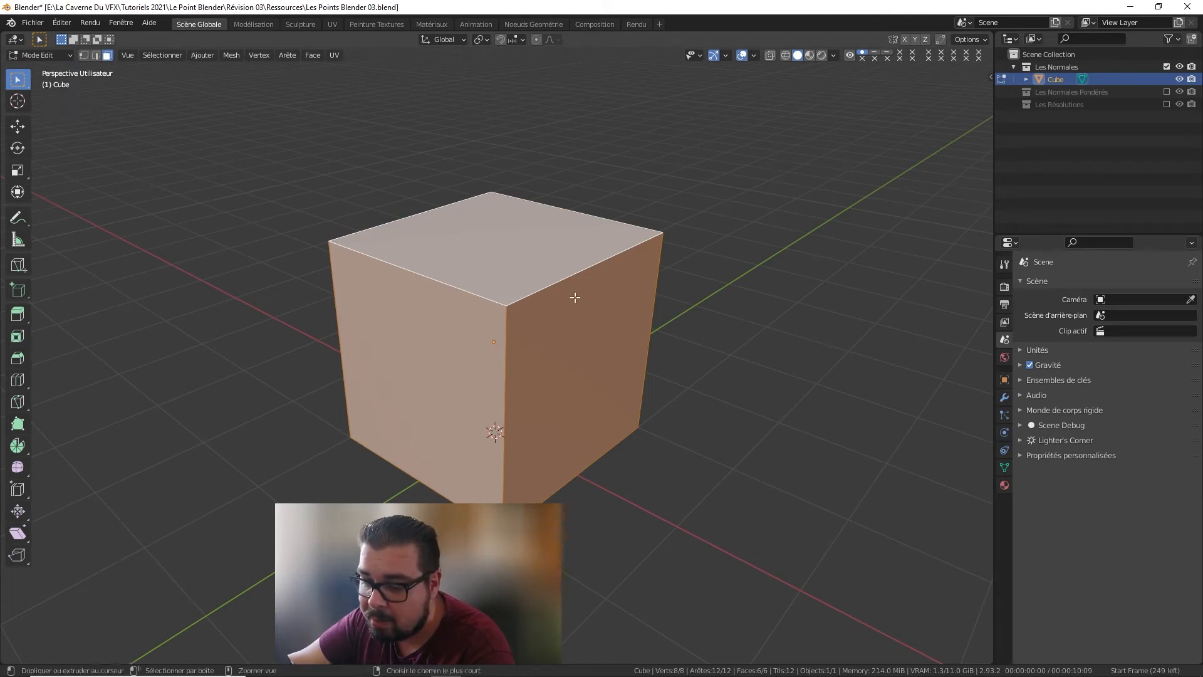
key(ctrl+b)
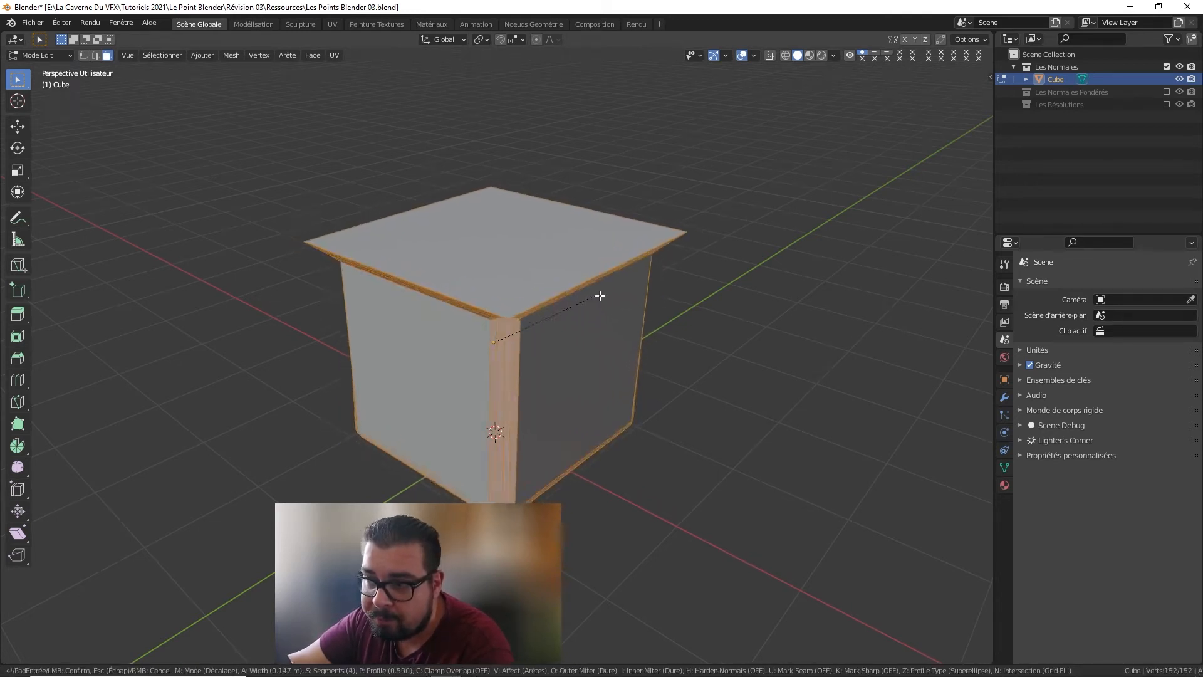
scroll(595, 295, up, 3)
click(609, 294)
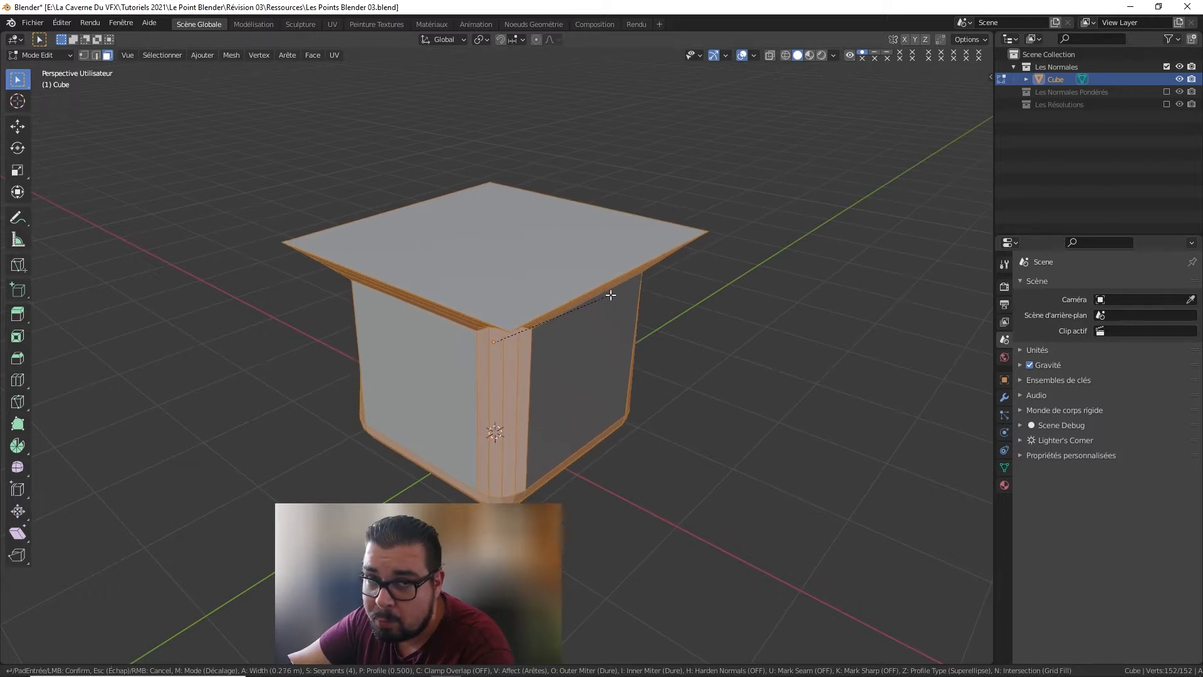
middle_drag(610, 287, 436, 242)
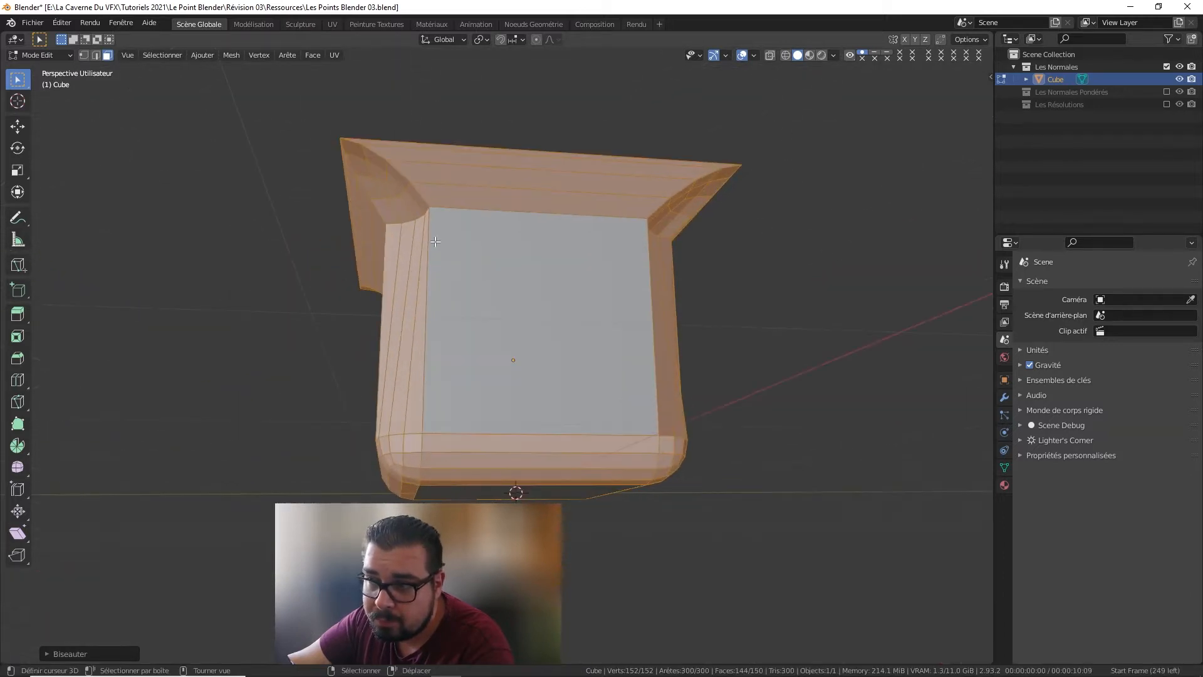
middle_drag(355, 172, 476, 326)
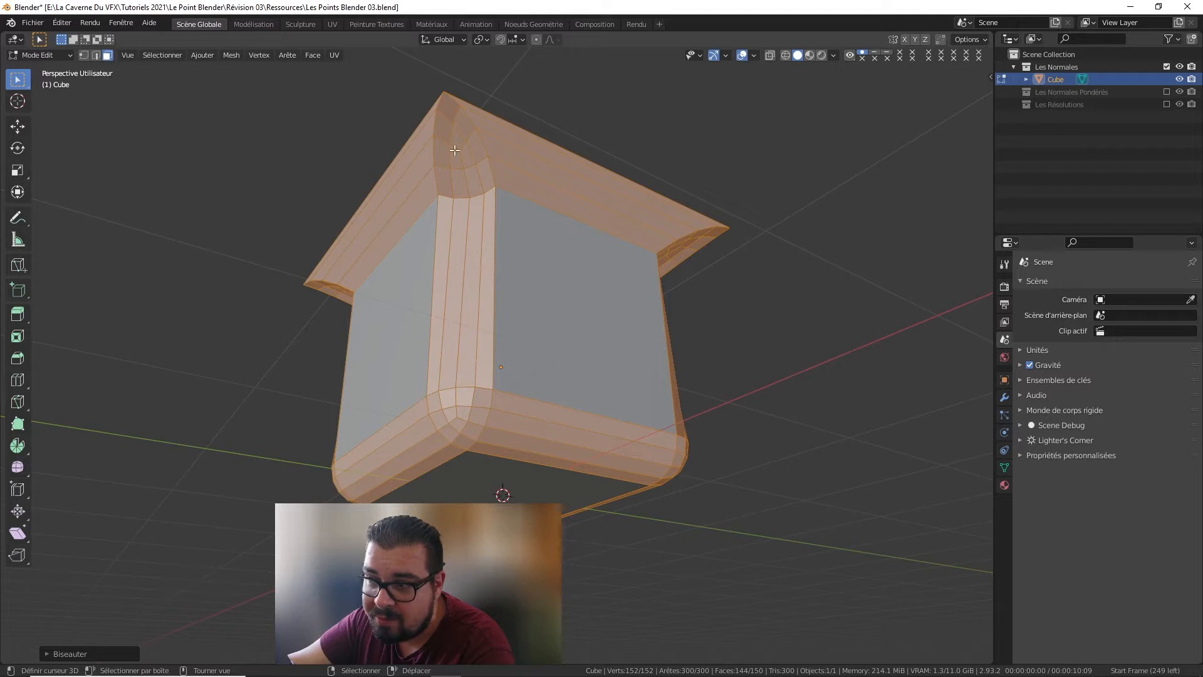
middle_drag(464, 148, 547, 252)
key(ctrl+z)
Step: Recalculate the cube's normals to the outside, bevel all its edges with 4 segments, and return to Object Mode
key(shift+n)
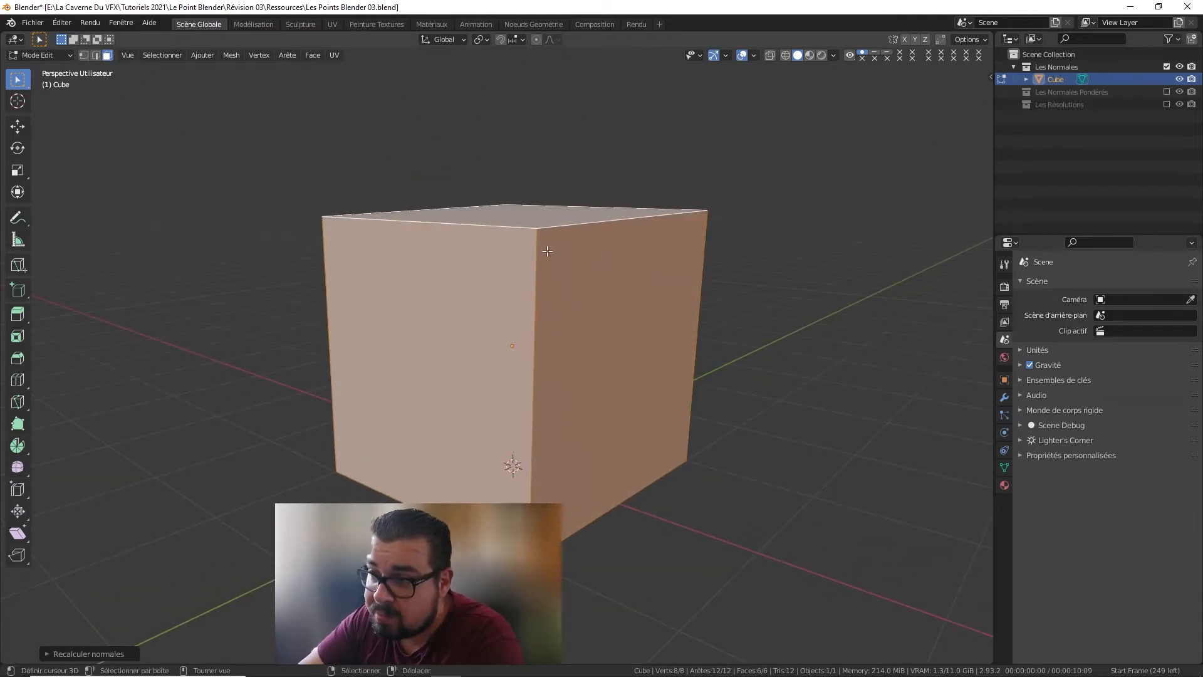
key(ctrl+b)
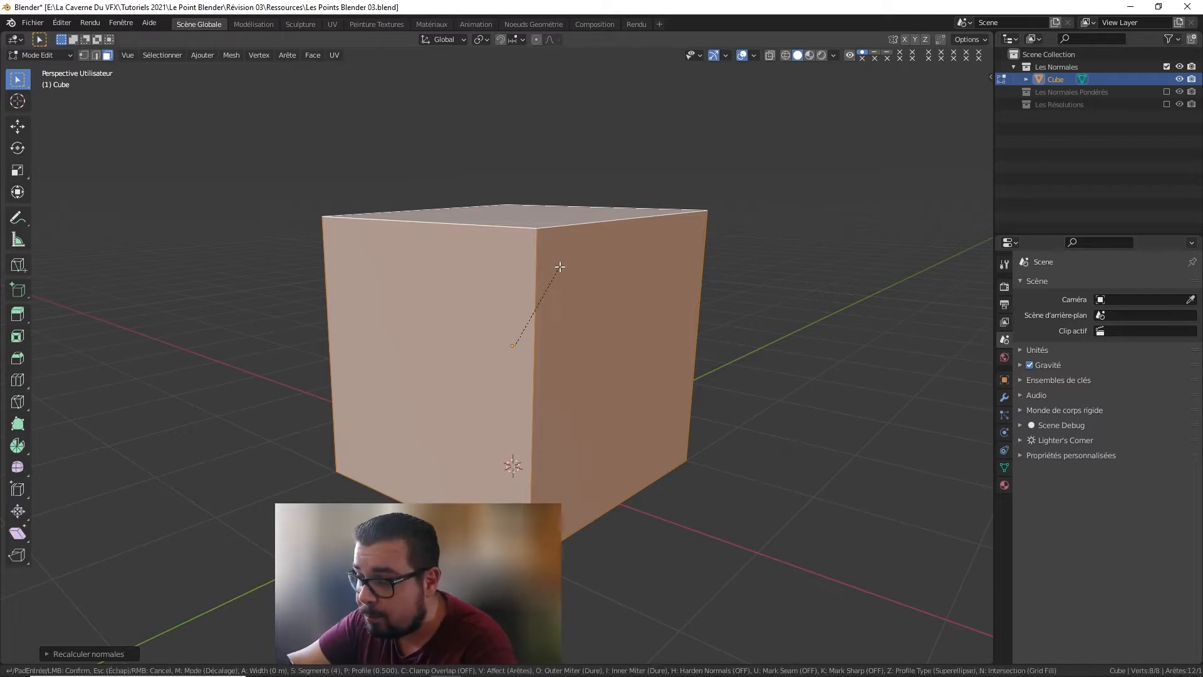
click(615, 252)
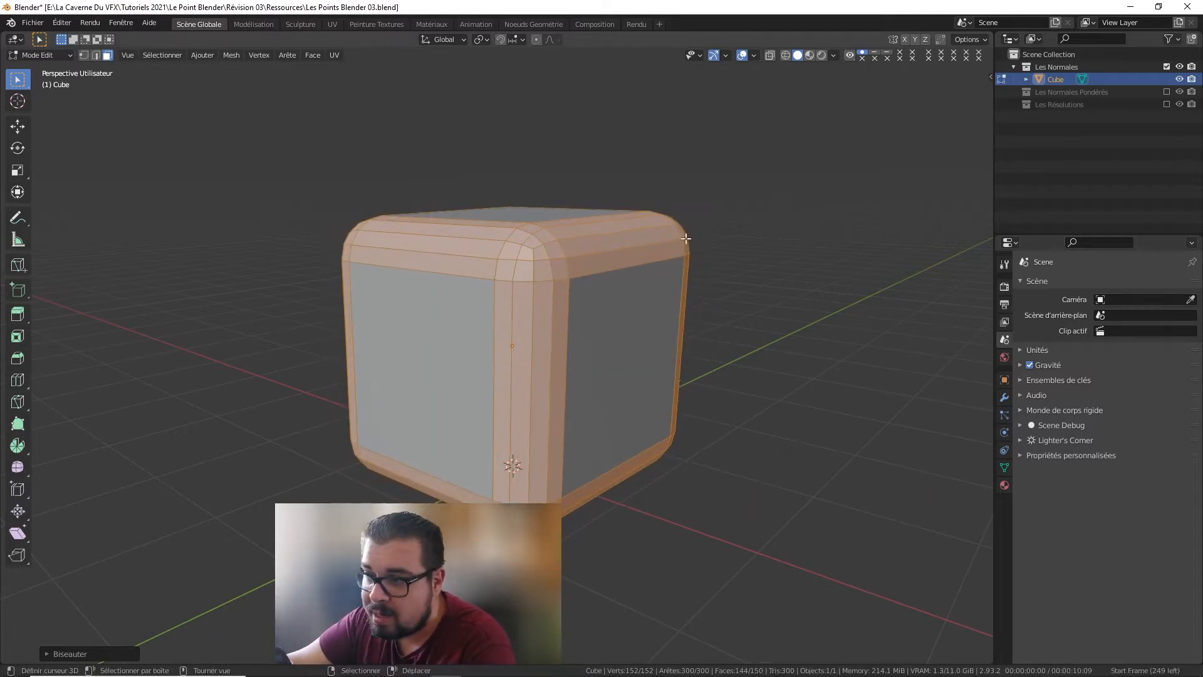
middle_drag(684, 238, 610, 186)
key(Tab)
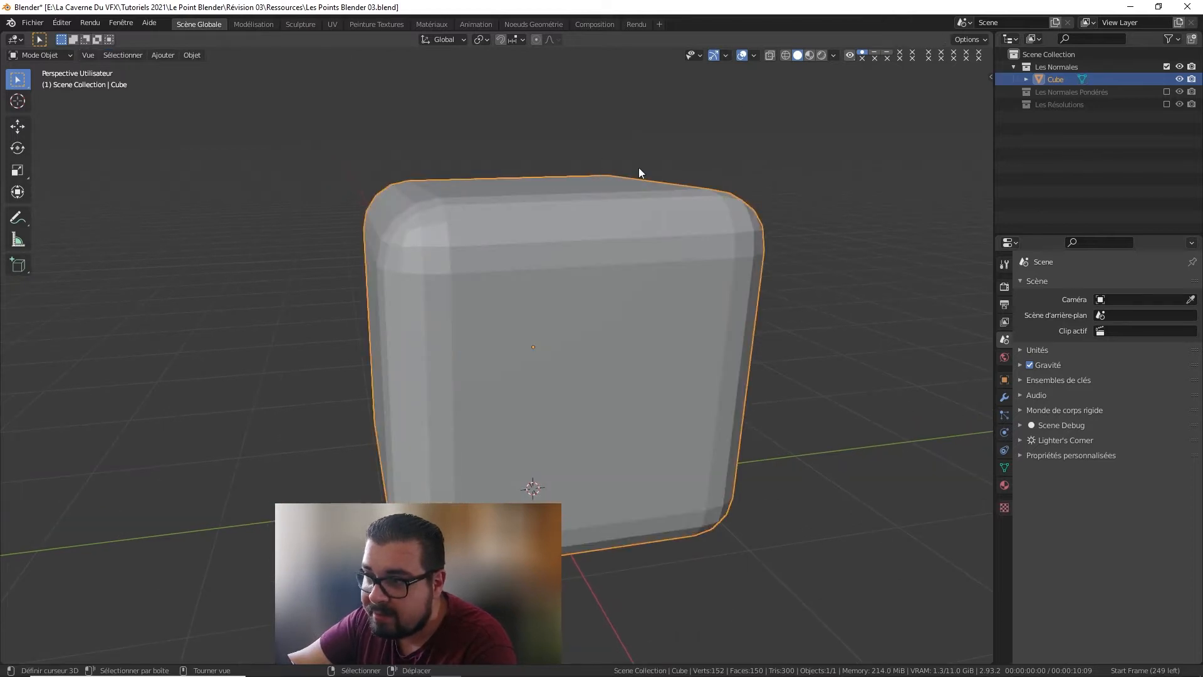
Step: Recalculate the normals of the selected bevel faces to the outside in Edit Mode
click(752, 56)
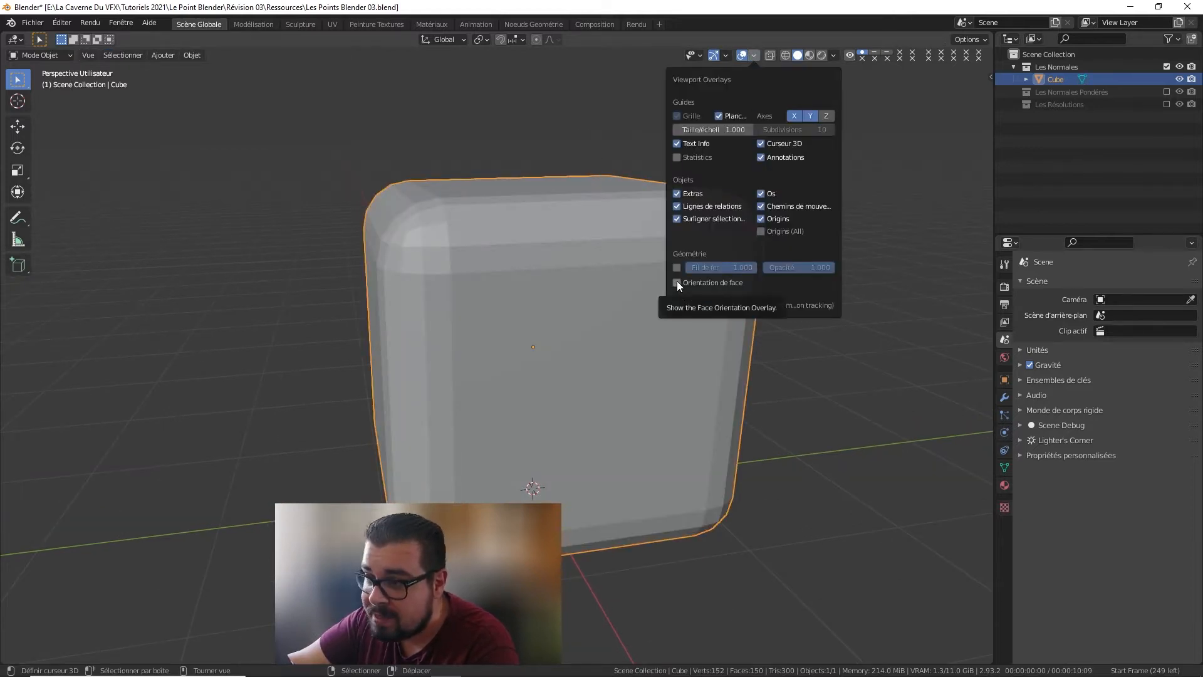
middle_drag(547, 253, 561, 246)
key(Tab)
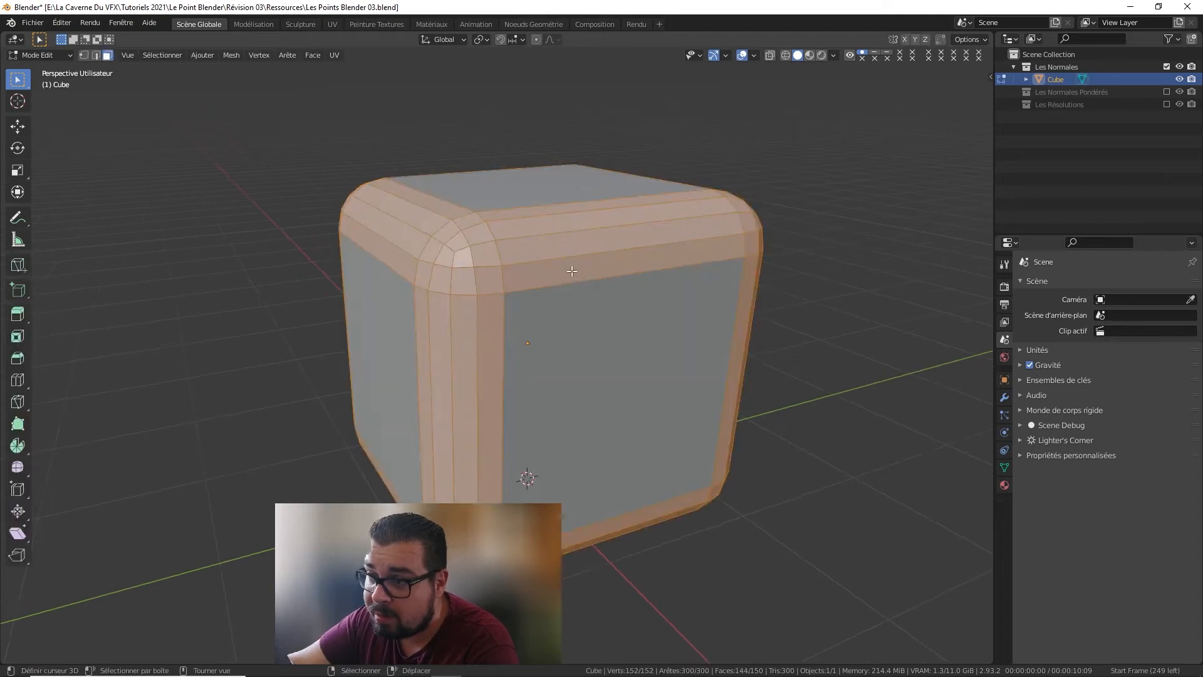
key(shift+n)
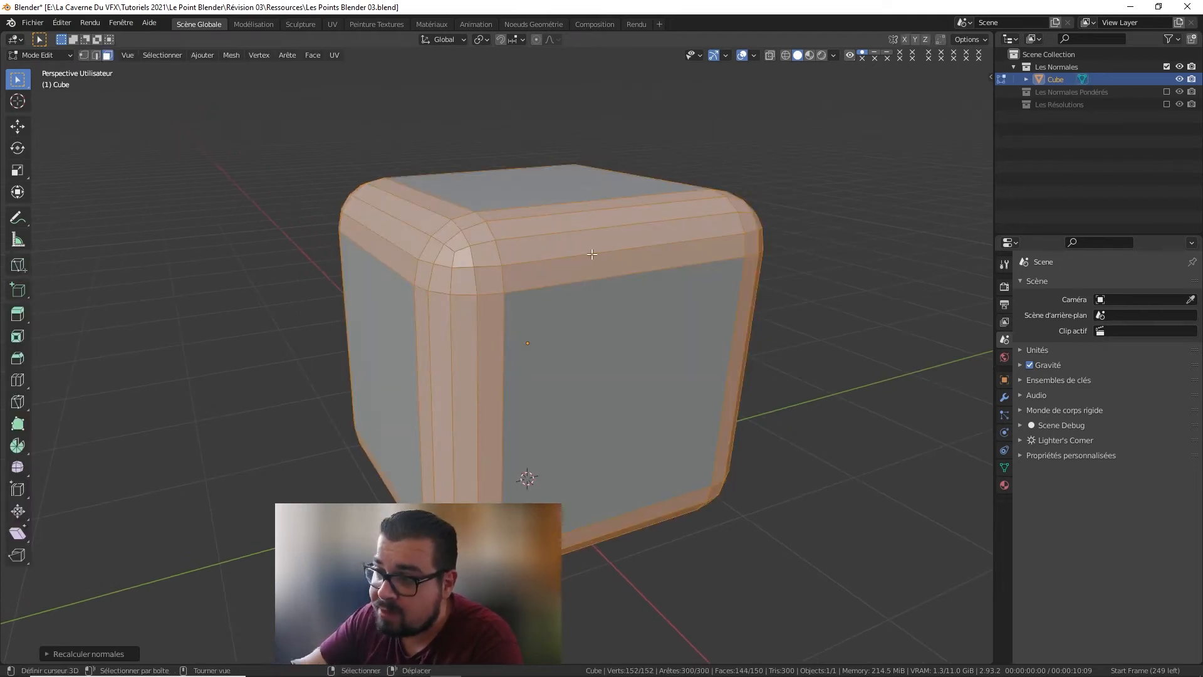
Step: Turn on the Face Orientation overlay in Edit Mode and examine the bevelled cube's face directions
click(744, 57)
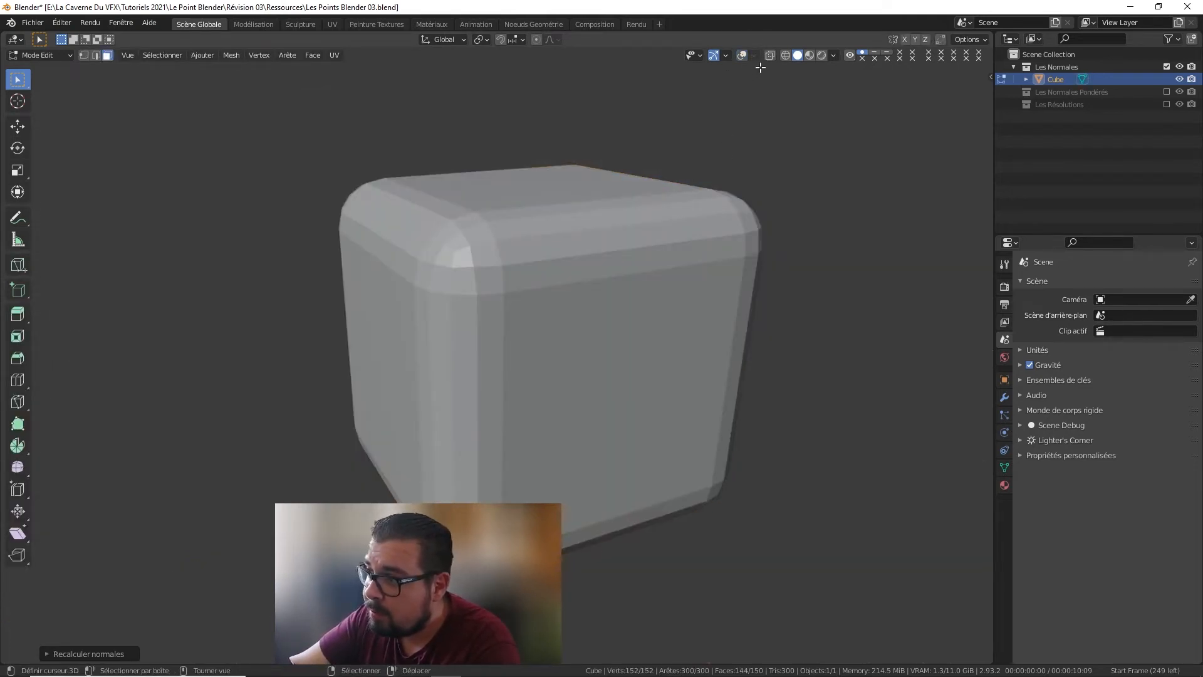
click(756, 57)
click(743, 57)
click(743, 55)
click(754, 57)
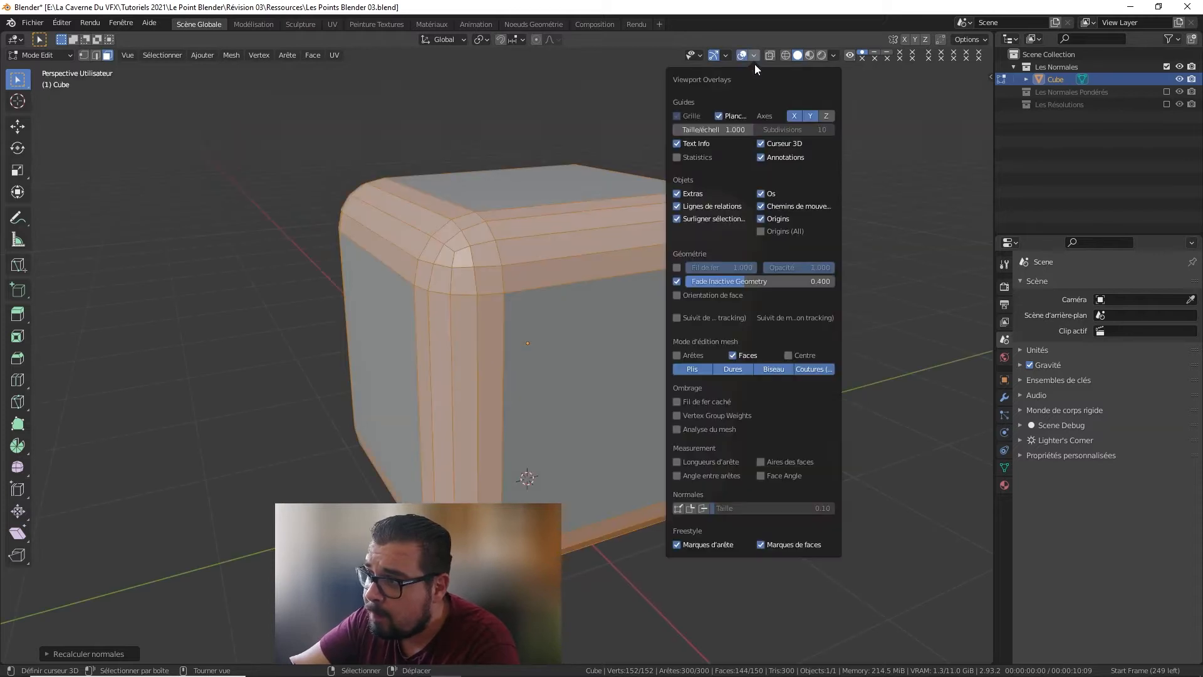
click(678, 295)
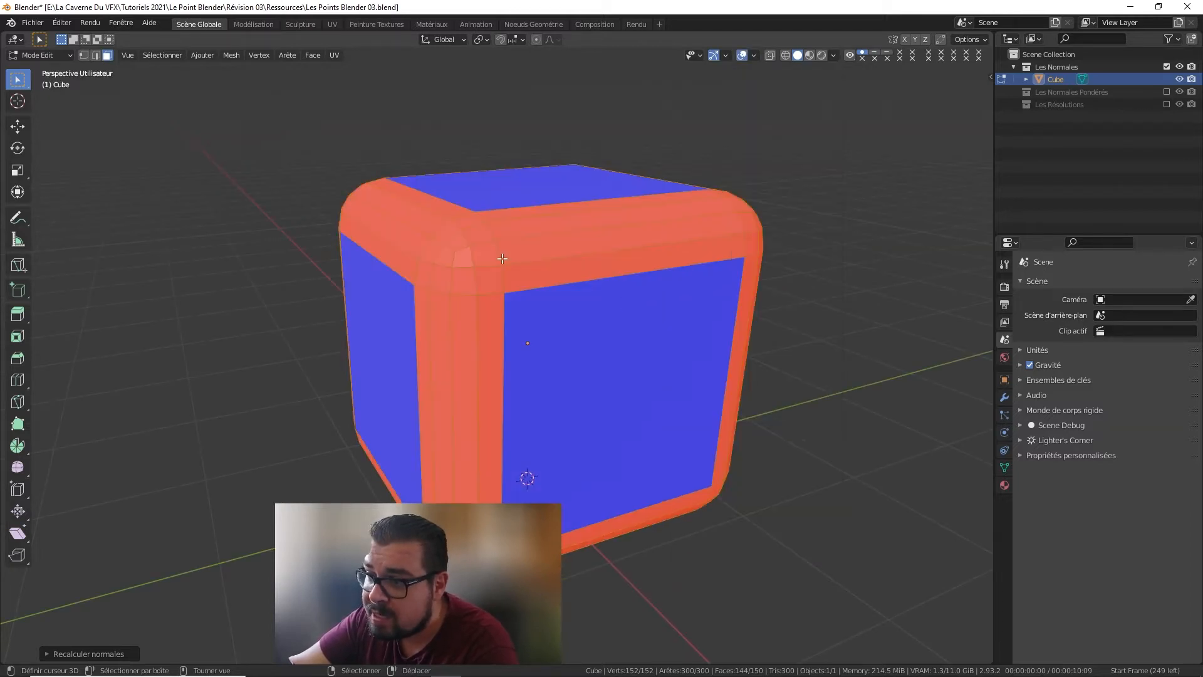
middle_drag(491, 196, 602, 188)
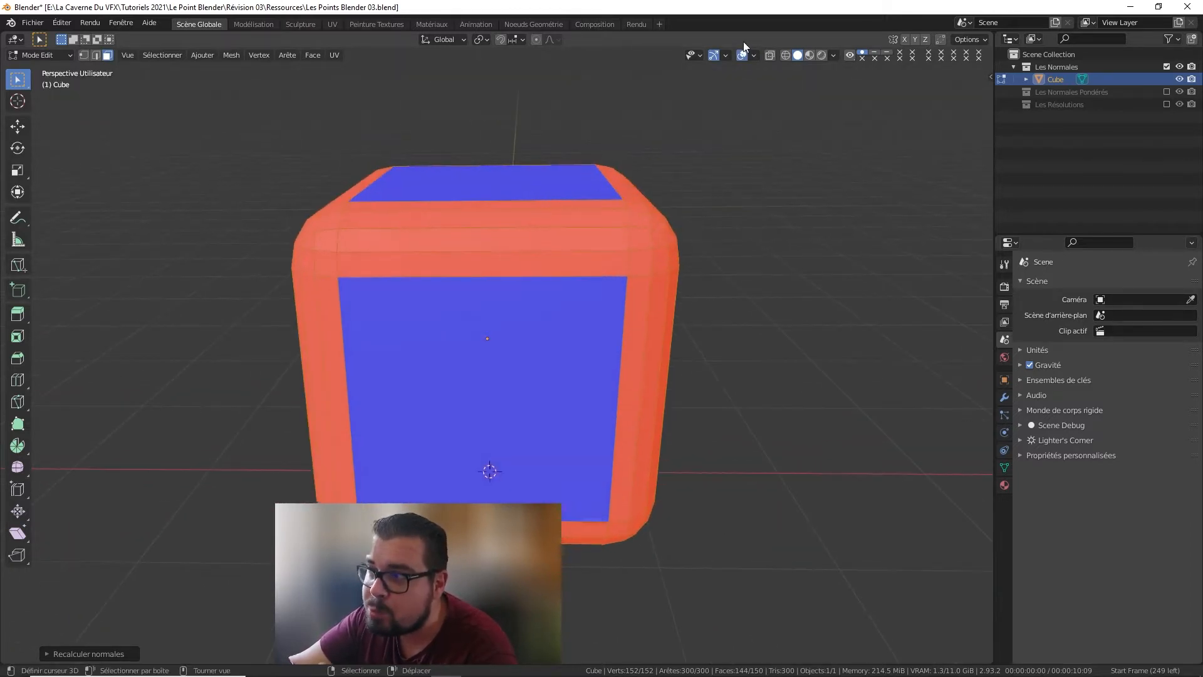
Step: Try moving the bevelled cube's flat top face along the global Z axis, and cancel the move
middle_drag(725, 148, 560, 208)
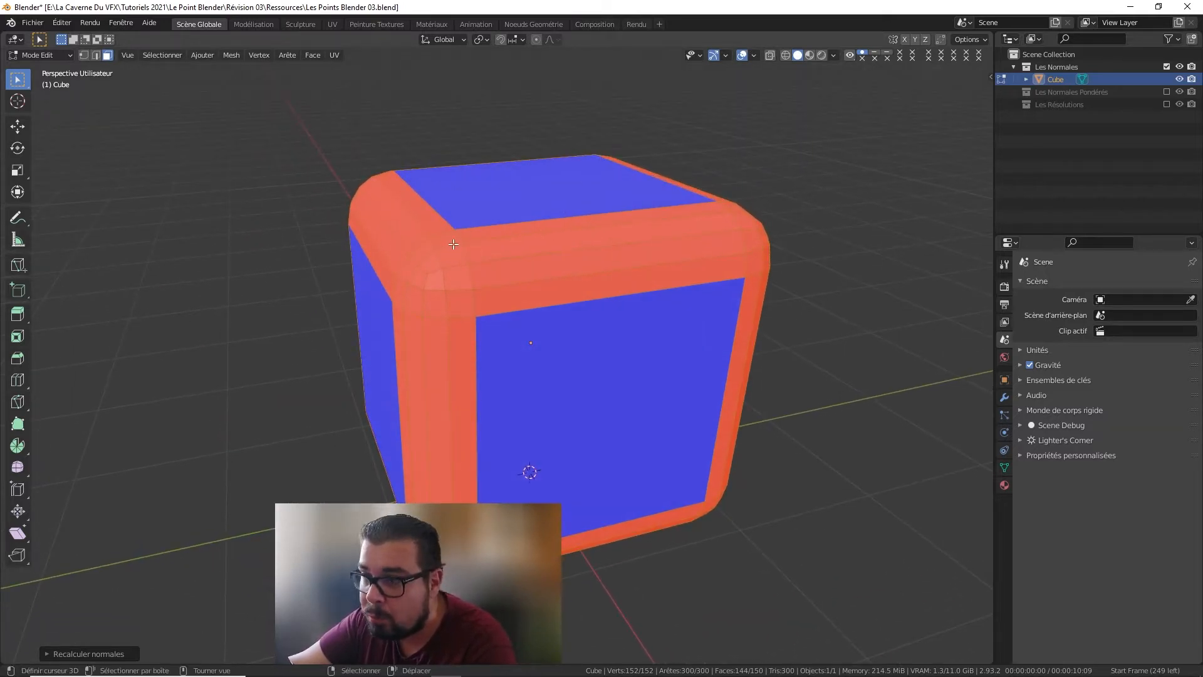
click(494, 220)
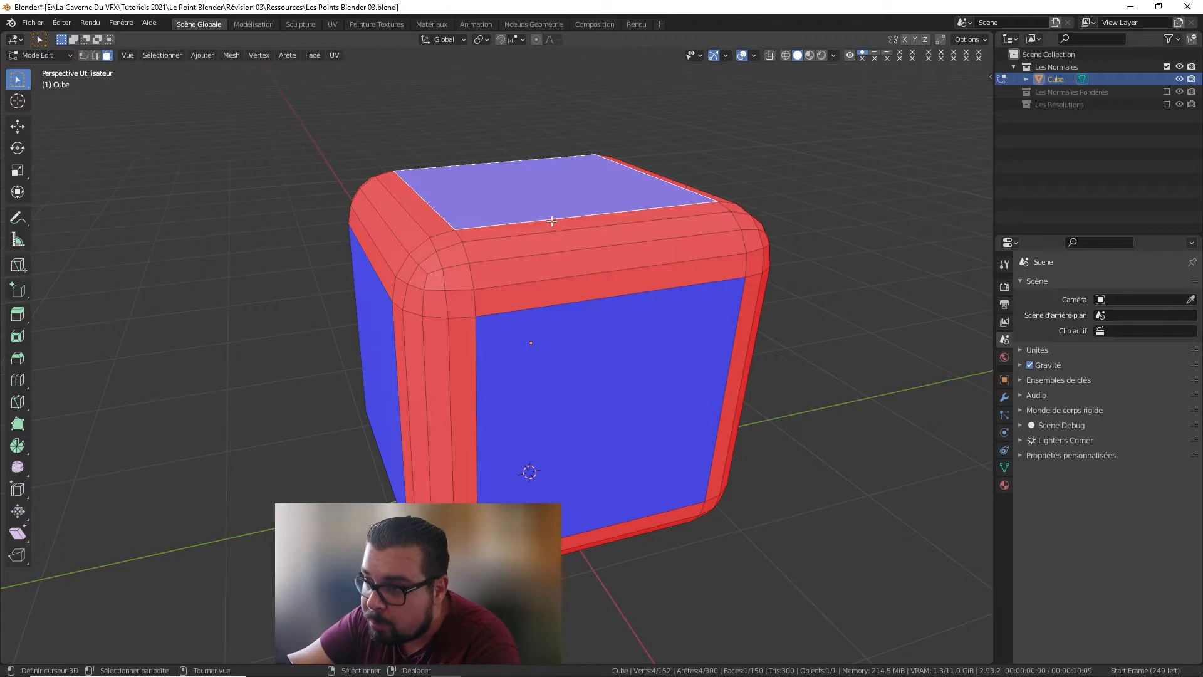
key(i)
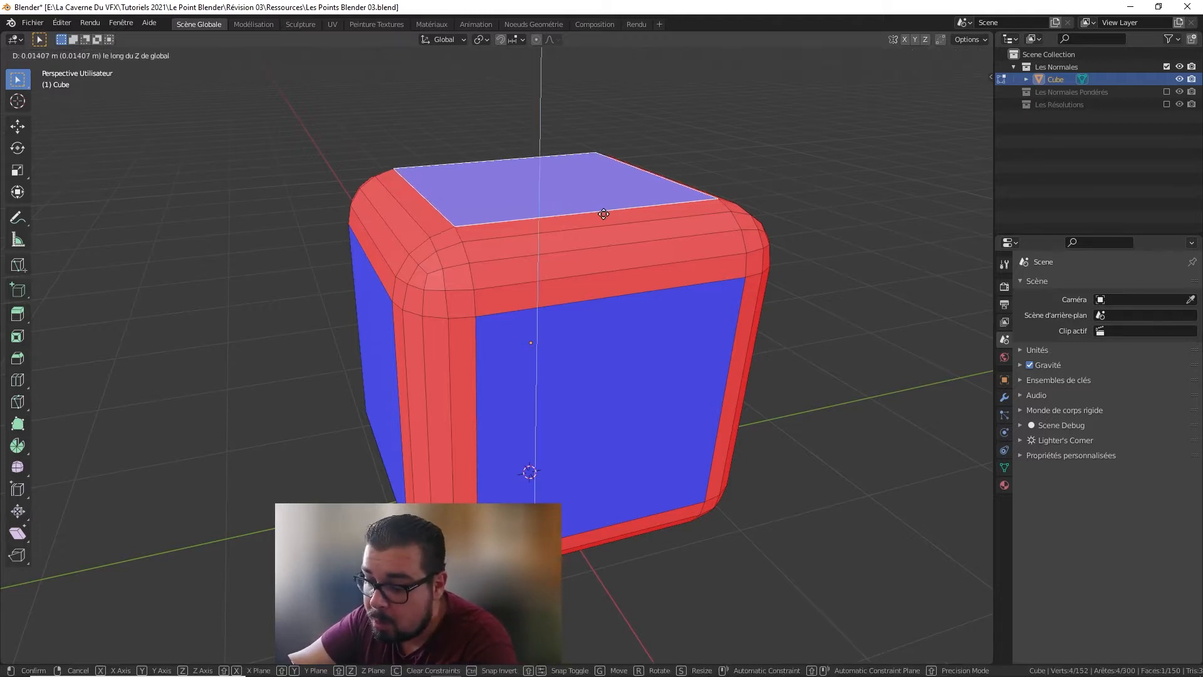
key(Escape)
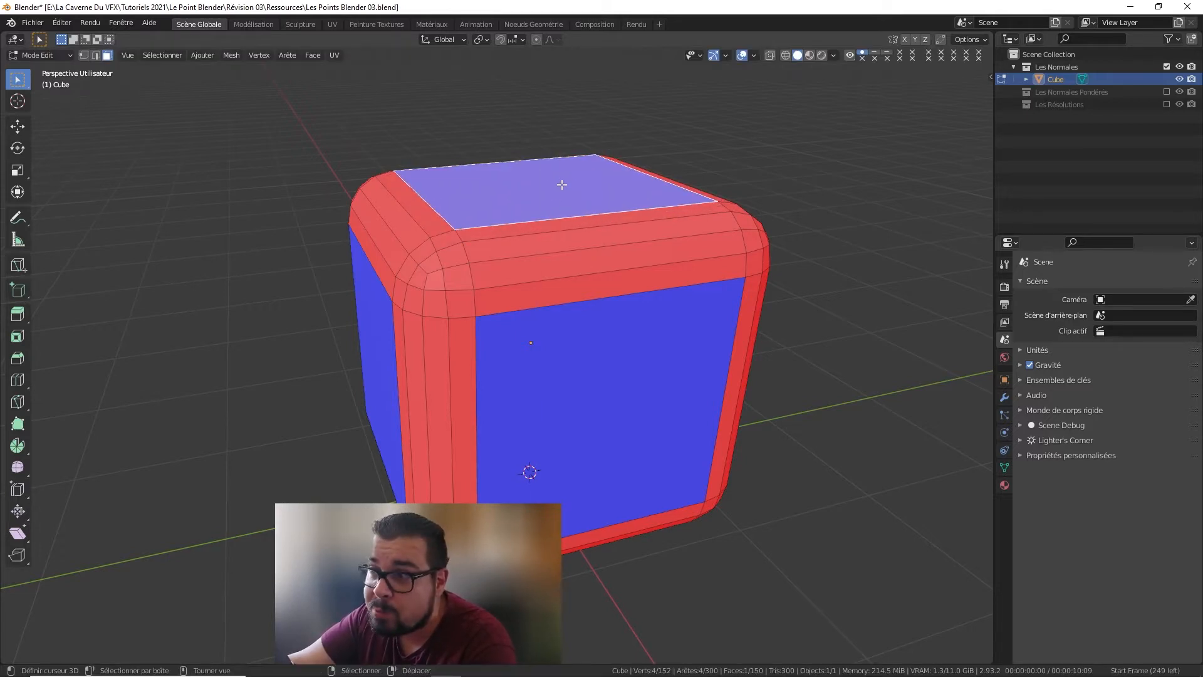
Step: Select all faces of the bevelled cube and recalculate their normals to the outside
middle_drag(561, 184, 640, 193)
key(a)
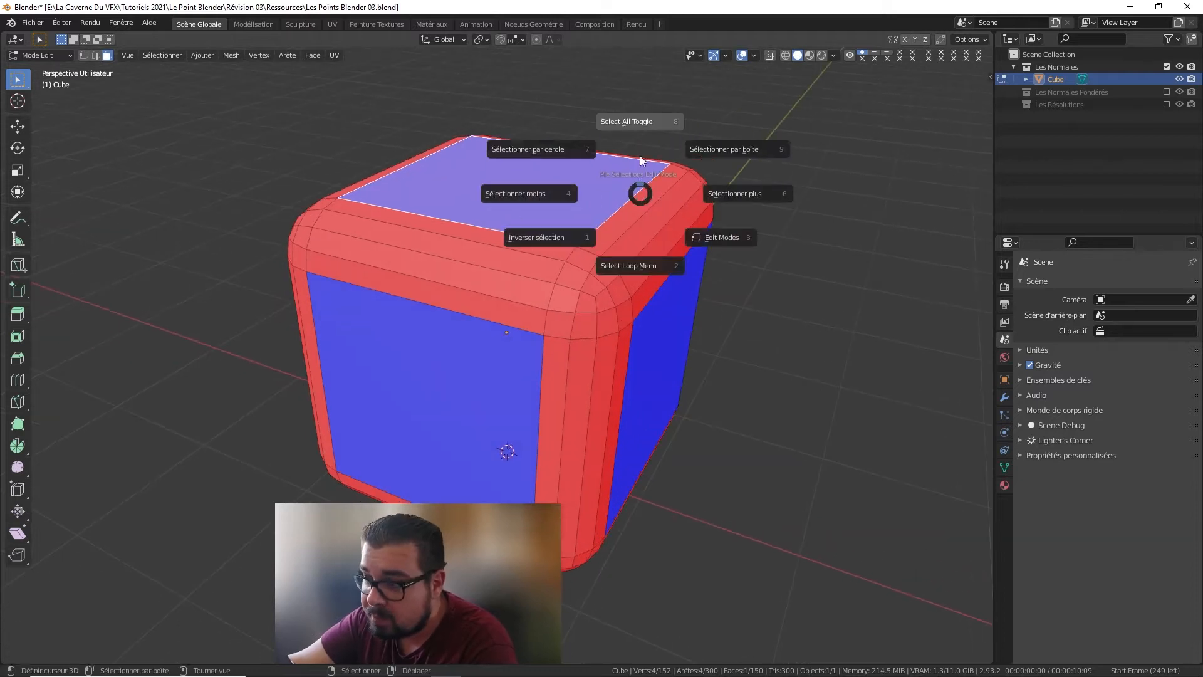
click(640, 155)
key(a)
click(612, 158)
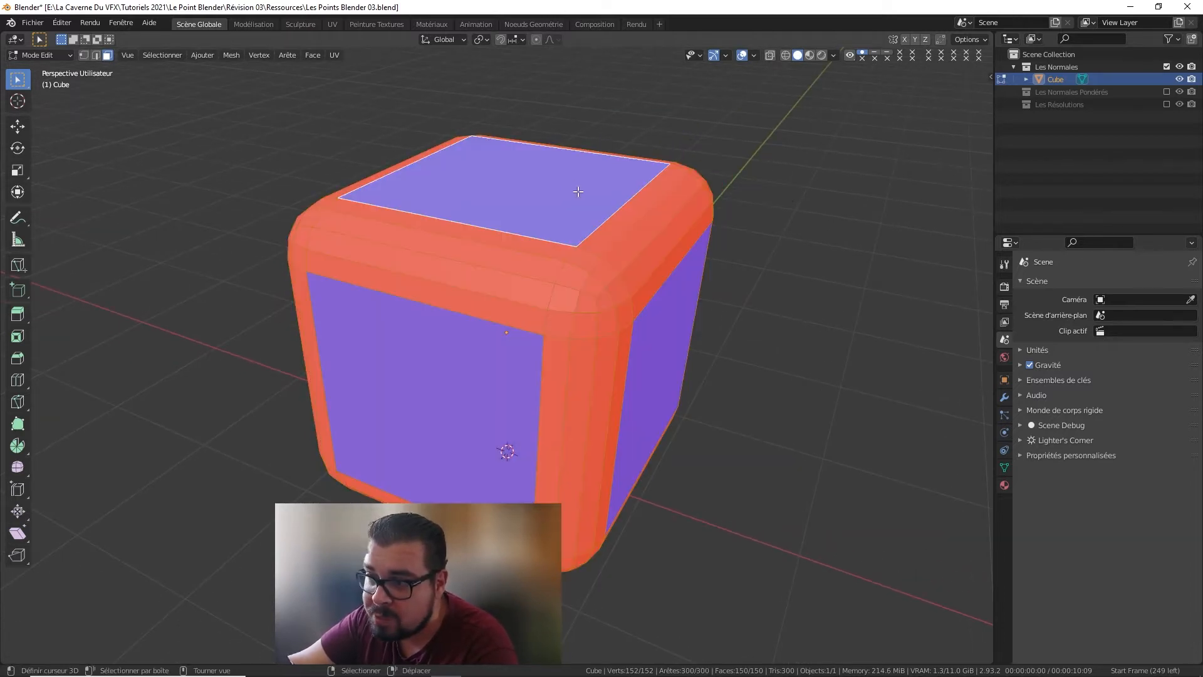
key(shift+n)
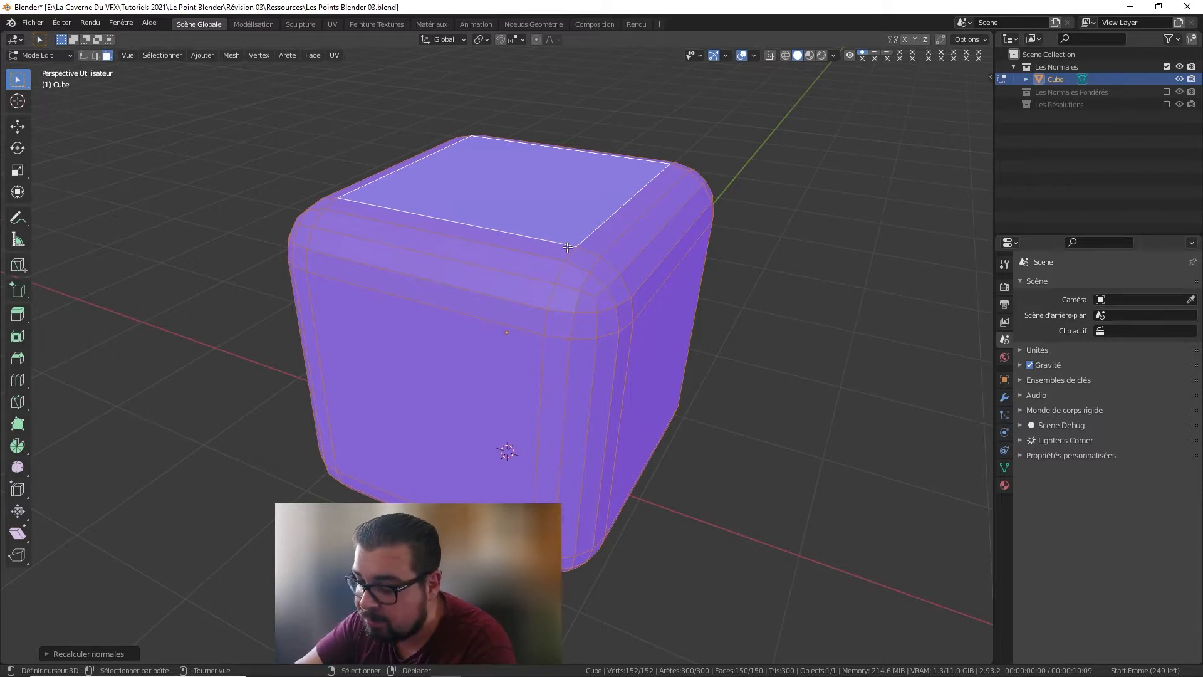
Step: Recalculate the selected faces' normals to the inside, and restore them with Recalculate Outside
key(ctrl+shift+n)
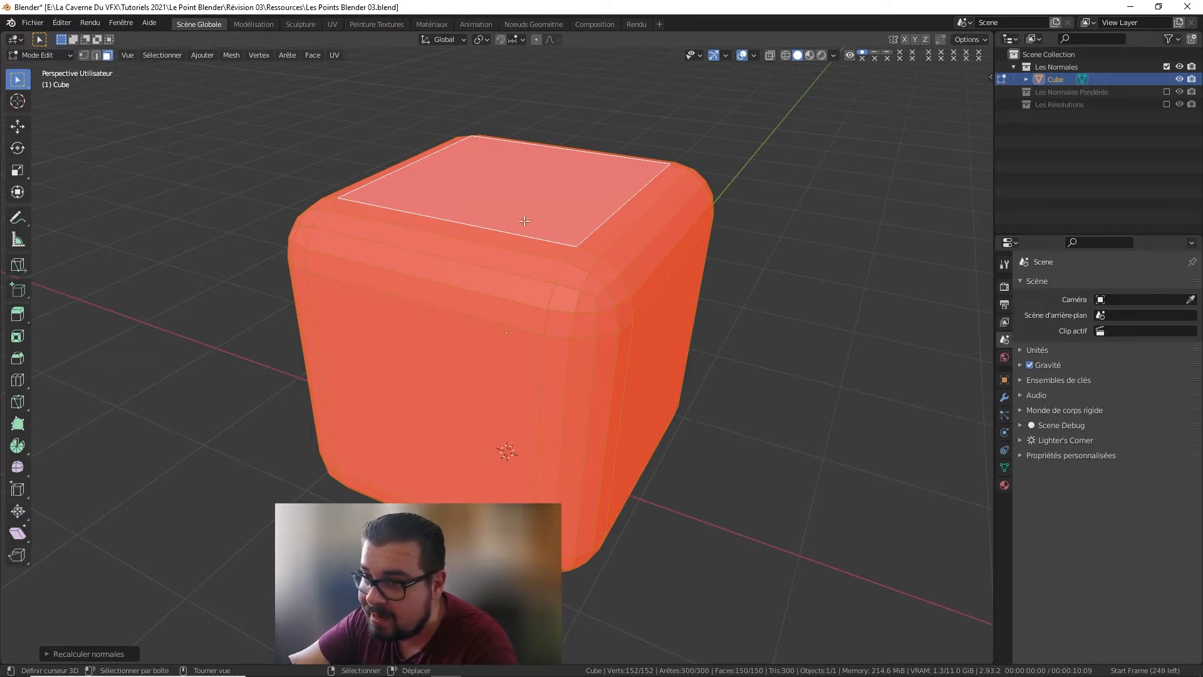
click(234, 56)
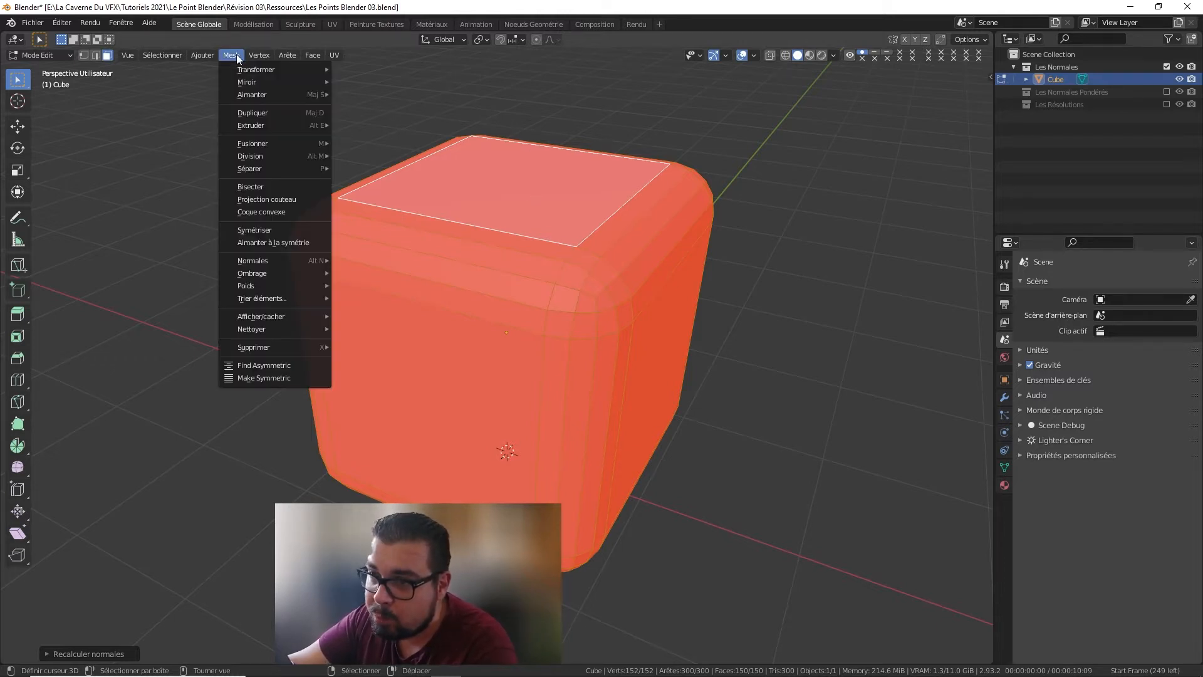
mouse_move(275, 262)
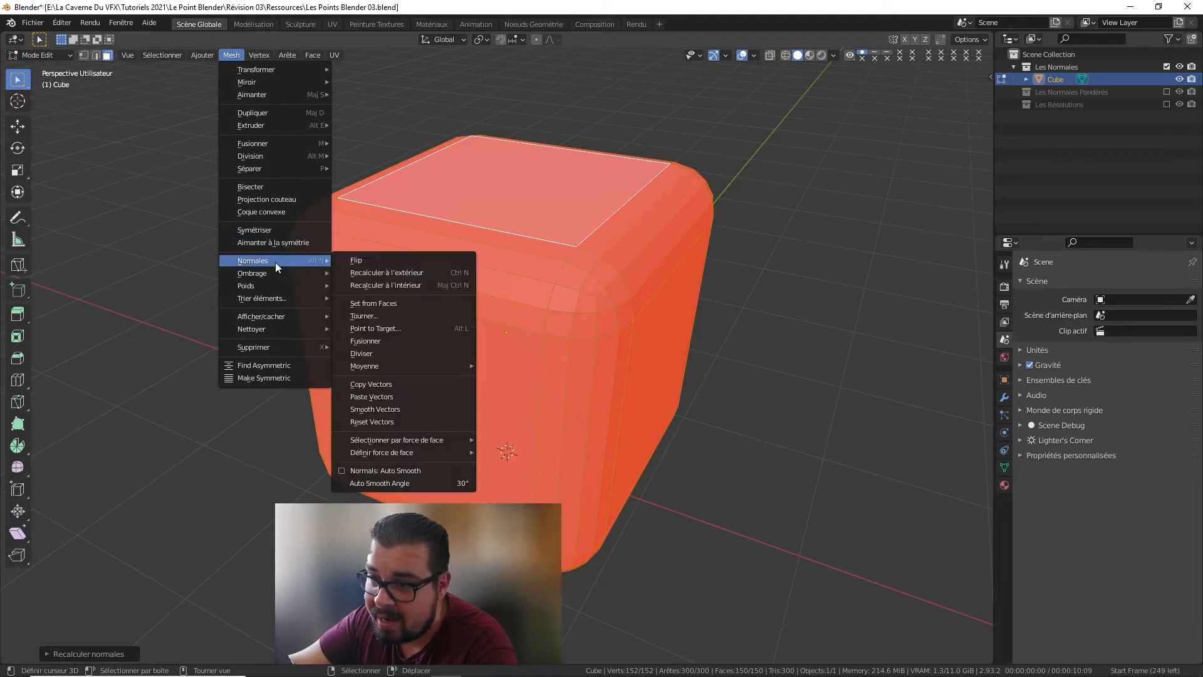
click(396, 274)
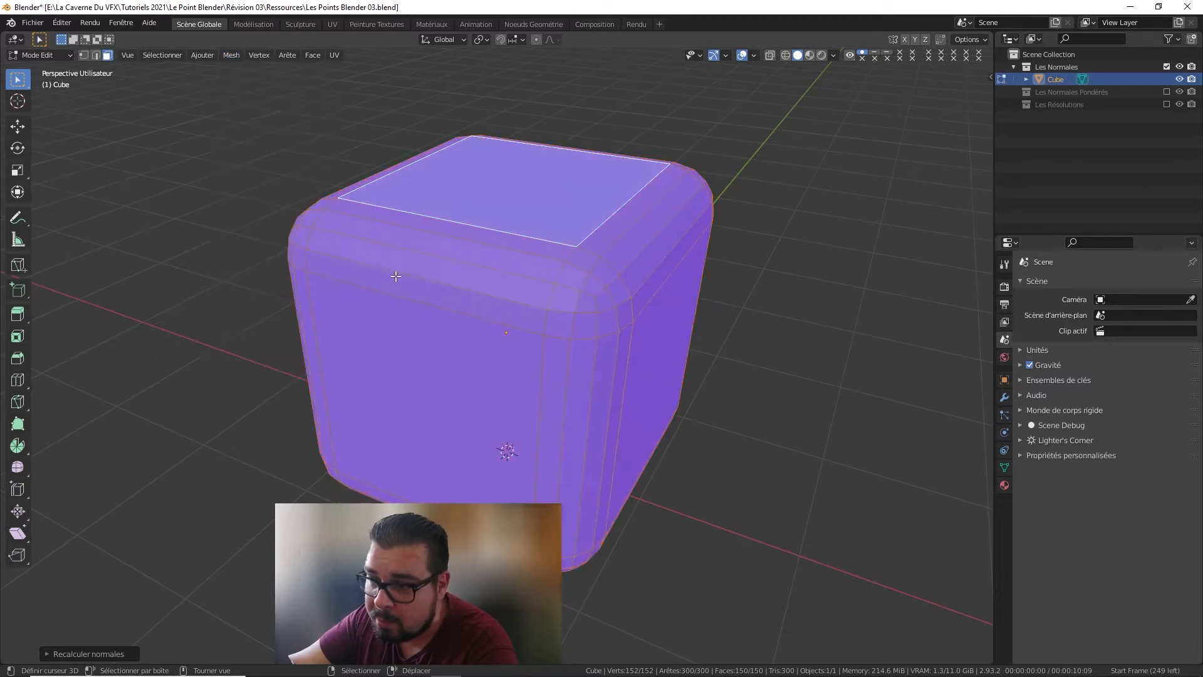
Step: Alternate the whole cube's normals between inside and outside twice, finishing with them recalculated to the outside
click(224, 54)
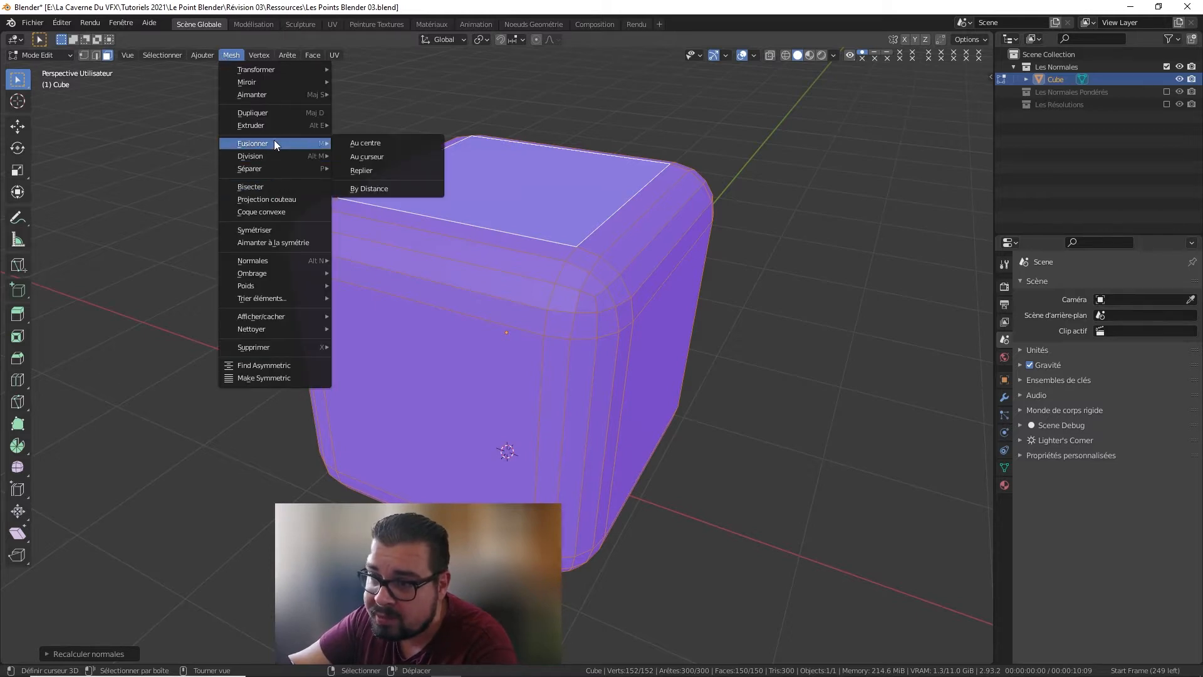
mouse_move(286, 259)
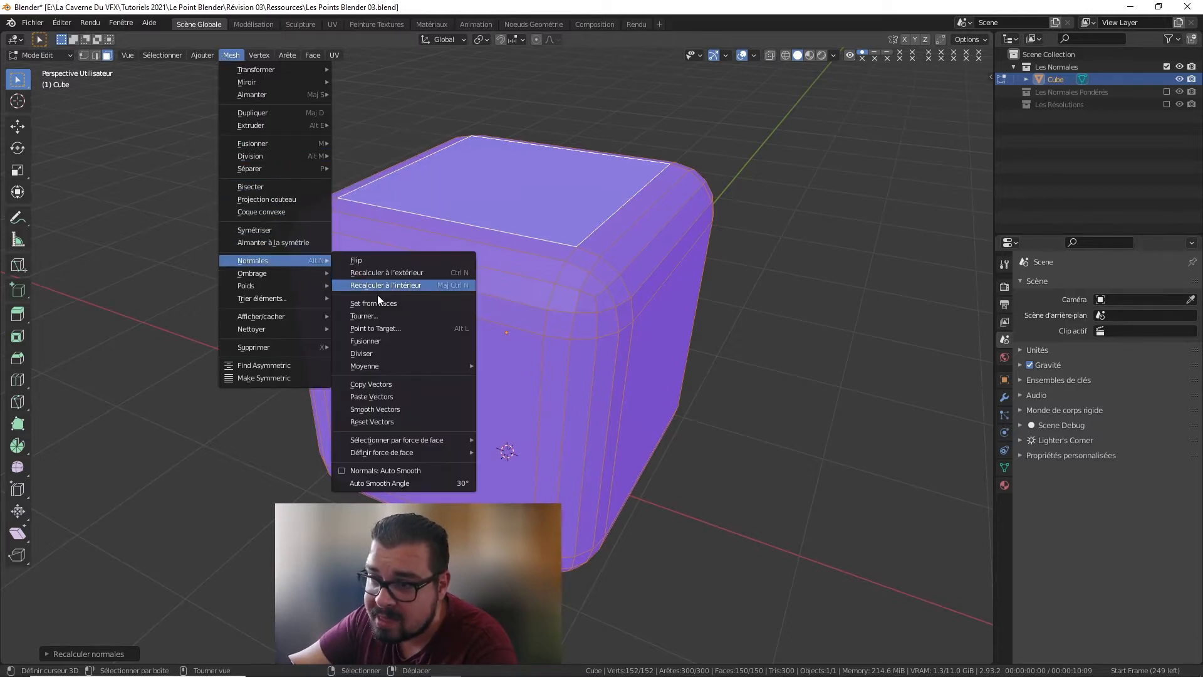
click(381, 285)
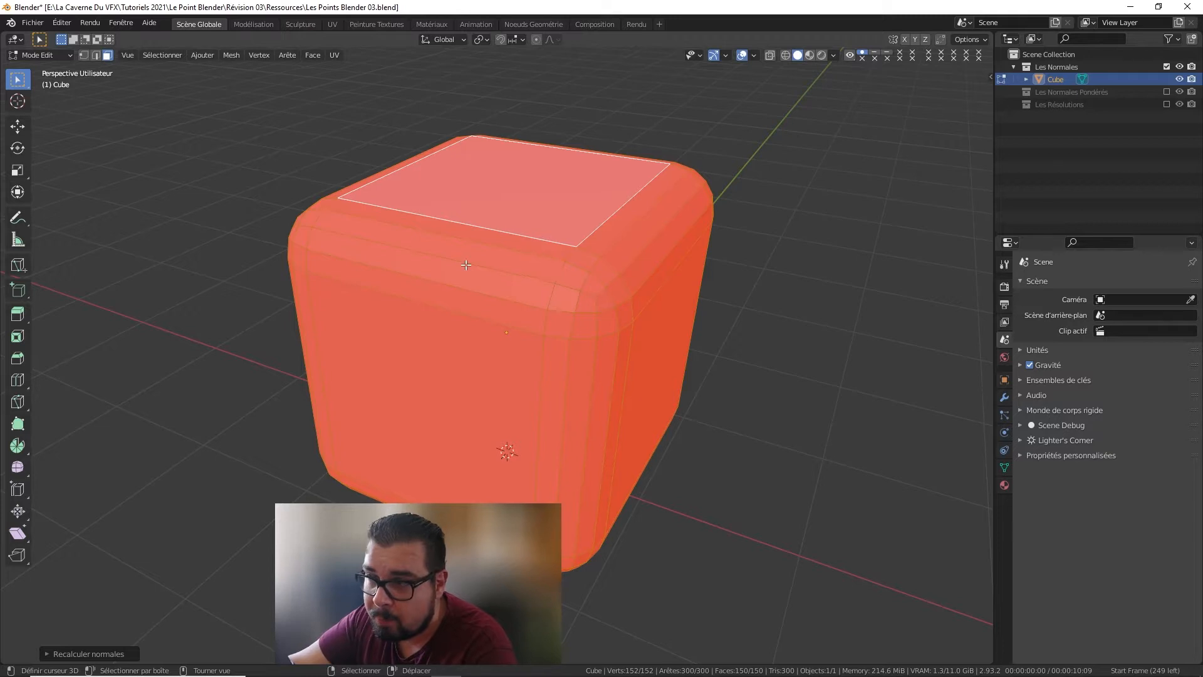
key(ctrl+n)
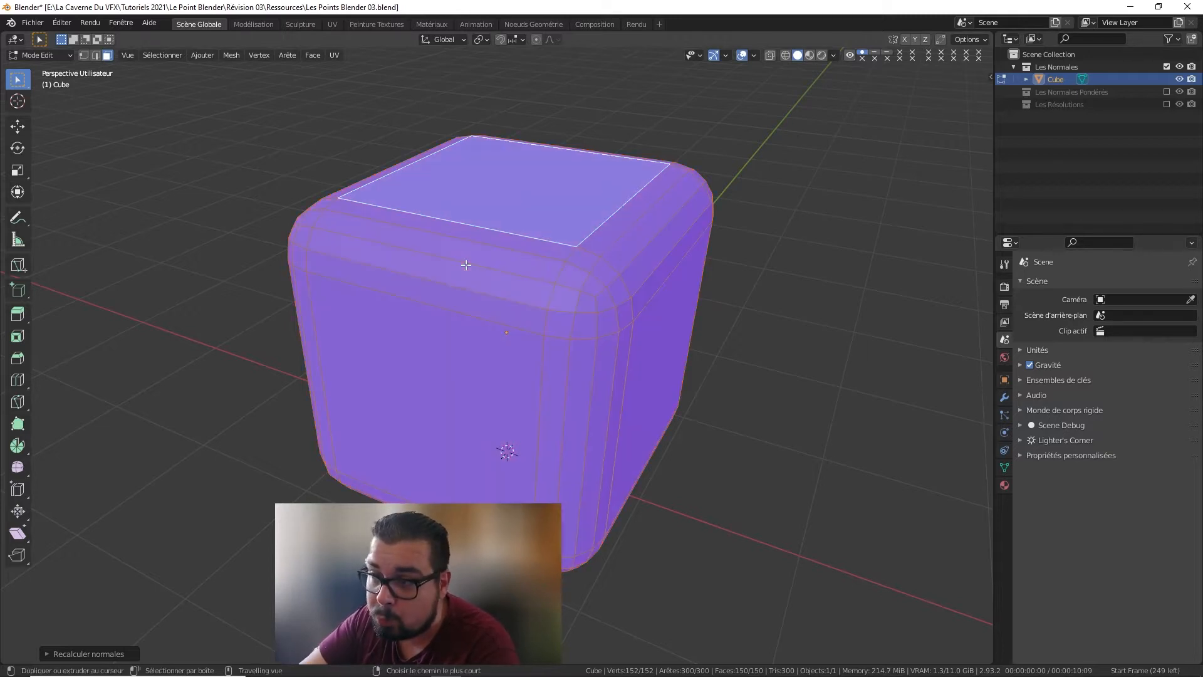
key(ctrl+shift+n)
key(ctrl+n)
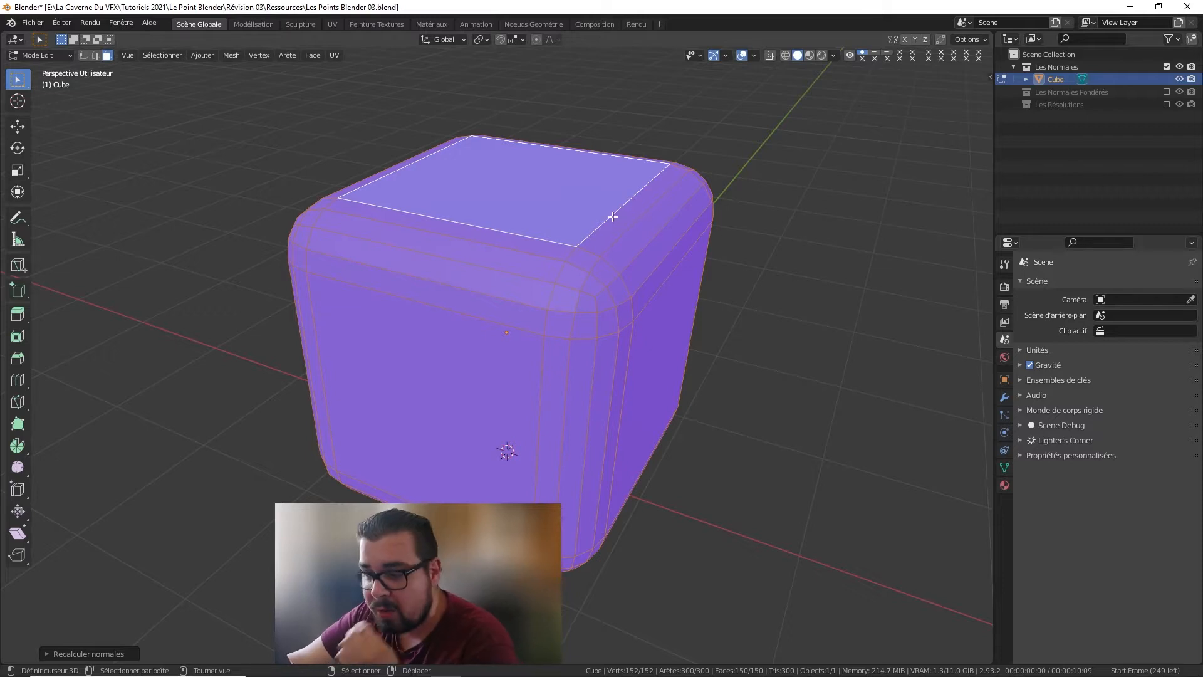
Step: Delete the bevelled cube in Object Mode and add a new default cube mesh in its place
click(754, 56)
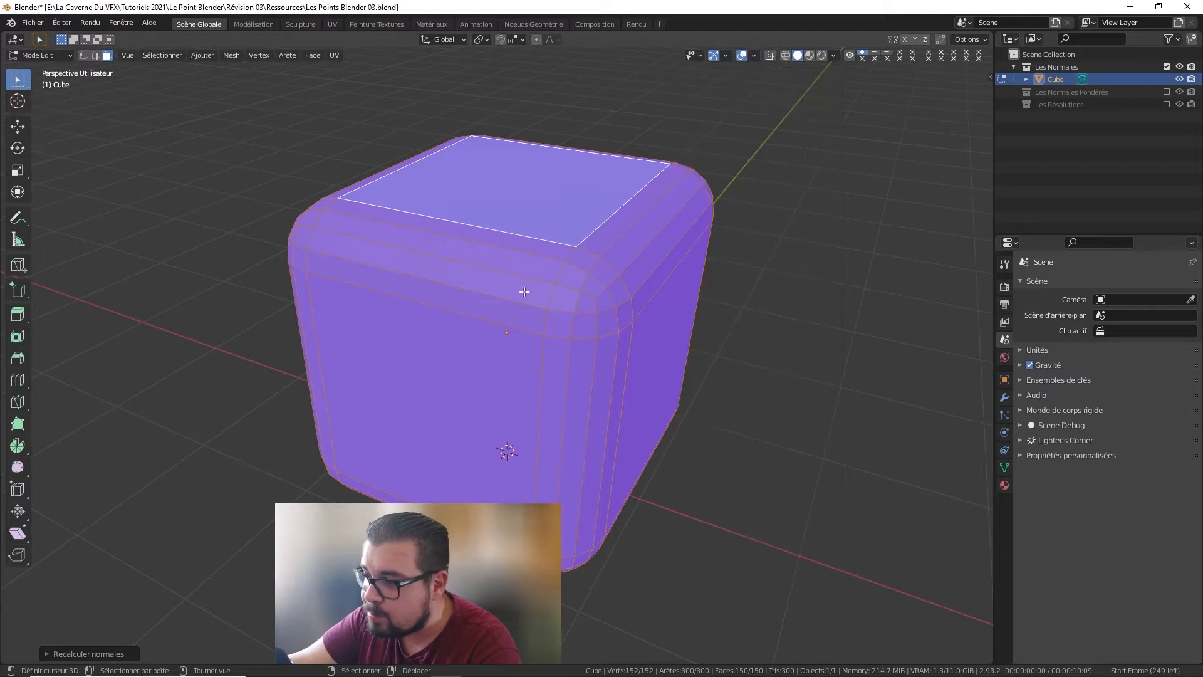
key(Tab)
key(Delete)
key(shift+a)
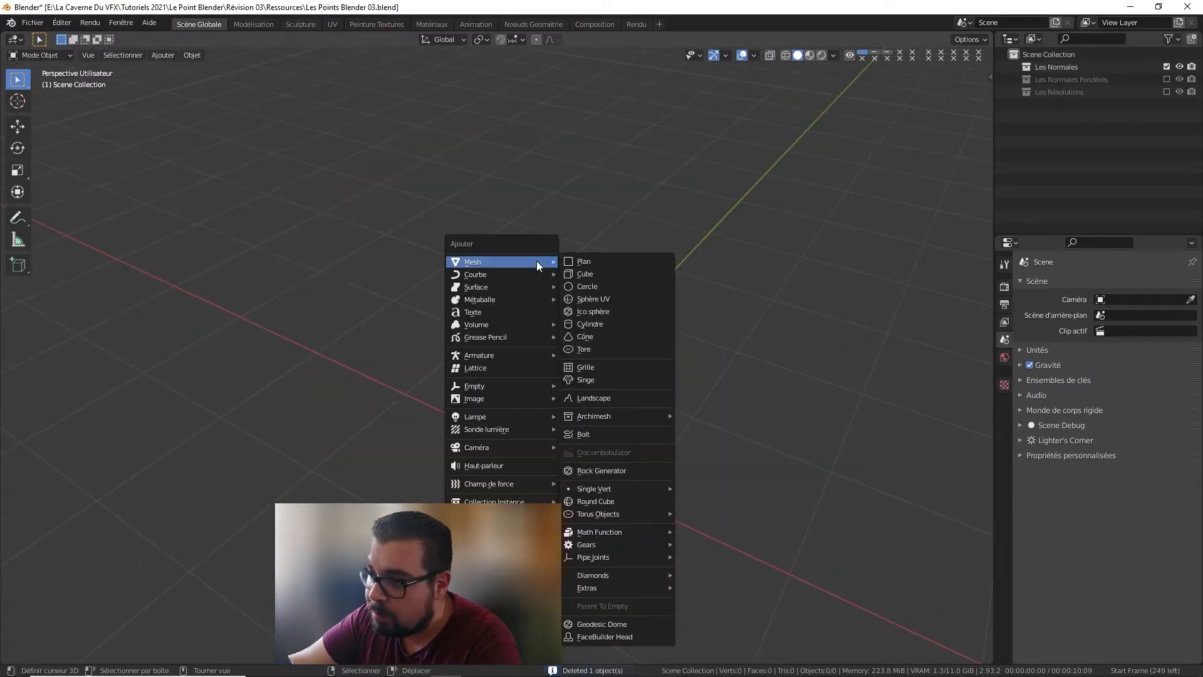
click(606, 262)
key(Delete)
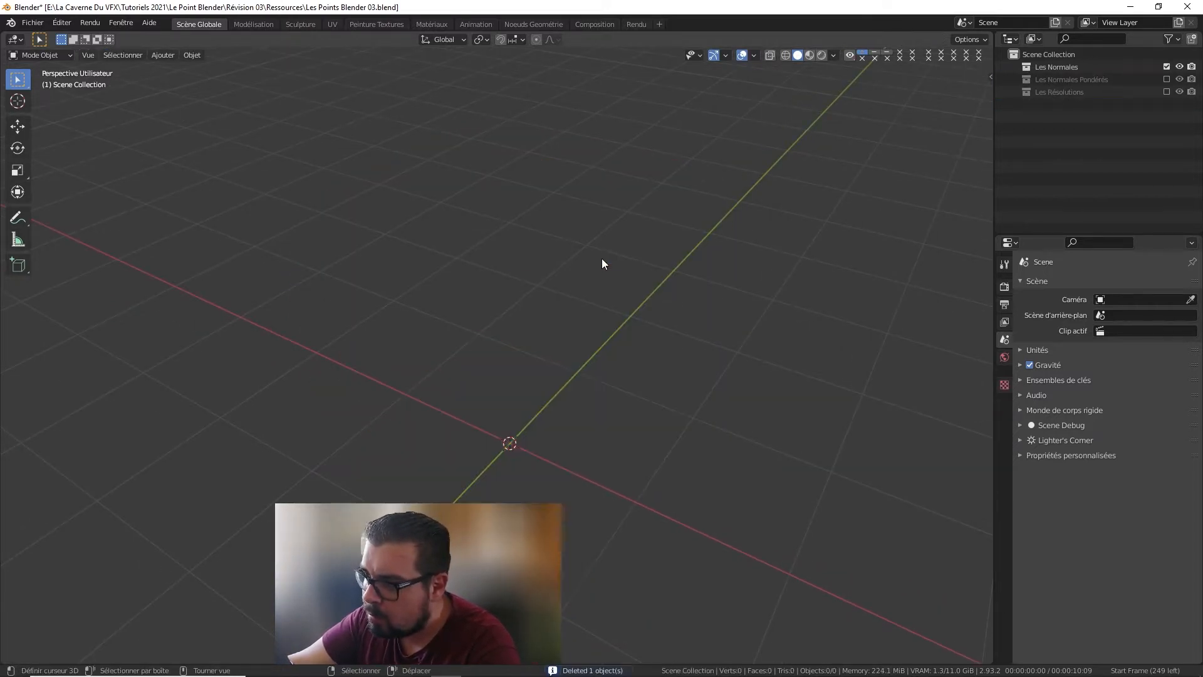
key(shift+a)
mouse_move(619, 261)
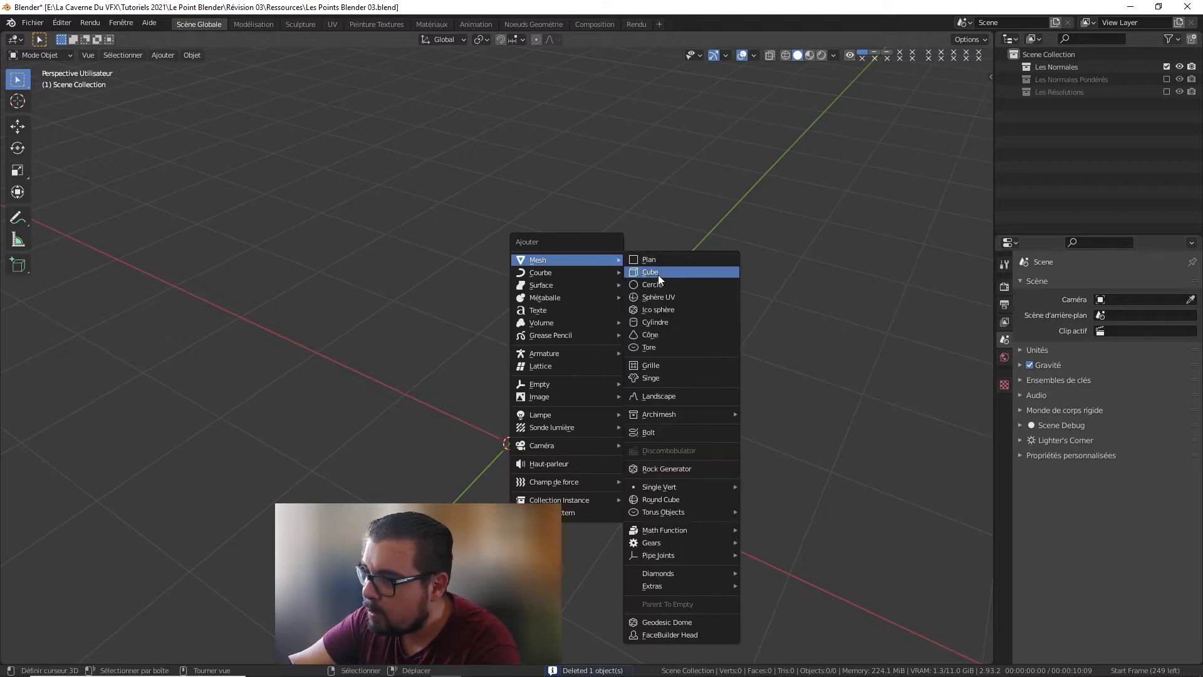
click(657, 274)
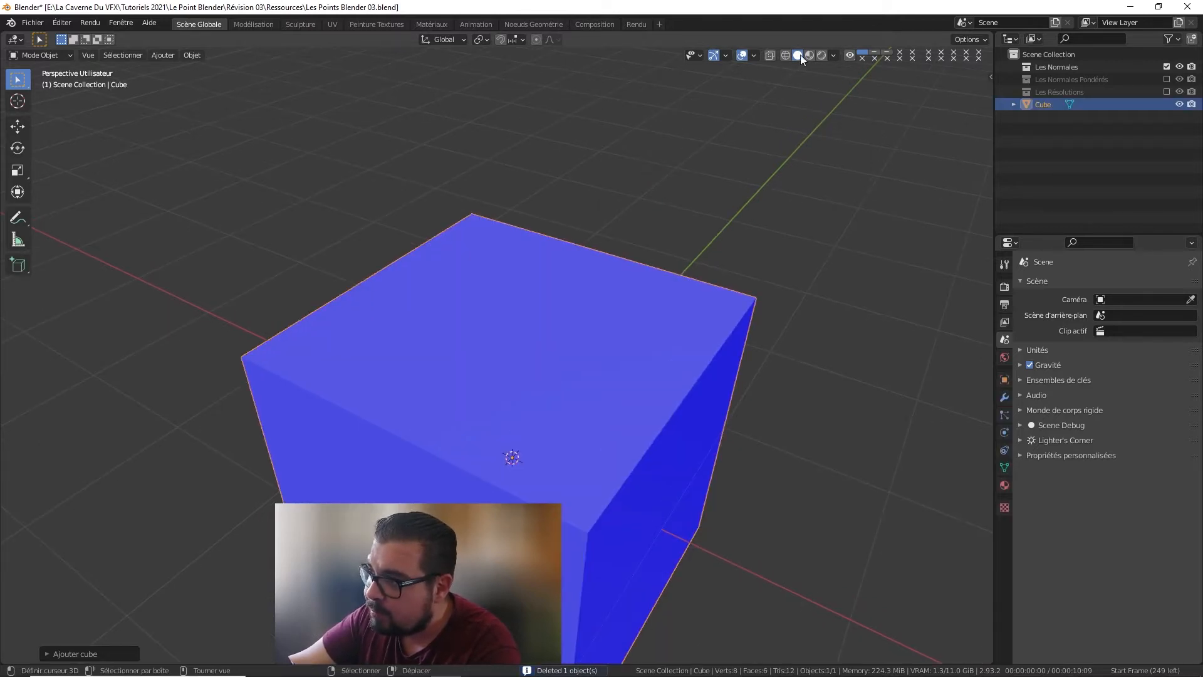
Step: Enter Edit Mode on the new cube and turn on the vertex normals display in the viewport overlays
click(832, 55)
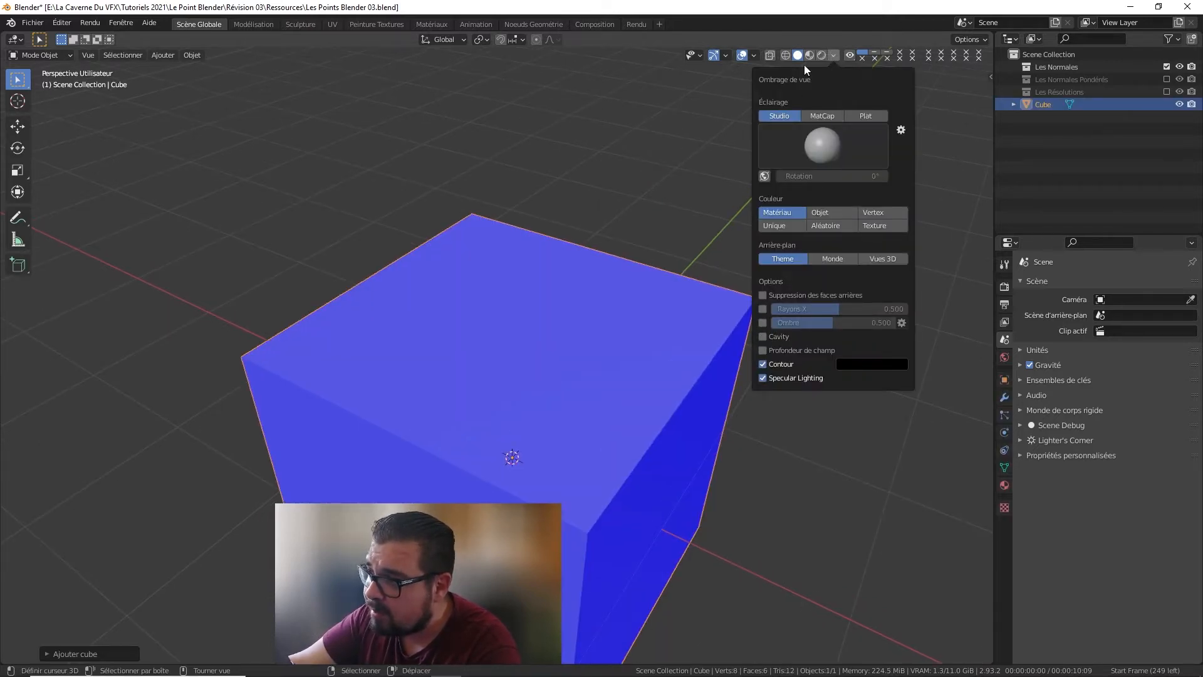
click(754, 54)
key(Tab)
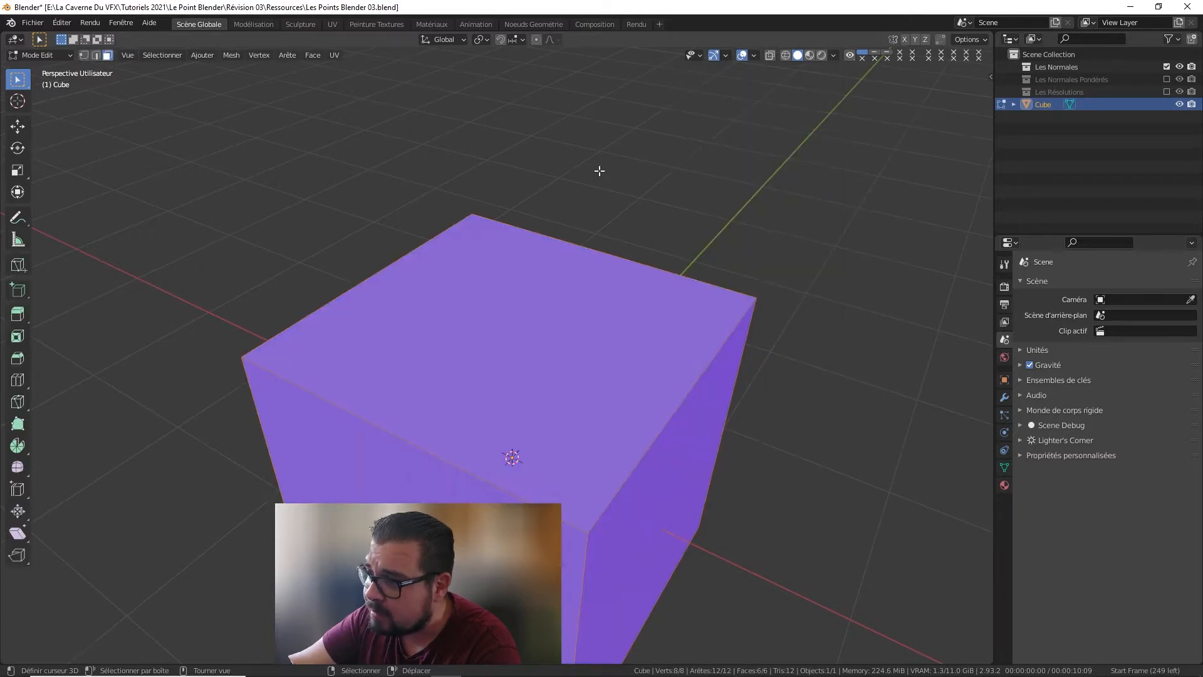
click(754, 55)
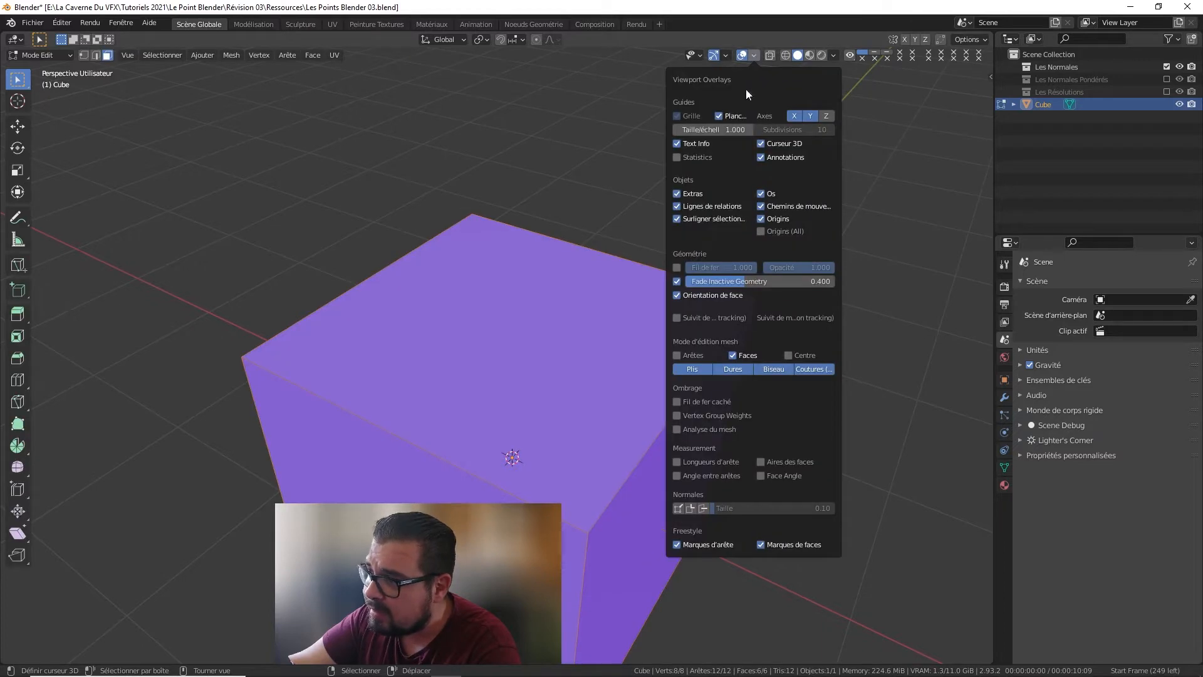
click(678, 508)
middle_drag(591, 391, 331, 317)
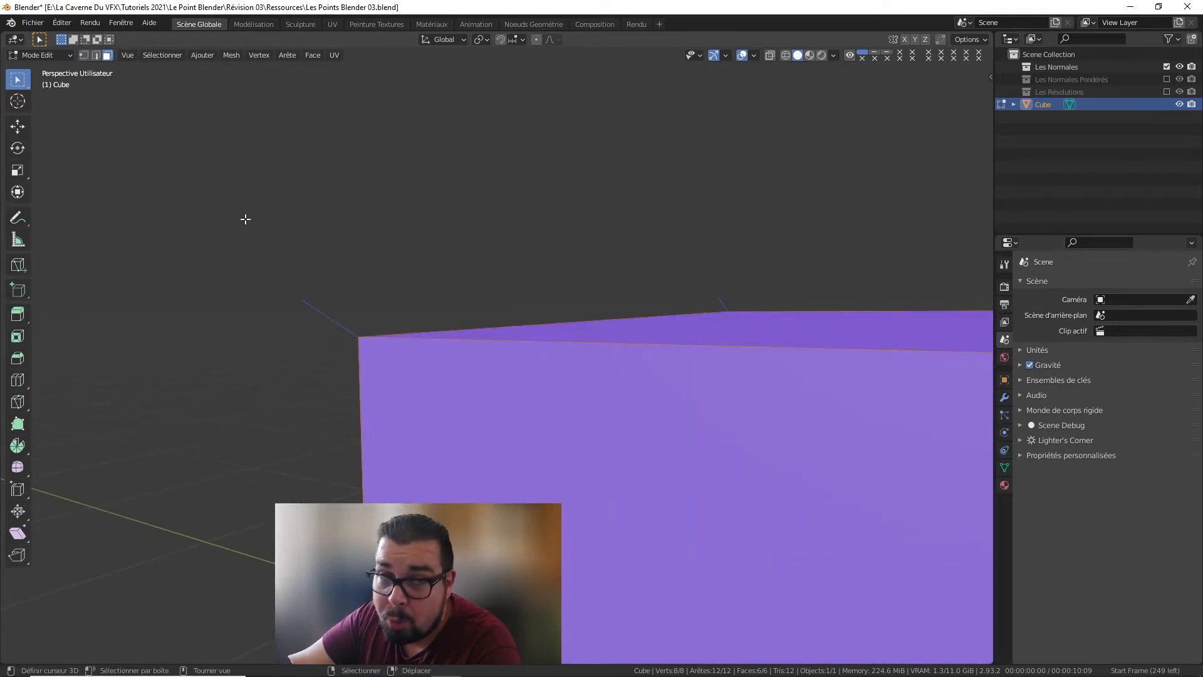
Step: Switch to vertex selection, select the near top corner vertex, and try moving it along the global Z axis
key(1)
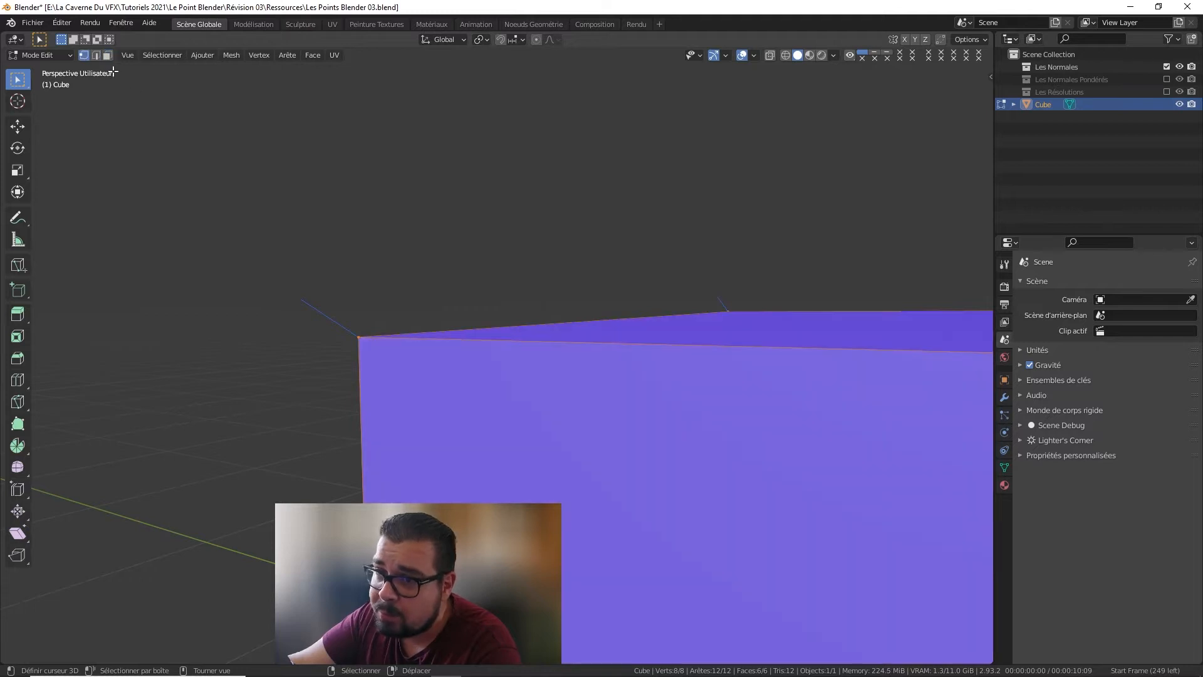
click(346, 336)
key(g)
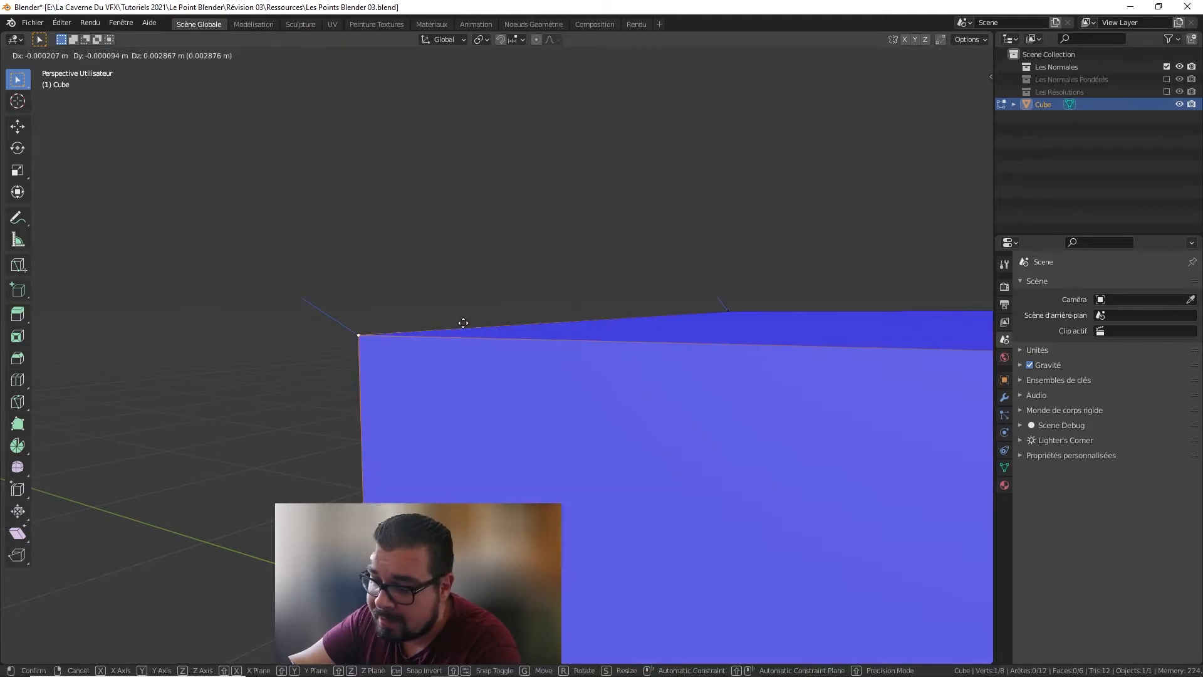
key(z)
key(Escape)
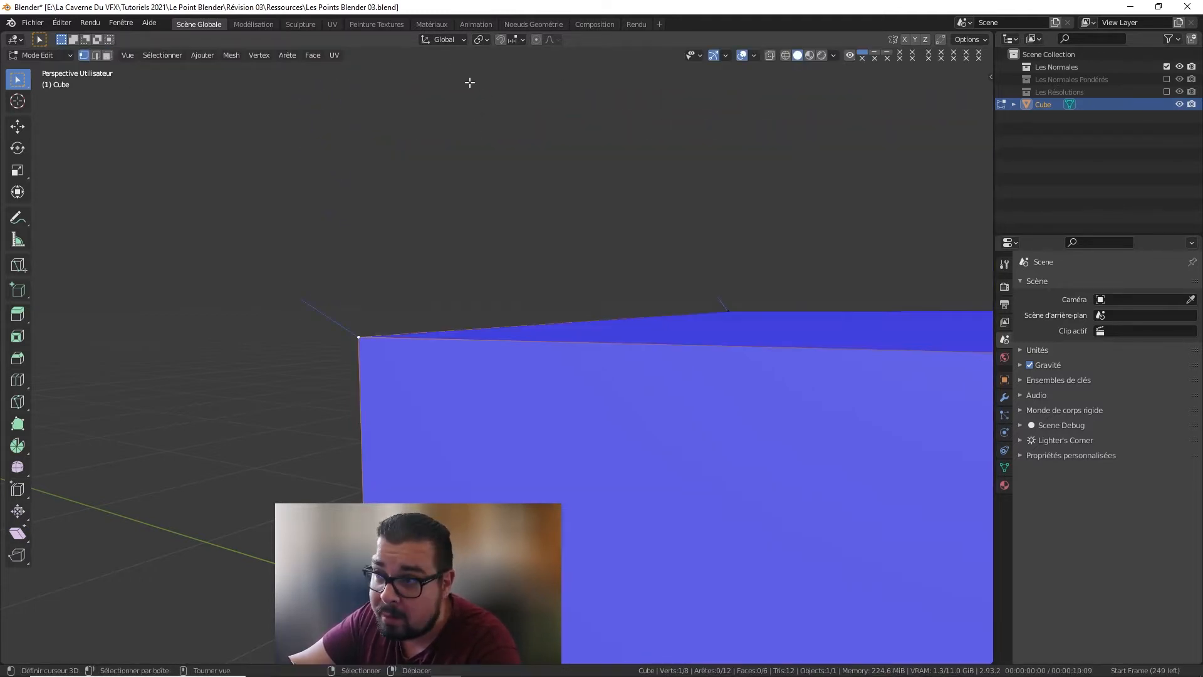
Step: Set the transform orientation to Normal and try moving the top corner vertex along its normal Z axis
click(444, 38)
click(426, 104)
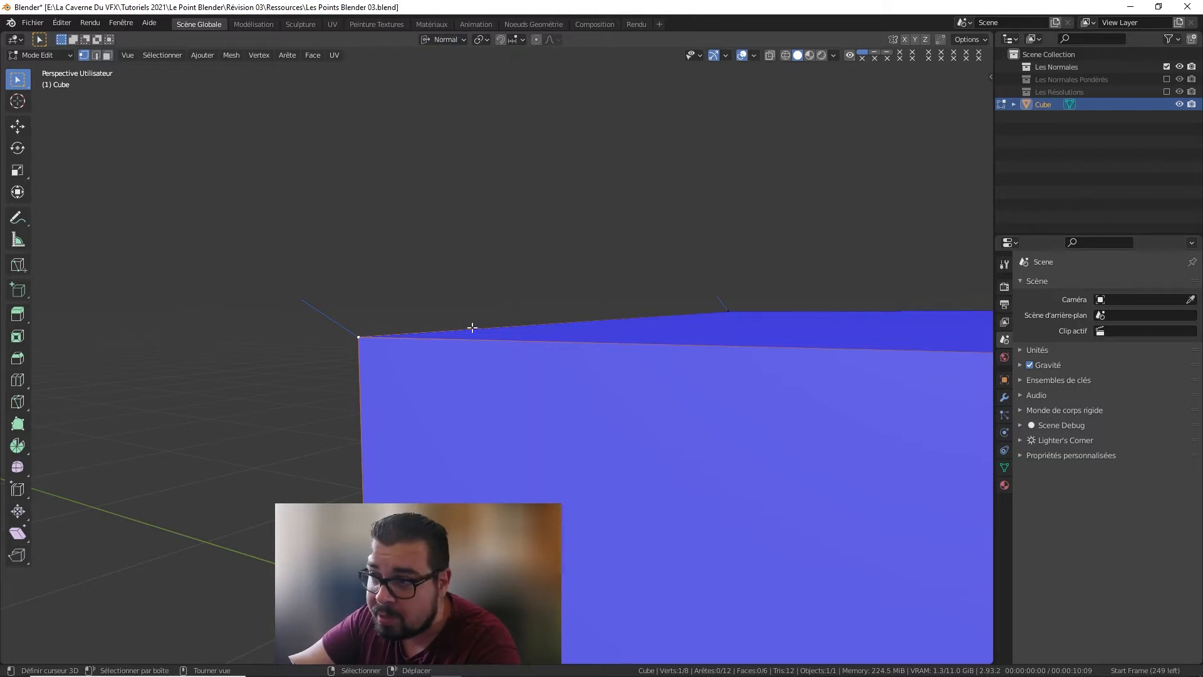
key(g)
key(z)
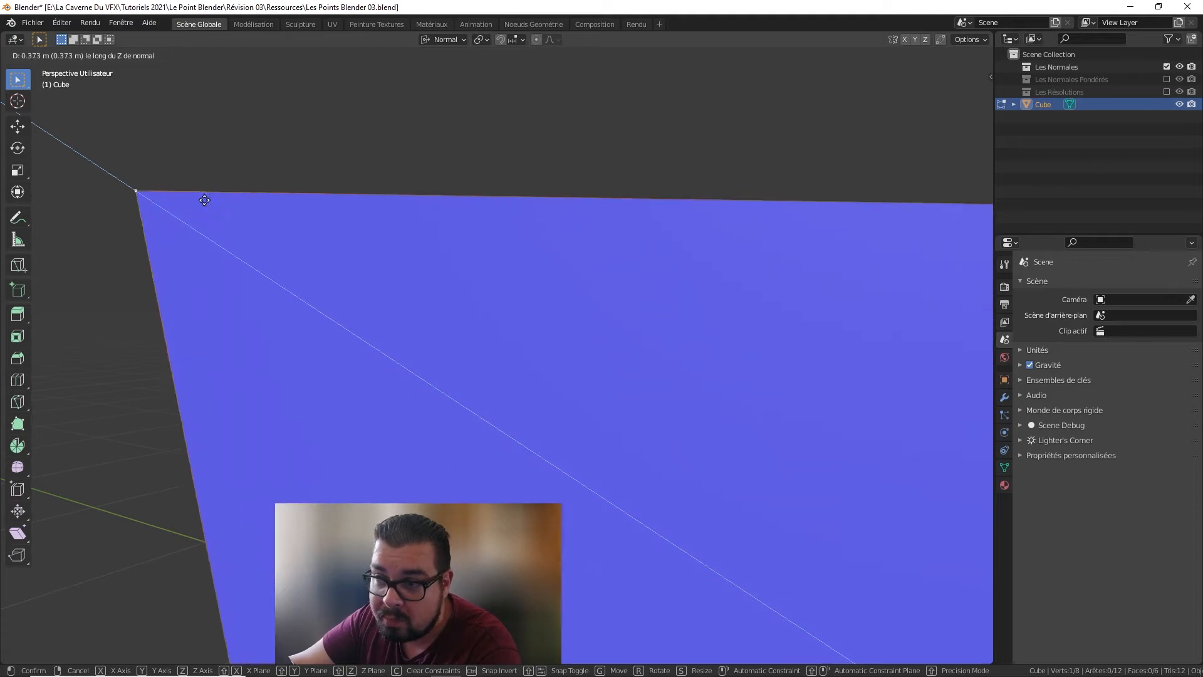
right_click(205, 201)
Step: Try moving the cube's bottom corner vertex along its normal Z axis, and cancel the move
shift+middle_drag(392, 427, 426, 155)
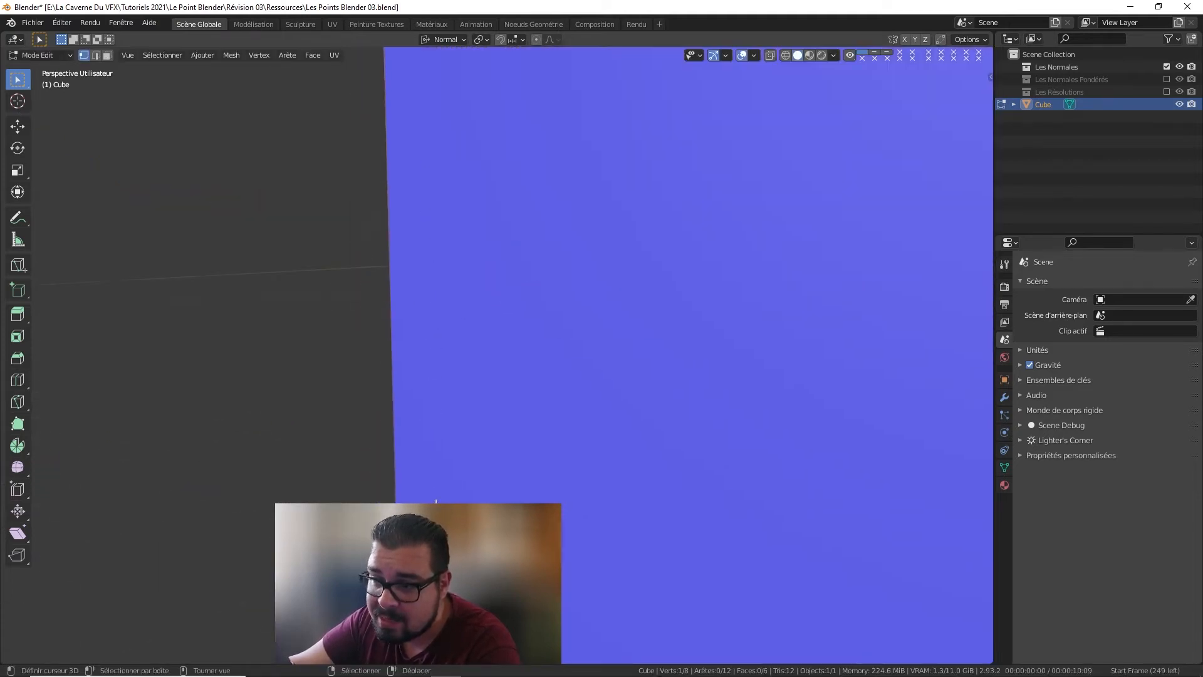
scroll(470, 330, down, 3)
key(g)
key(z)
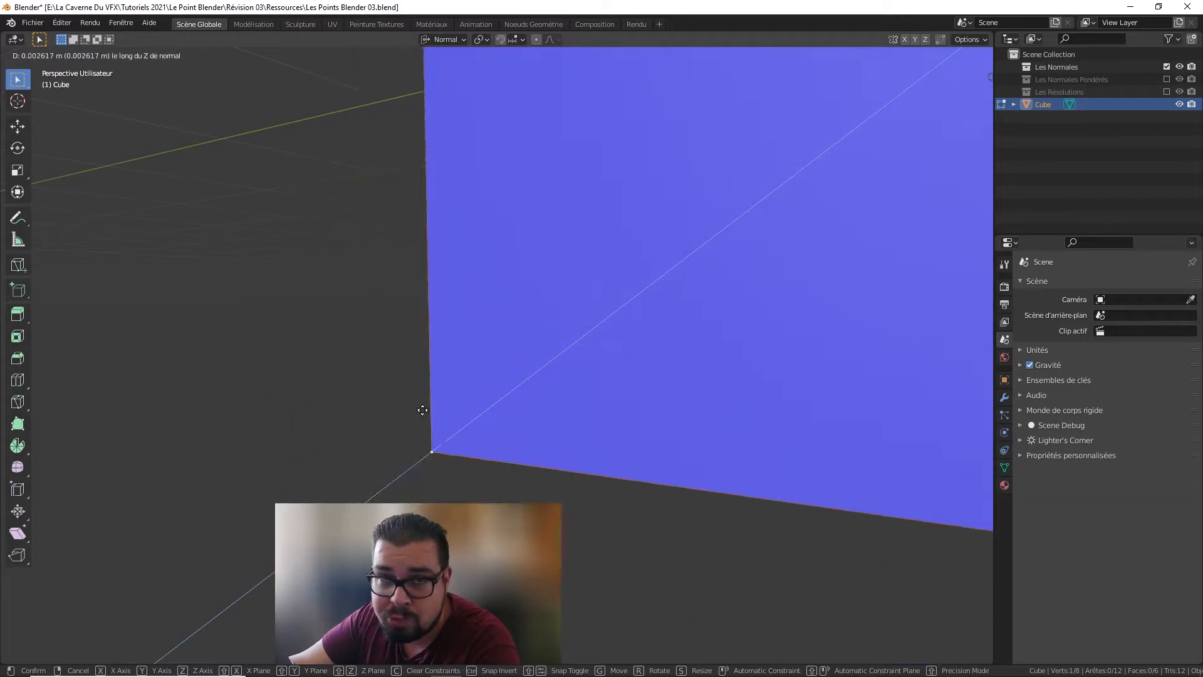
right_click(367, 442)
Step: Turn on the split normals display for the cube in the viewport overlays and view them at a top corner
scroll(519, 353, down, 5)
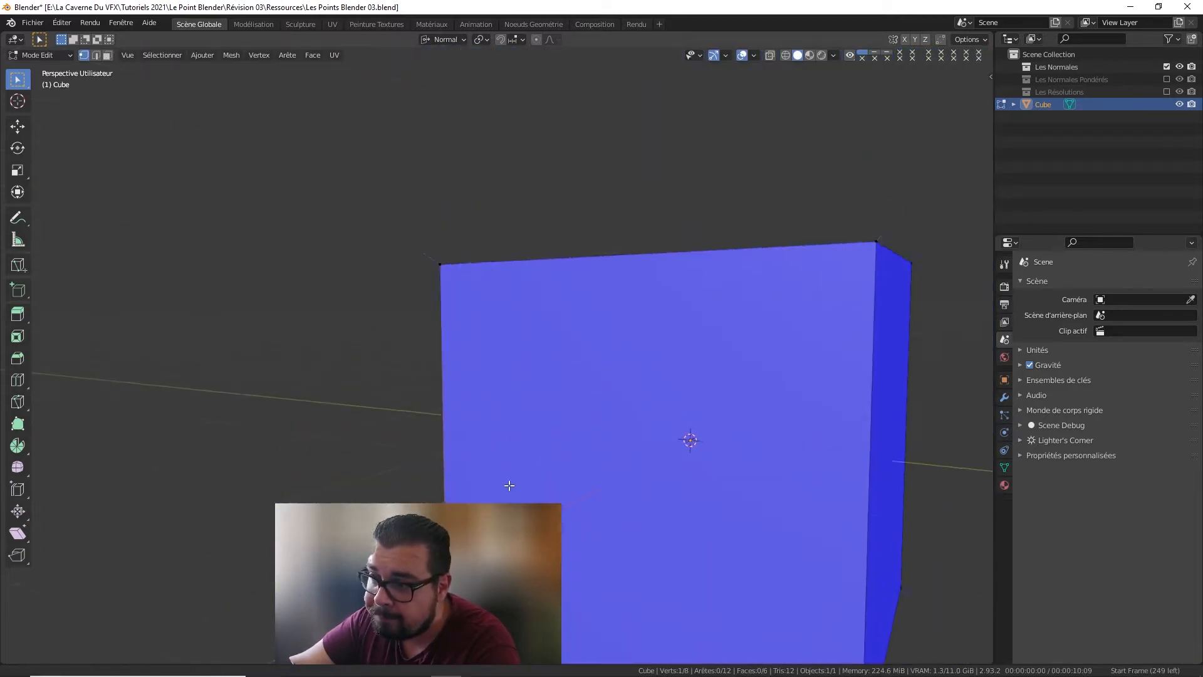
middle_drag(507, 486, 542, 322)
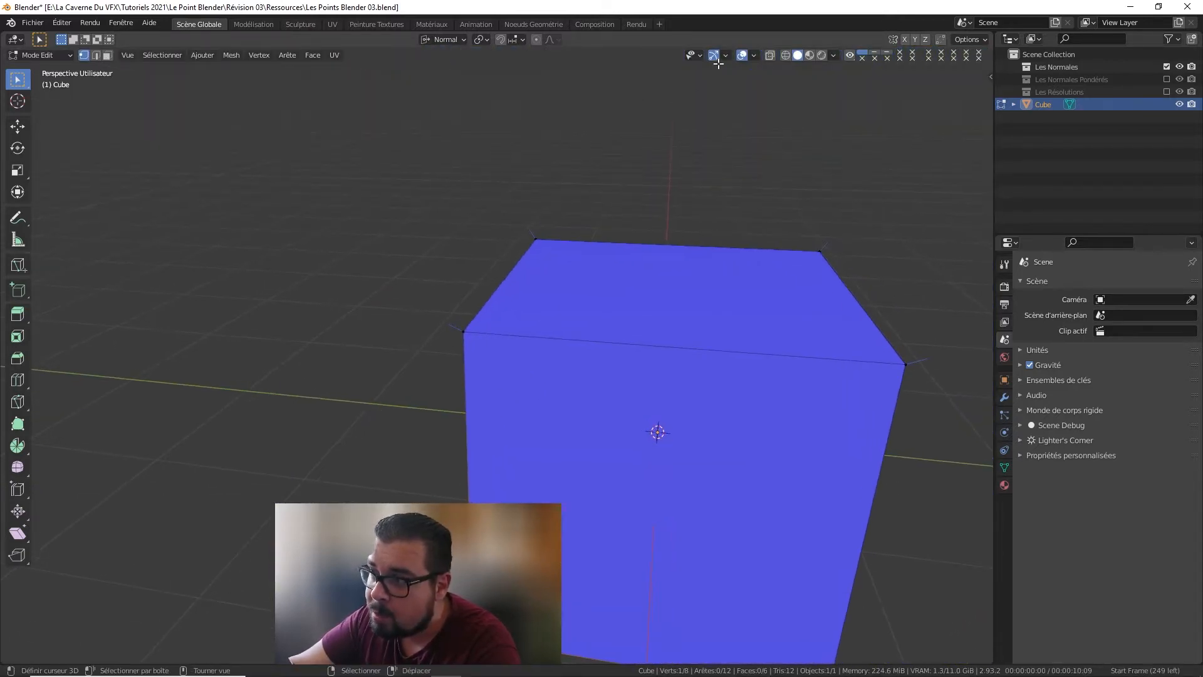
click(754, 55)
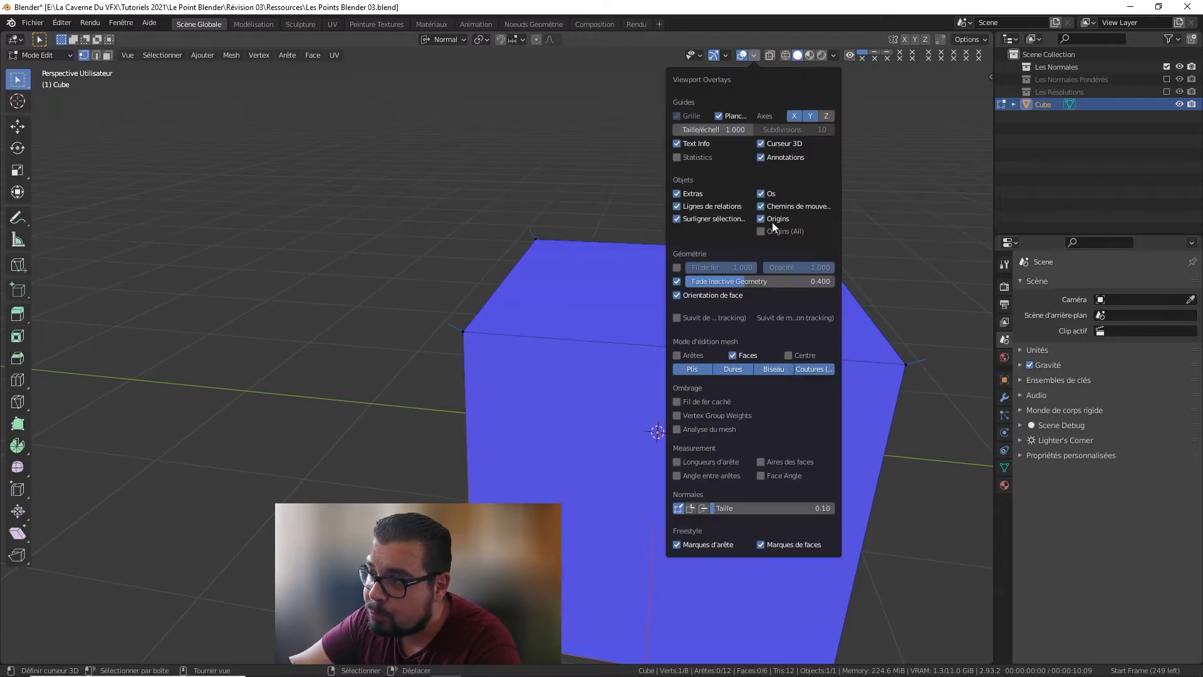
click(691, 508)
scroll(469, 381, up, 5)
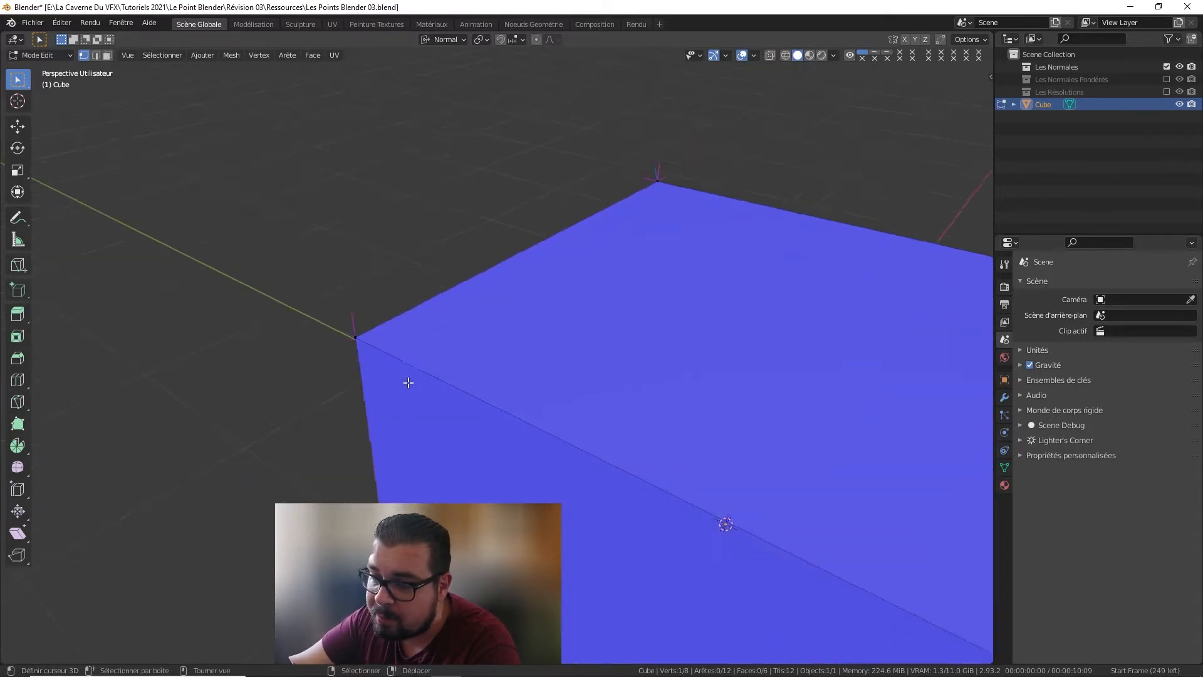
scroll(408, 382, up, 3)
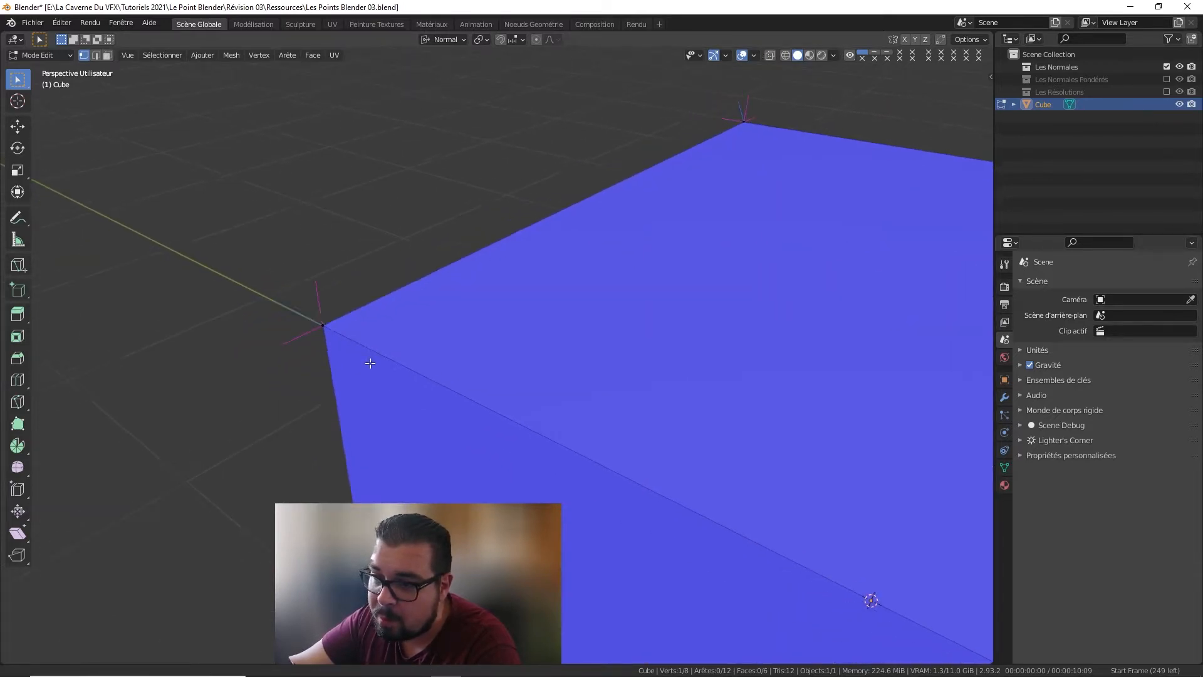
Step: Set the transform orientation to Global and try moving the top corner vertex along the X and Y axes, cancelling the move
click(468, 40)
click(437, 79)
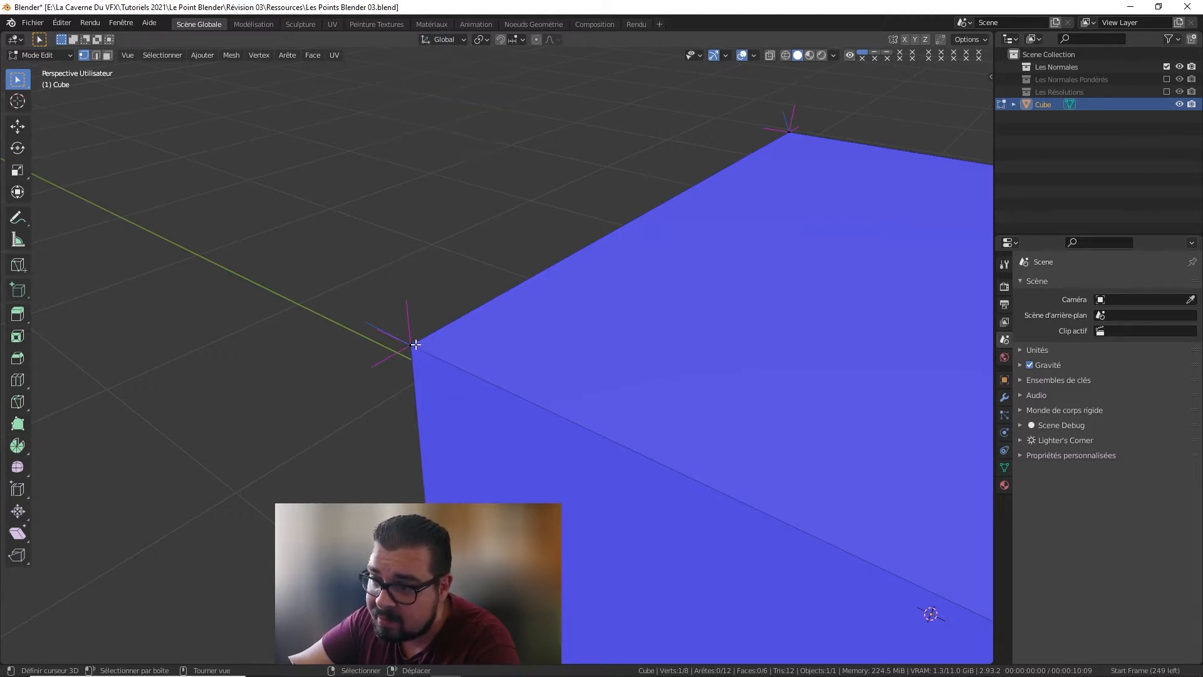
key(g)
key(x)
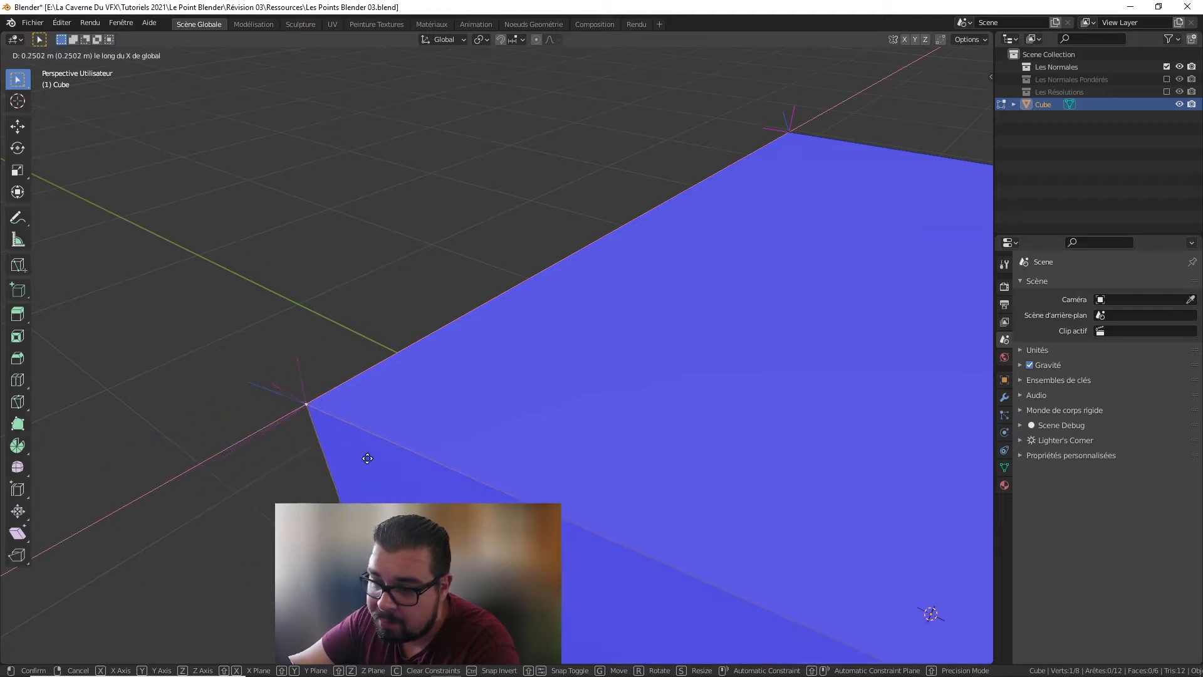
key(y)
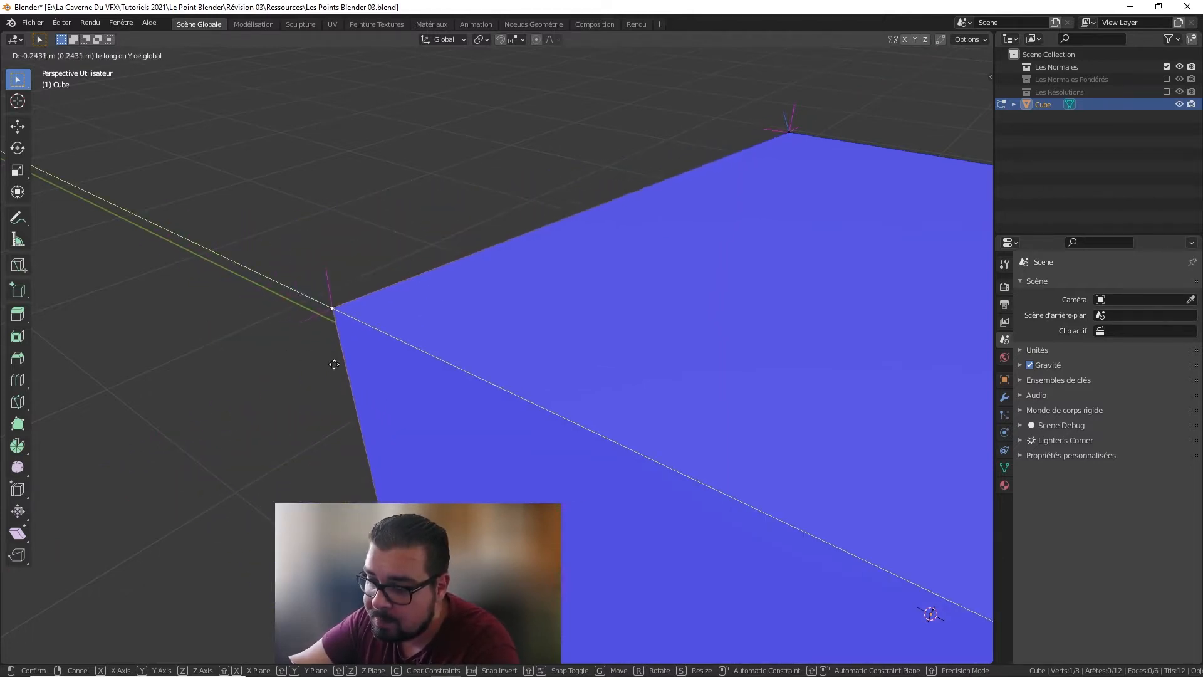
right_click(376, 178)
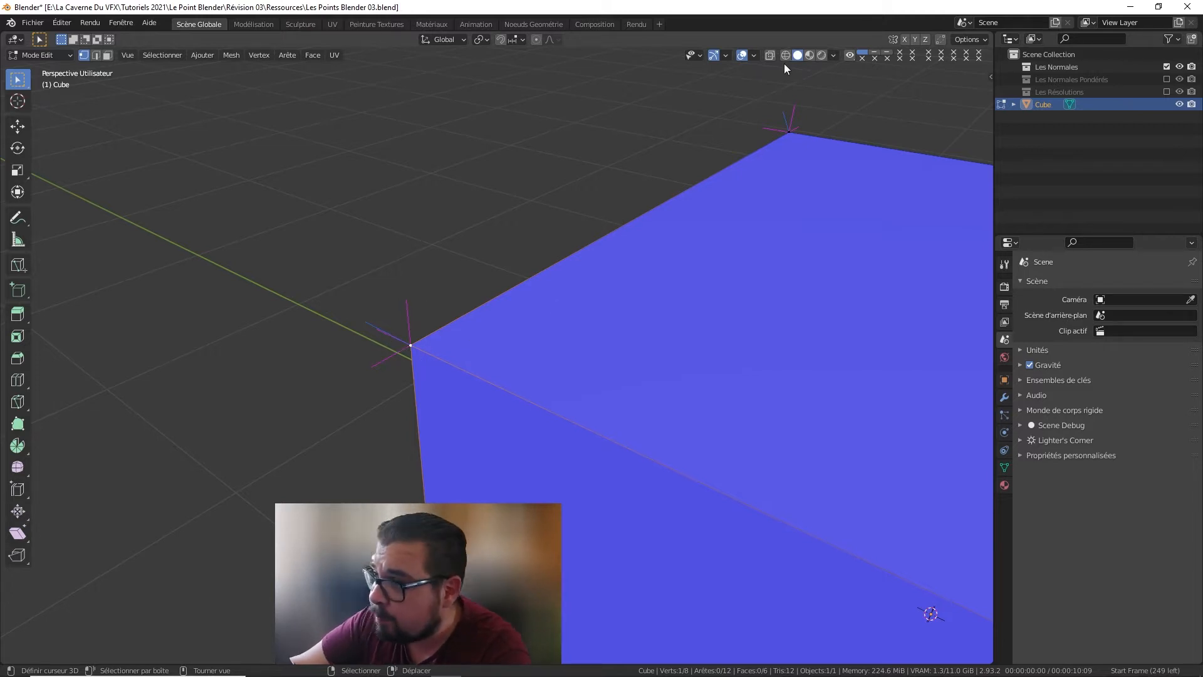
Step: Turn on the face normals display in the viewport overlays and inspect the top face's normal
click(755, 55)
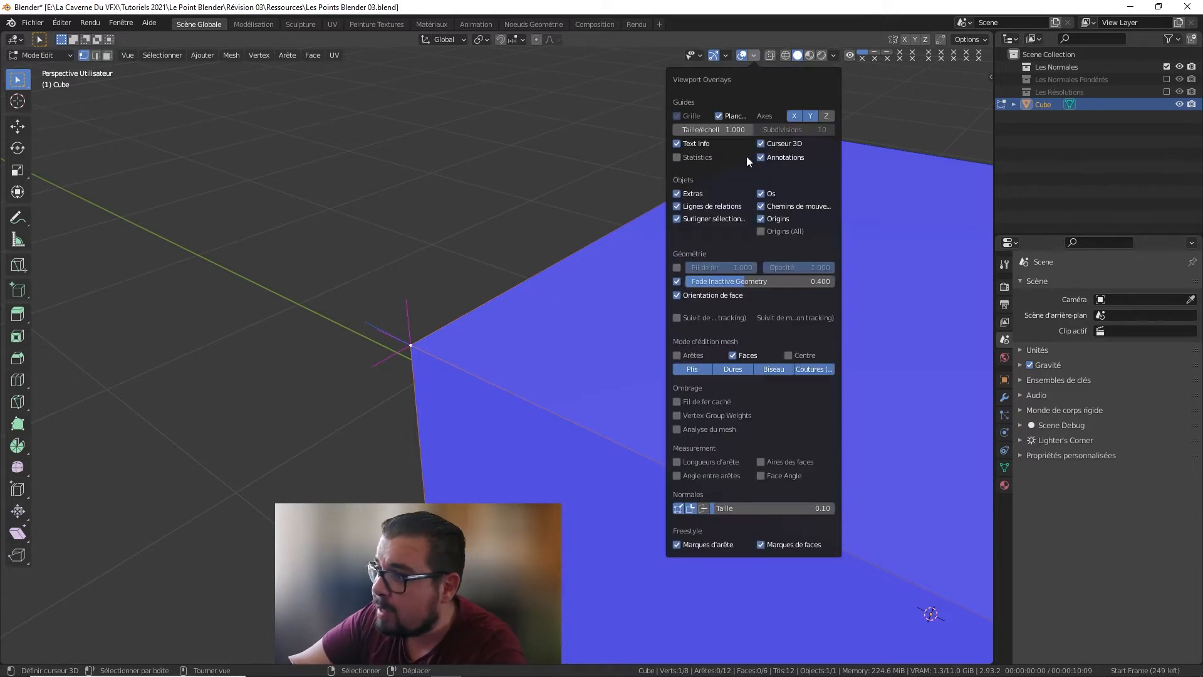
click(702, 508)
middle_drag(410, 287, 578, 427)
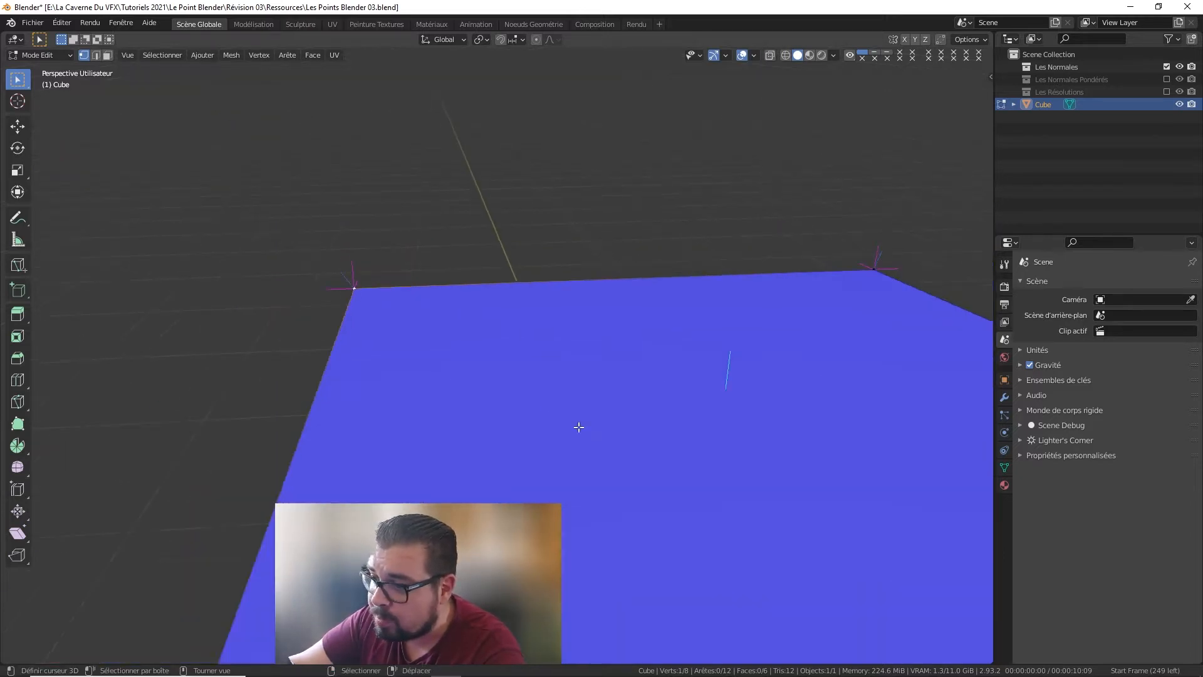
middle_drag(744, 397, 634, 231)
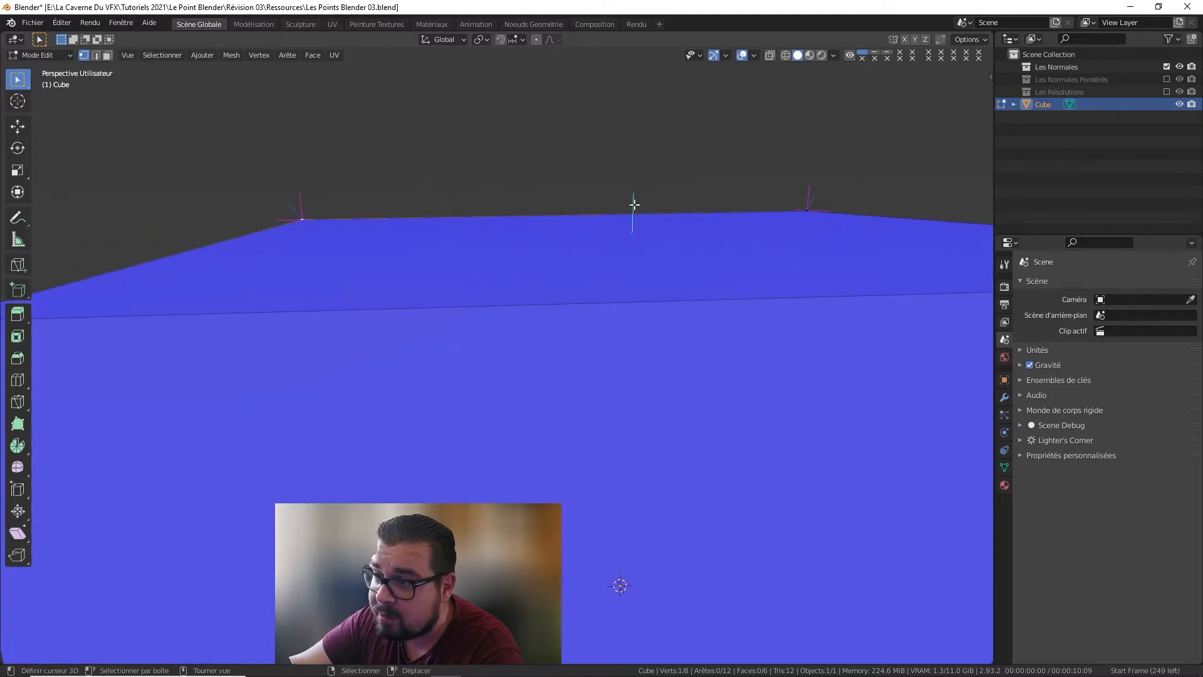
Step: Switch to face selection, select the cube's top face and recalculate its normals to point inside
click(107, 58)
click(491, 239)
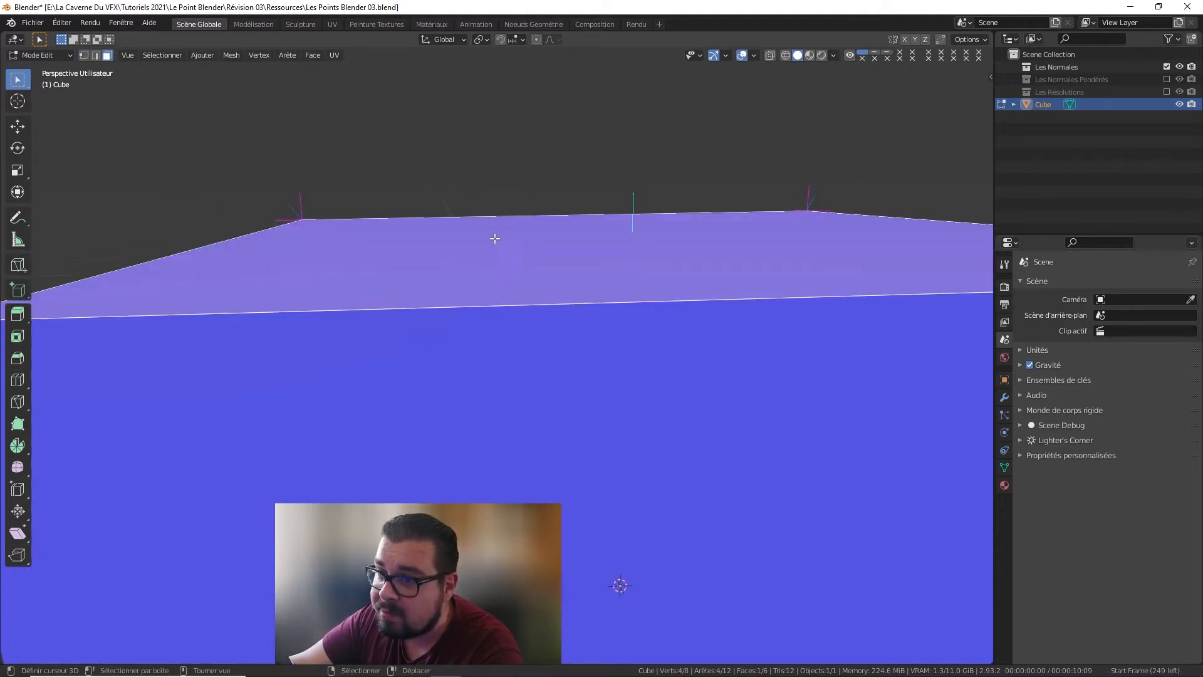
key(shift+n)
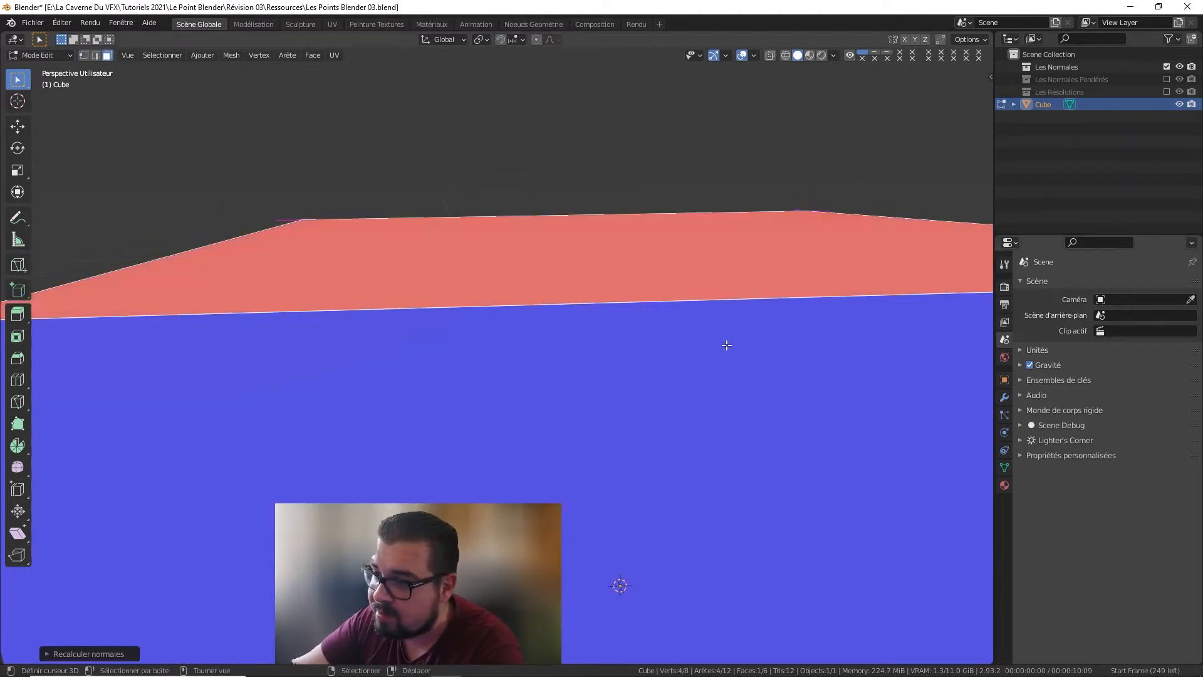
Step: Select two faces of the cube and delete them to open up a view of its interior
middle_drag(725, 344, 261, 120)
right_click(231, 139)
shift+right_click(372, 170)
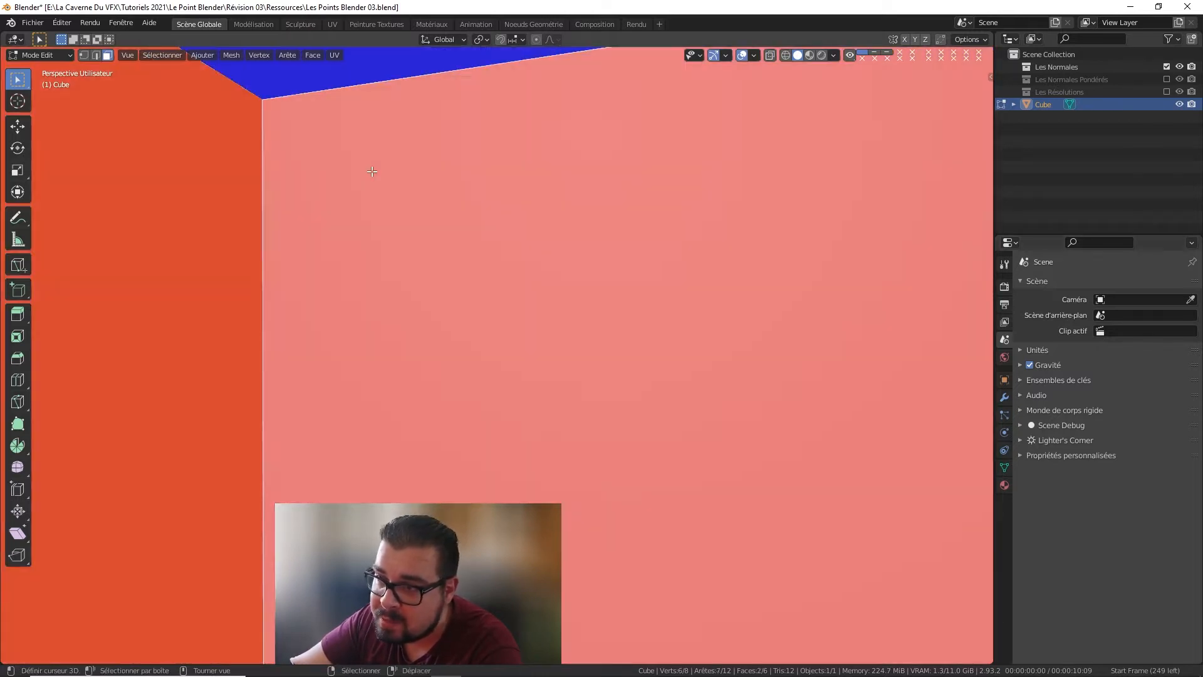
key(x)
click(457, 125)
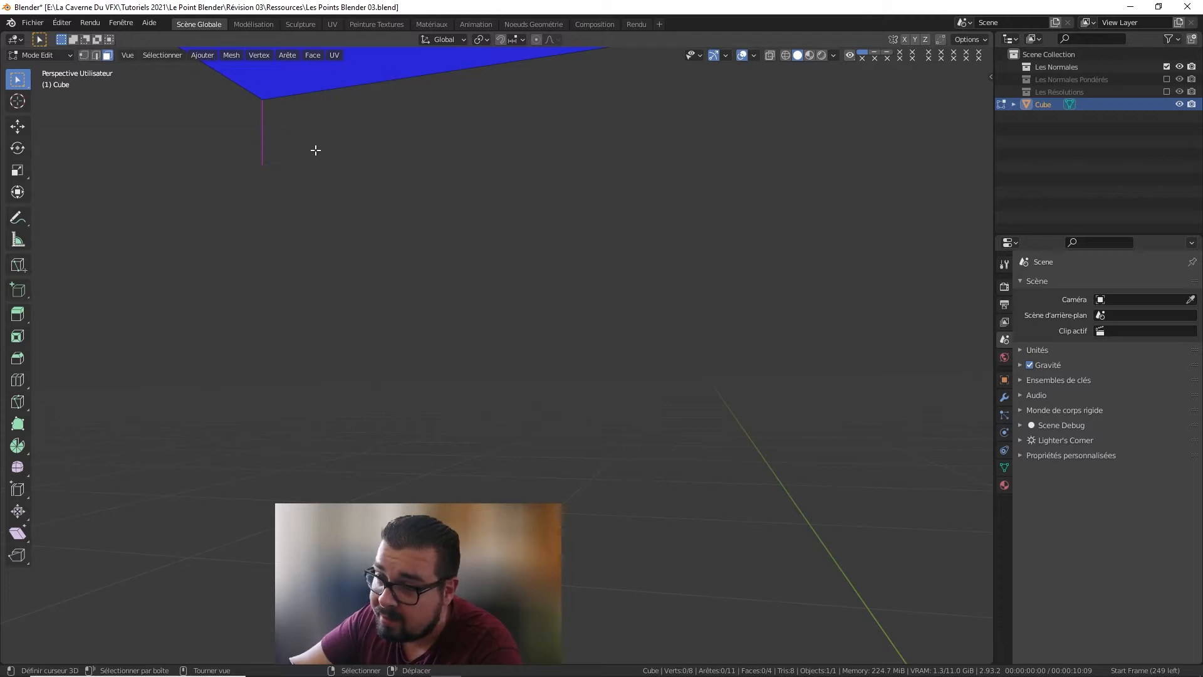
middle_drag(317, 150, 589, 185)
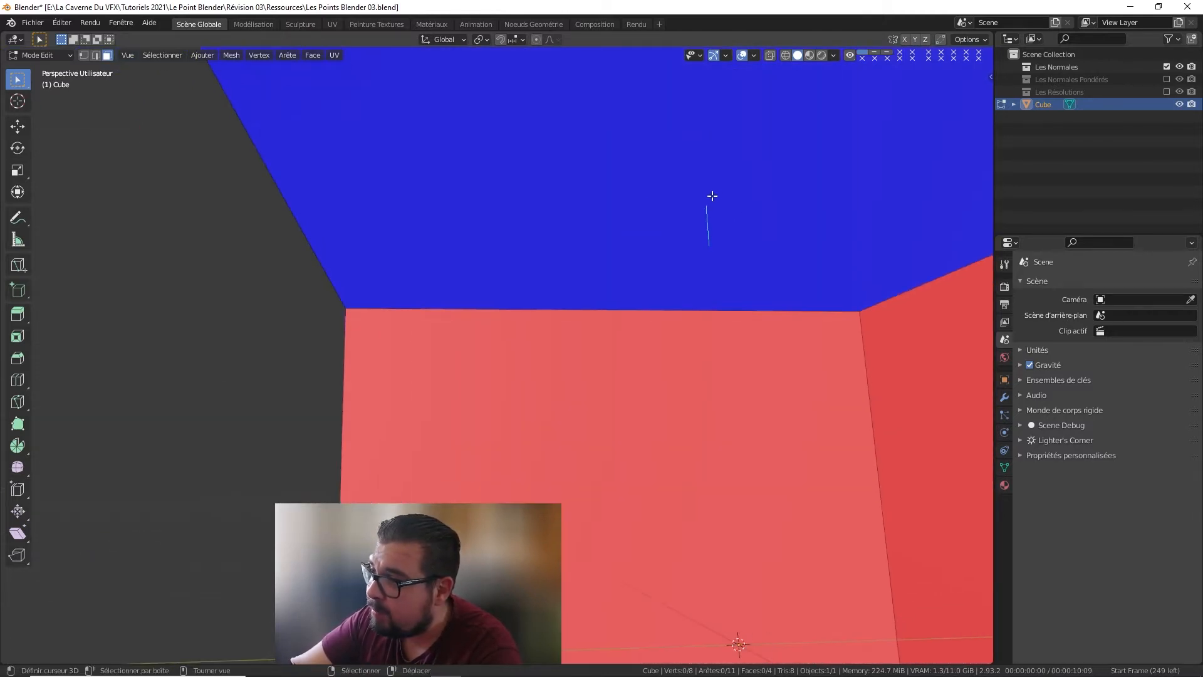
Step: Turn off the face orientation overlay and lengthen the displayed normals to a size of 0.90
click(754, 55)
click(676, 295)
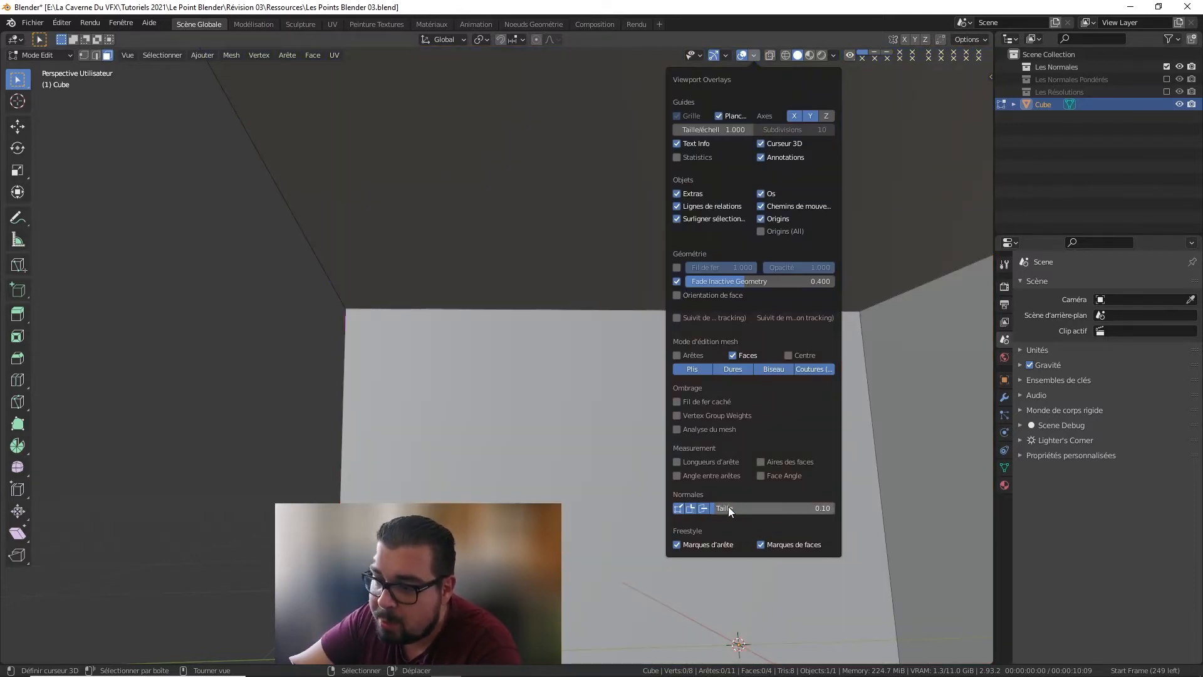
drag(731, 508, 772, 507)
scroll(605, 326, down, 6)
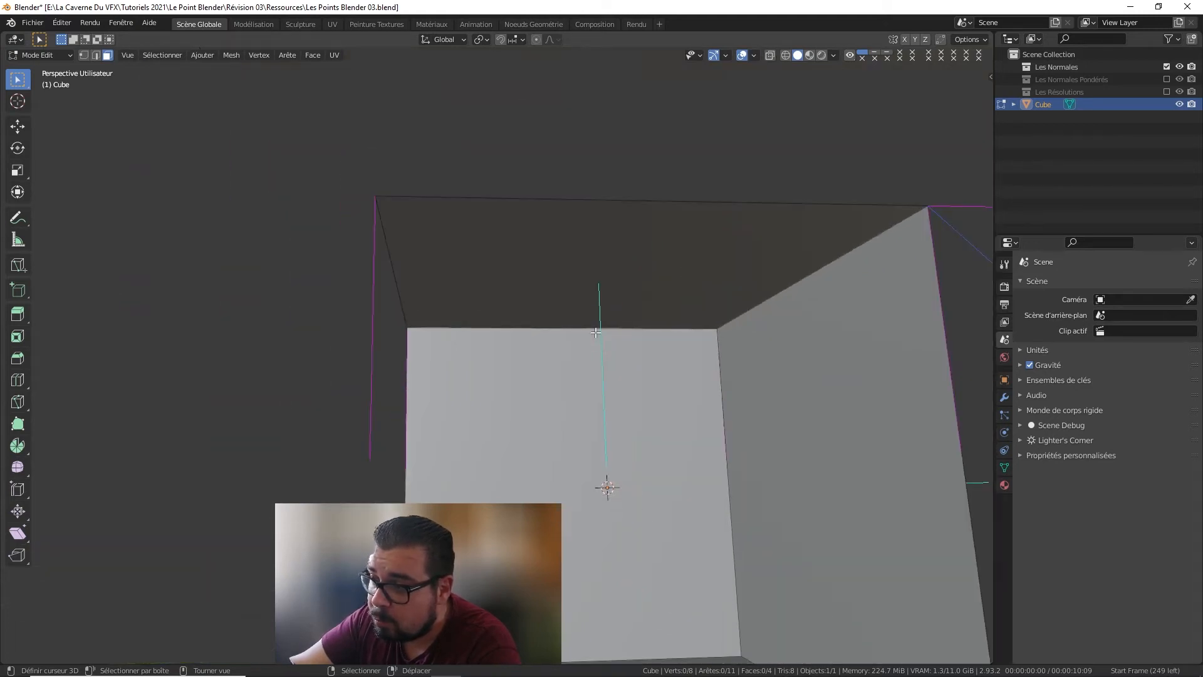
middle_drag(606, 303, 510, 294)
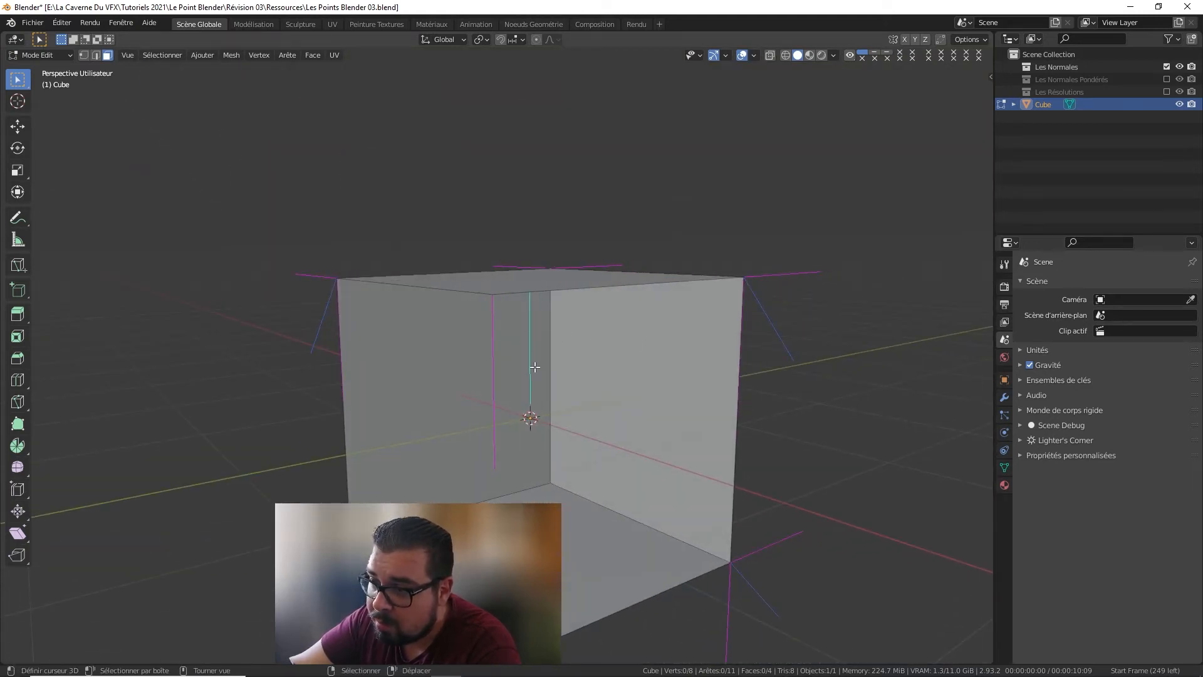
mouse_move(535, 367)
middle_down()
mouse_move(577, 421)
mouse_move(400, 363)
mouse_move(533, 369)
middle_up()
Step: Return to Object Mode and delete the opened cube
key(Tab)
key(x)
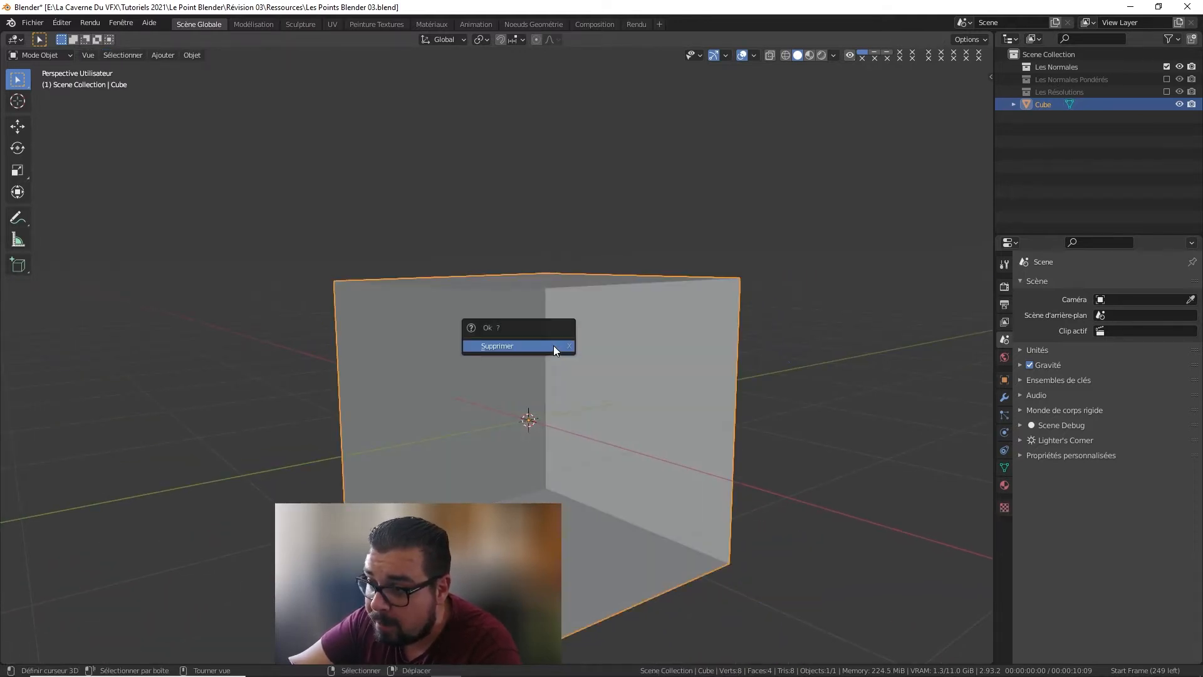
click(554, 346)
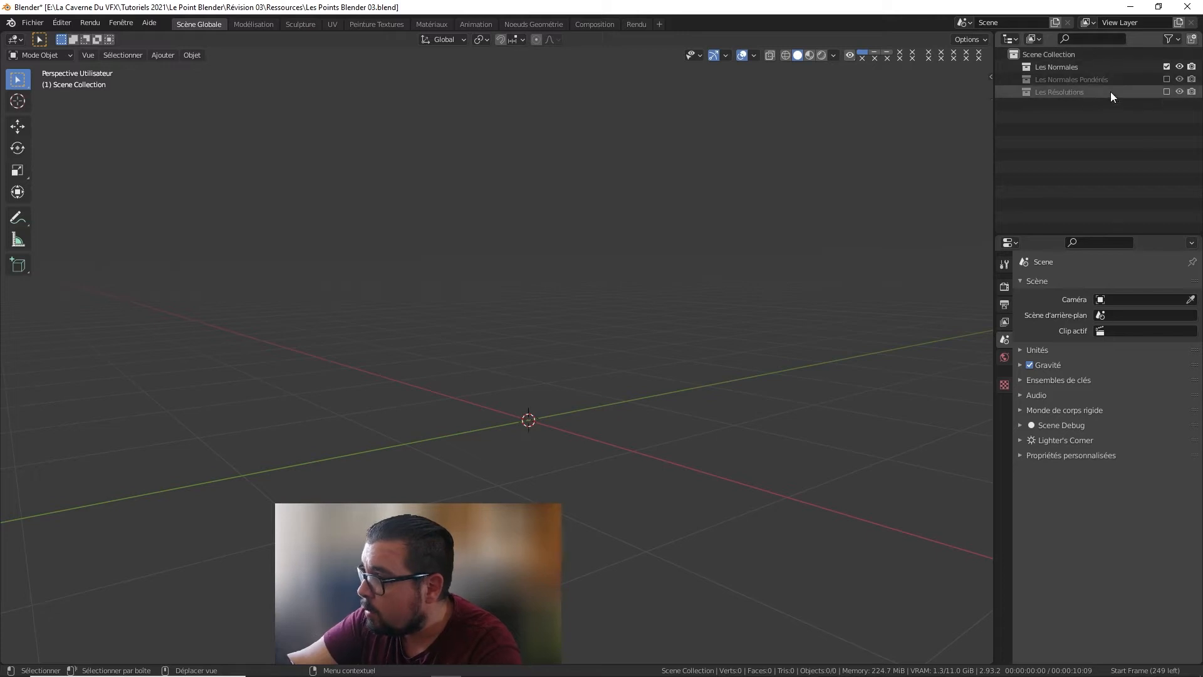
Step: Exclude the Les Normales collection, enable Les Normales Pondérés and select its object Cube.001
click(1166, 66)
click(1166, 78)
click(1076, 92)
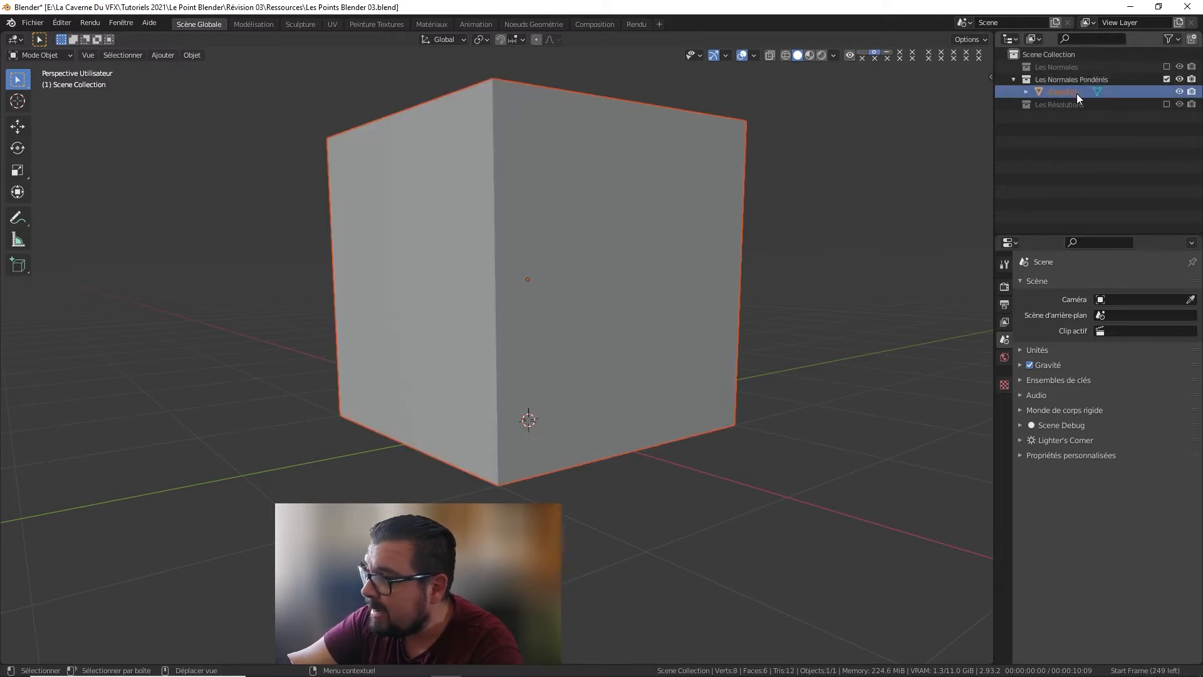
middle_drag(606, 125, 663, 262)
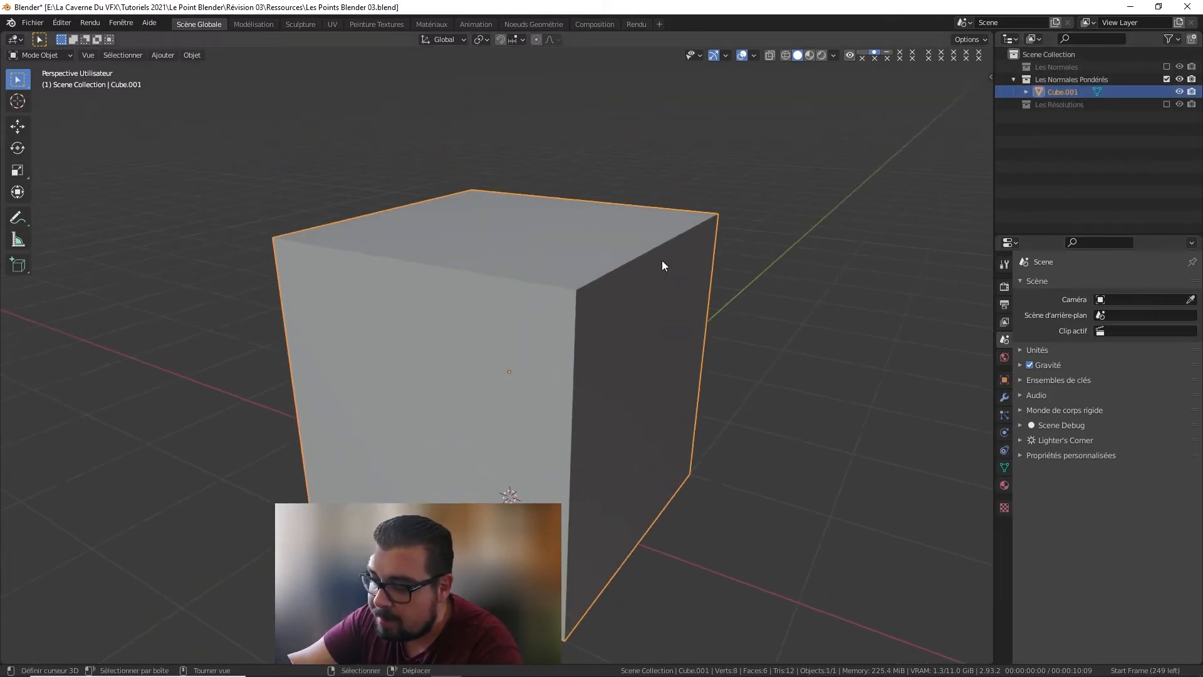
Step: Enter Edit Mode on Cube.001 and turn off the vertex, split and face normals displays
key(Tab)
key(Tab)
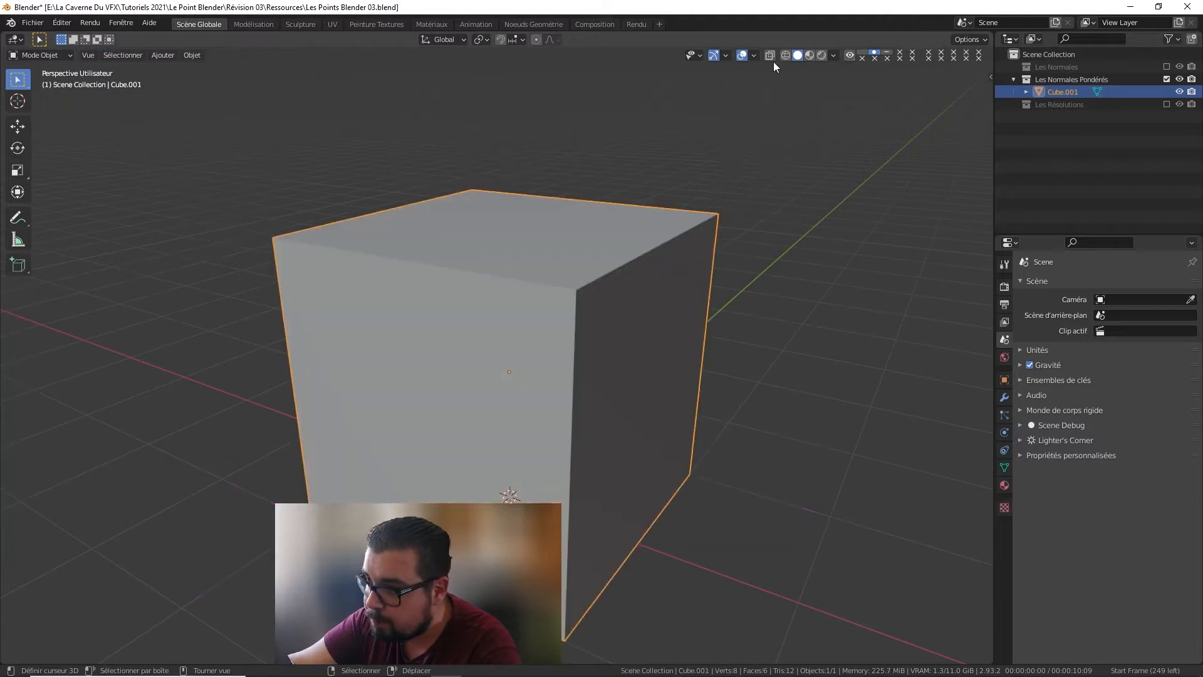
click(754, 56)
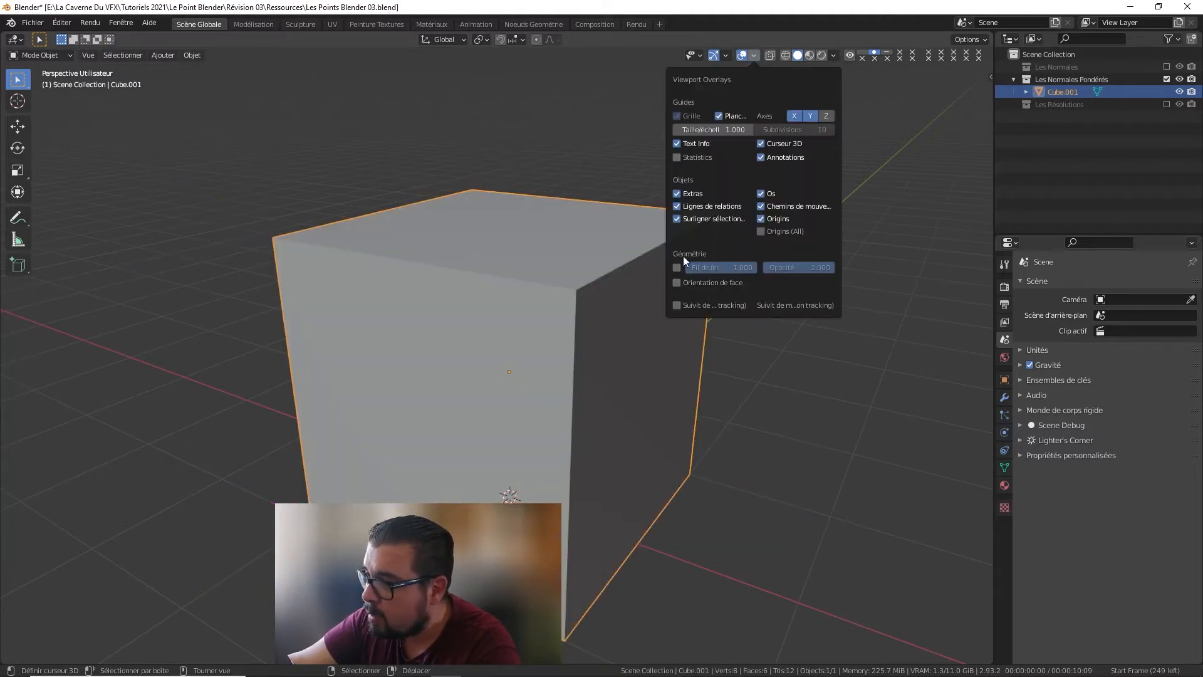
key(Tab)
click(754, 56)
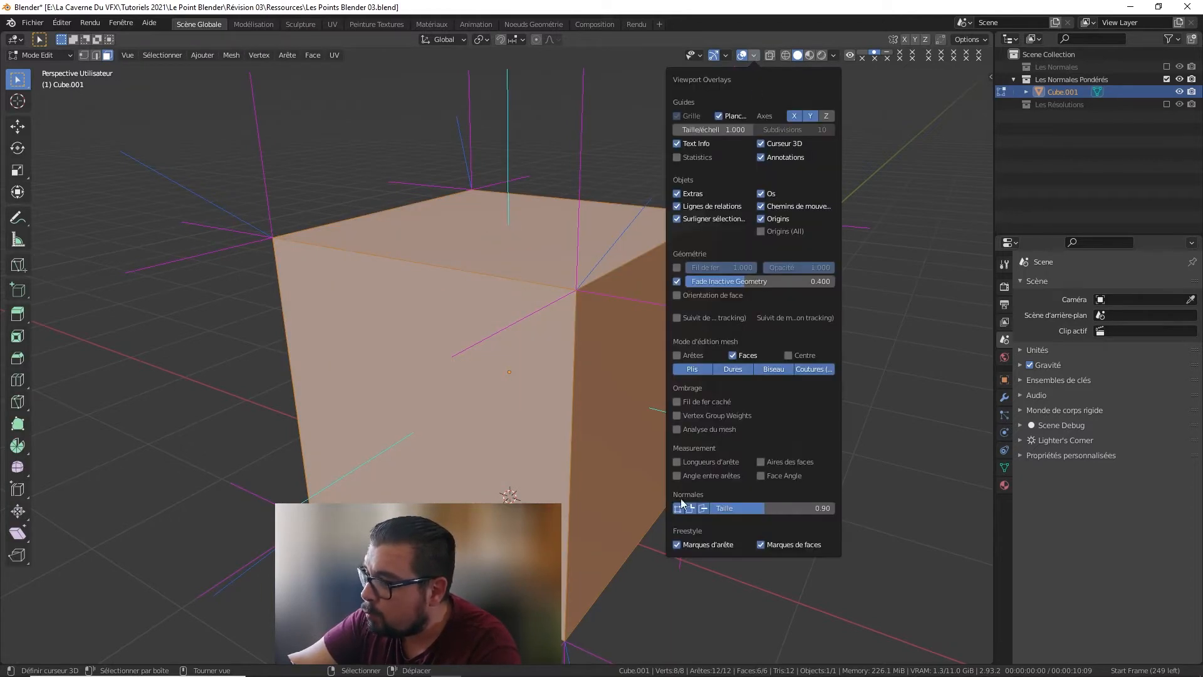
drag(680, 506, 706, 506)
middle_drag(548, 376, 512, 354)
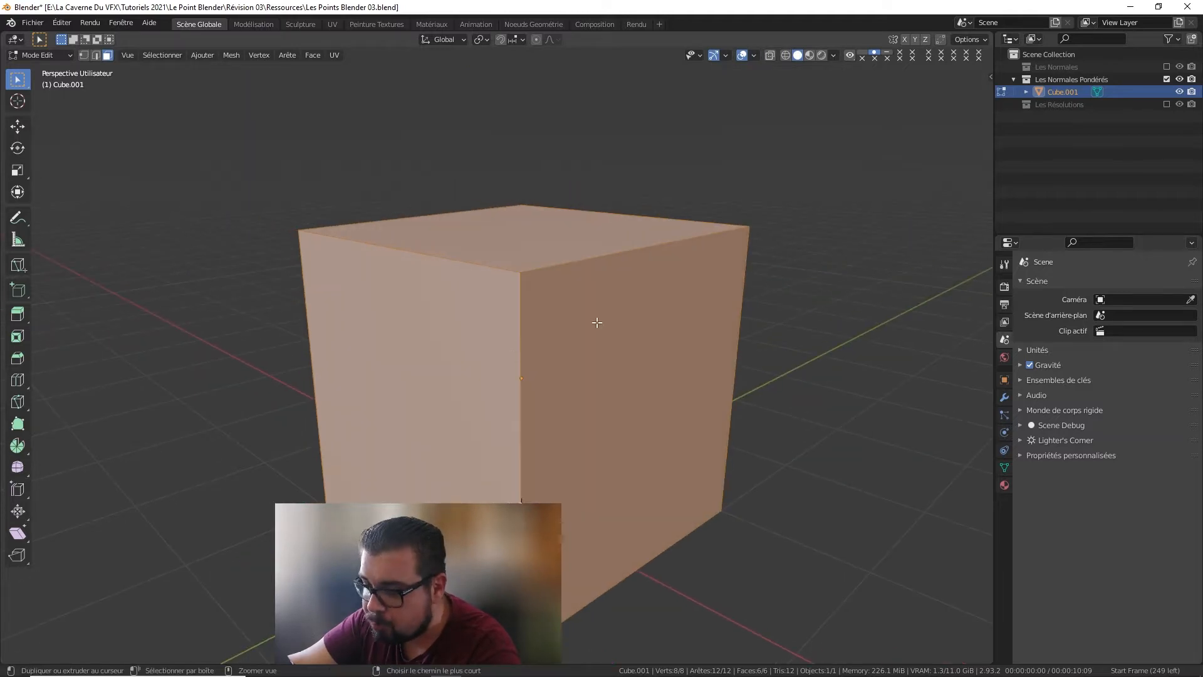
Step: Bevel all edges of Cube.001 with four segments and apply smooth shading to it in Object Mode
key(ctrl+b)
click(619, 309)
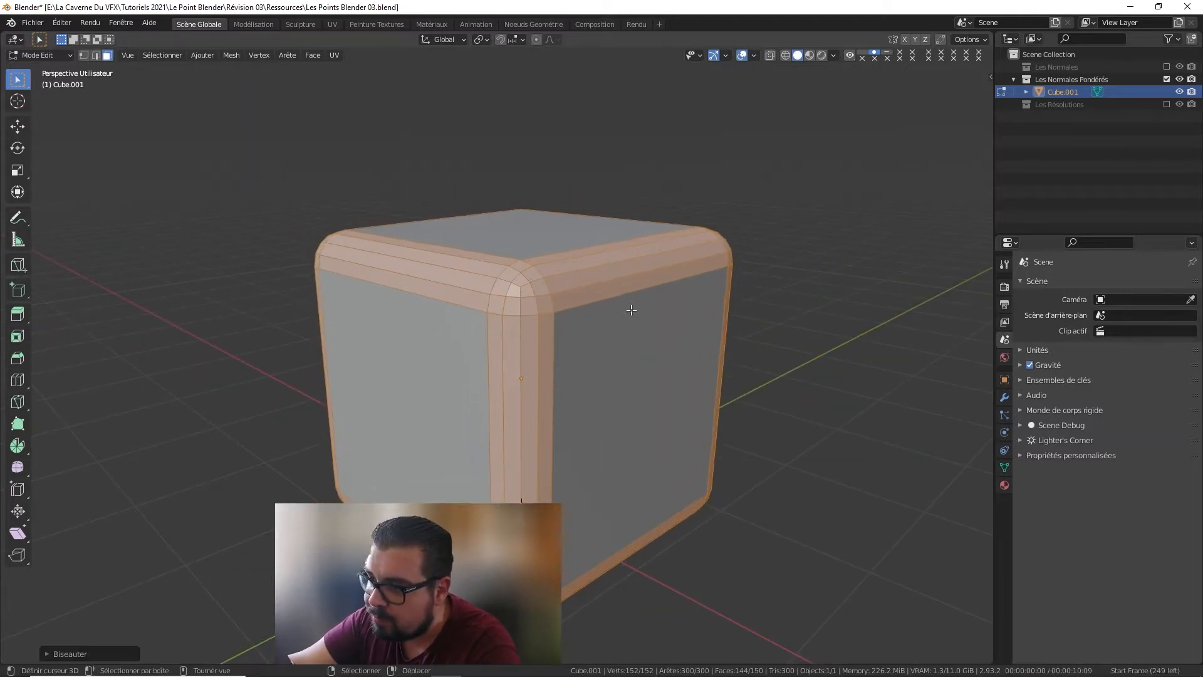
middle_drag(630, 309, 512, 273)
key(Tab)
right_click(534, 273)
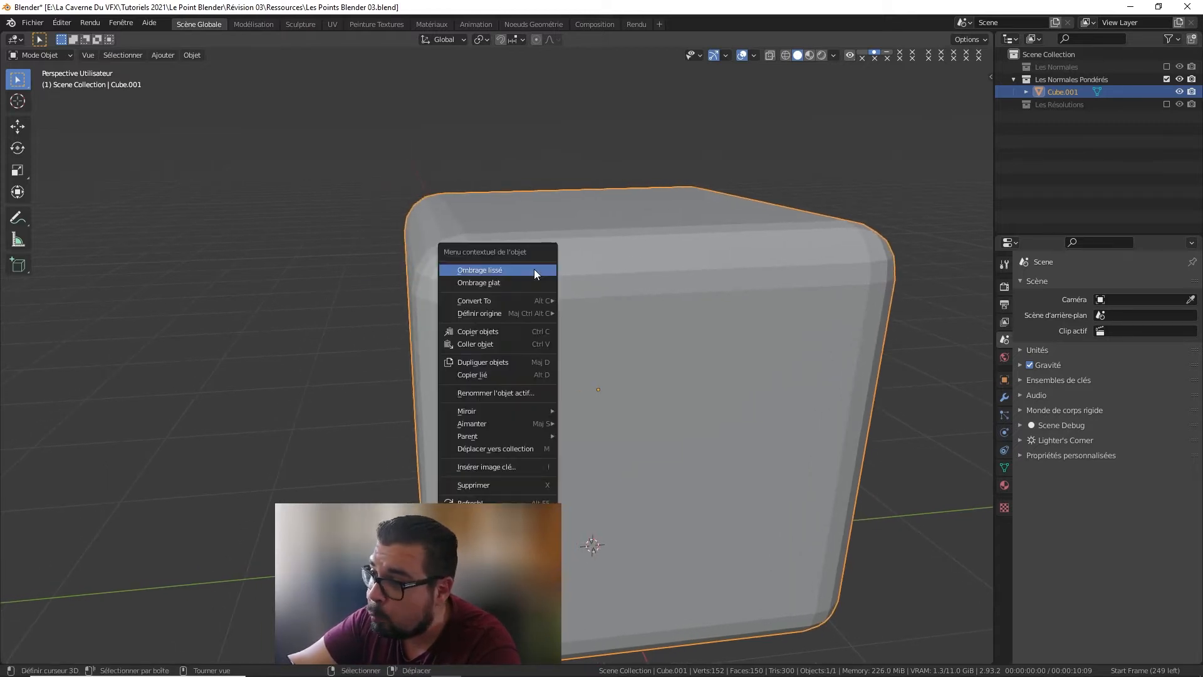
click(528, 269)
mouse_move(388, 235)
middle_down()
mouse_move(509, 239)
mouse_move(570, 227)
mouse_move(486, 231)
mouse_move(604, 215)
mouse_move(496, 254)
mouse_move(511, 254)
middle_up()
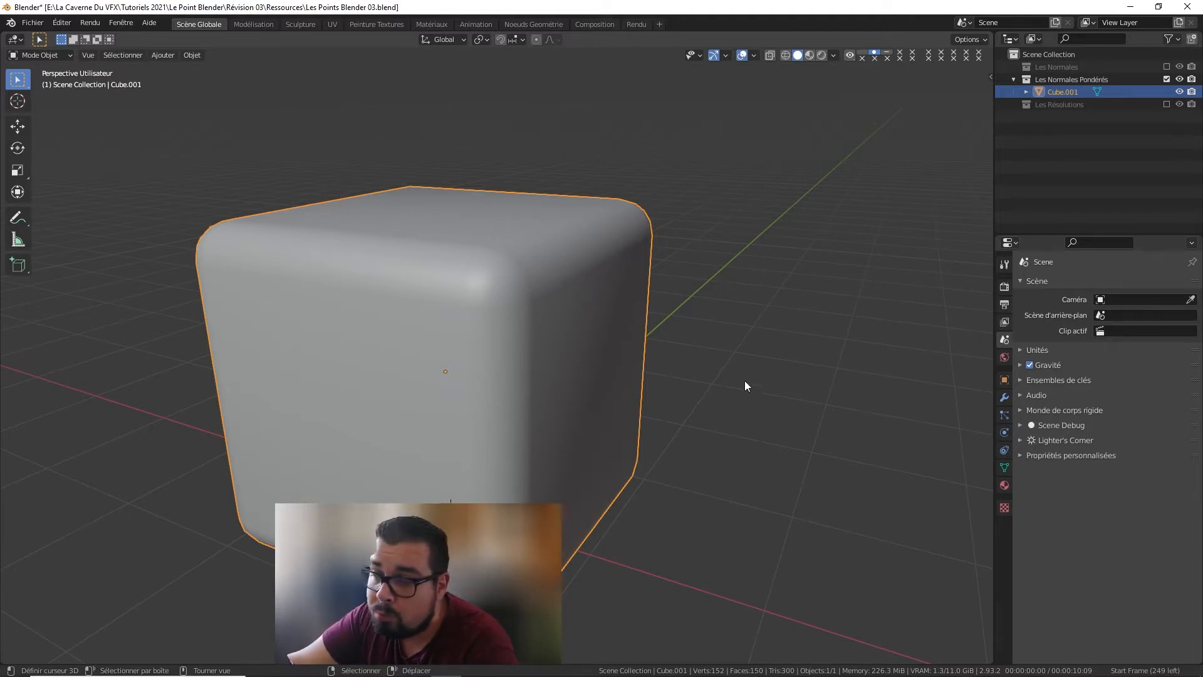
Step: Enable Auto Smooth in the mesh's normals settings and set its angle to 89°
click(1004, 467)
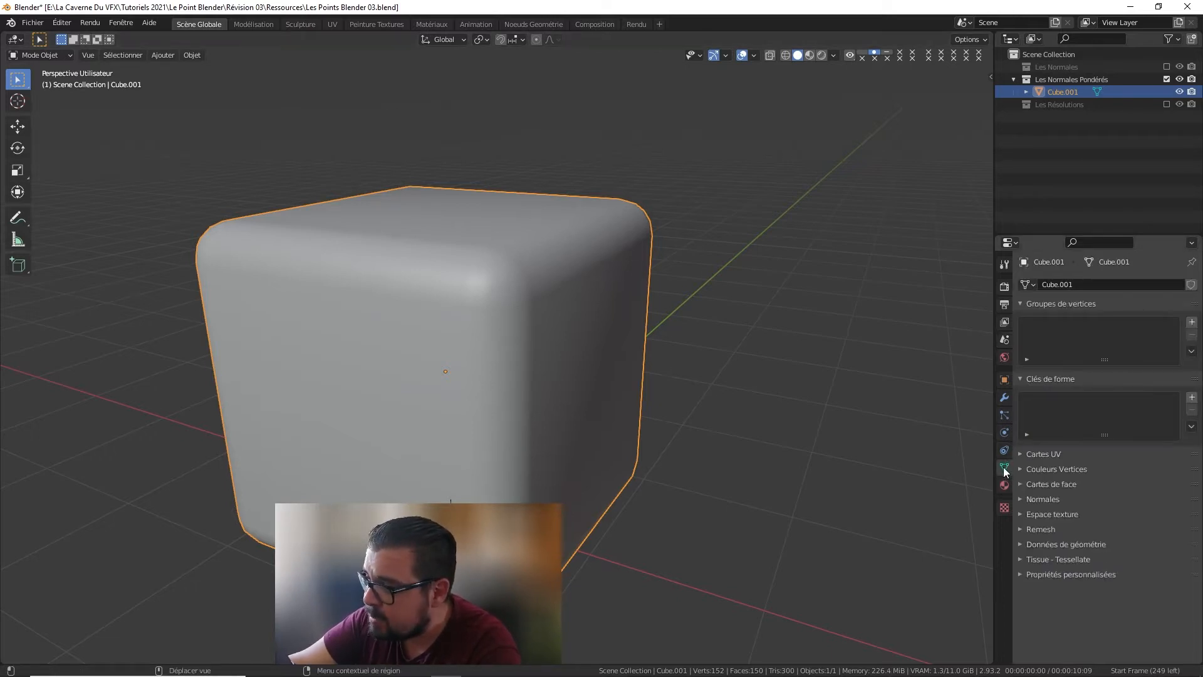
click(1024, 498)
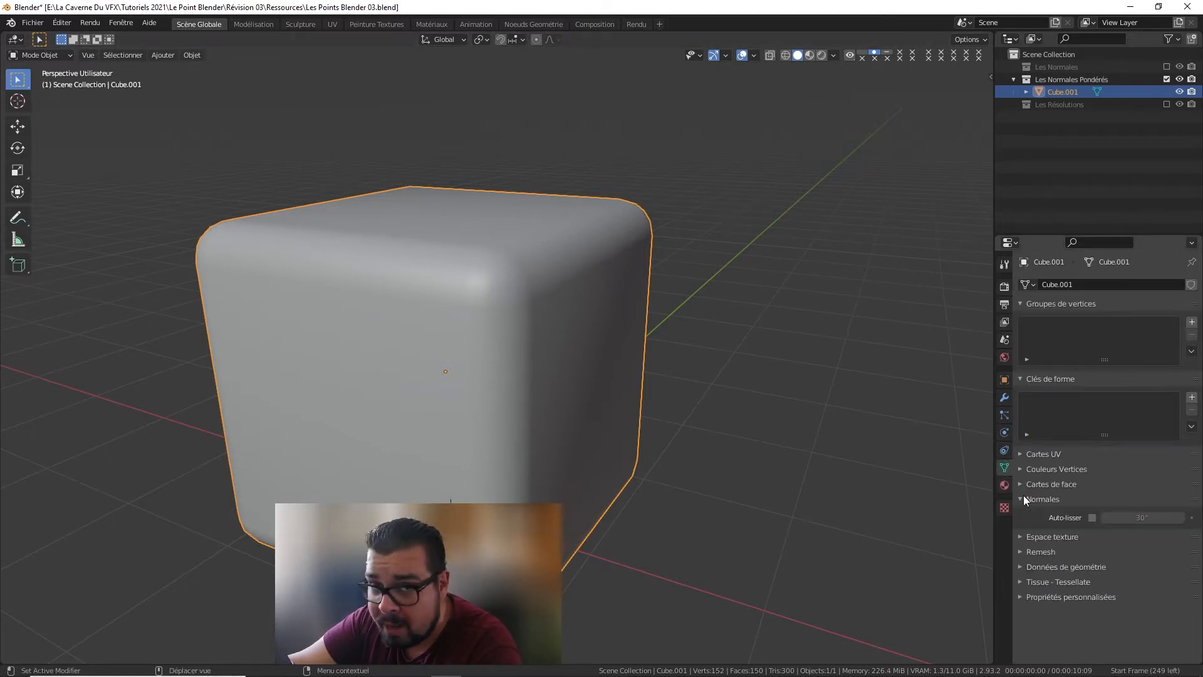
click(1092, 516)
click(1119, 515)
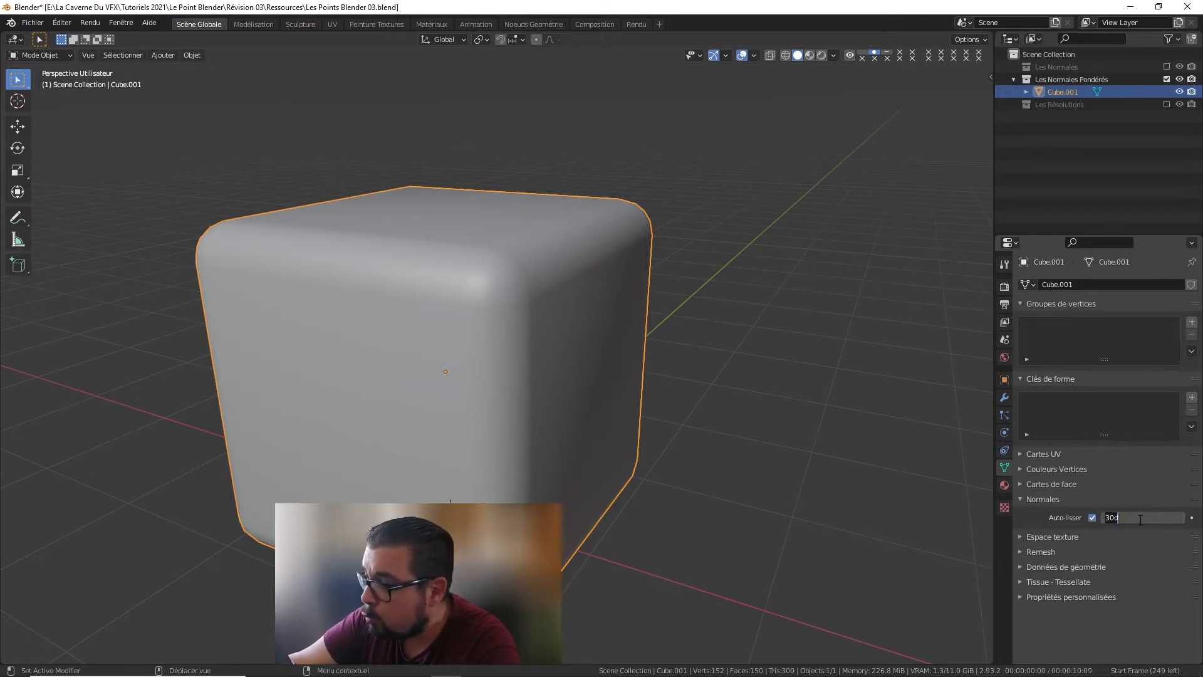
text(89)
key(Return)
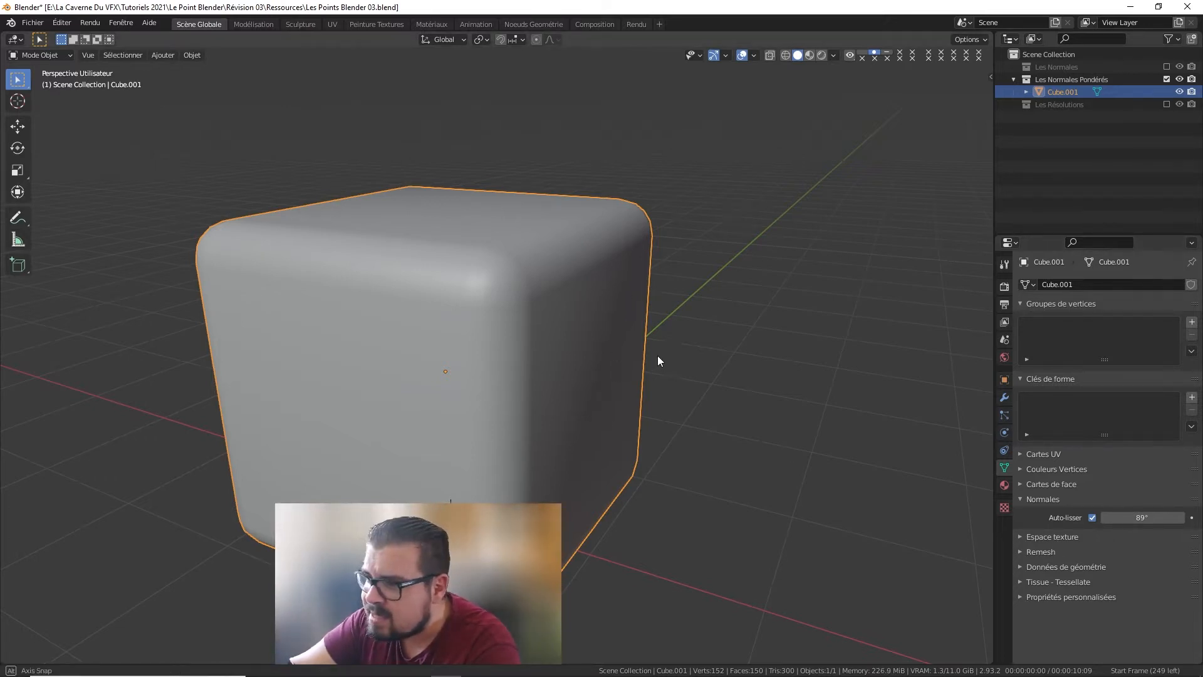
Step: Add a Weighted Normal modifier to Cube.001 and set its weight to 100
middle_drag(656, 355, 648, 330)
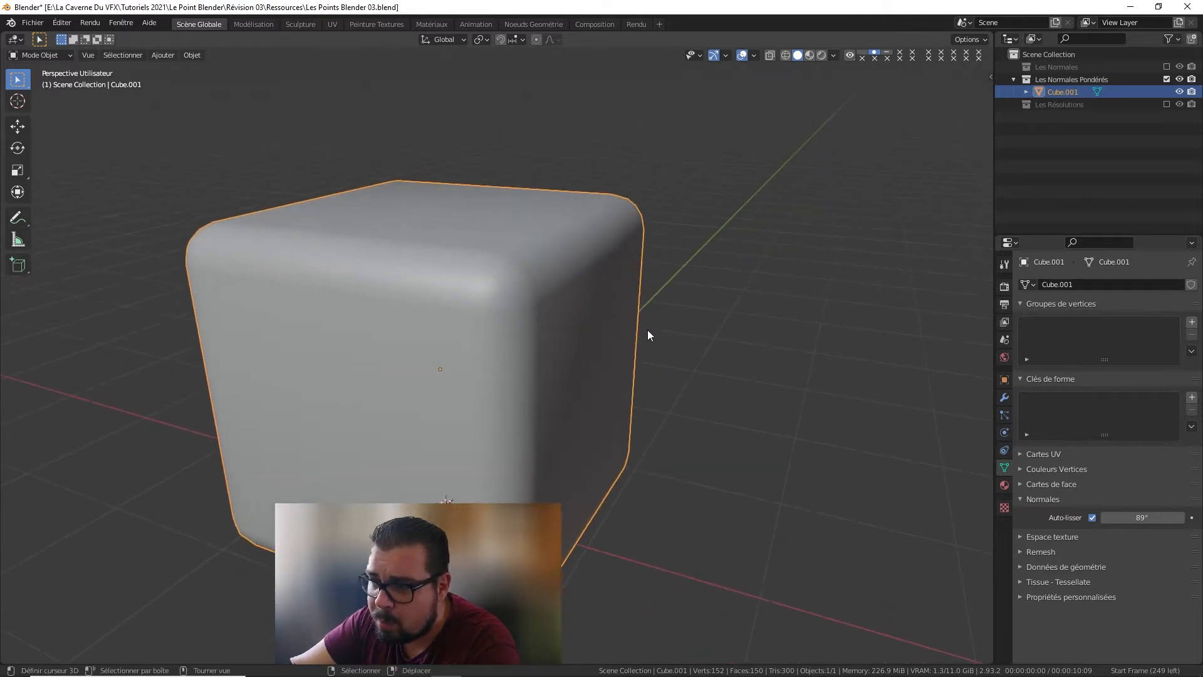
scroll(639, 303, up, 2)
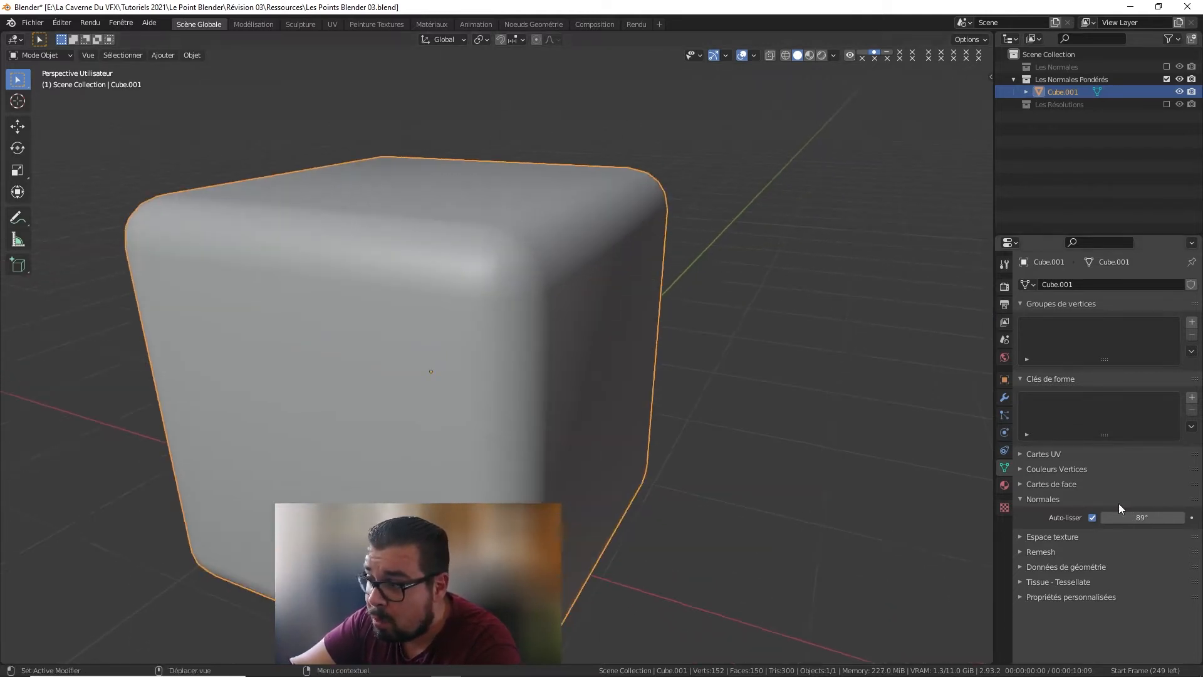
click(1005, 398)
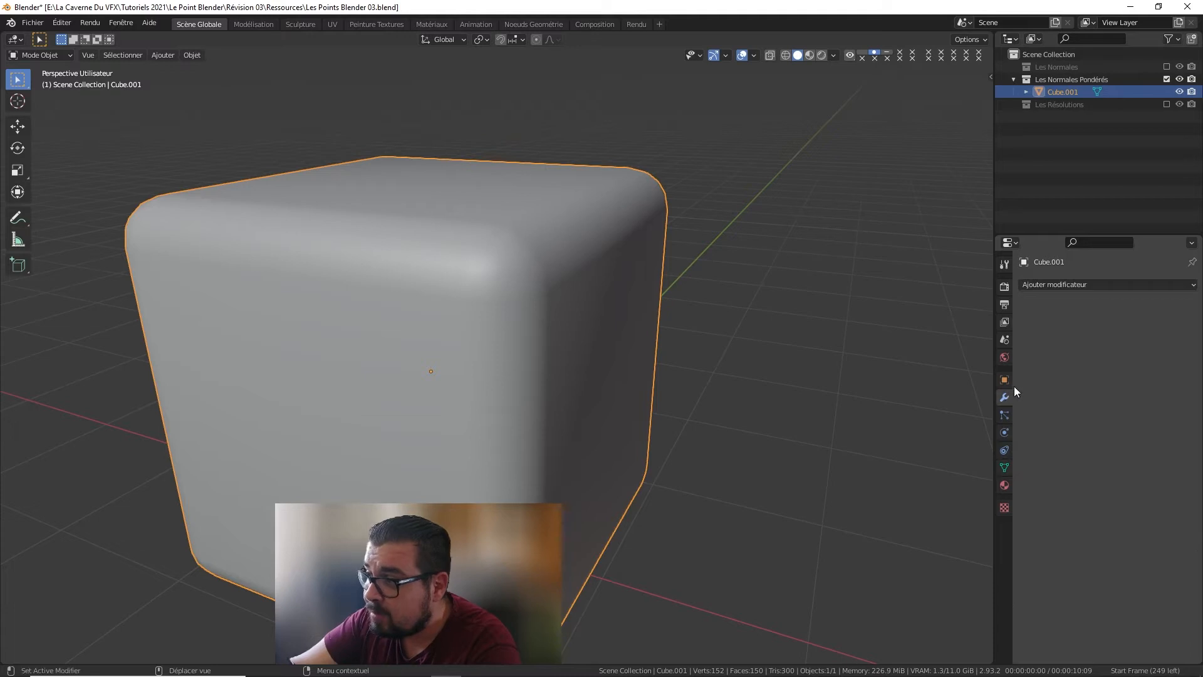
click(1065, 284)
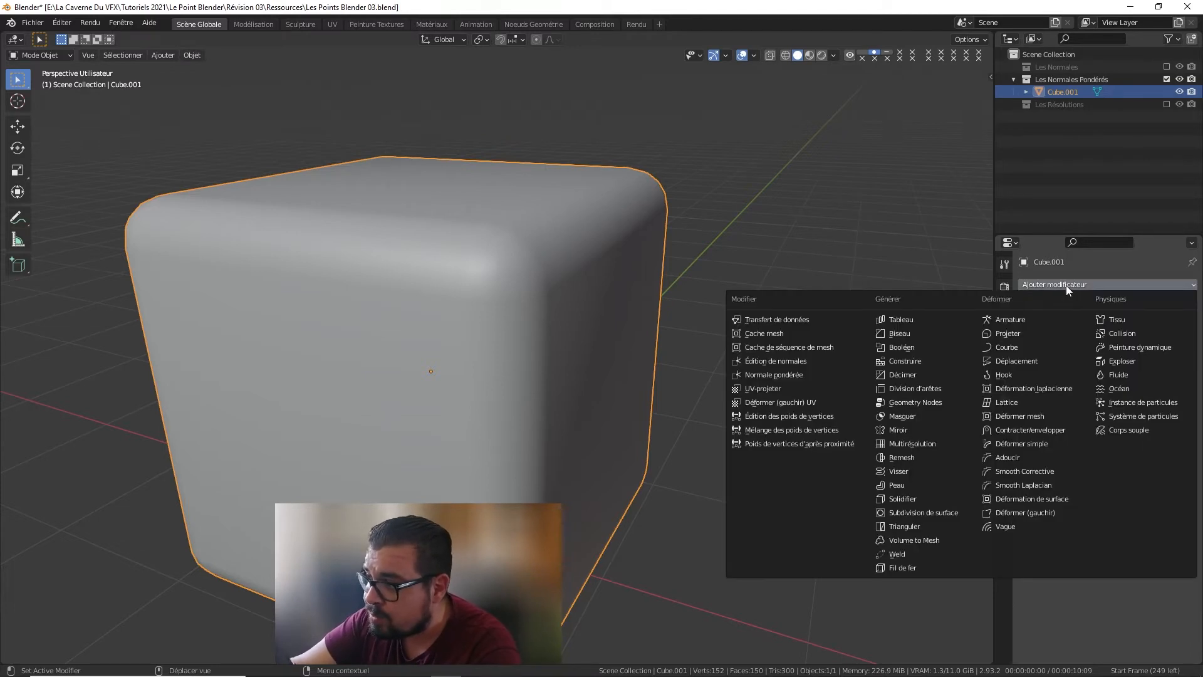
click(817, 374)
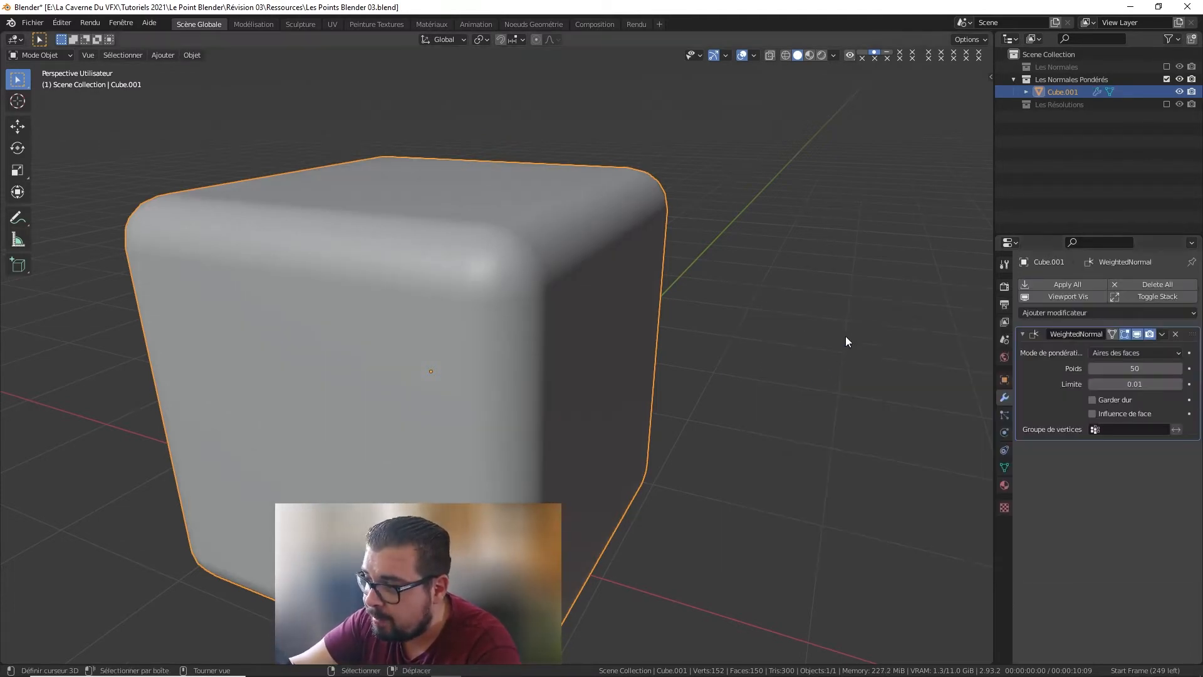
click(1126, 367)
text(100)
key(Return)
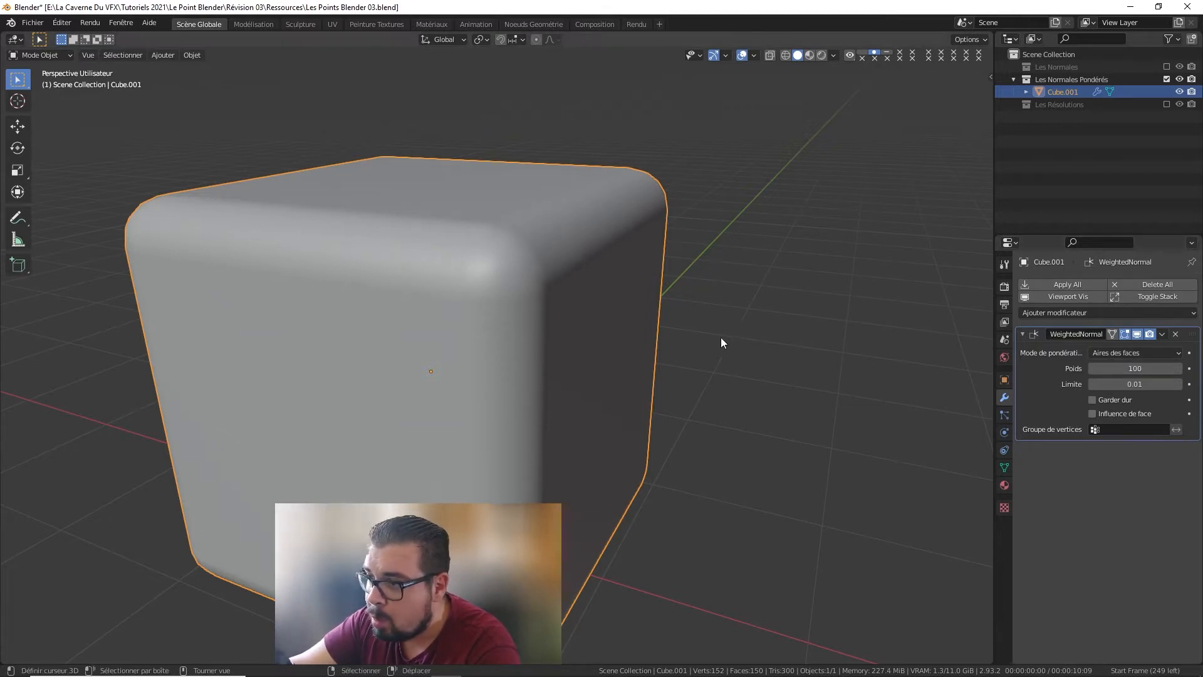
middle_drag(720, 337, 576, 286)
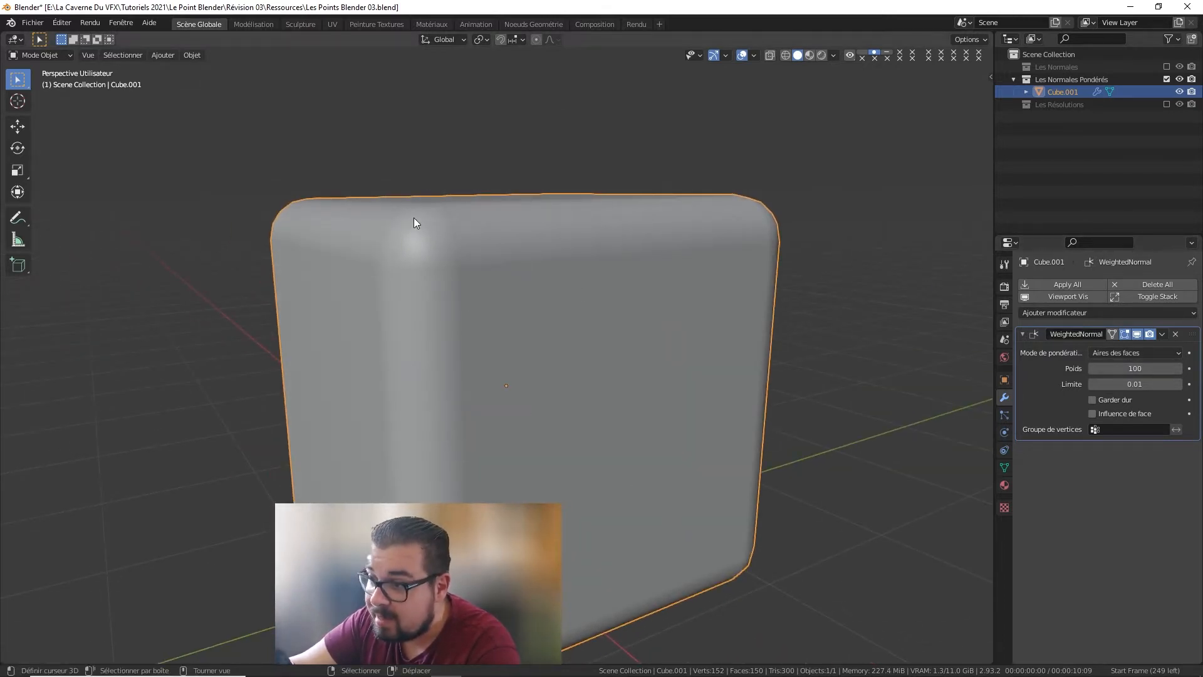
middle_drag(413, 223, 550, 269)
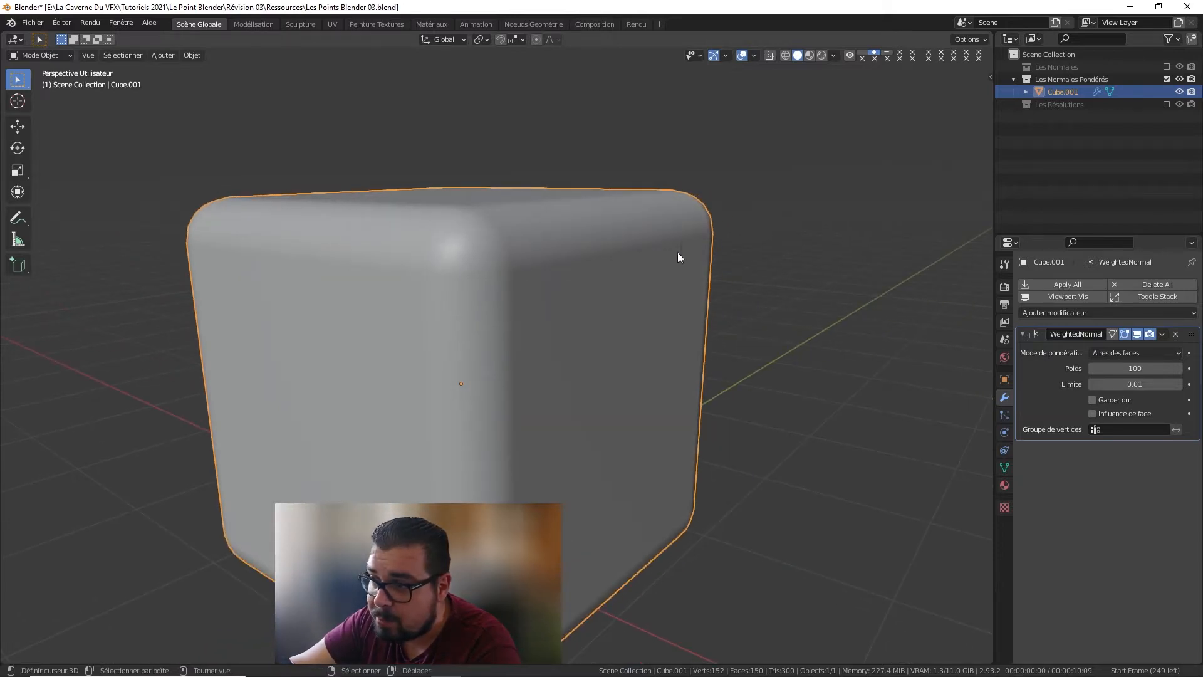
Step: Delete Cube.001 and add a cylinder mesh to the scene
middle_drag(572, 349, 539, 403)
key(x)
click(524, 460)
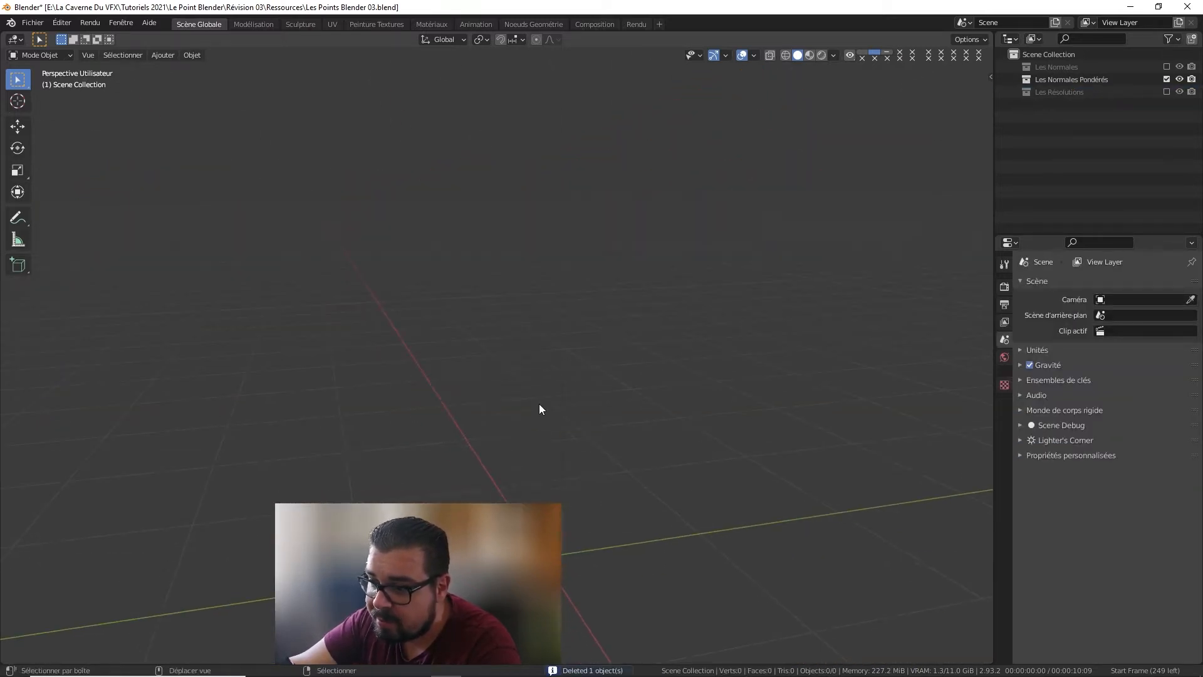
key(shift+a)
mouse_move(539, 403)
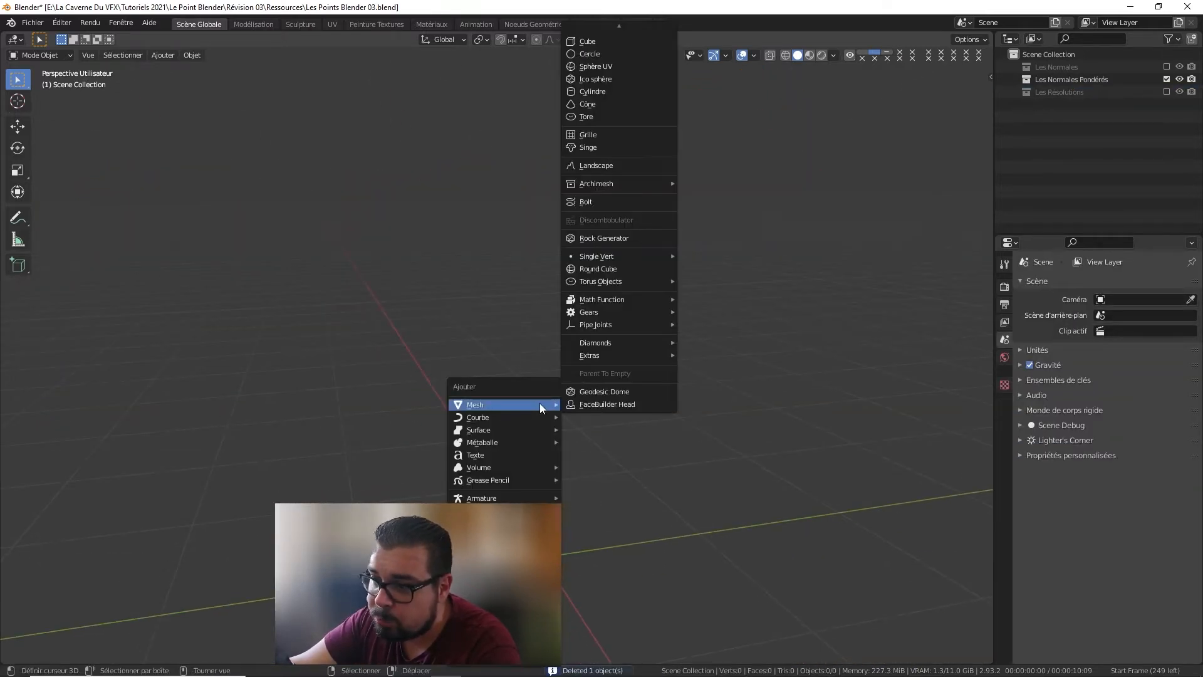
click(607, 92)
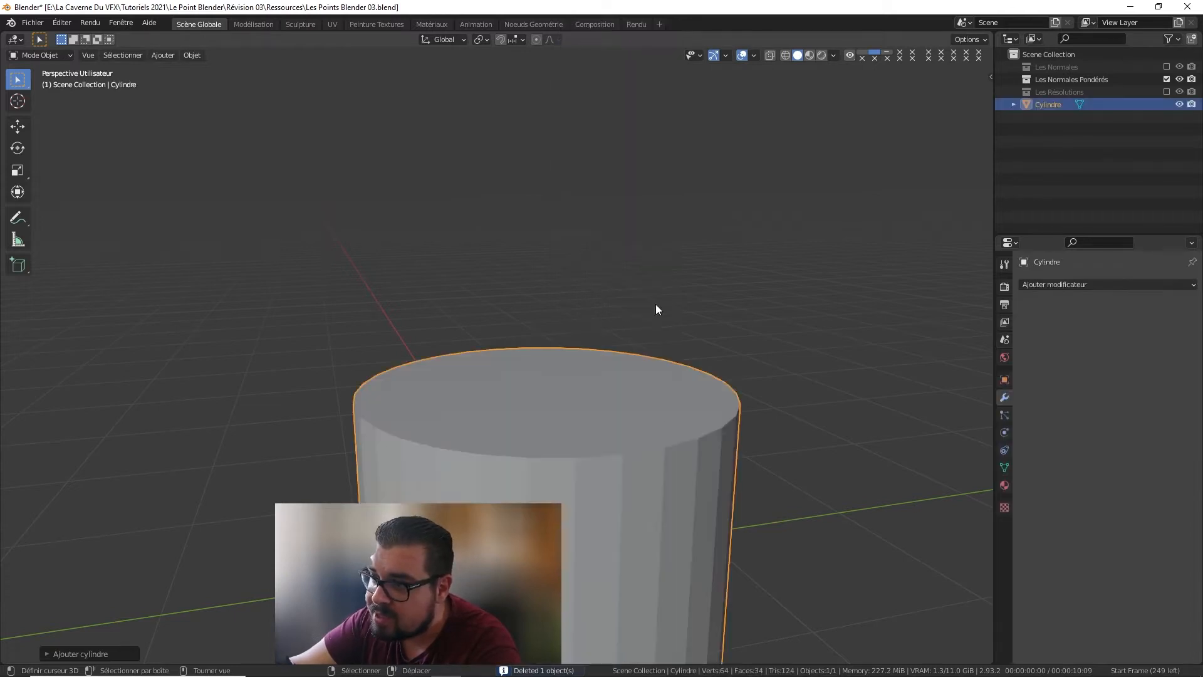
Step: Move the cylinder 1 m up along the global Z axis
middle_drag(655, 303, 626, 359)
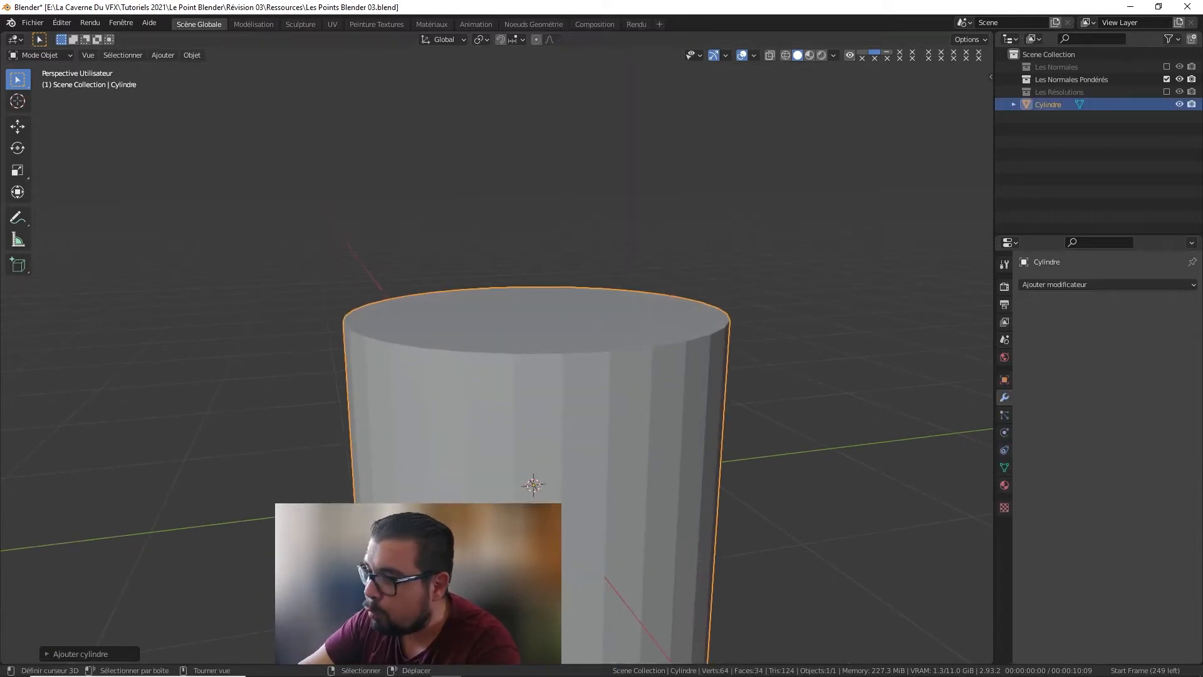
key(g)
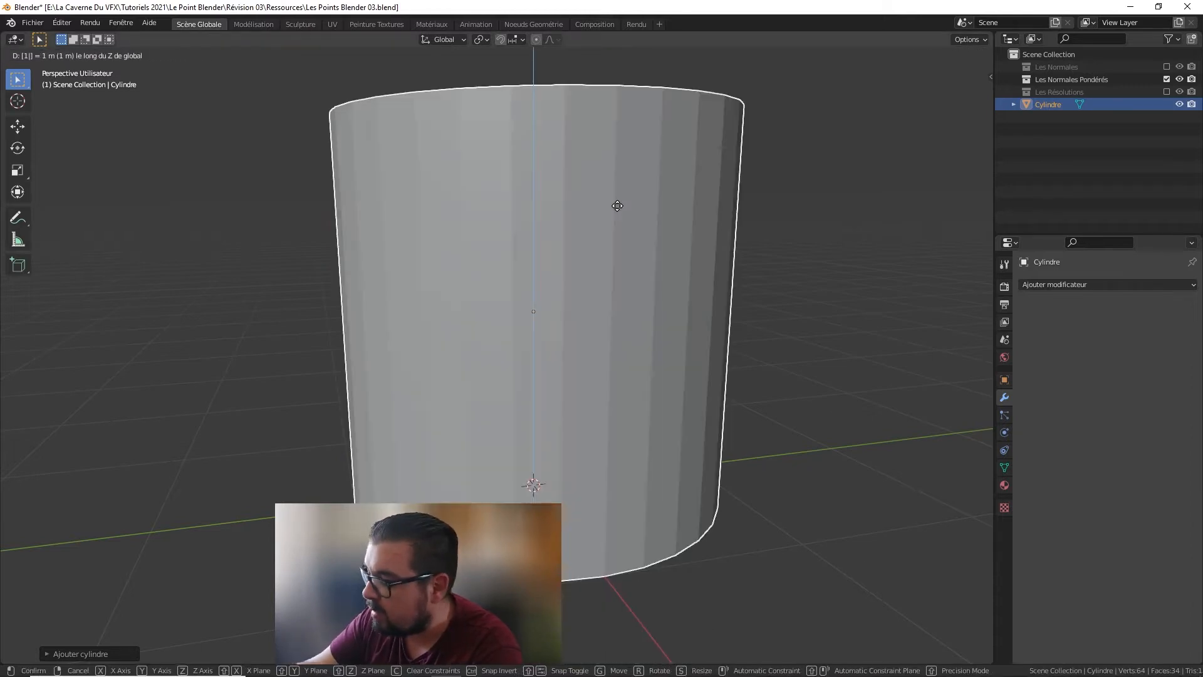
click(617, 206)
Step: Bevel only the cylinder's top rim edge loop with four segments in Edit Mode
middle_drag(618, 205, 550, 304)
key(Tab)
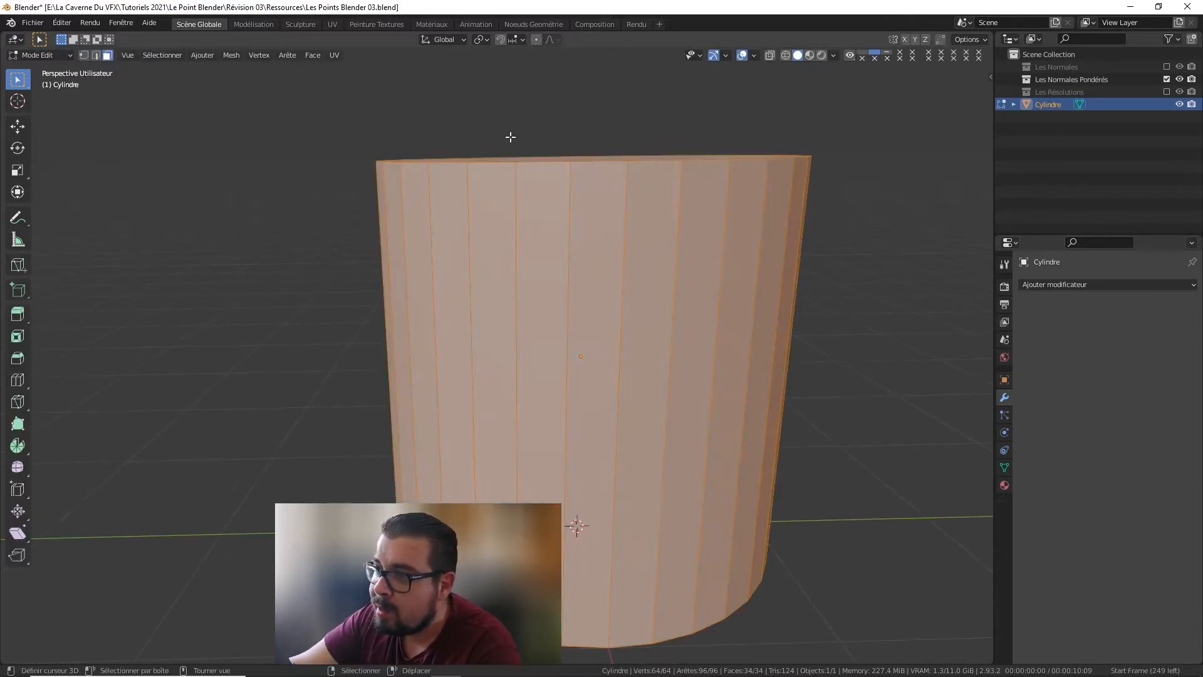
middle_drag(510, 134, 332, 129)
click(95, 56)
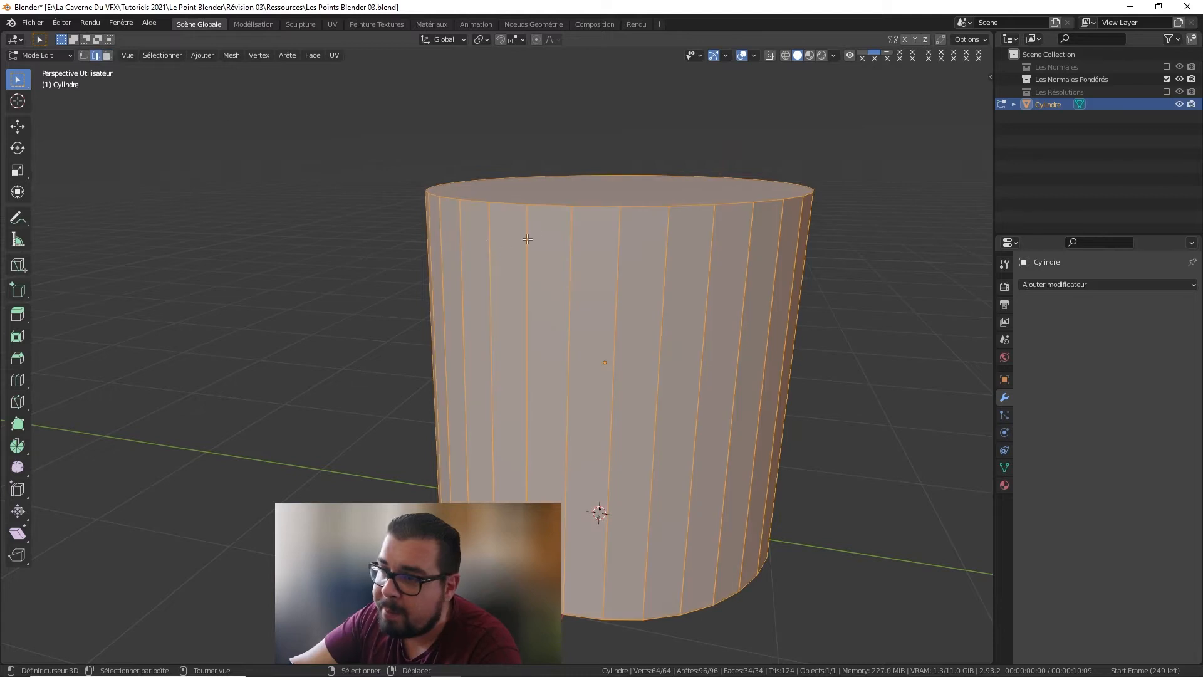
key(alt+a)
alt+click(747, 218)
key(ctrl+b)
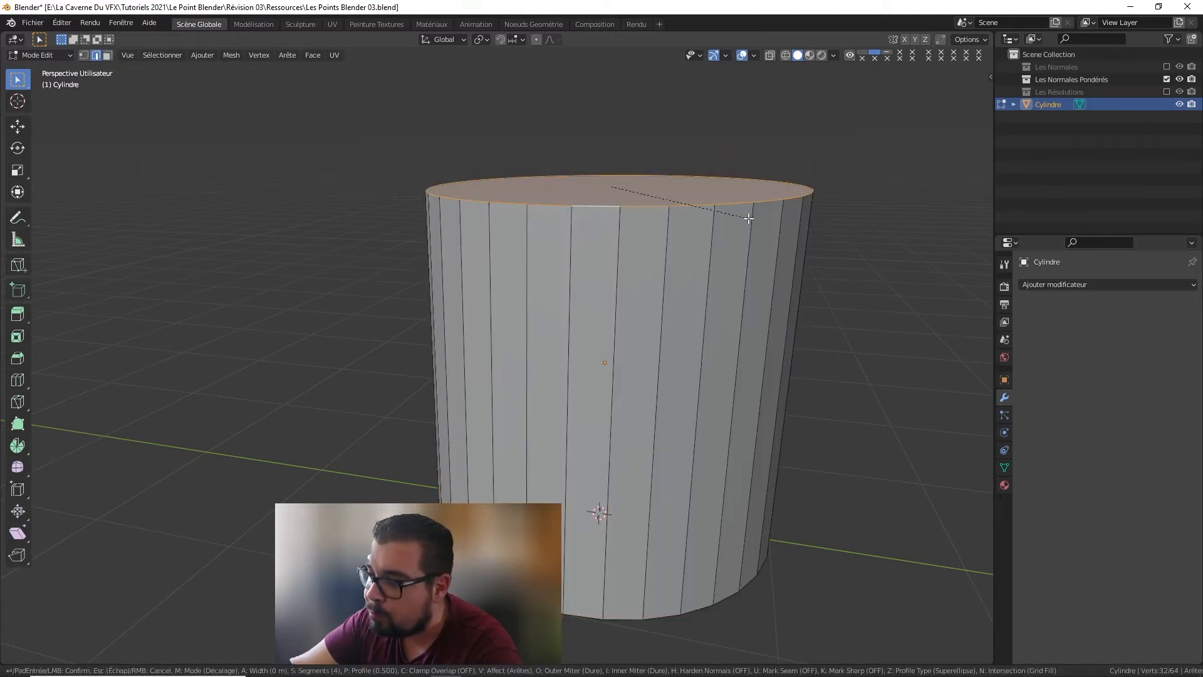
click(813, 234)
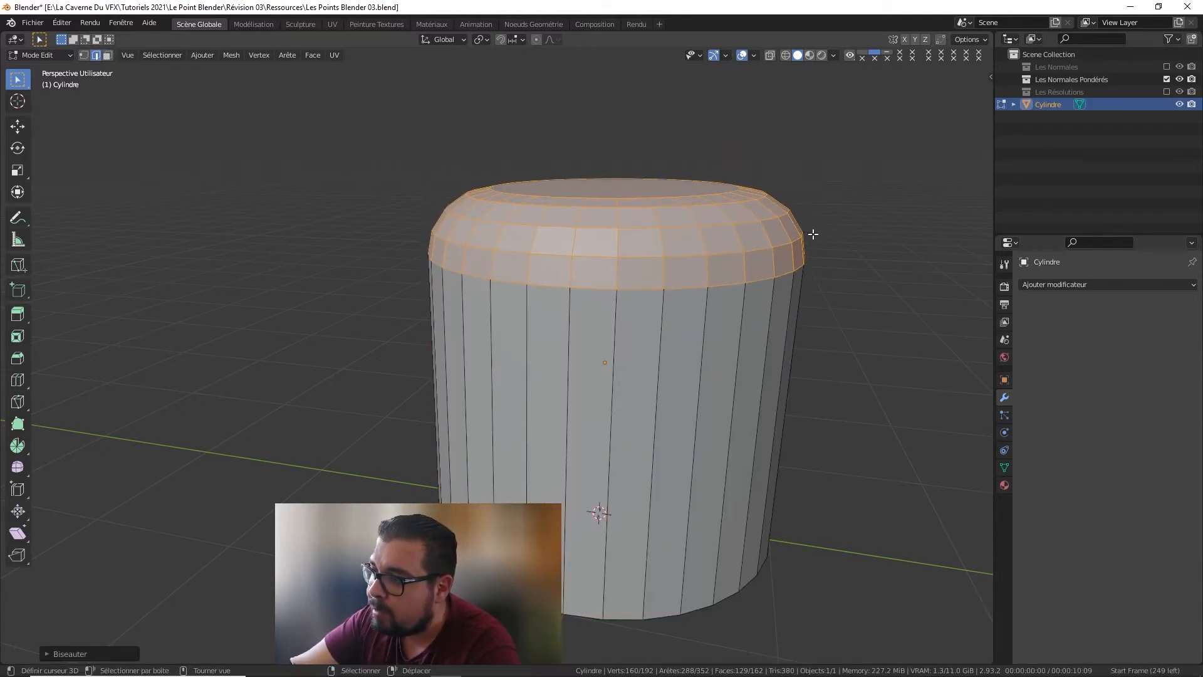
Step: Return the cylinder to Object Mode and apply smooth shading to it
key(Tab)
middle_drag(812, 214, 569, 537)
right_click(754, 220)
click(754, 219)
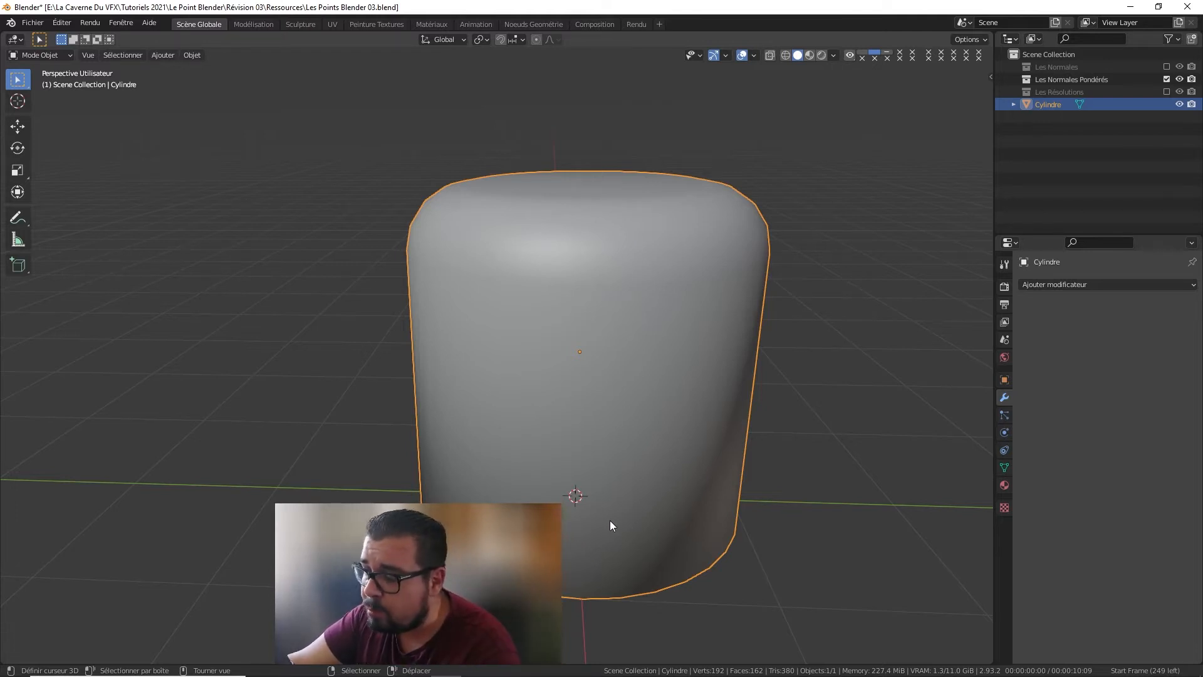
Step: Inspect the smooth shading along the cylinder's side and add a Weighted Normal modifier to it
middle_drag(596, 461, 655, 400)
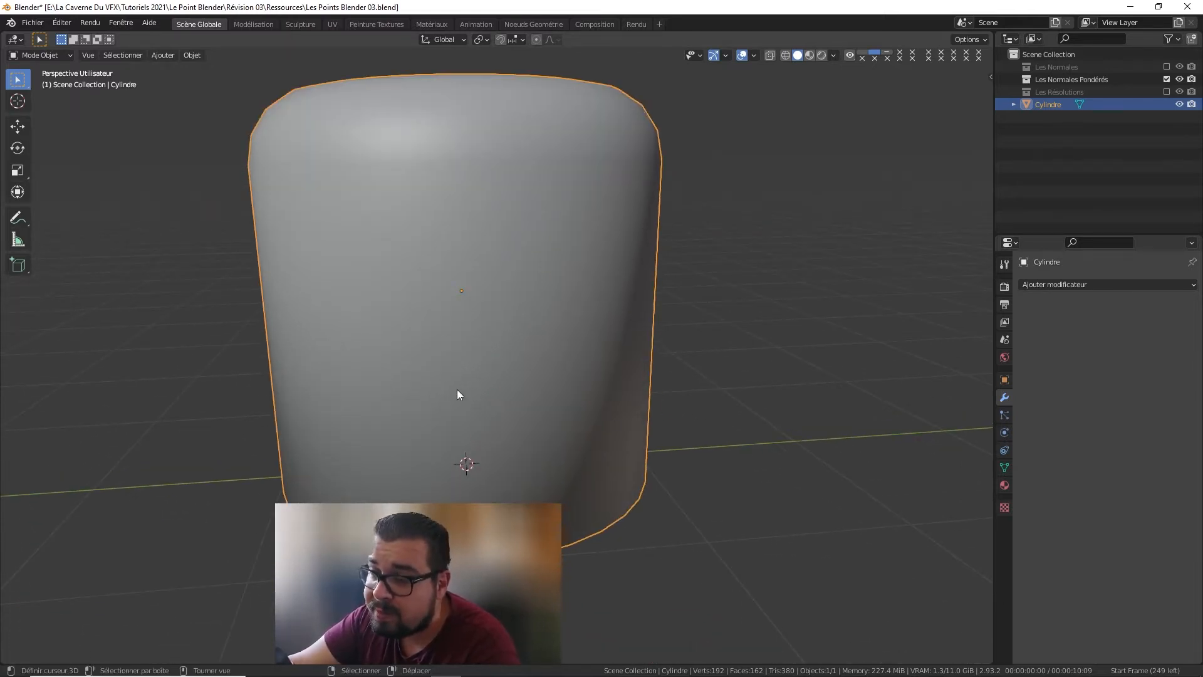
scroll(470, 442, up, 1)
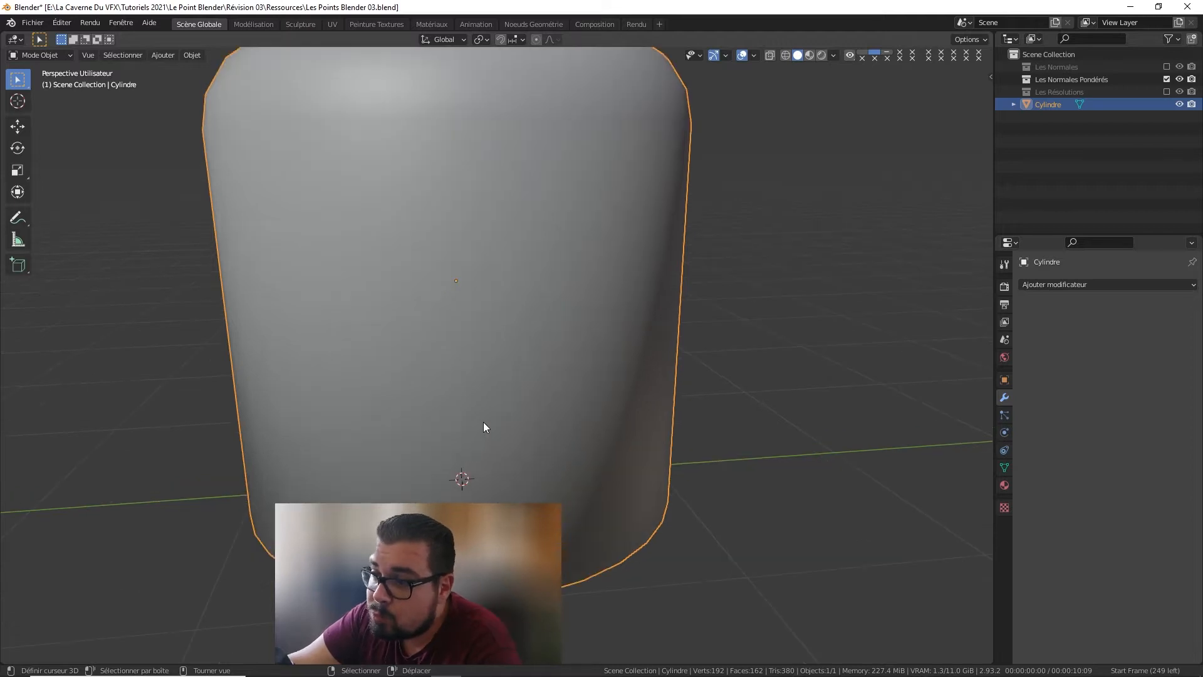
scroll(483, 422, down, 3)
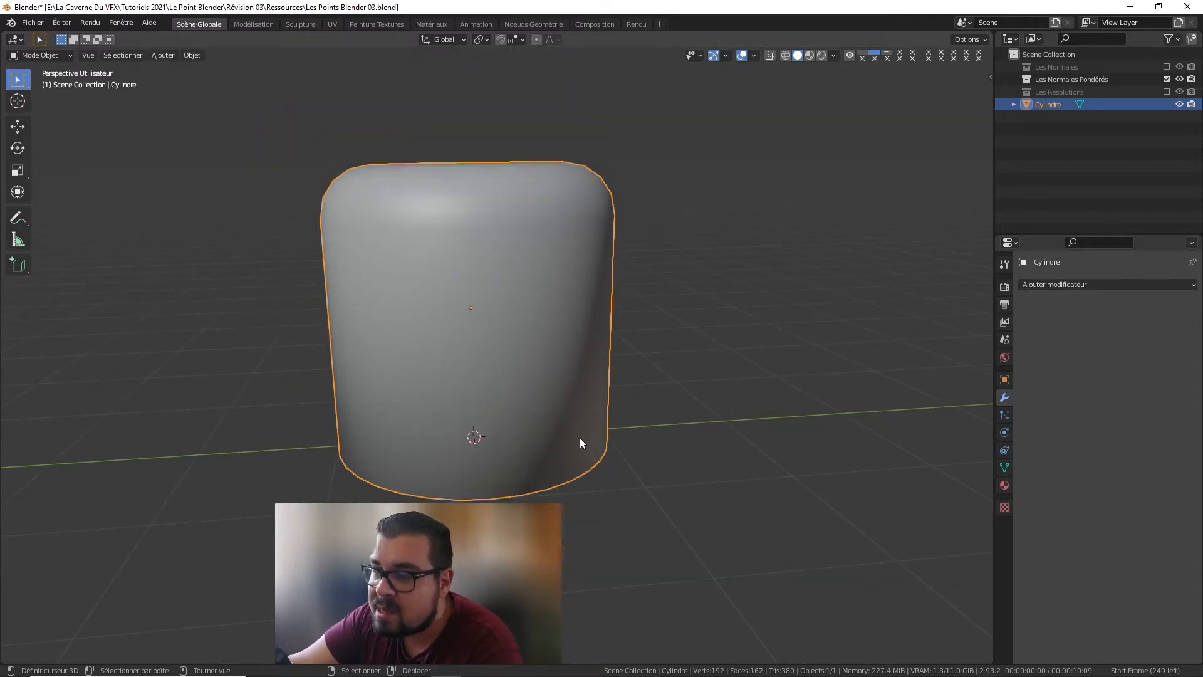
middle_drag(576, 438, 816, 362)
click(1096, 284)
click(794, 370)
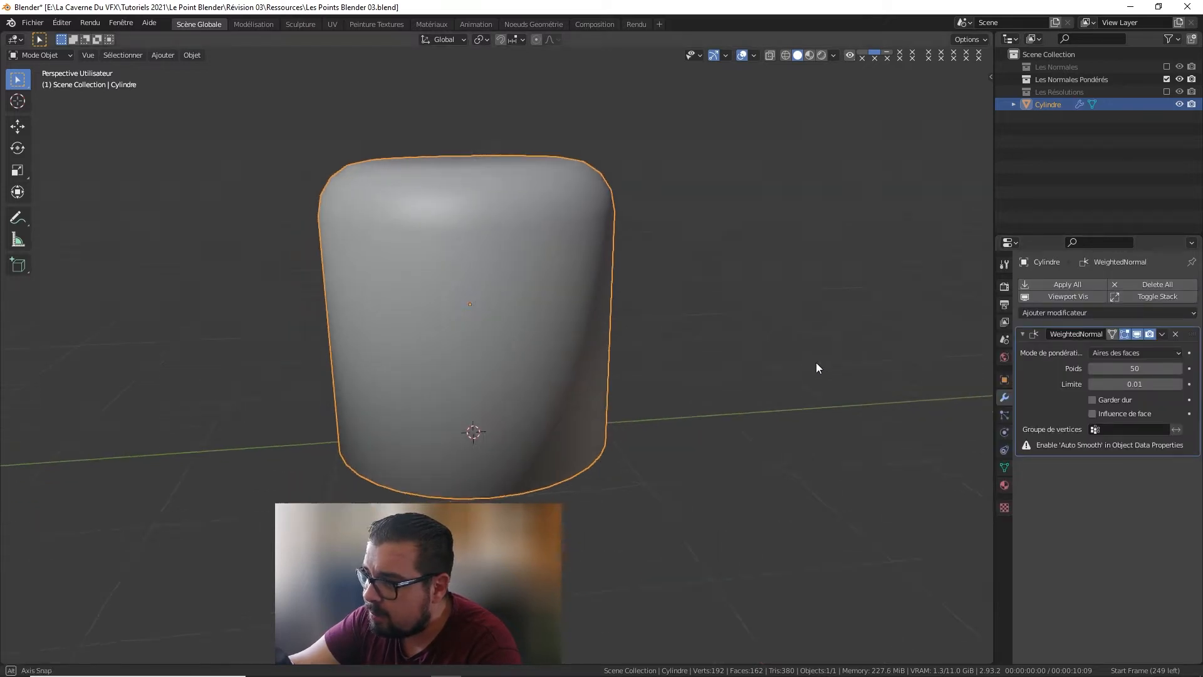
Step: Enable Auto Smooth in the cylinder mesh's normals settings with an angle of 89°
click(1004, 467)
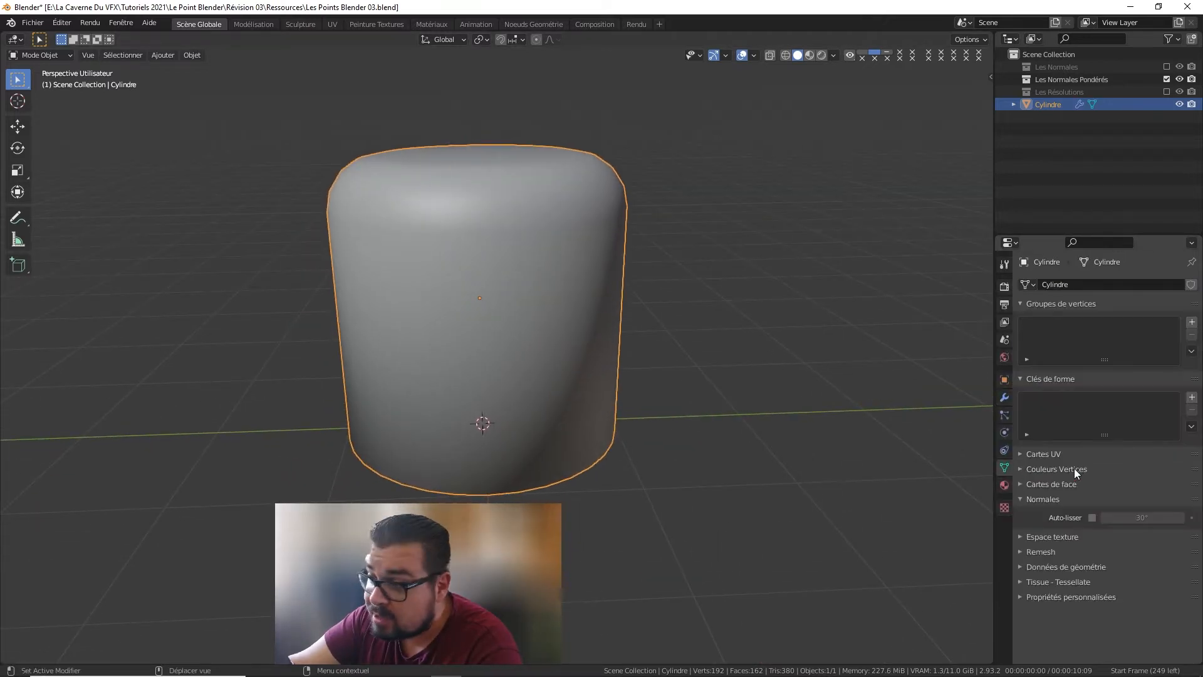
click(1093, 517)
click(1135, 519)
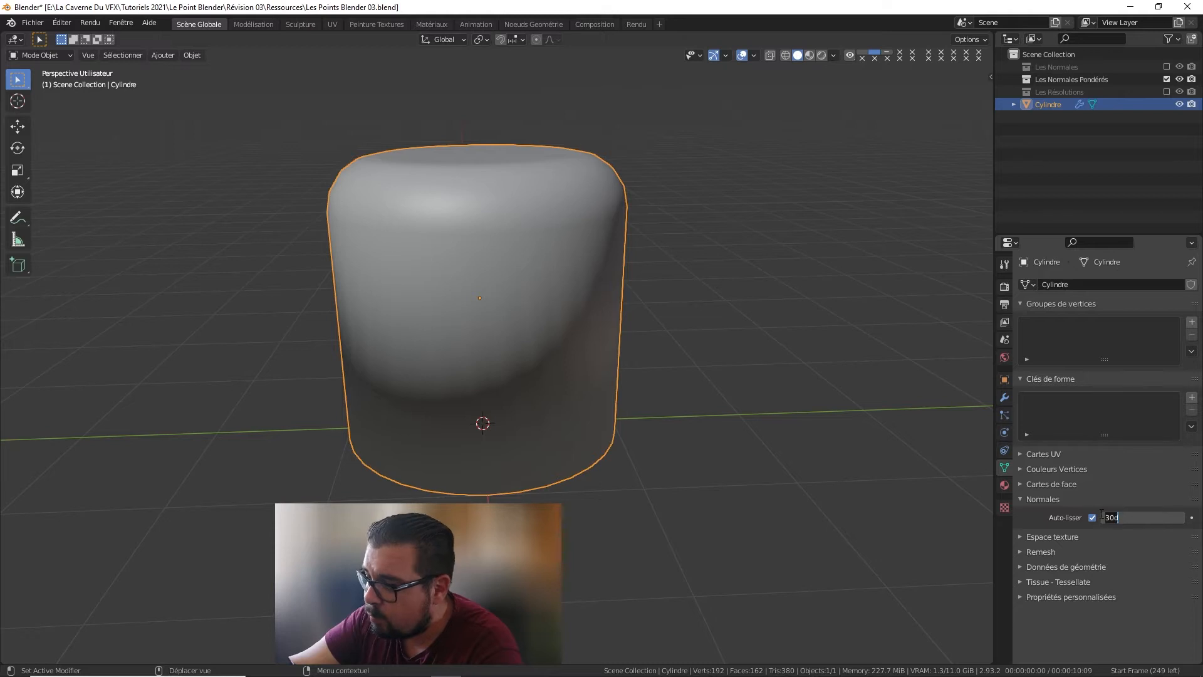
text(89)
Step: Set the weight of the cylinder's Weighted Normal modifier to 100
click(1004, 397)
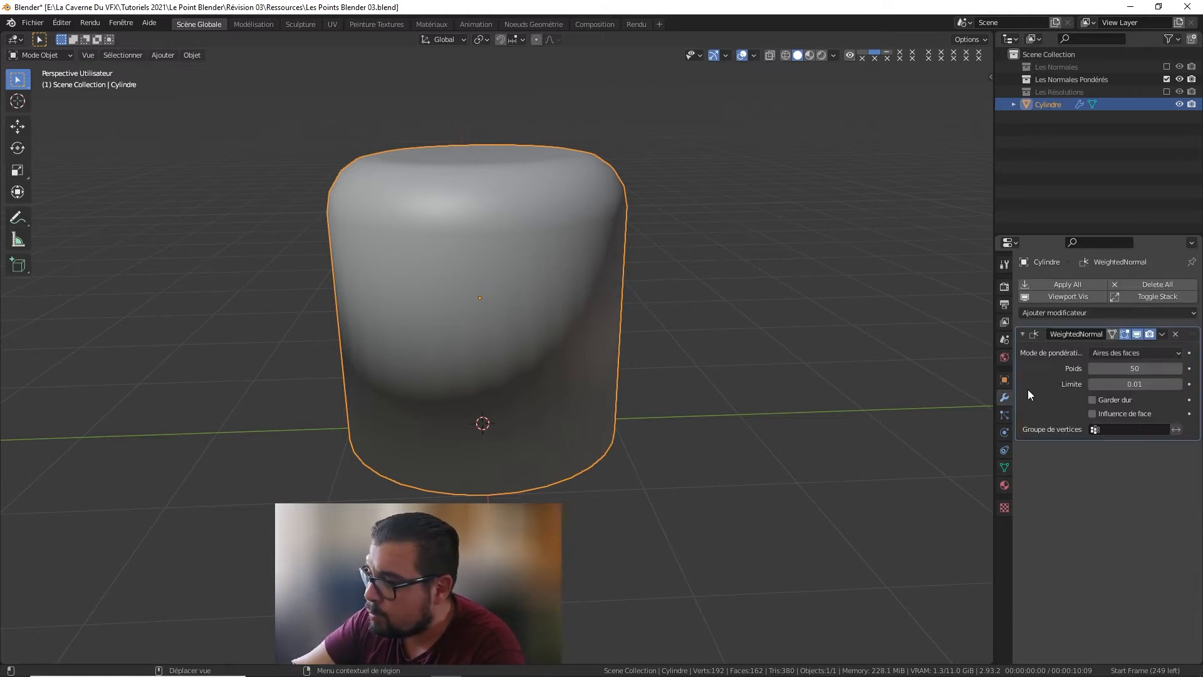
drag(1121, 368, 1158, 368)
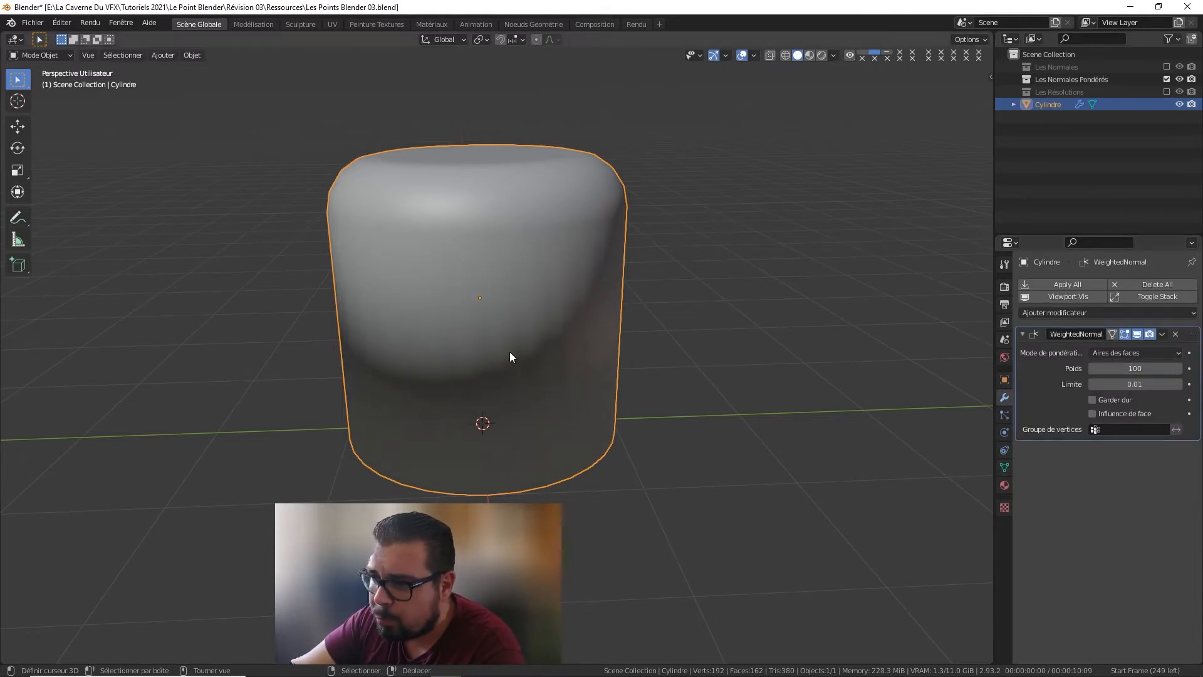
middle_drag(609, 340, 567, 317)
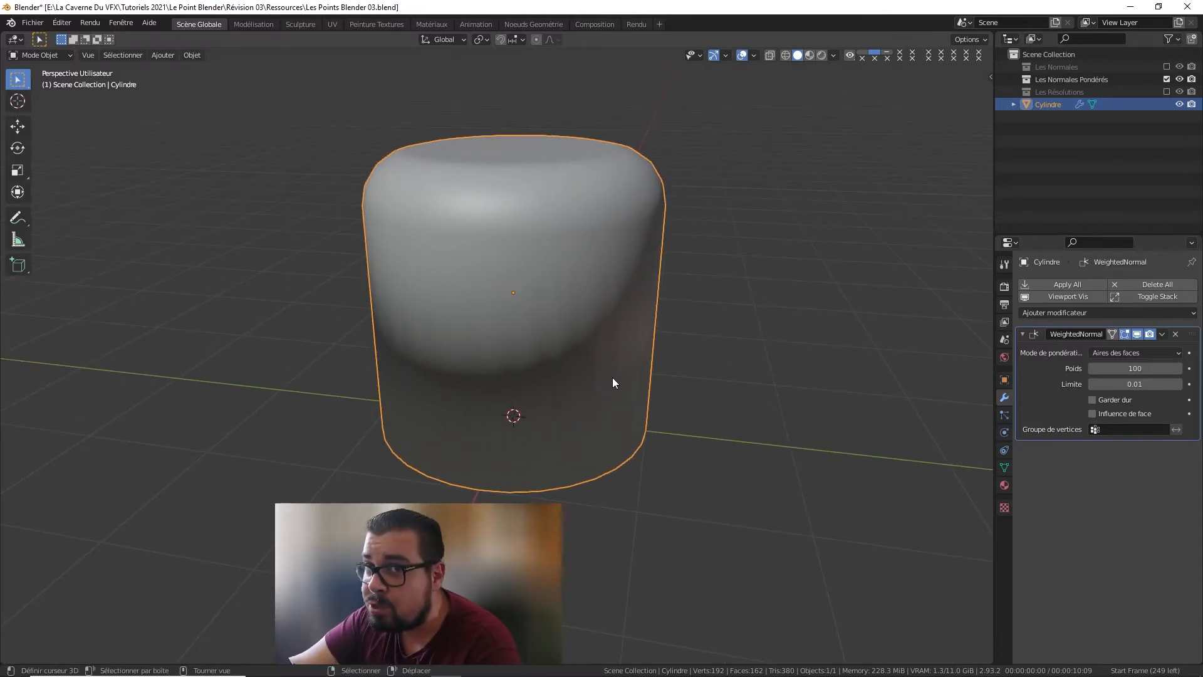
middle_drag(609, 303, 637, 297)
Step: Examine the cylinder's topology in Edit Mode, selecting individual vertices around the flat top and along the beveled rim
key(Tab)
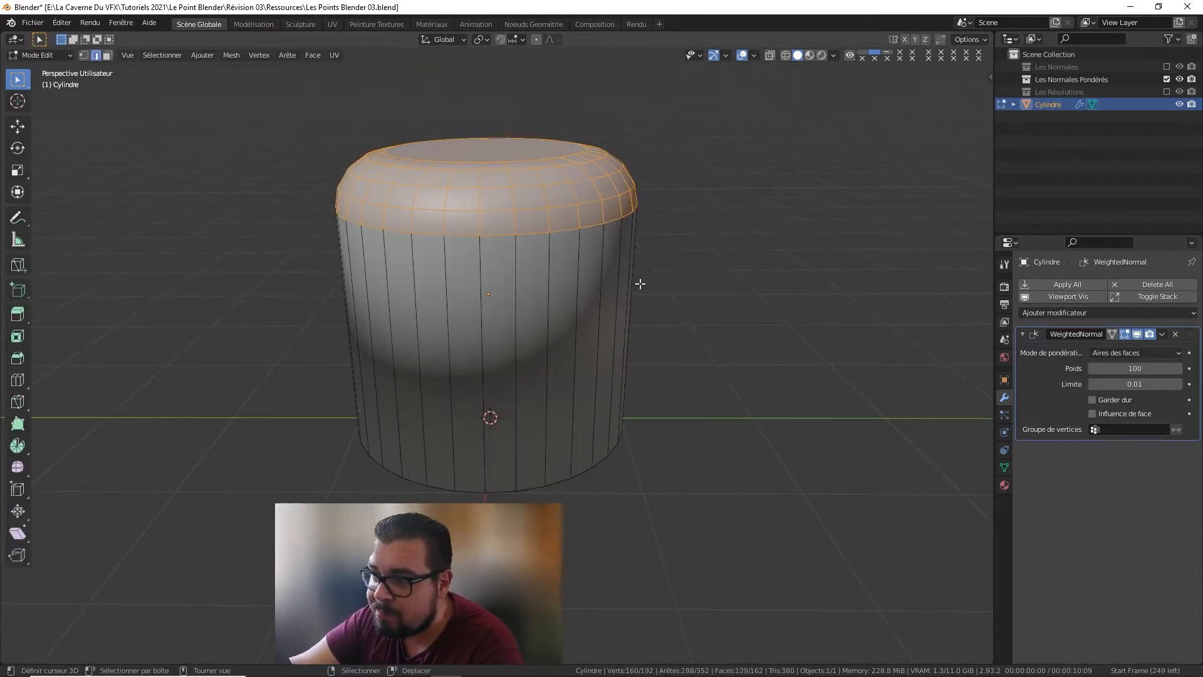
click(82, 55)
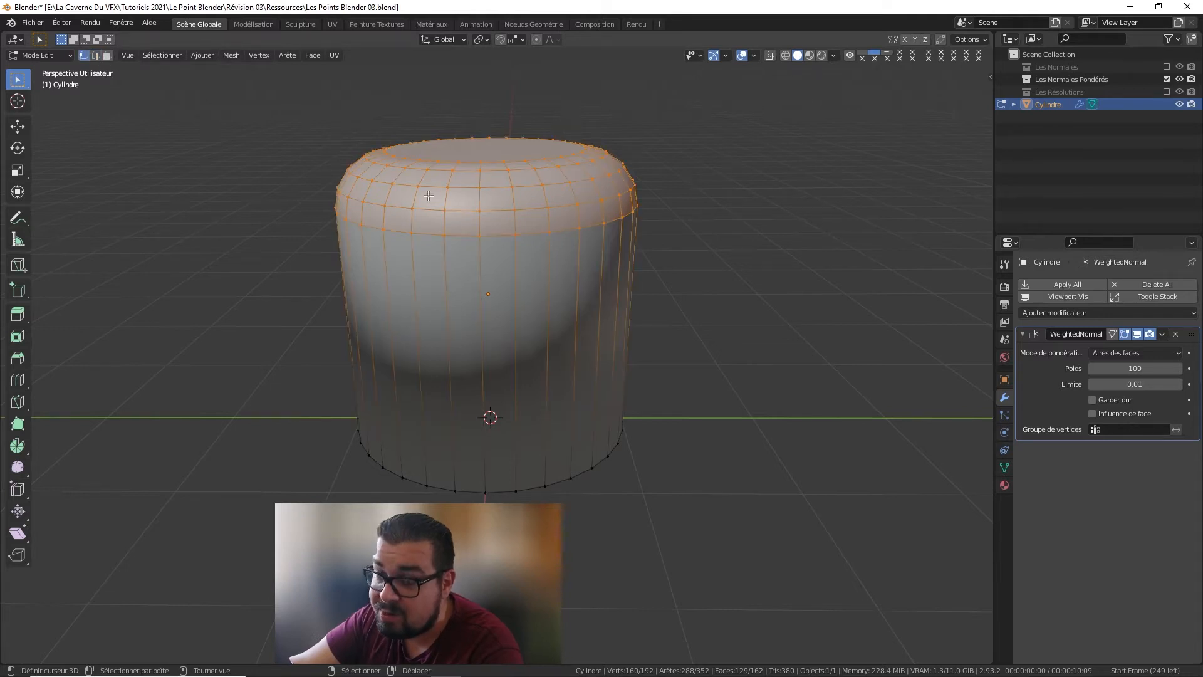
click(478, 163)
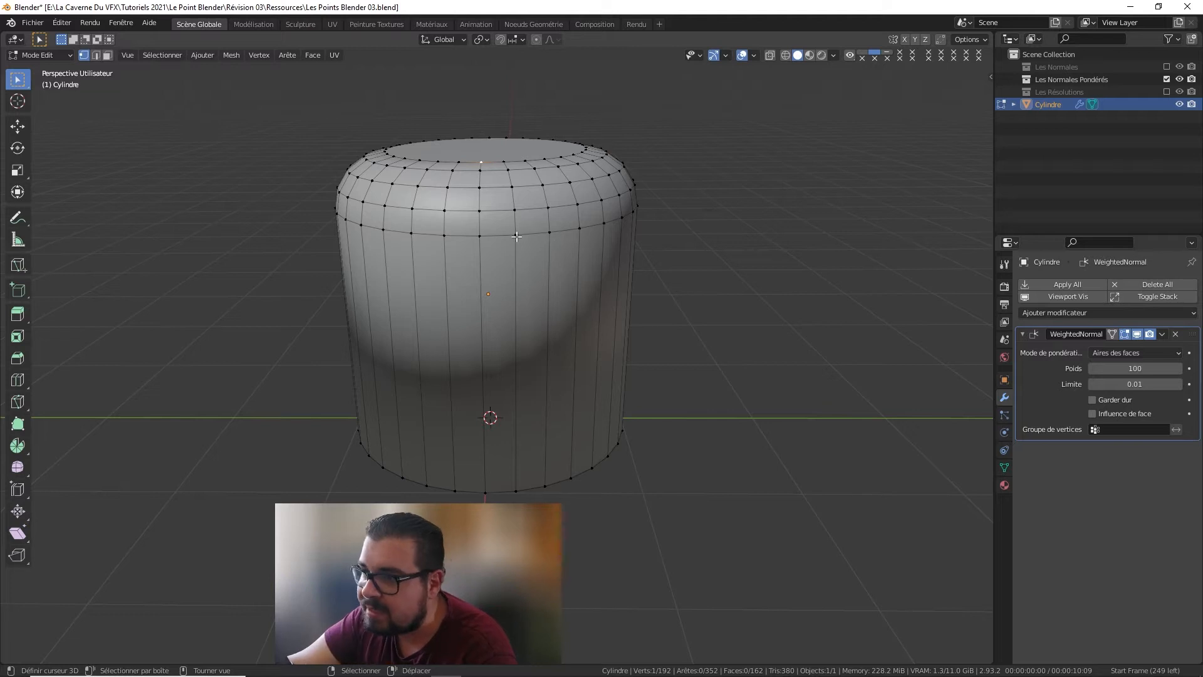
middle_drag(516, 226, 498, 175)
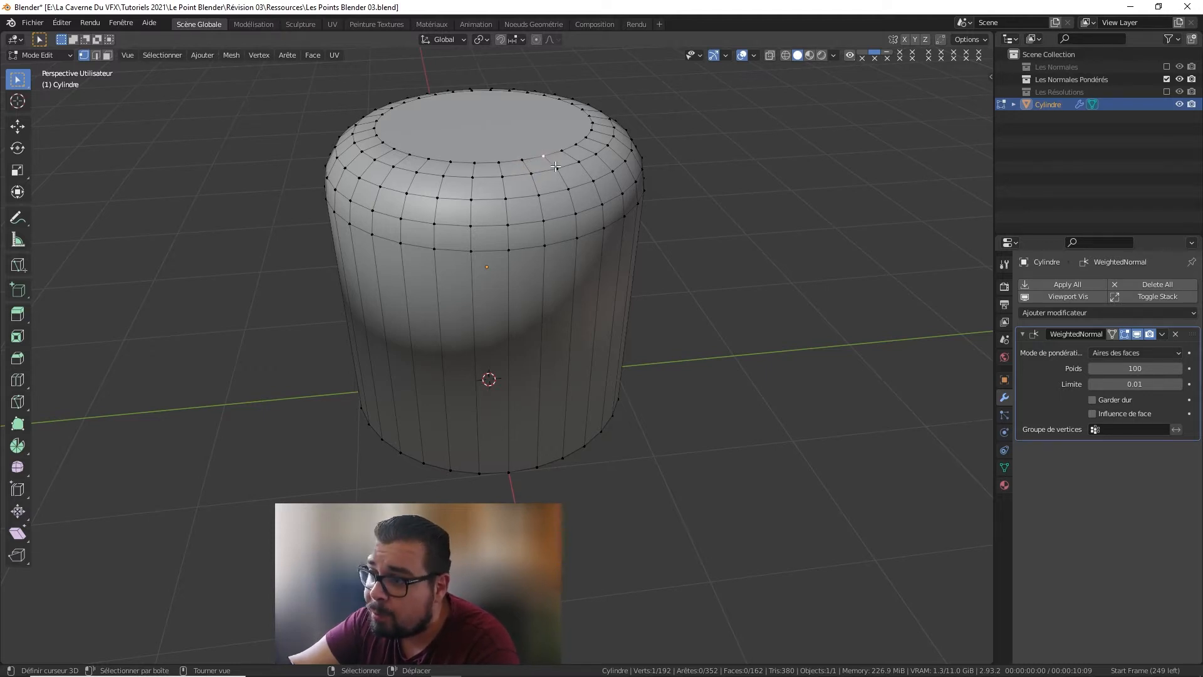
click(575, 216)
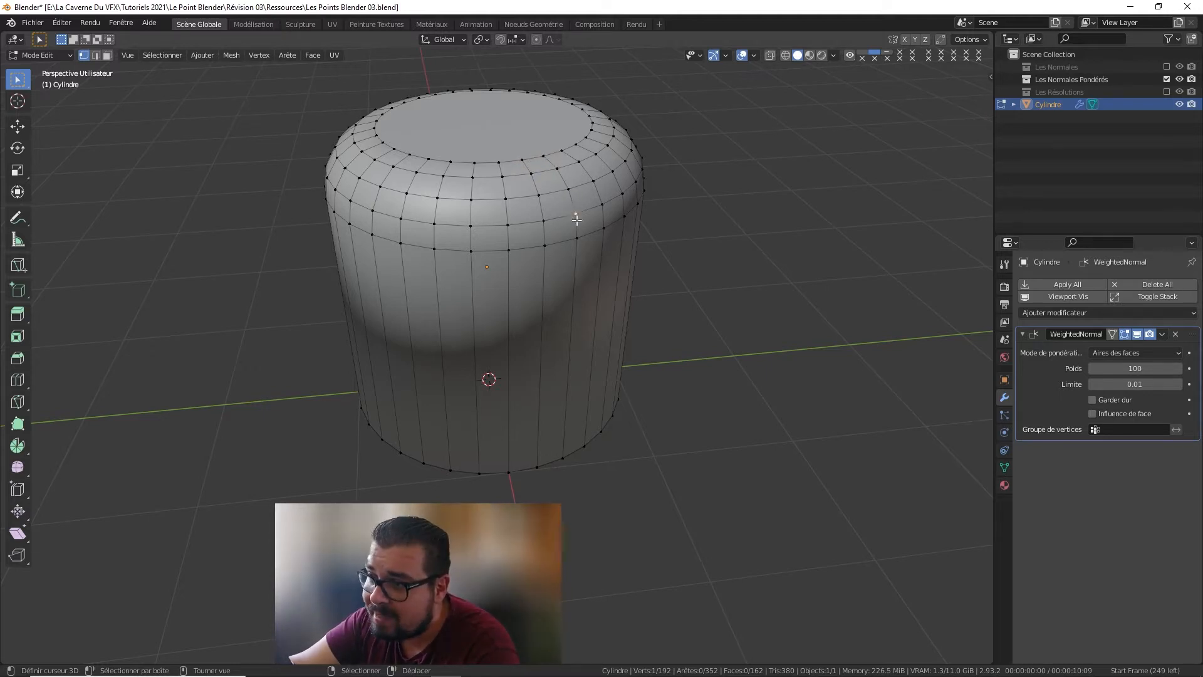
click(580, 225)
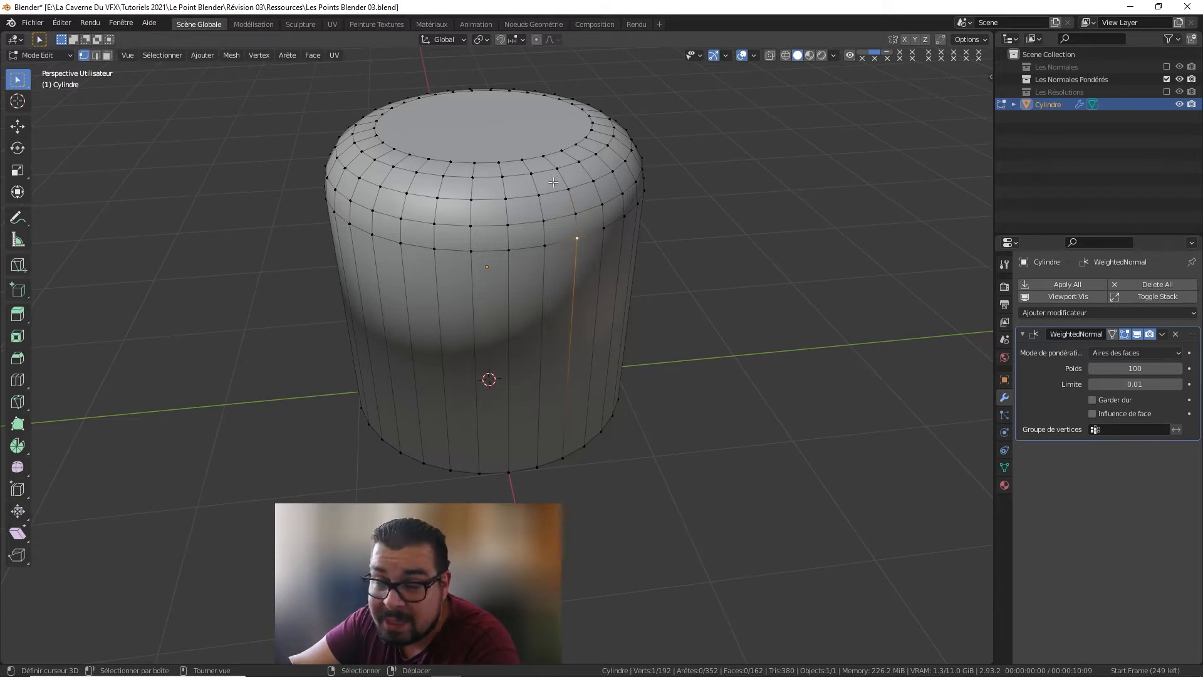
middle_drag(571, 242, 657, 140)
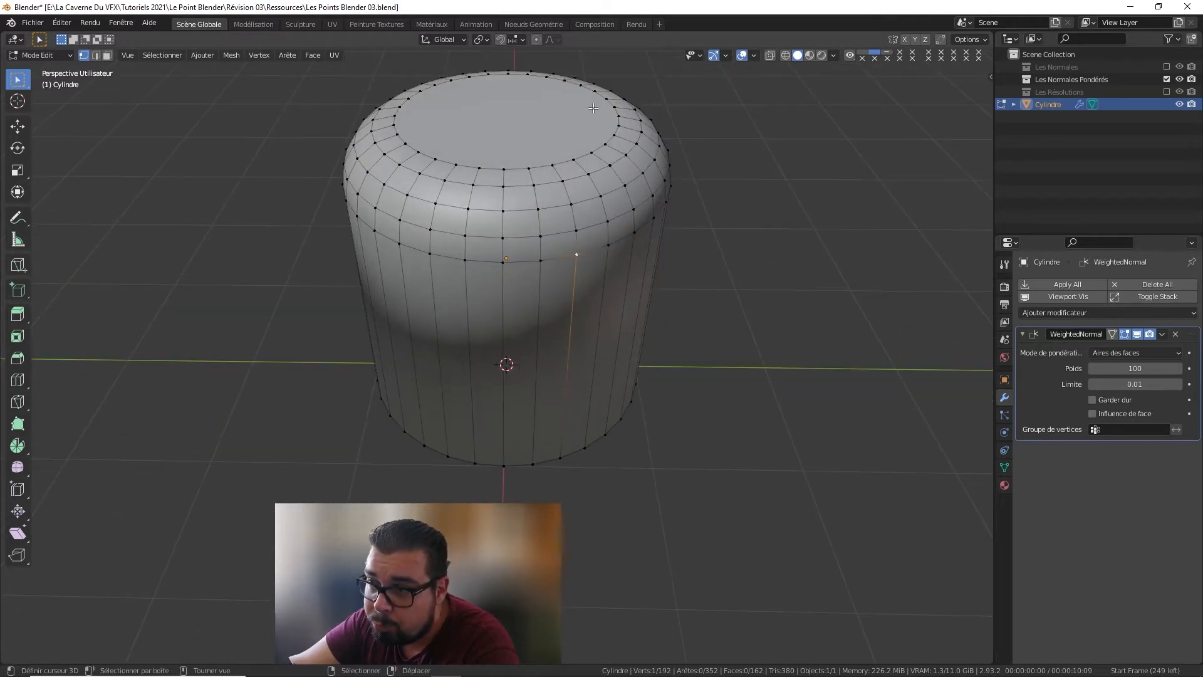
middle_drag(593, 108, 470, 109)
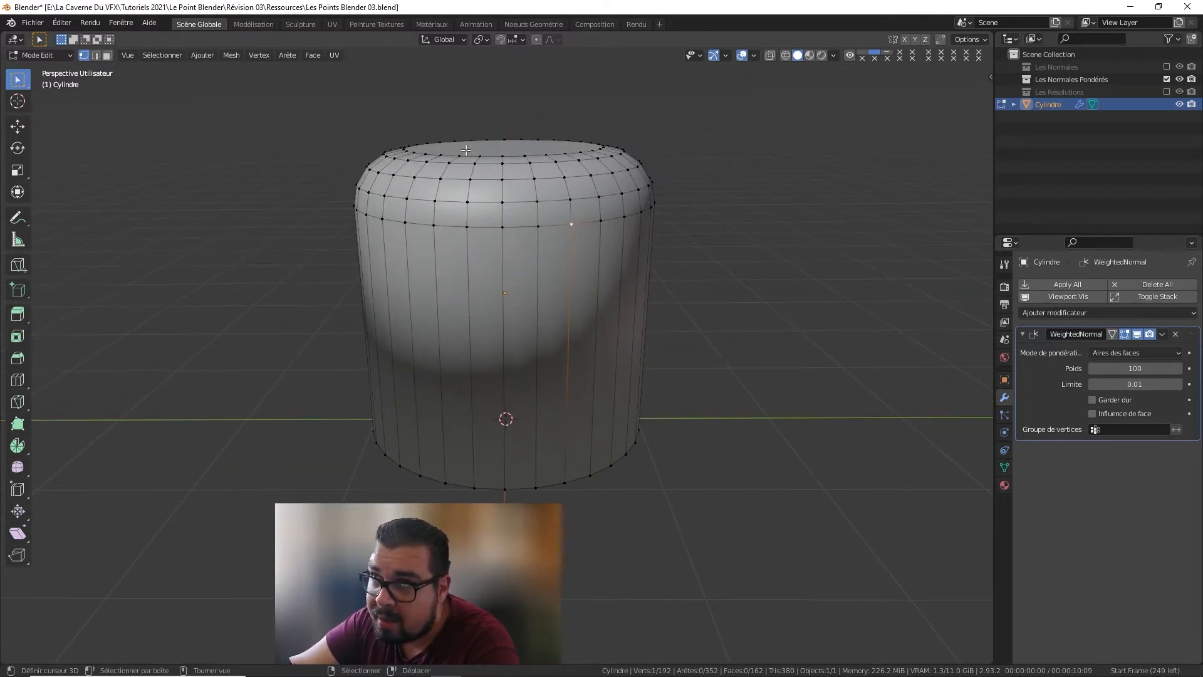
Step: Bevel the edge loop around the cylinder's base with a narrow four-segment bevel and check the shading in Object Mode
middle_drag(488, 179, 617, 418)
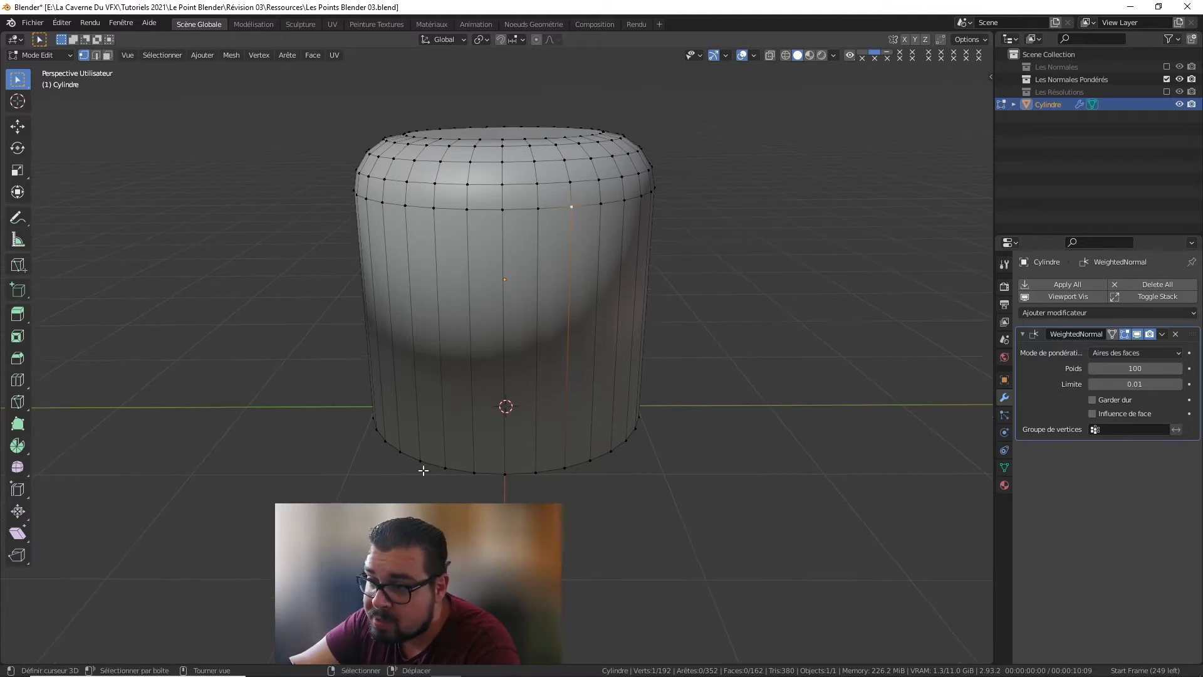
scroll(505, 453, down, 1)
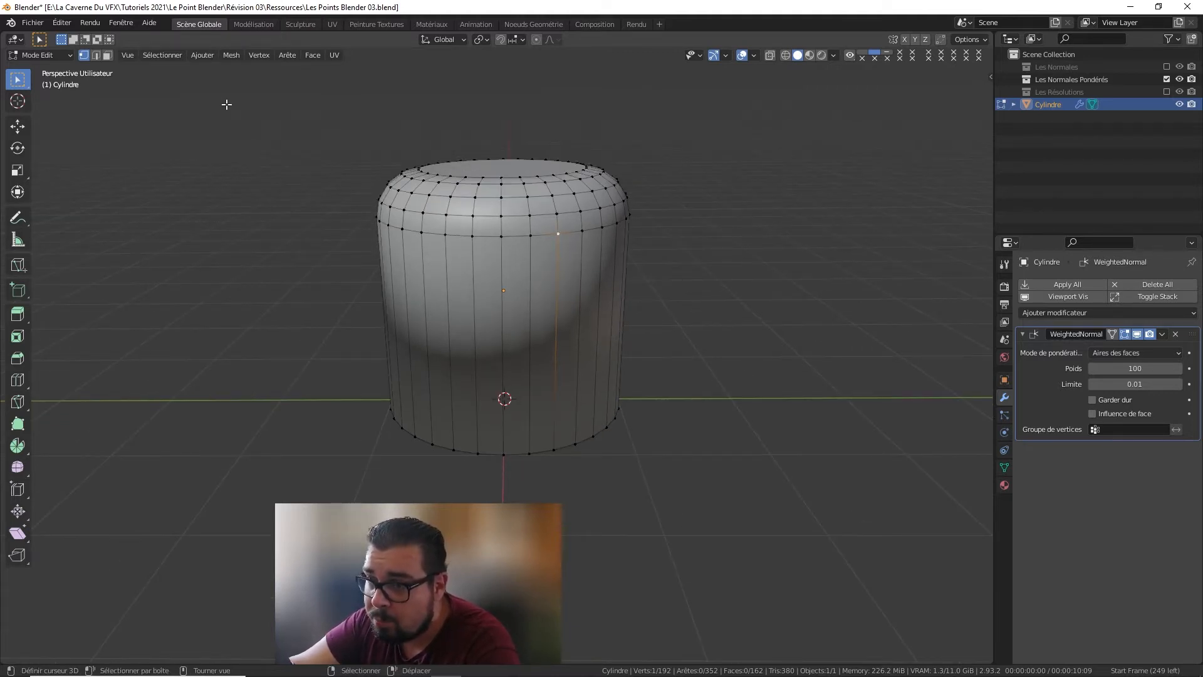
click(96, 55)
alt+click(493, 453)
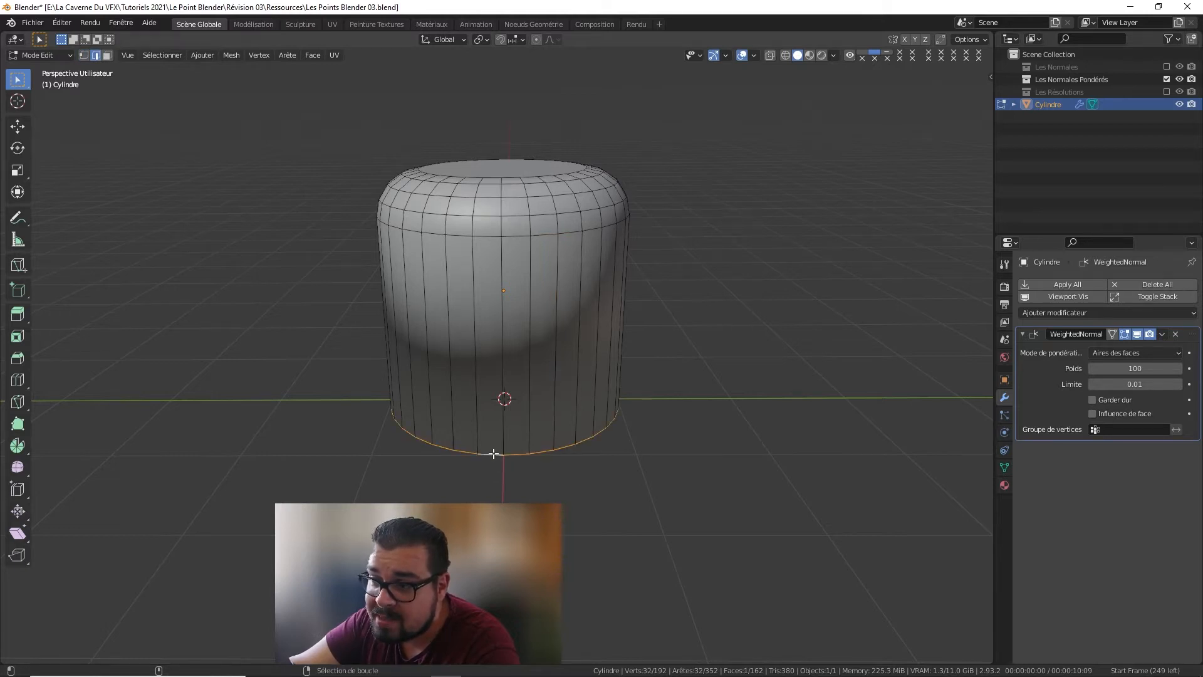
key(ctrl+b)
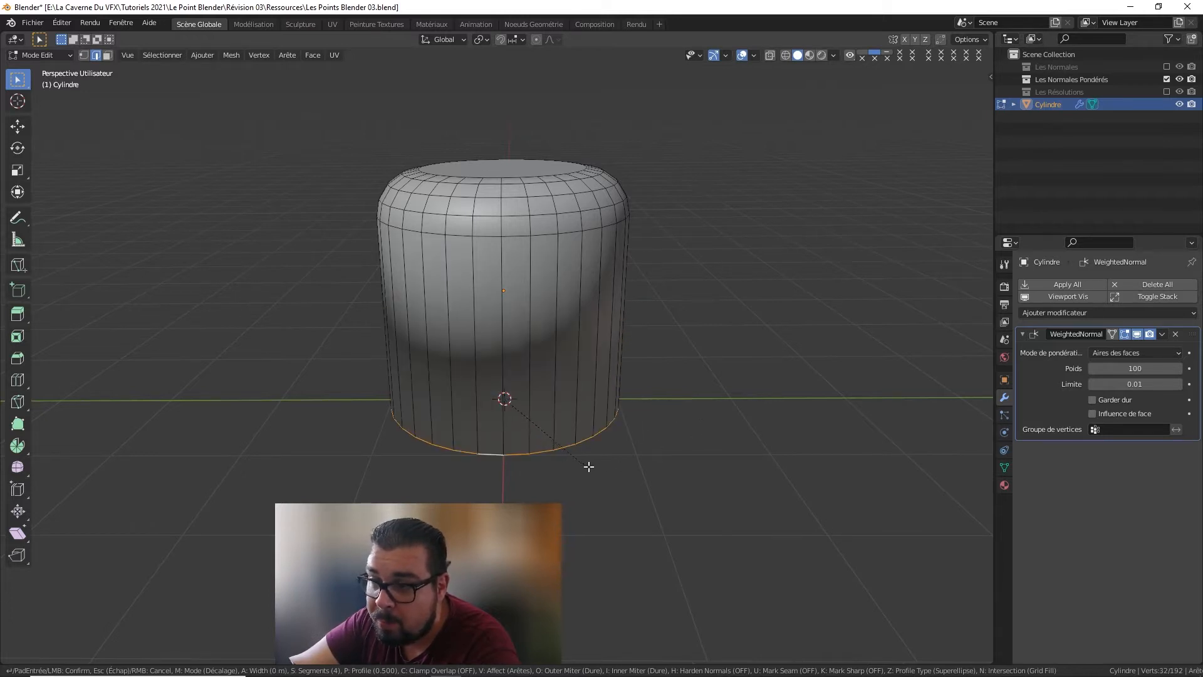
click(631, 461)
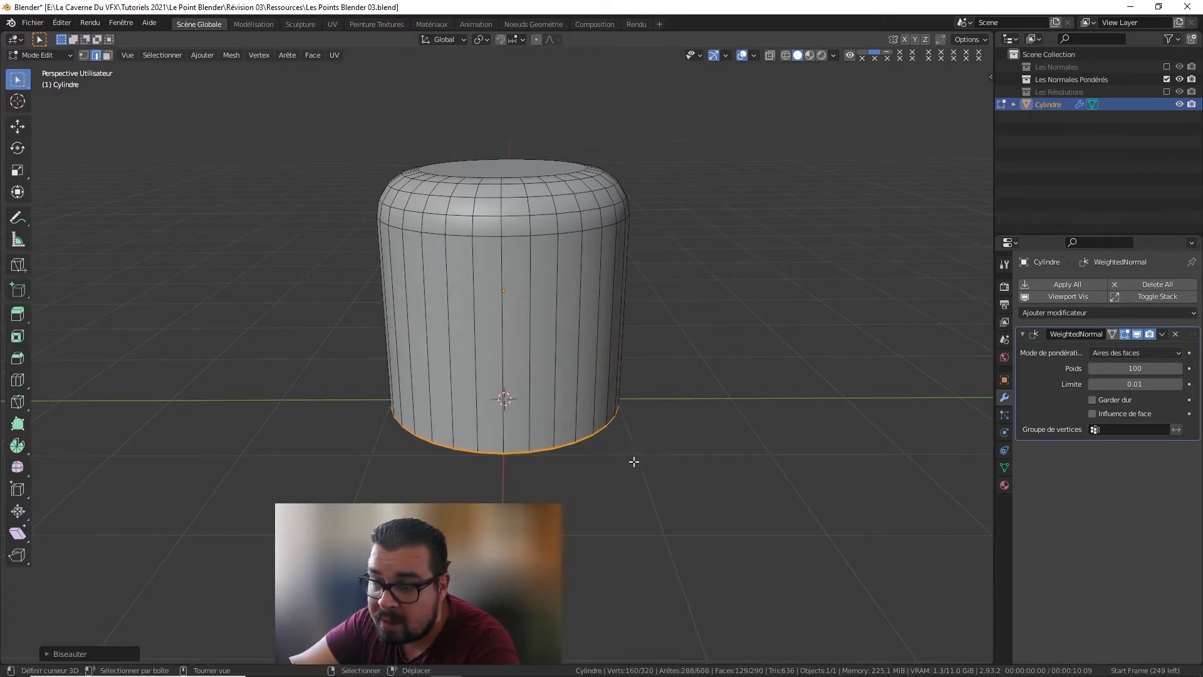
middle_drag(649, 457, 565, 515)
scroll(564, 516, up, 4)
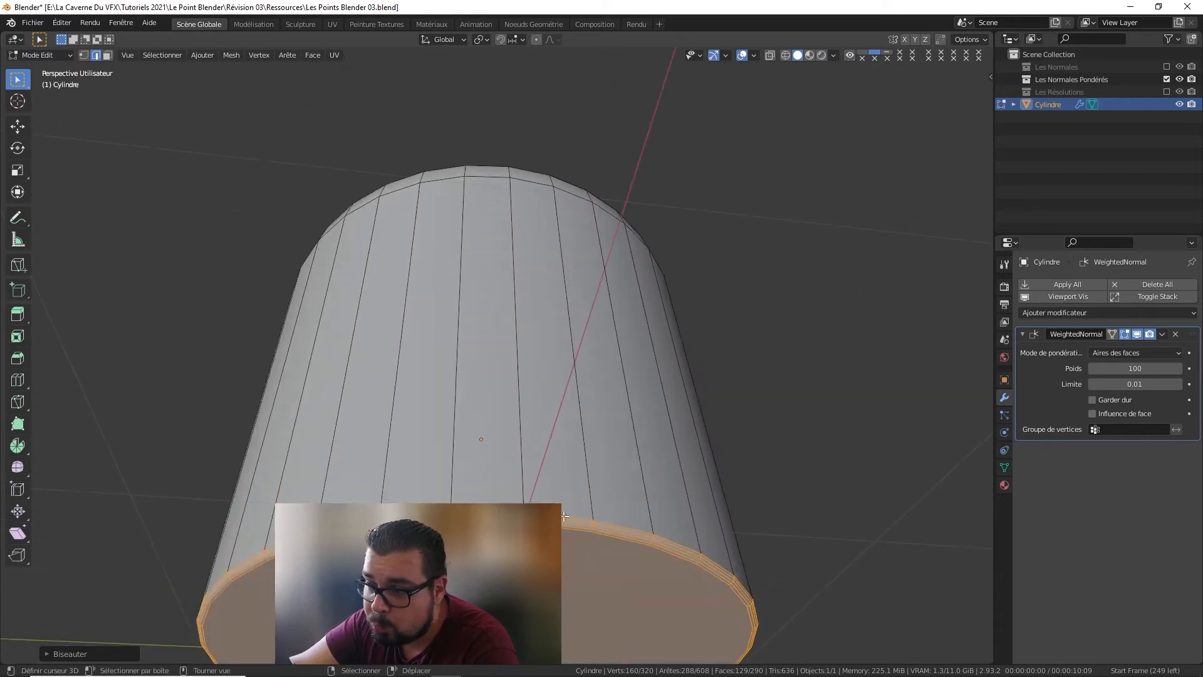
key(Tab)
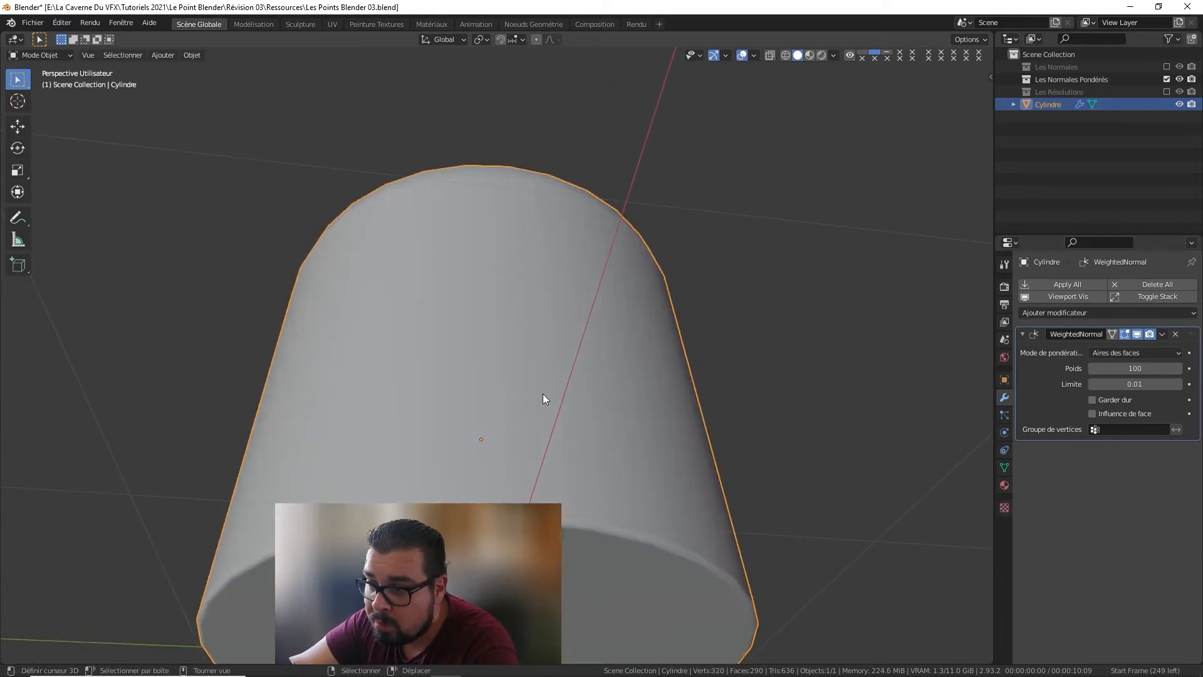
middle_drag(543, 393, 622, 502)
scroll(595, 467, down, 5)
scroll(572, 464, up, 3)
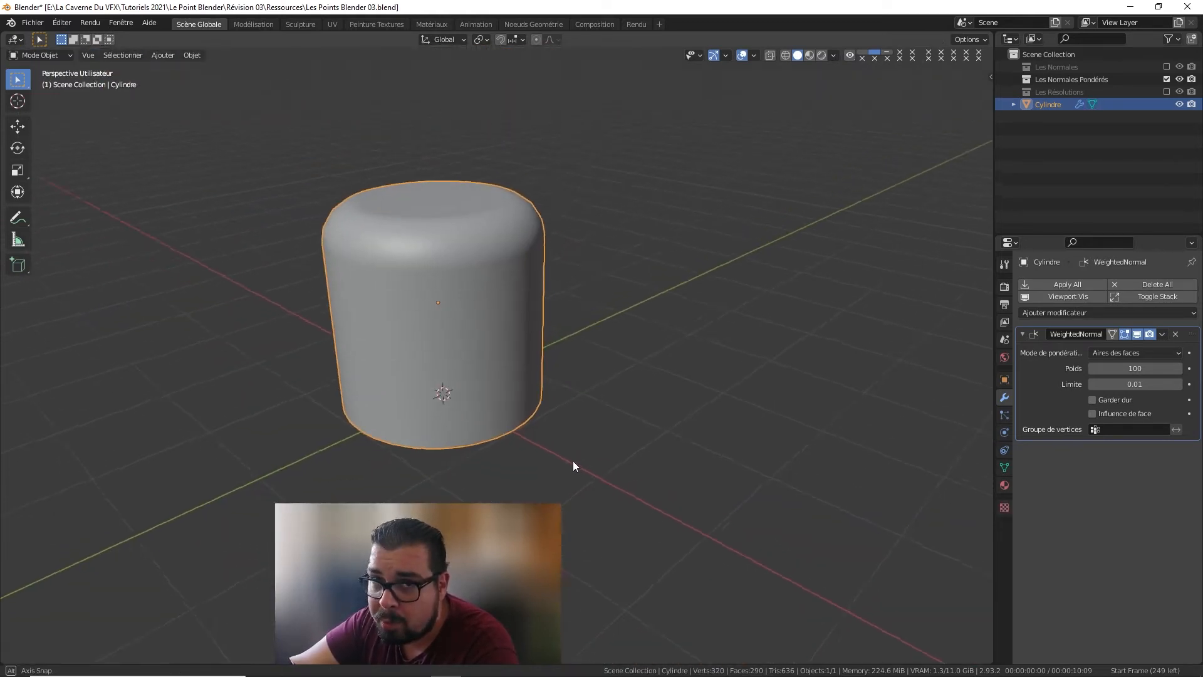
Step: Add seven evenly spaced horizontal loop cuts around the cylinder's side
key(Tab)
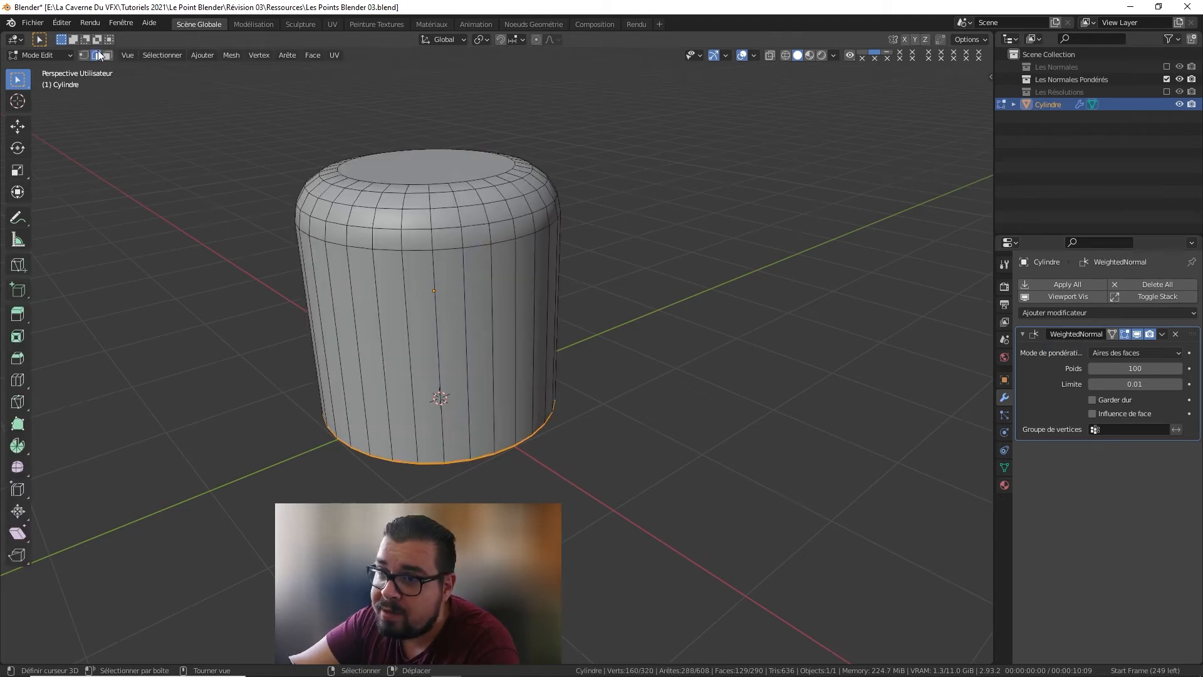
key(ctrl+r)
scroll(438, 338, up, 7)
click(438, 338)
right_click(438, 339)
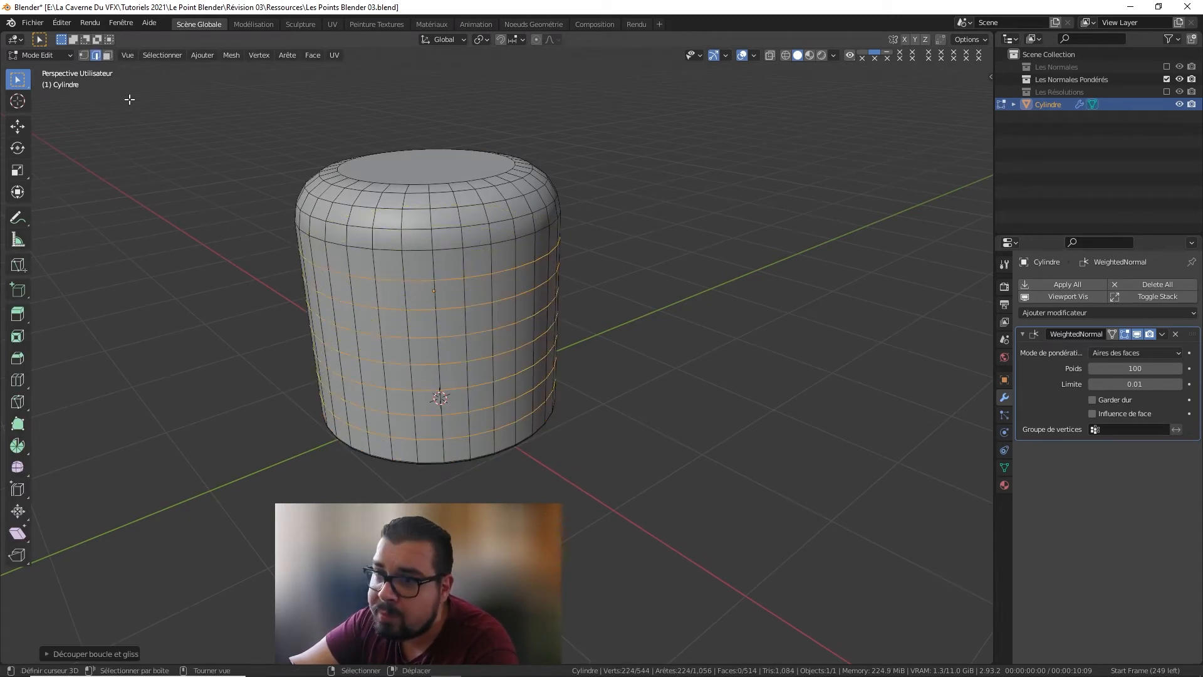
Step: Extrude two separate side faces of the cylinder outward as long arms, one at the right and one at the front
click(107, 55)
click(489, 290)
middle_drag(451, 325, 513, 335)
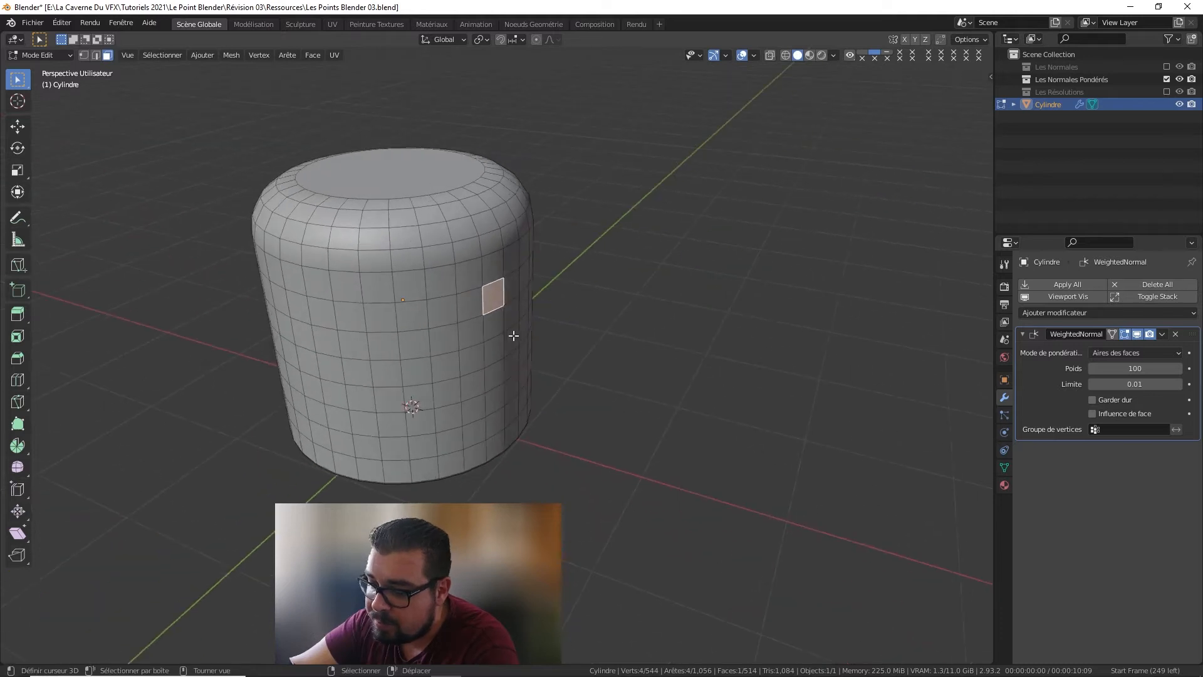
key(e)
click(652, 384)
click(415, 344)
key(e)
click(396, 444)
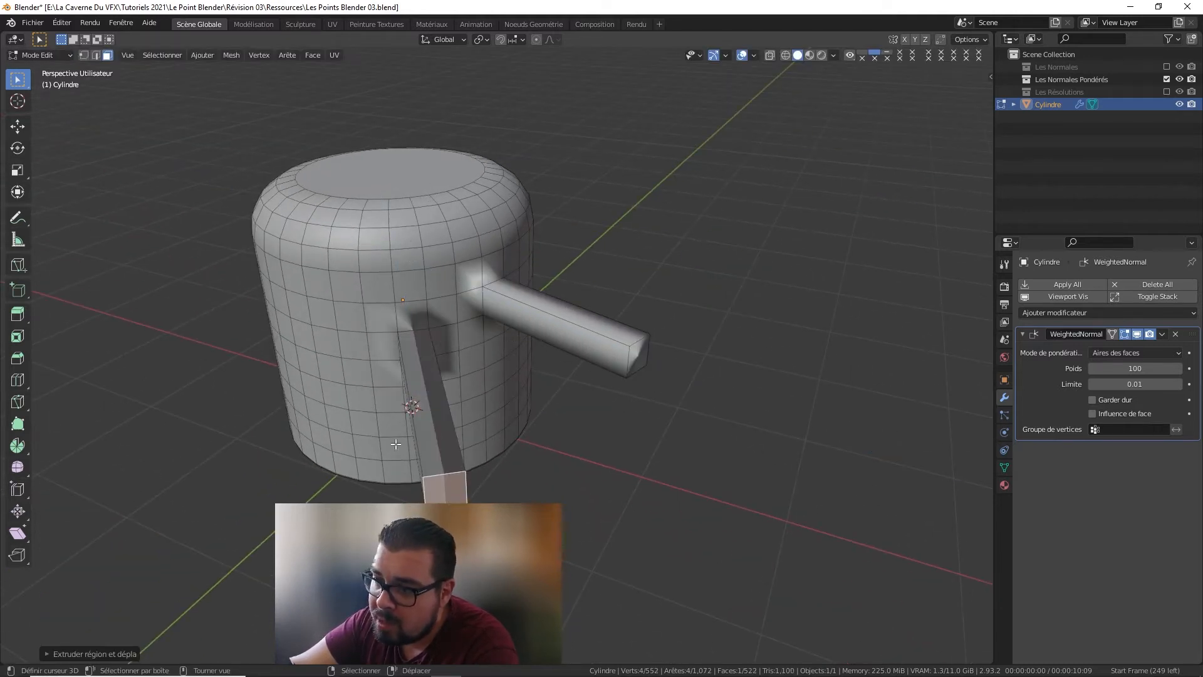
Step: Extrude two more side faces left of the front arm outward and check the resulting shading in Object Mode
click(355, 349)
key(e)
click(287, 437)
click(304, 307)
key(e)
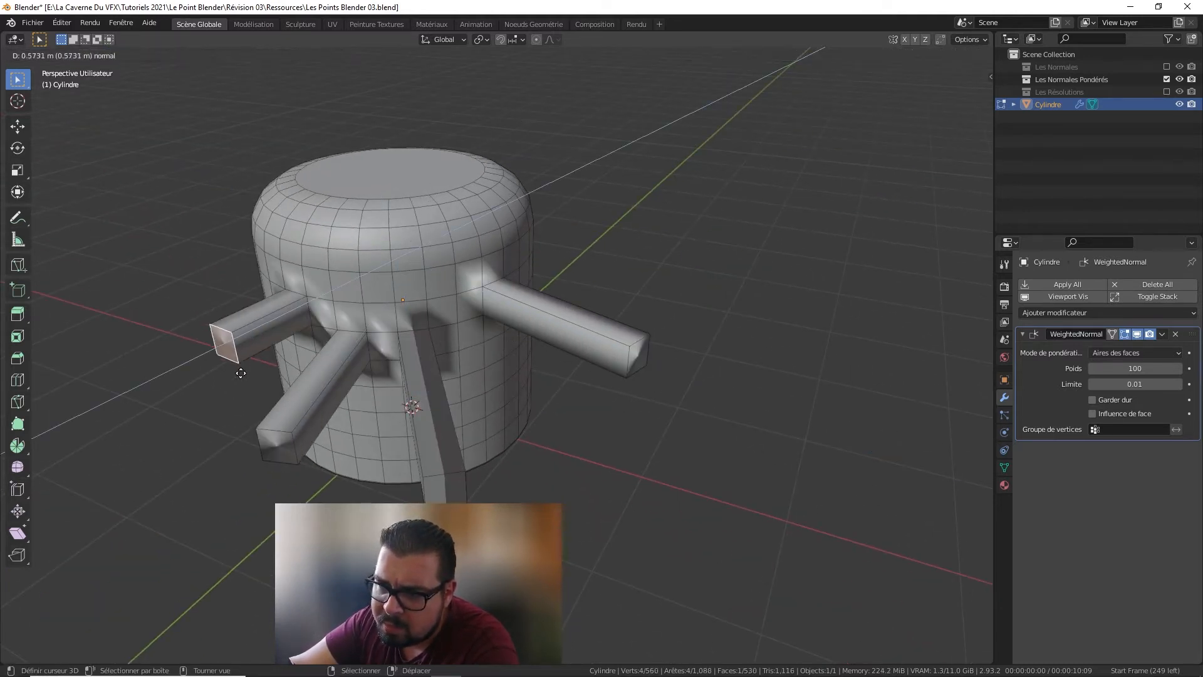
click(201, 359)
middle_drag(310, 389, 418, 302)
key(Tab)
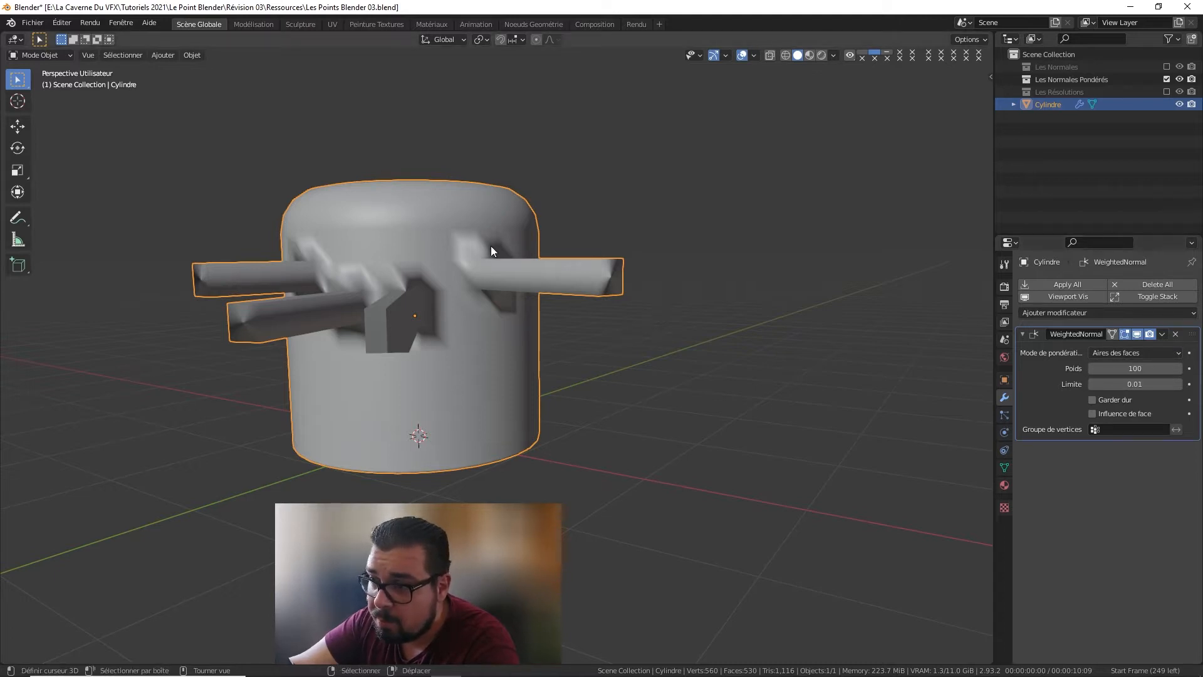
middle_drag(491, 246, 523, 285)
Step: Bevel all edges of the rightmost arm, including those where it meets the cylinder, with a narrow four-segment bevel
key(Tab)
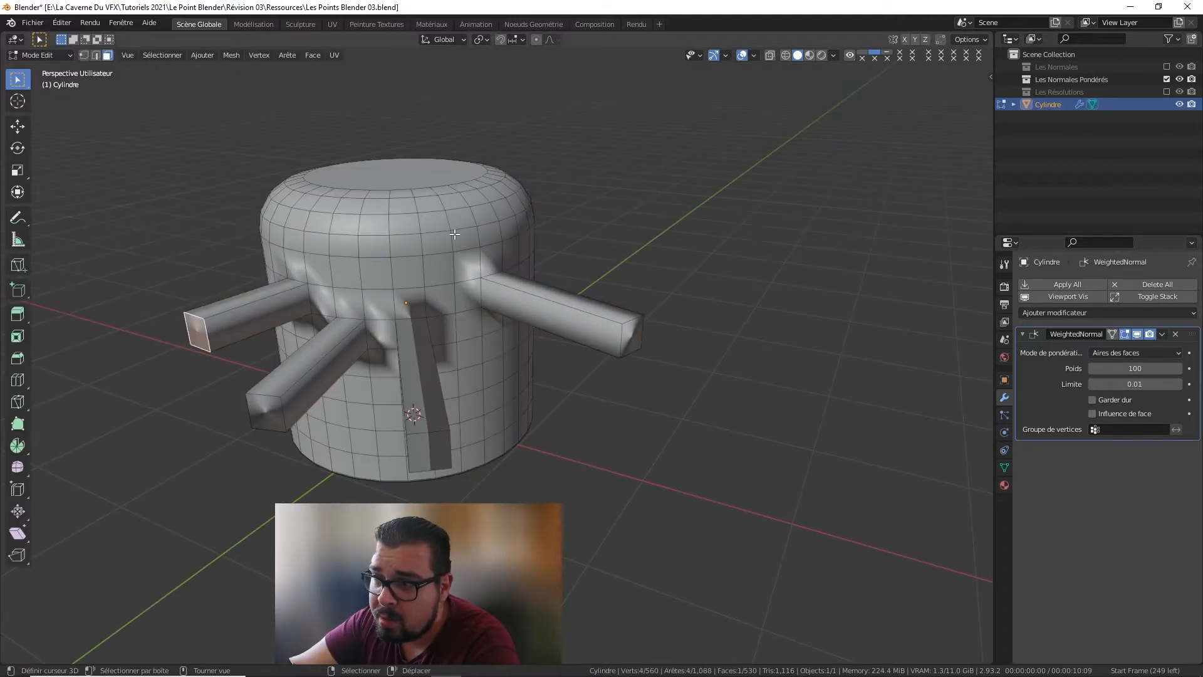
click(95, 55)
alt+shift+right_click(523, 289)
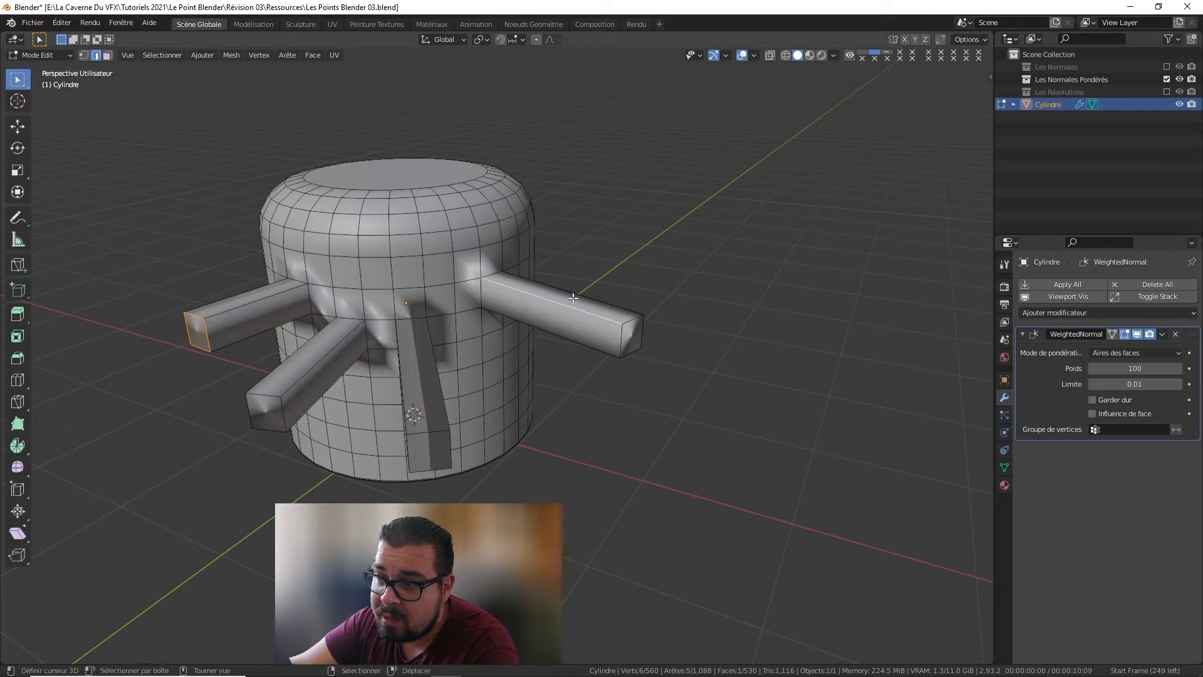
middle_drag(508, 277, 461, 269)
alt+shift+right_click(469, 304)
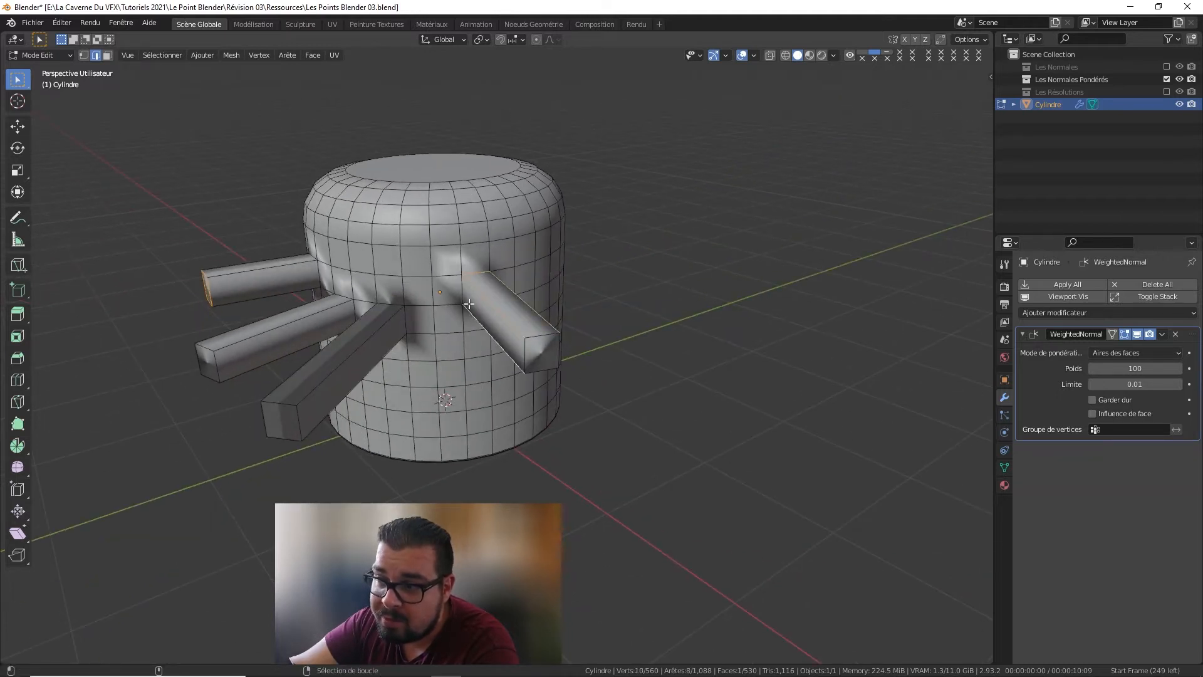
middle_drag(560, 309, 465, 280)
alt+shift+right_click(464, 284)
alt+shift+right_click(453, 299)
alt+shift+right_click(464, 283)
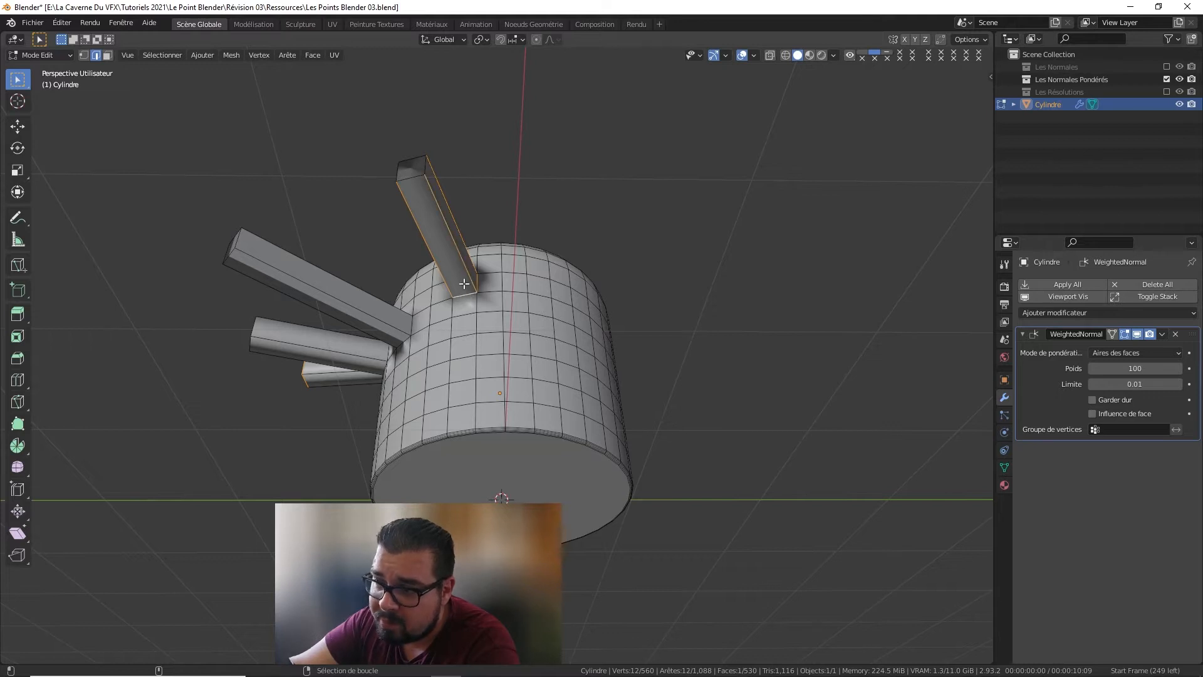
alt+shift+right_click(411, 177)
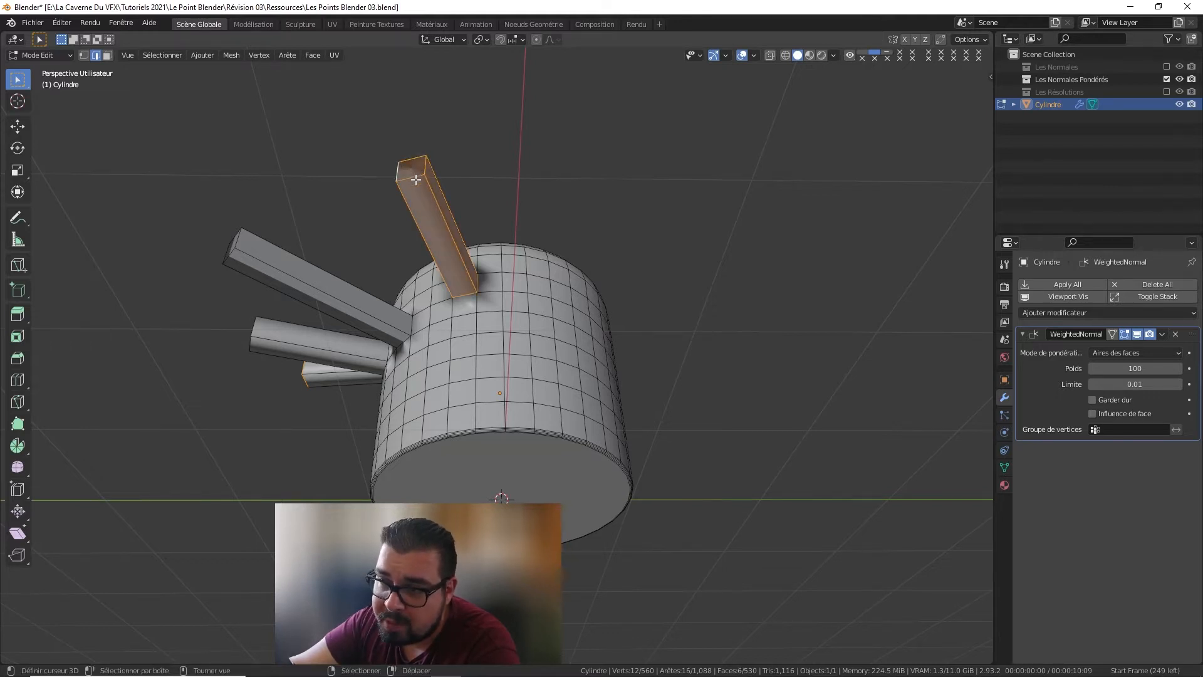
middle_drag(416, 180, 520, 310)
scroll(525, 314, up, 2)
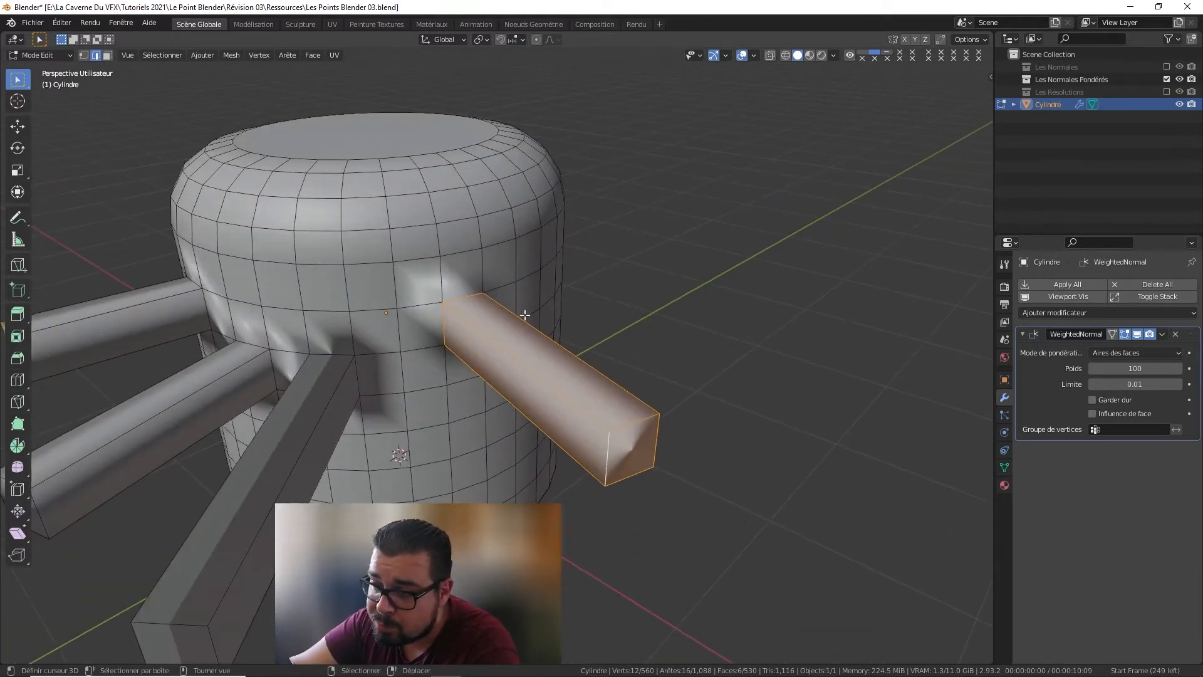
key(ctrl+b)
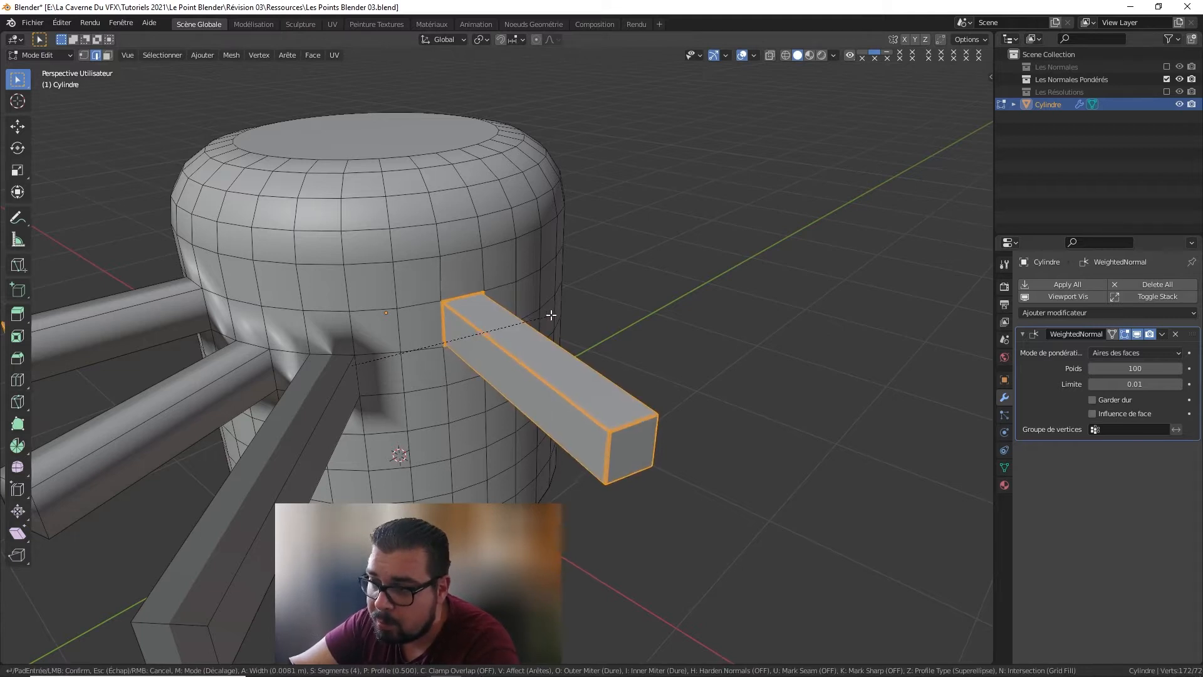
click(573, 316)
key(Tab)
middle_drag(609, 325, 422, 268)
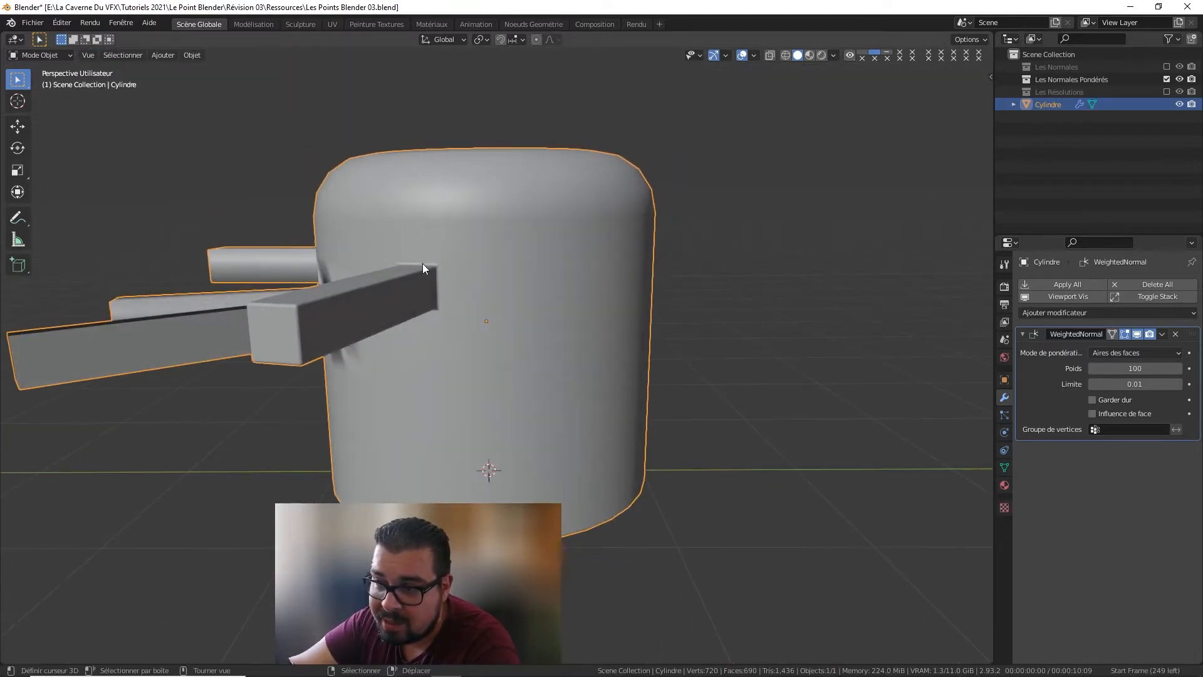
Step: Try beveling only the edges where the front arm meets the cylinder, and undo that bevel
middle_drag(434, 311, 478, 287)
key(Tab)
right_click(436, 320)
shift+right_click(408, 309)
shift+right_click(487, 291)
key(ctrl+b)
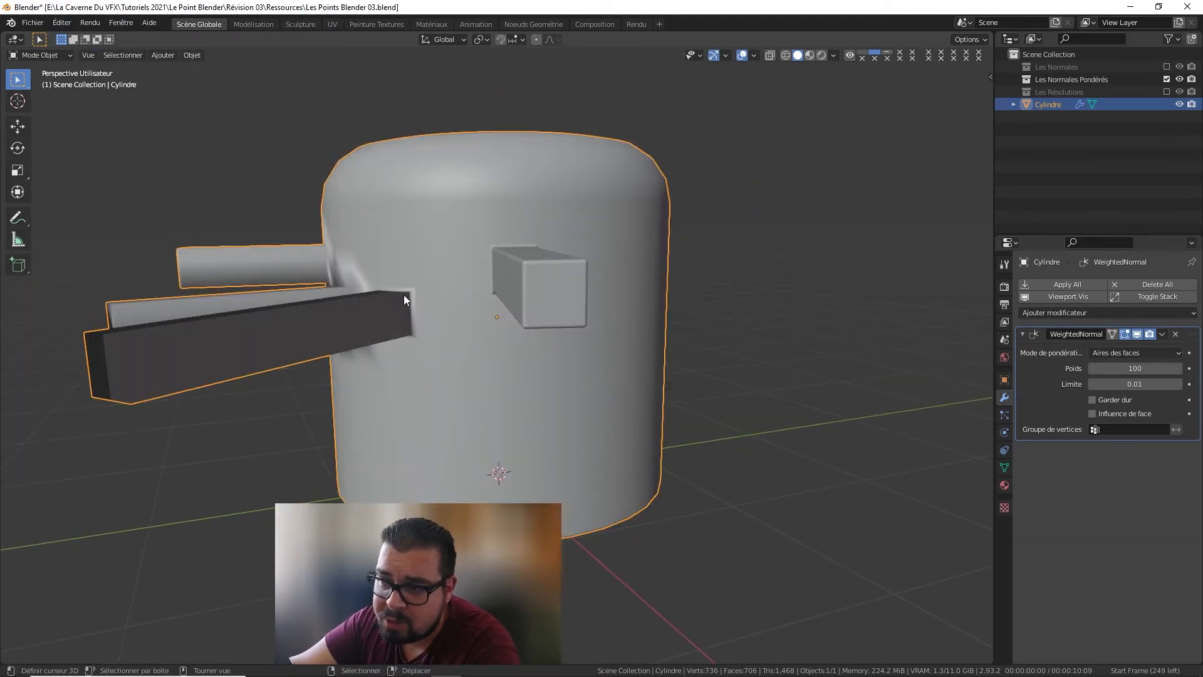
key(Tab)
middle_drag(176, 350, 410, 383)
scroll(411, 383, up, 3)
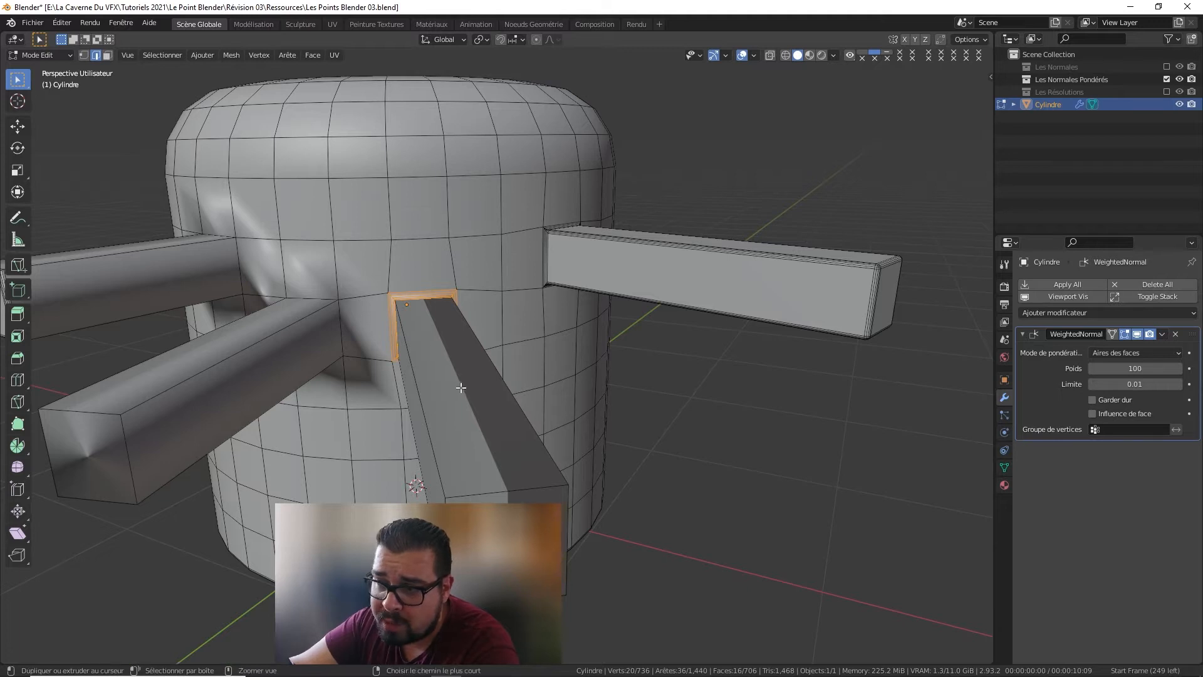
key(ctrl+z)
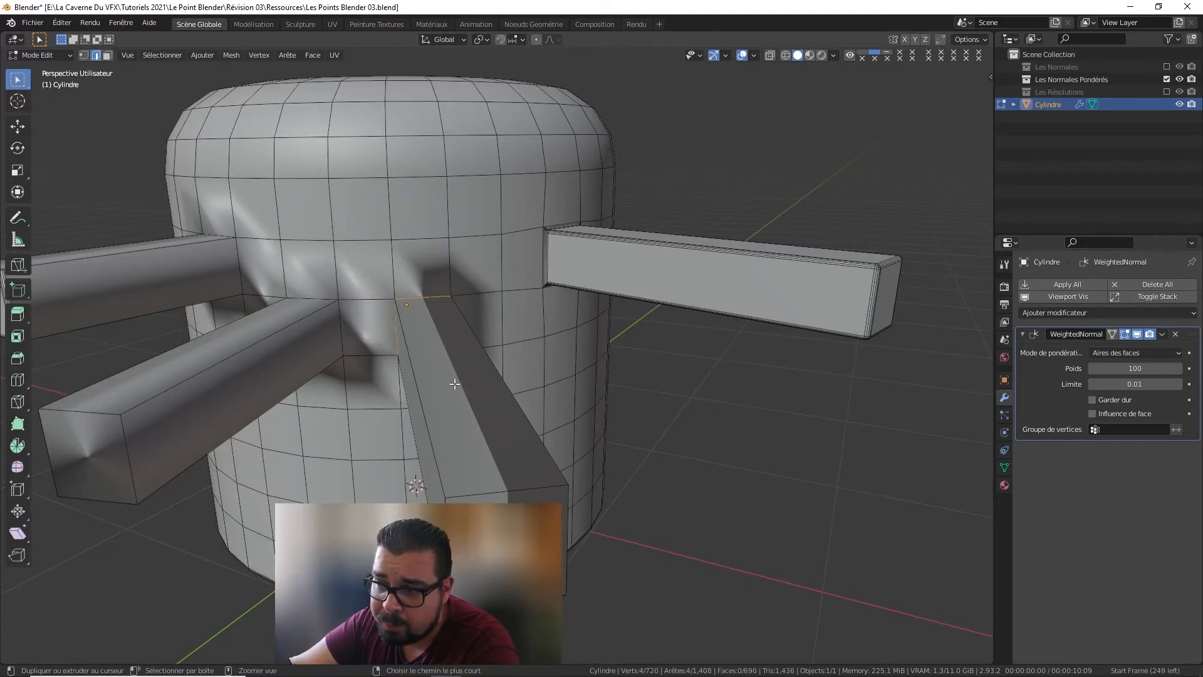
Step: Add the front arm's lengthwise and end edges to the selected junction edges and bevel them all narrowly
alt+shift+right_click(413, 367)
alt+shift+right_click(485, 365)
alt+shift+right_click(523, 413)
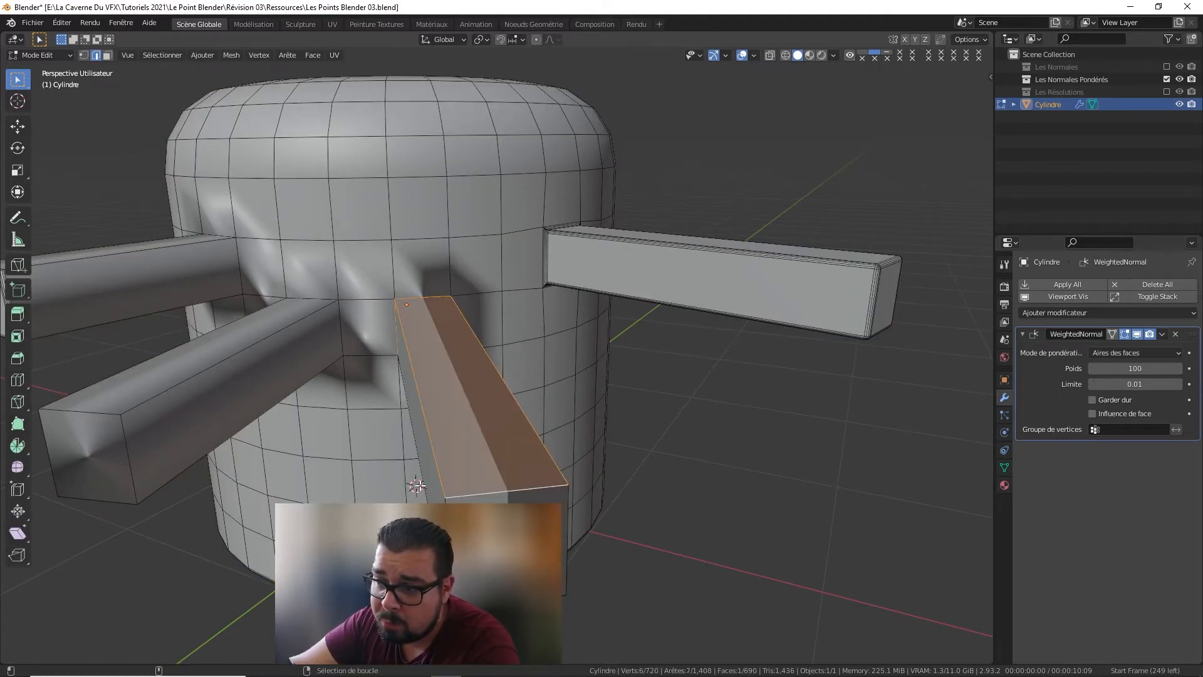
alt+shift+right_click(506, 604)
alt+shift+right_click(559, 544)
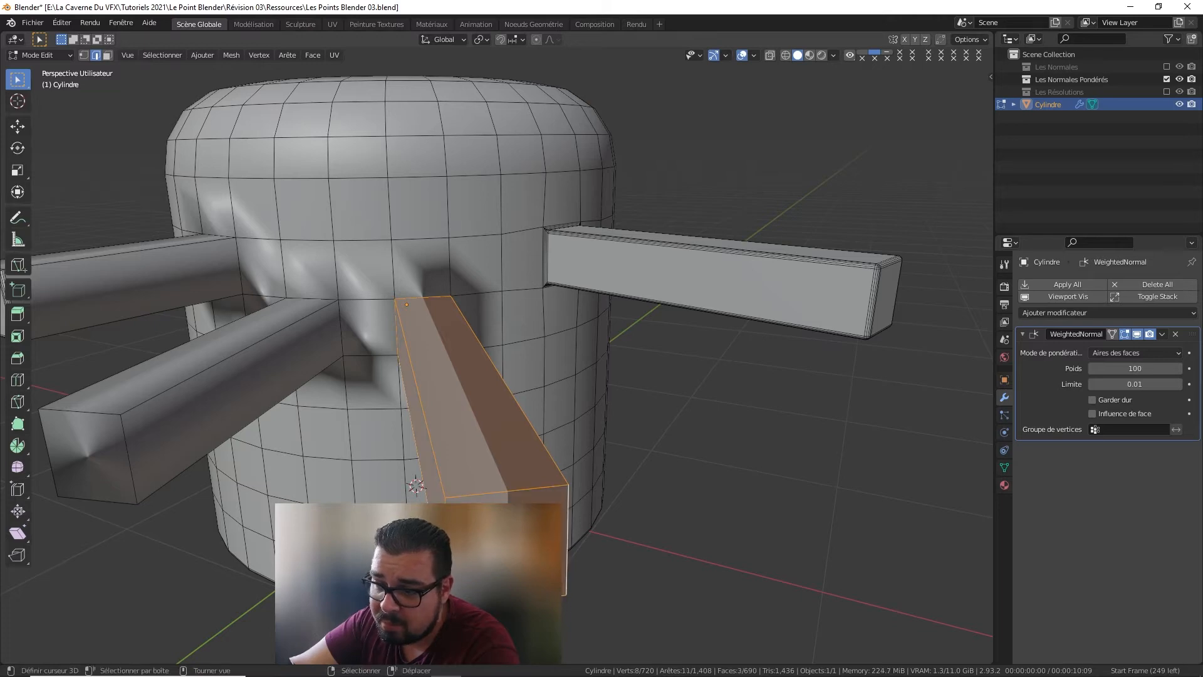
middle_drag(364, 404, 532, 301)
alt+shift+right_click(275, 370)
Step: Return to Object Mode and delete the cylinder from the scene
key(Tab)
key(x)
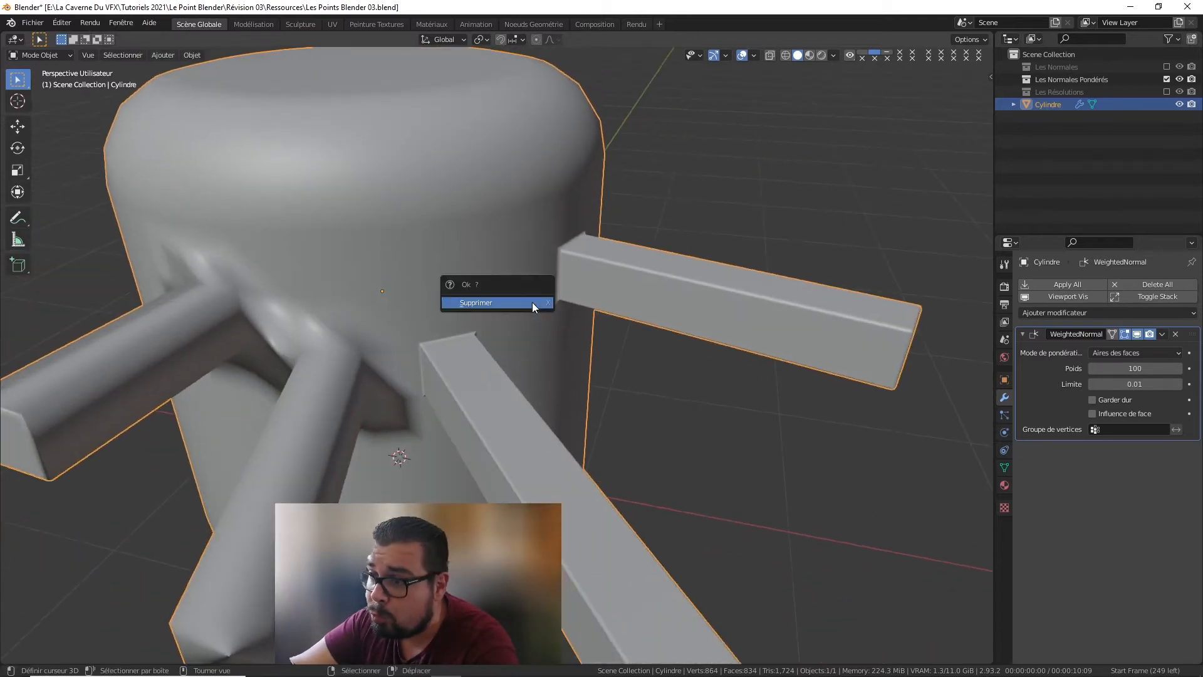
click(529, 302)
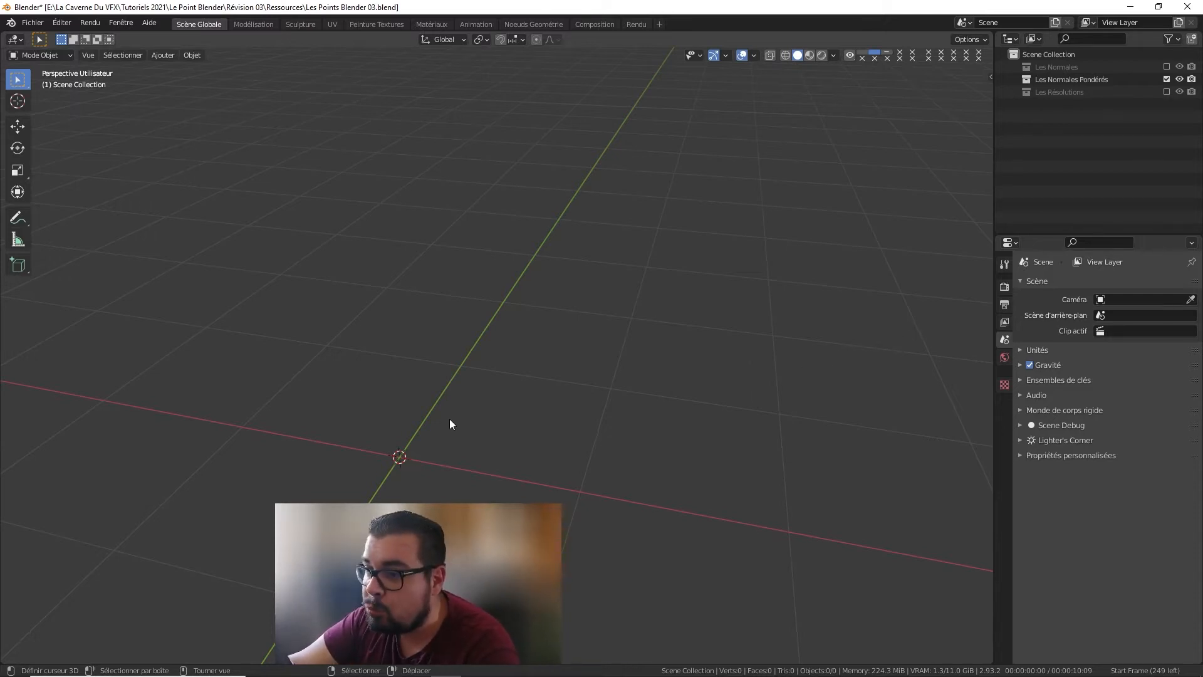
middle_drag(448, 422, 498, 419)
key(shift+a)
mouse_move(476, 408)
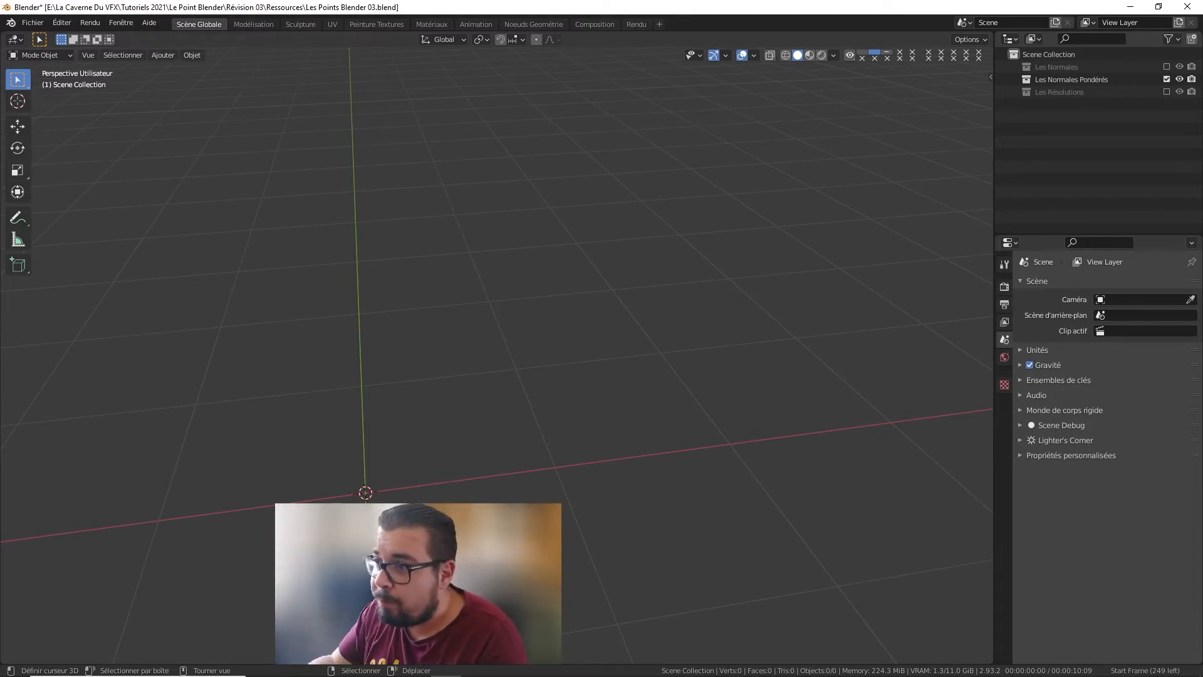
scroll(482, 337, up, 1)
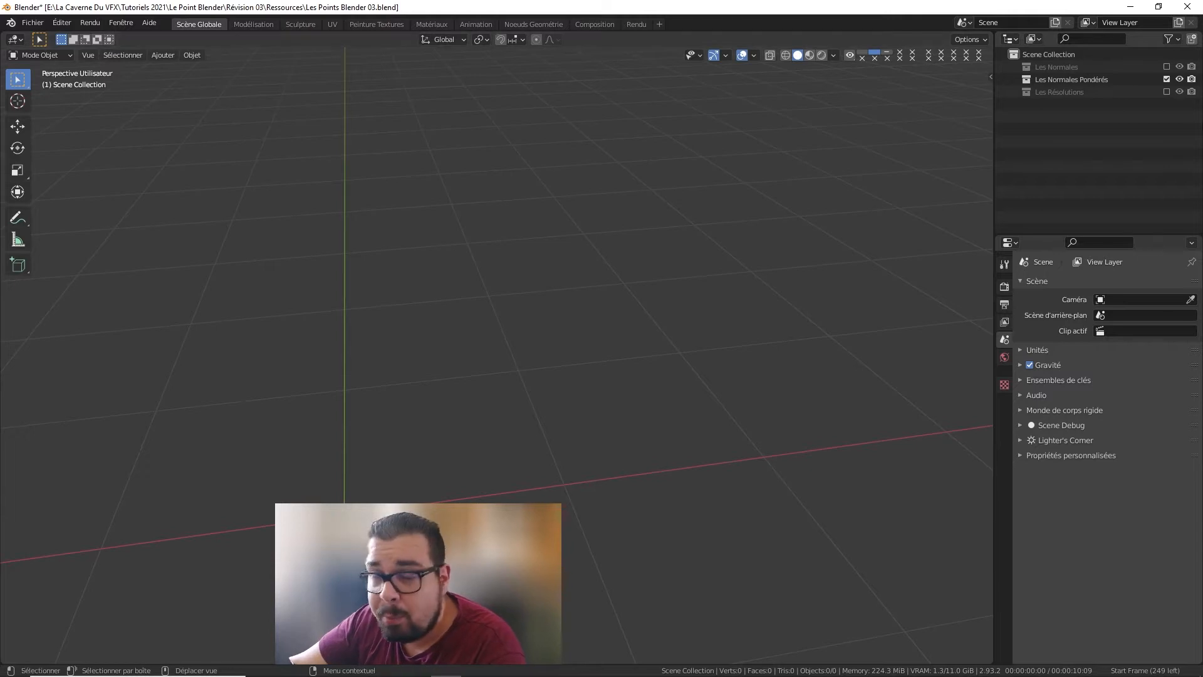
Step: Exclude the "Les Normales Pondérés" collection from the view layer and enable the "Les Résolutions" collection
click(1167, 79)
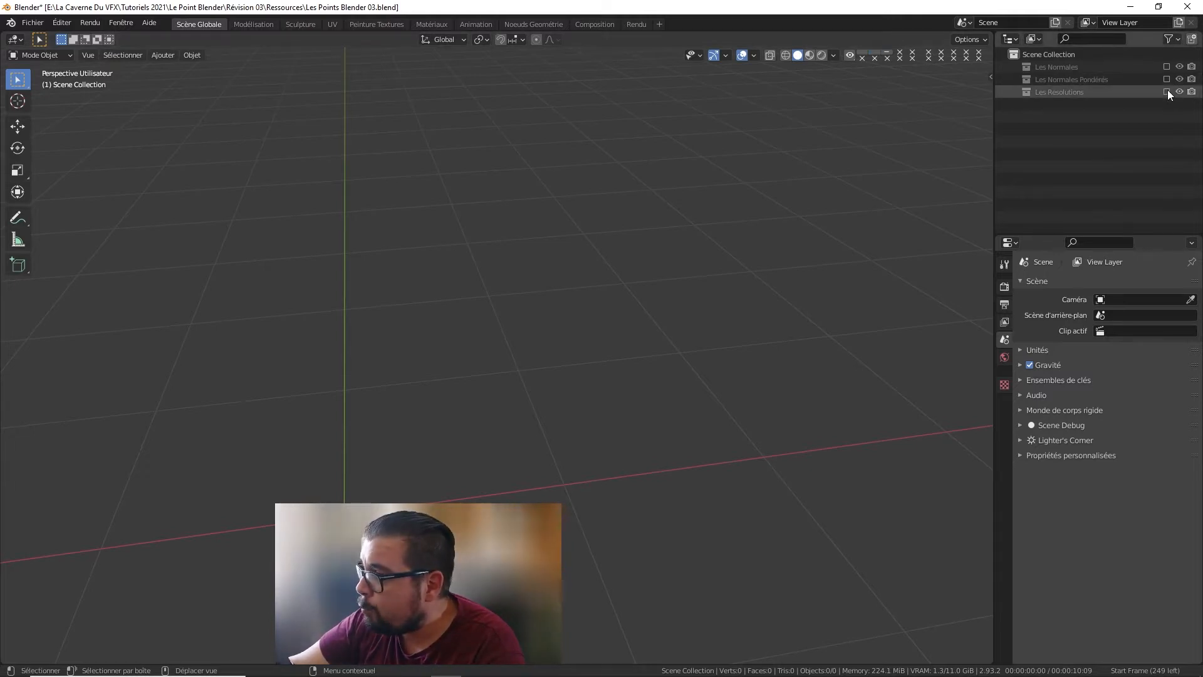
click(1166, 92)
scroll(627, 210, down, 5)
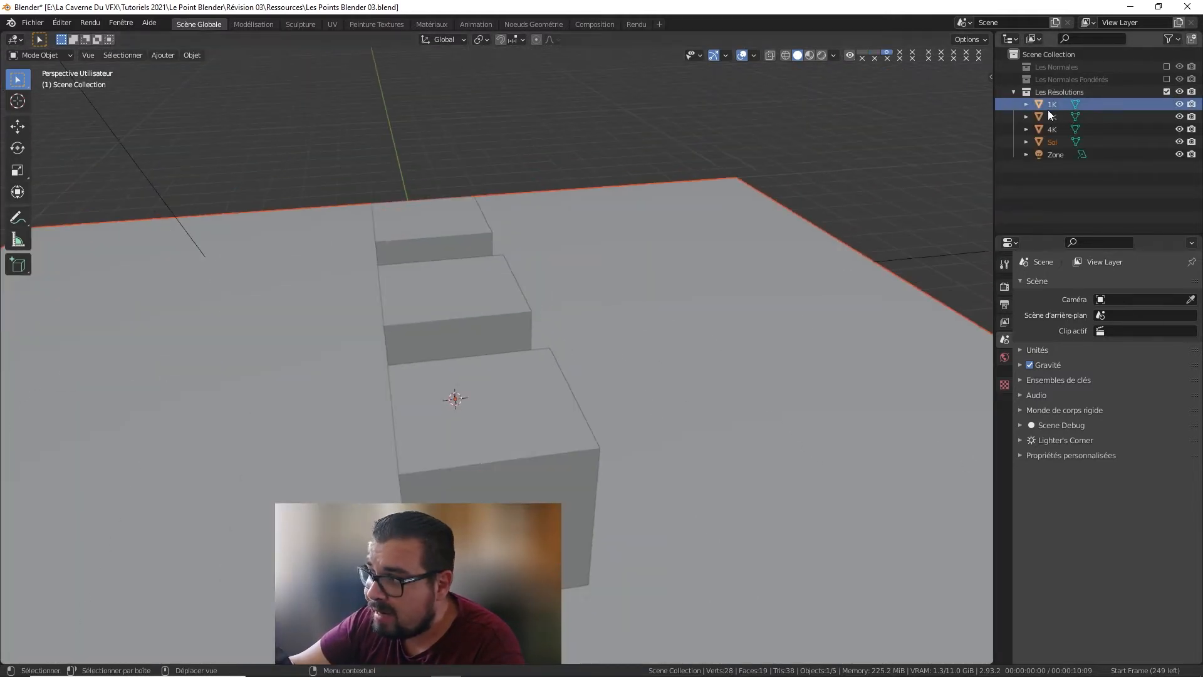
Step: Select the 1K, 2K and 4K cubes one after another to identify them in the scene
click(1052, 104)
click(1054, 117)
click(1054, 127)
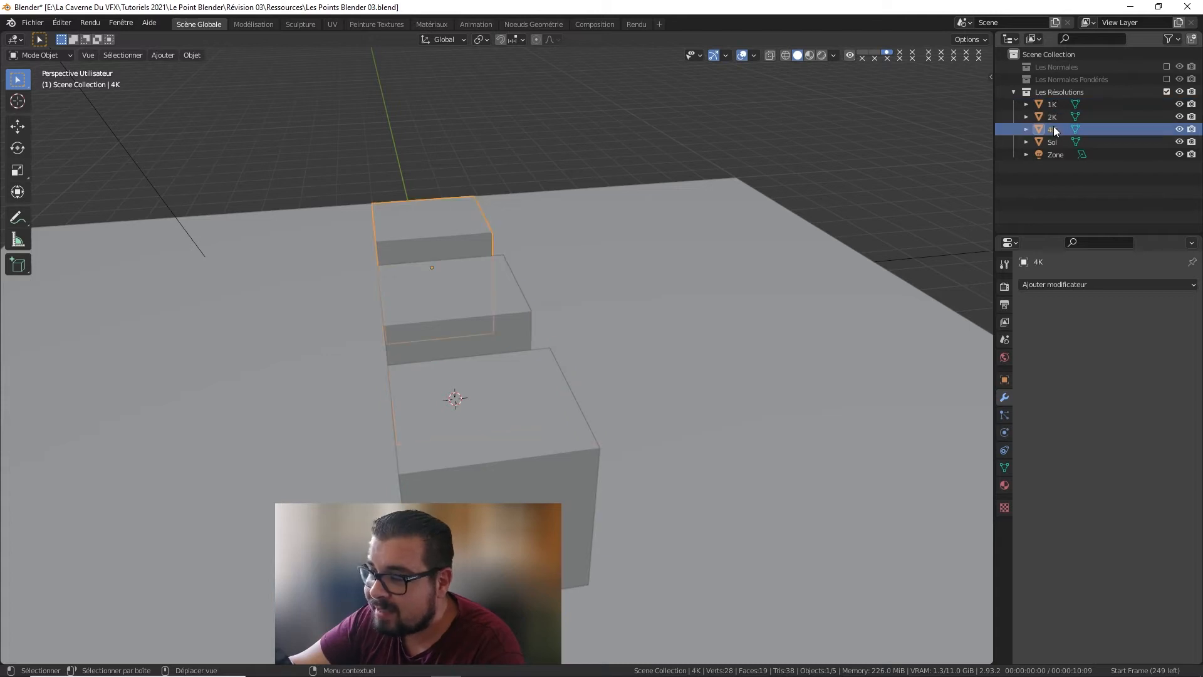
middle_drag(690, 209, 747, 204)
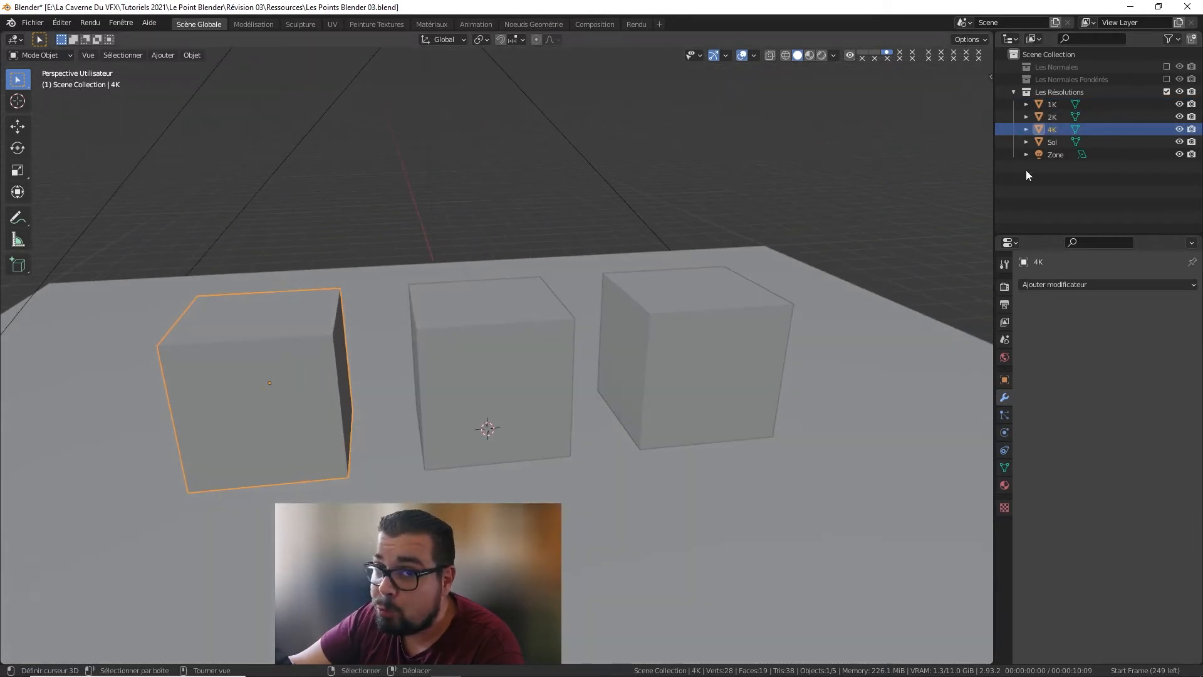
Step: Switch the viewport to Rendered shading and select the 1K, 2K and 4K cubes in turn
click(1052, 104)
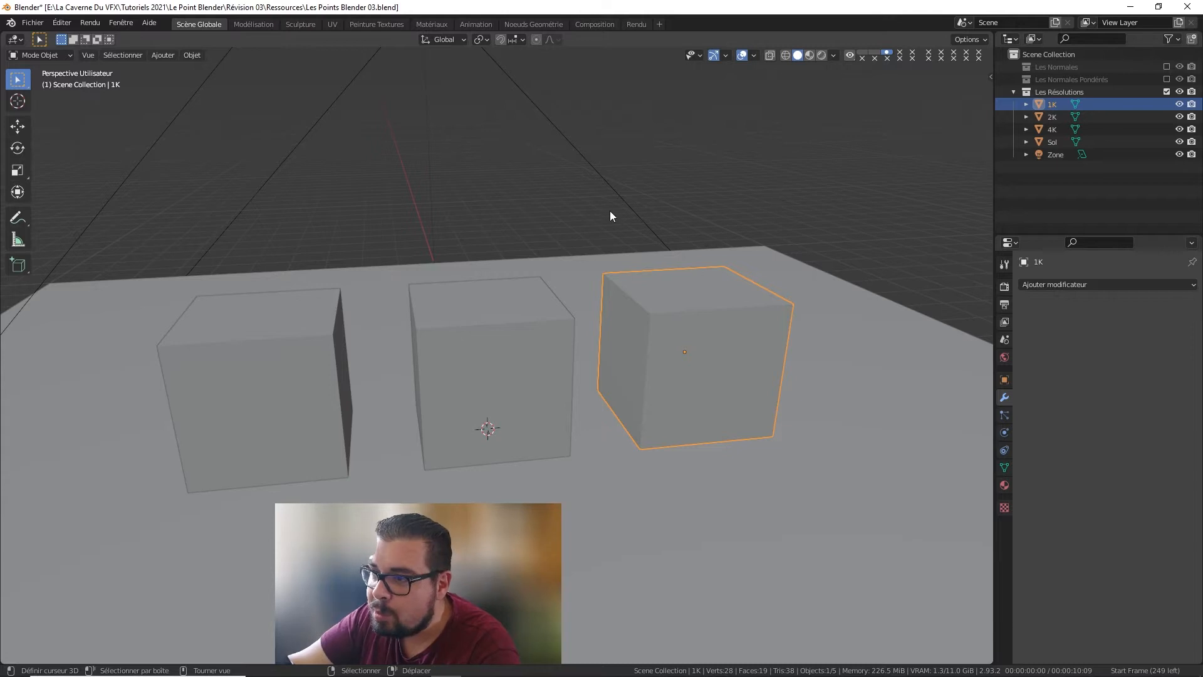
middle_drag(610, 211, 634, 215)
scroll(643, 213, down, 5)
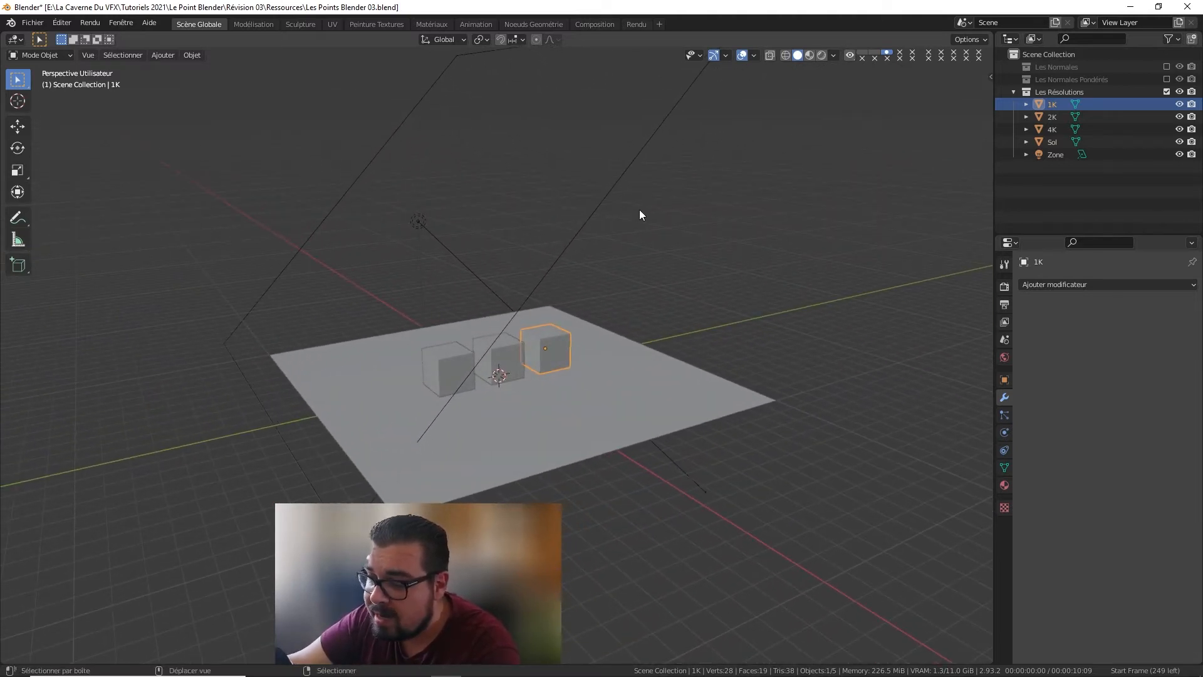
click(822, 55)
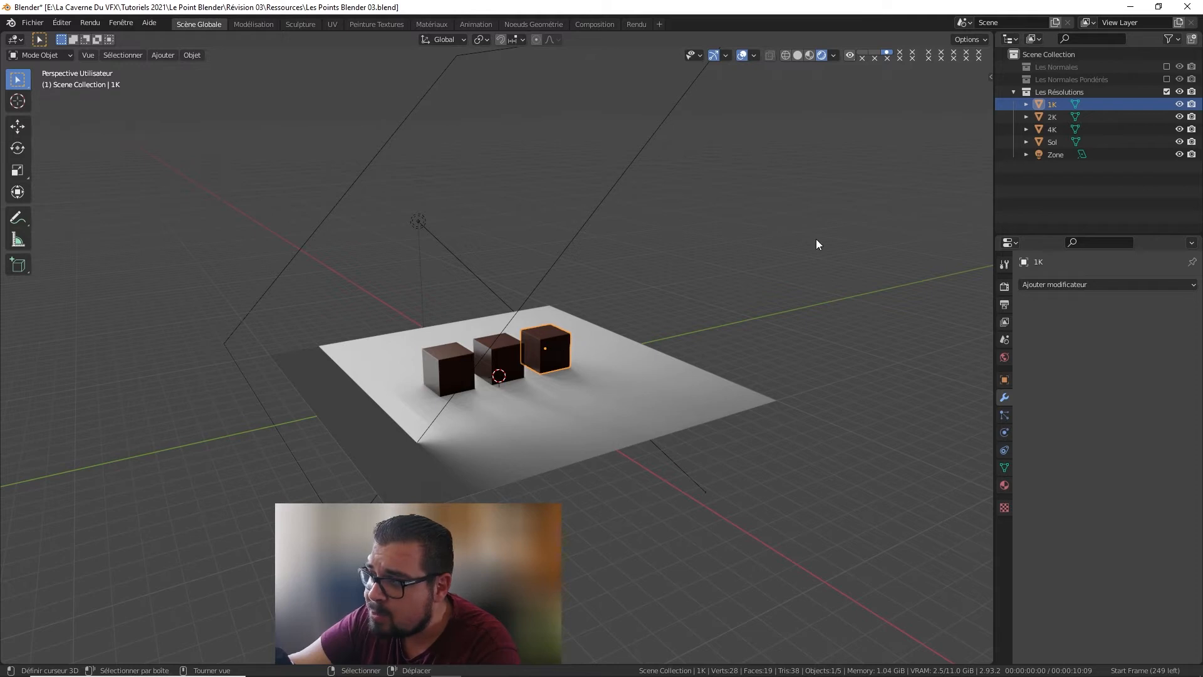
click(496, 351)
click(450, 360)
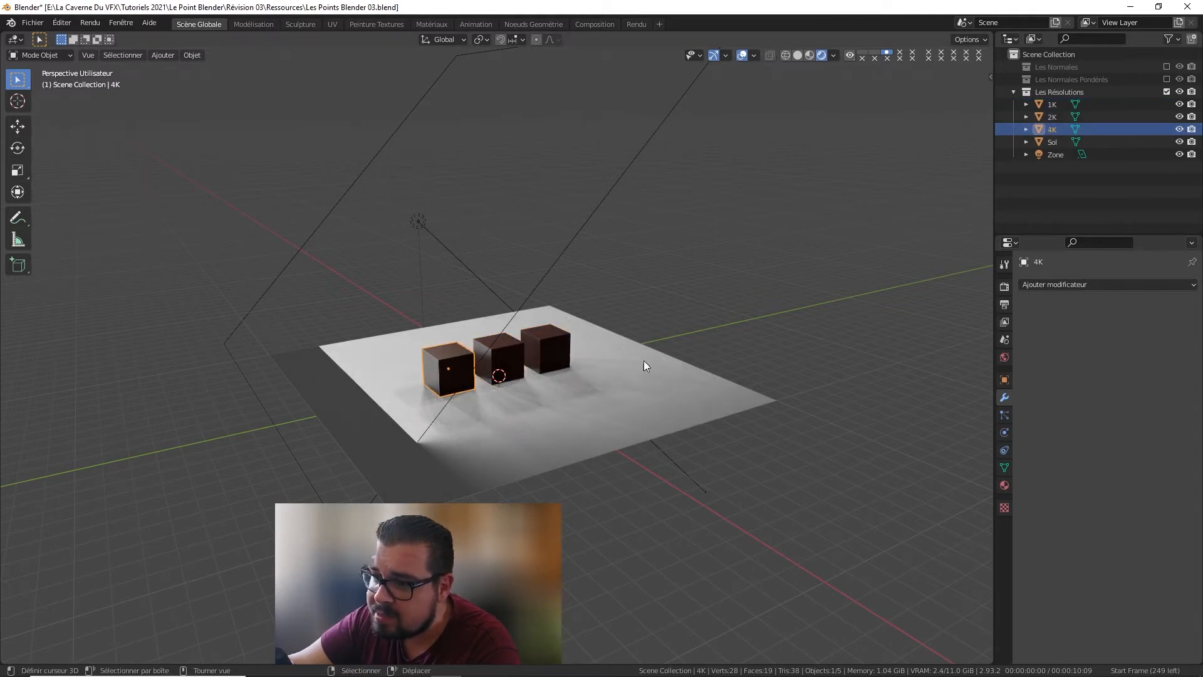
Step: Compare the surface texture detail of the 1K, 2K and 4K cubes up close, finishing on the 4K cube
middle_drag(644, 359, 485, 394)
scroll(627, 342, up, 4)
scroll(534, 359, up, 3)
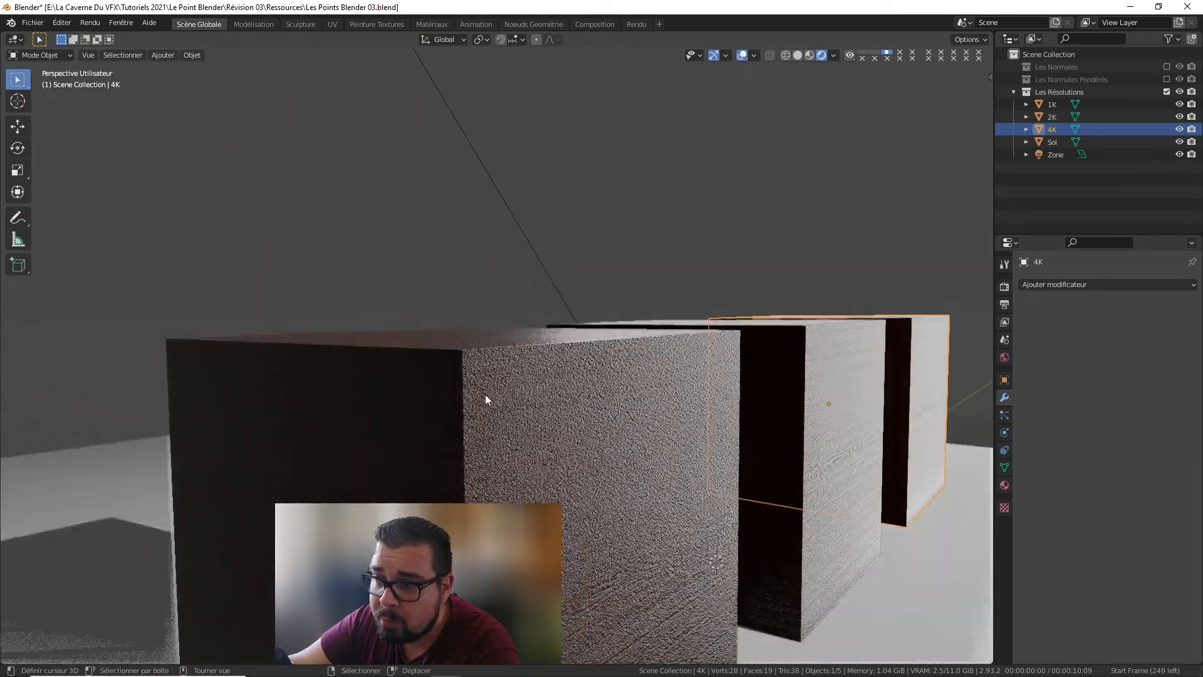
scroll(485, 393, up, 5)
scroll(480, 392, down, 3)
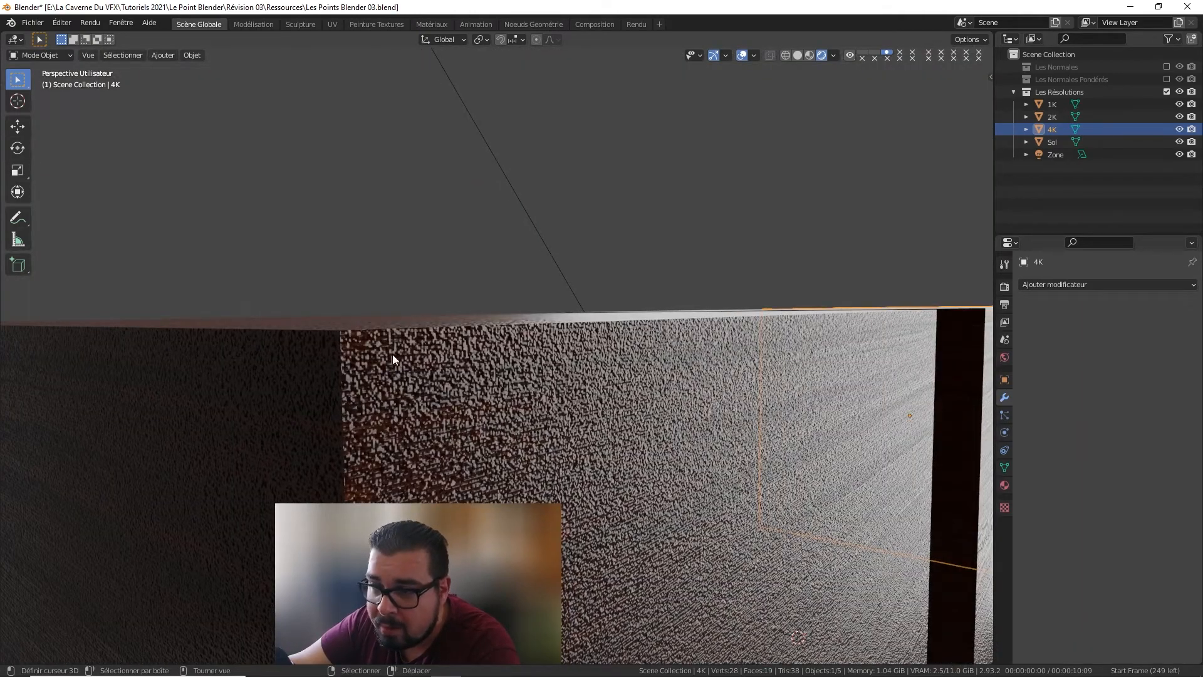
middle_drag(902, 329, 284, 318)
scroll(486, 374, up, 3)
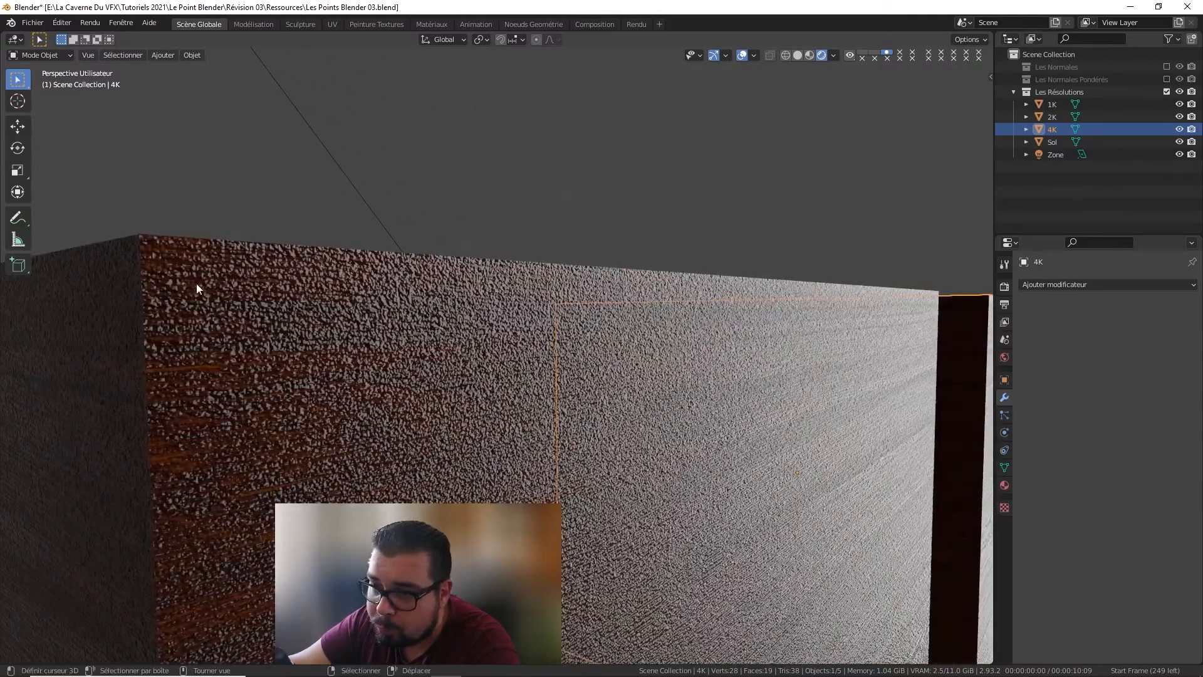
middle_drag(653, 320, 515, 347)
scroll(515, 344, up, 1)
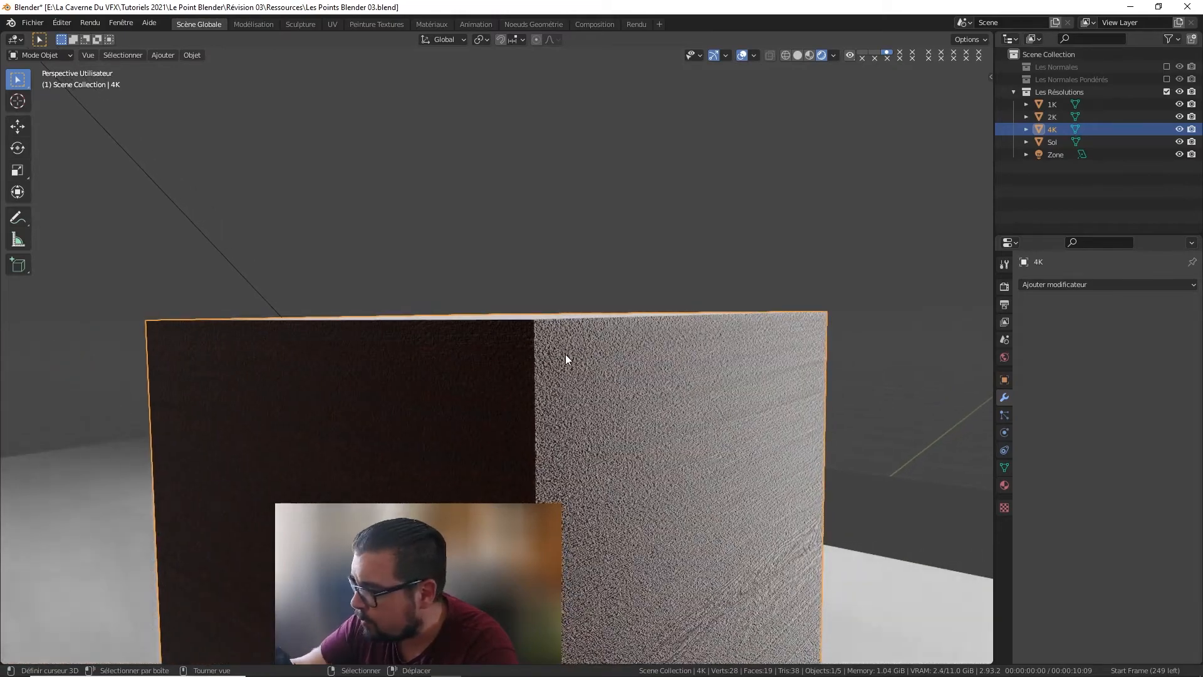
key(KP_Decimal)
middle_drag(382, 403, 408, 325)
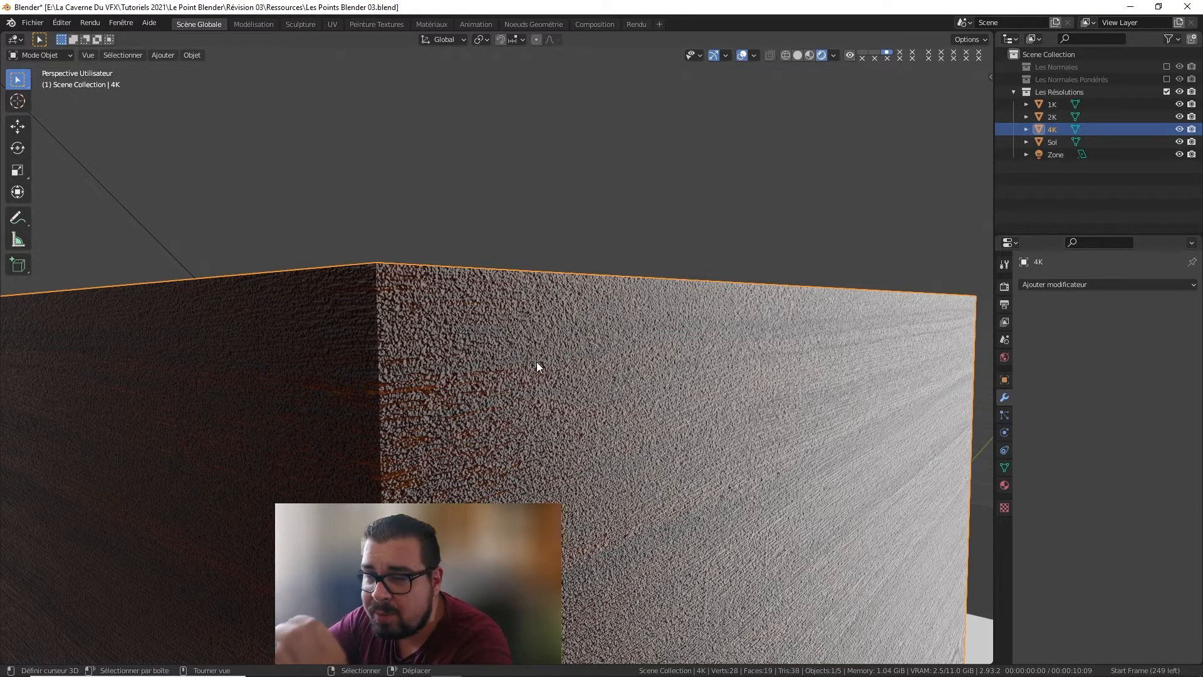
scroll(538, 362, down, 5)
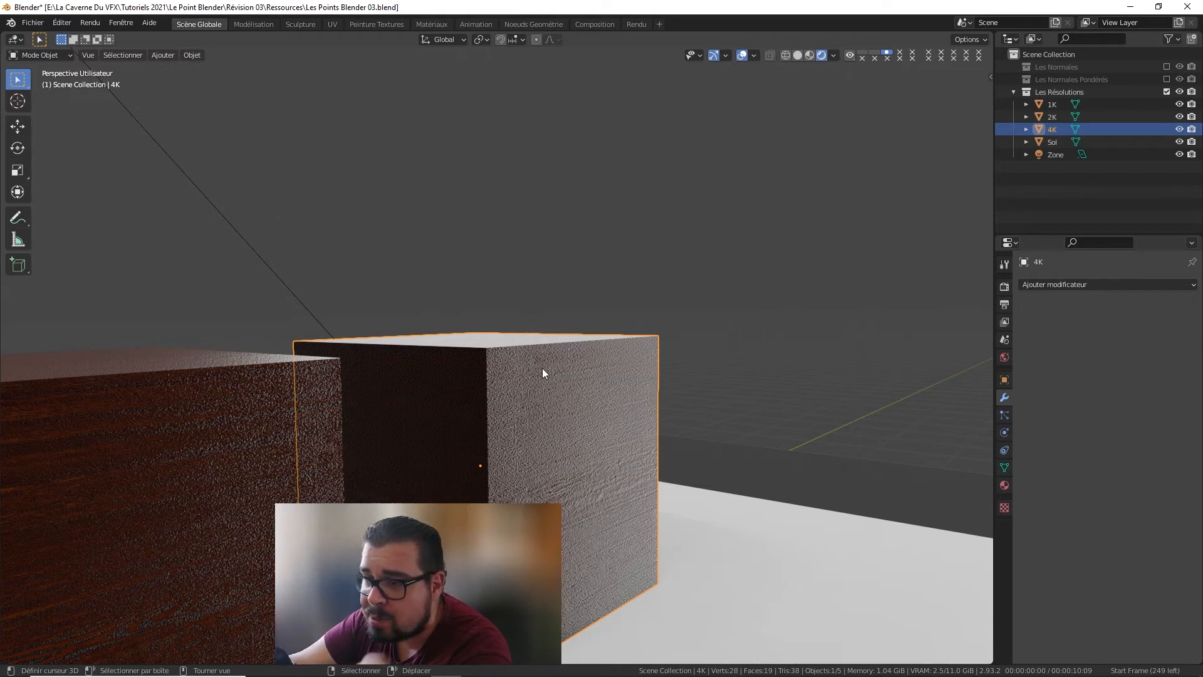
scroll(543, 367, down, 8)
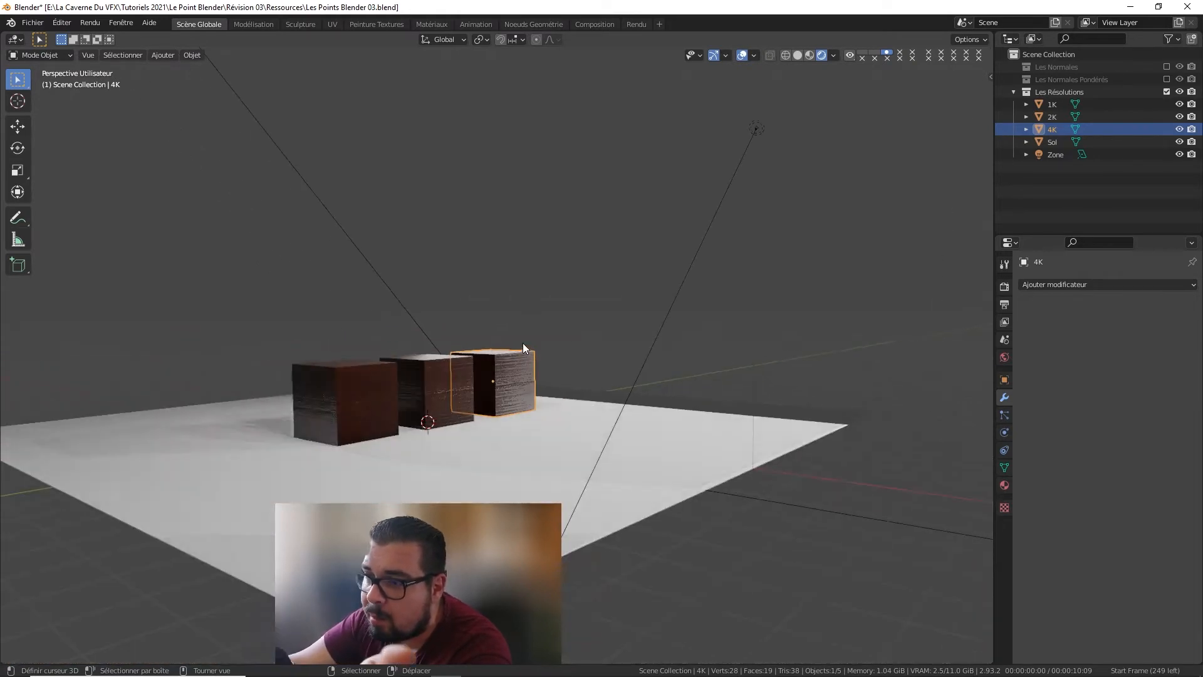
Step: Add a camera to the scene and look through it
mouse_move(509, 347)
middle_down()
mouse_move(513, 374)
mouse_move(513, 354)
middle_up()
key(shift+a)
mouse_move(529, 541)
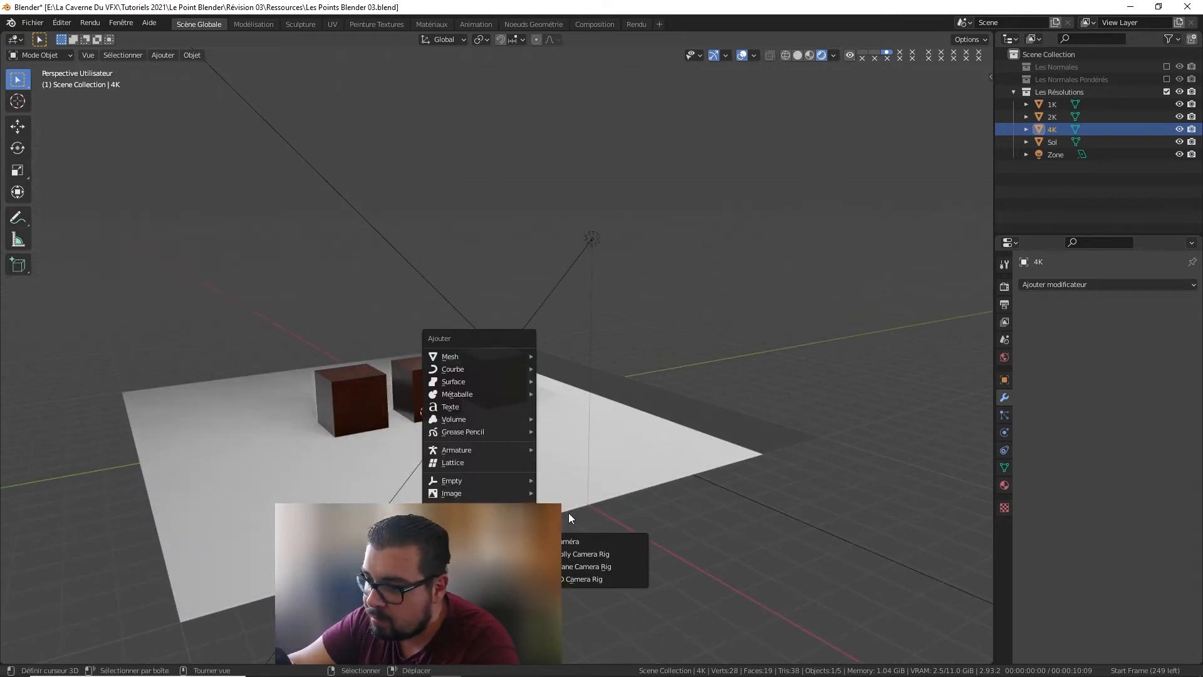
click(576, 540)
key(KP_0)
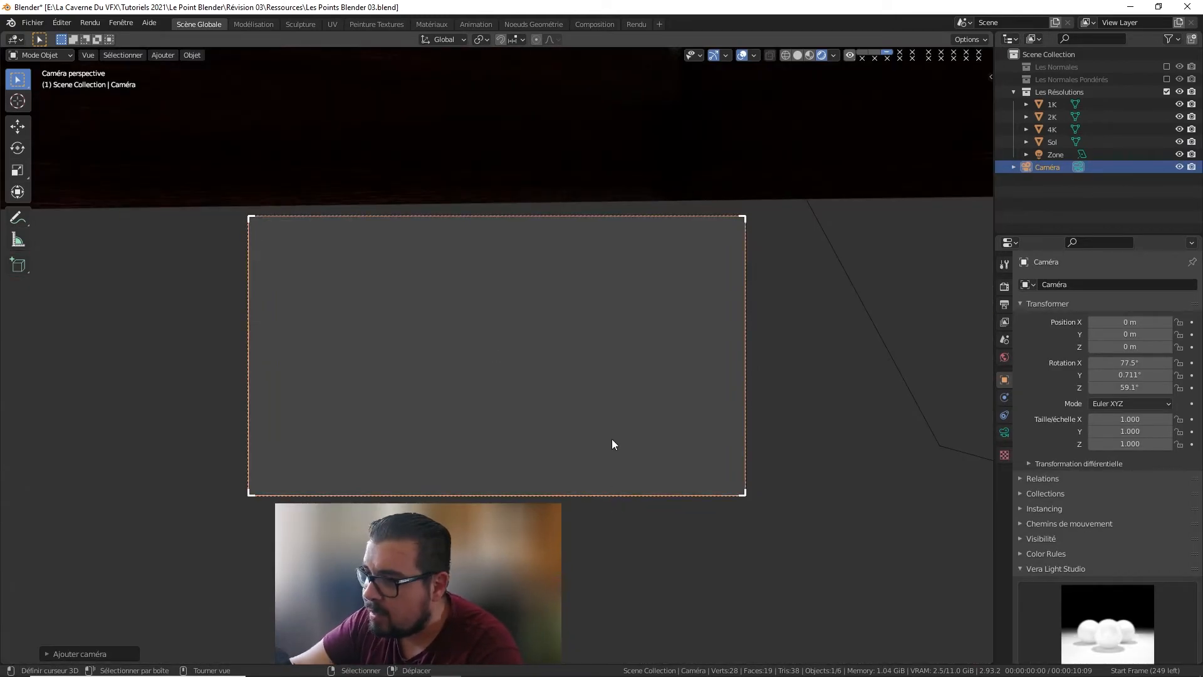
Step: Lock the camera to the view so that it follows viewport navigation
scroll(607, 434, up, 5)
key(n)
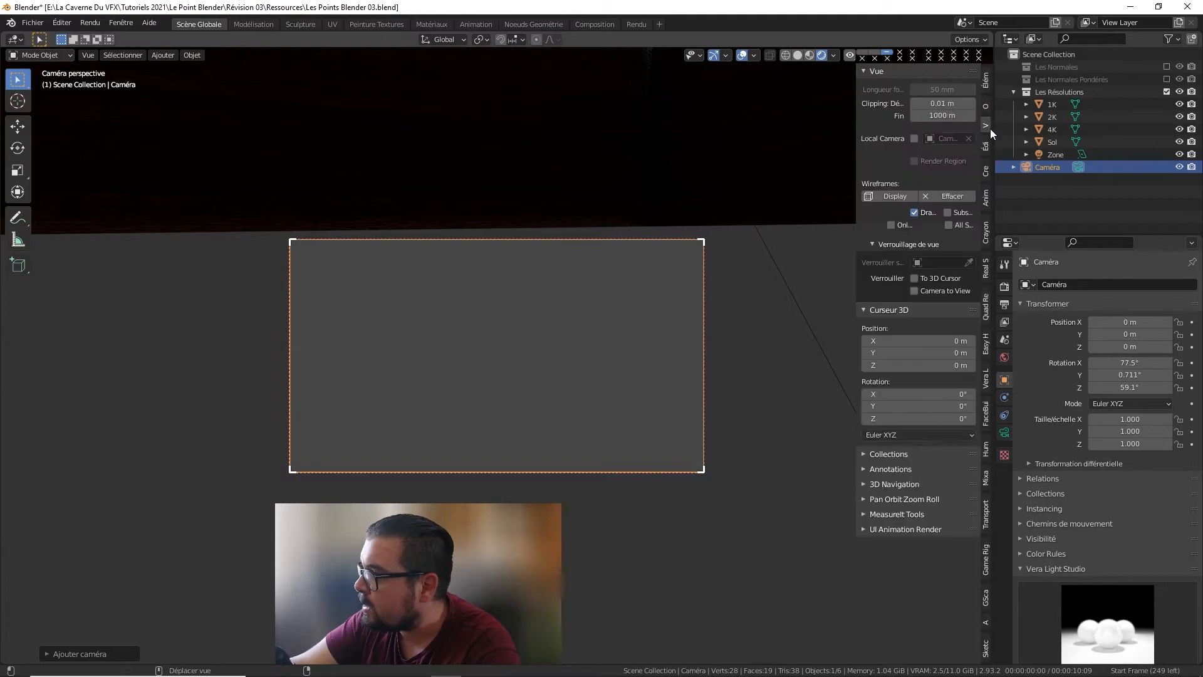
click(915, 290)
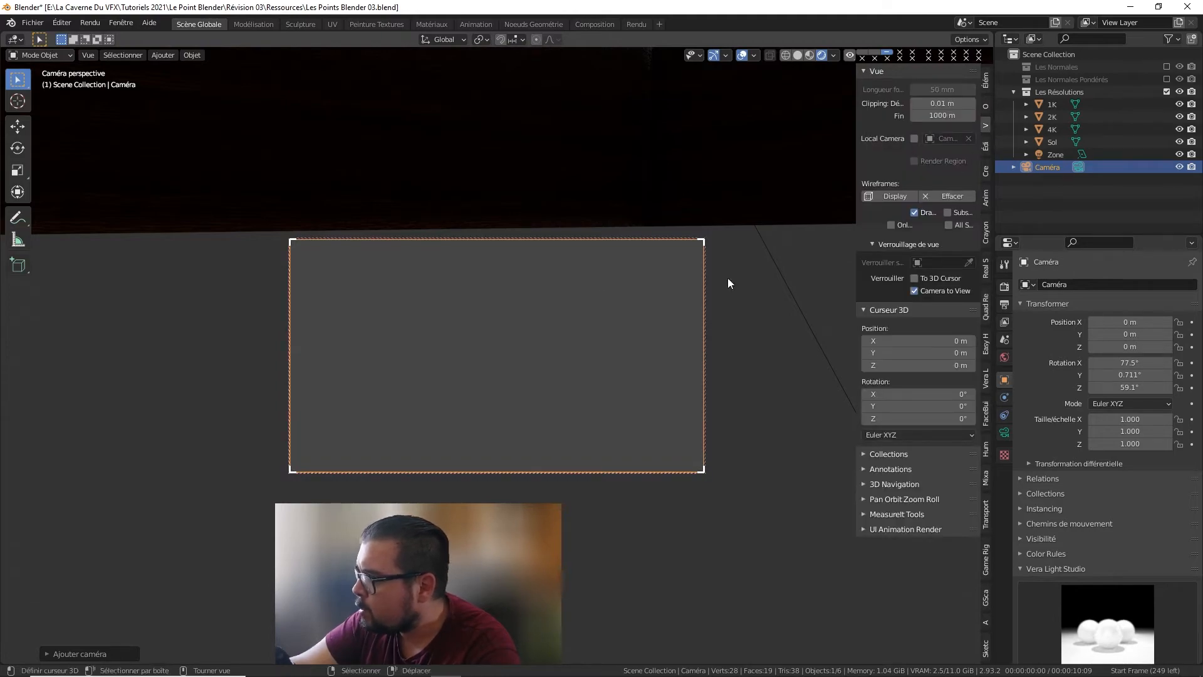
key(n)
Step: Fly the camera in close to the top of the 4K cube, and back out to frame all three cubes
scroll(573, 295, down, 10)
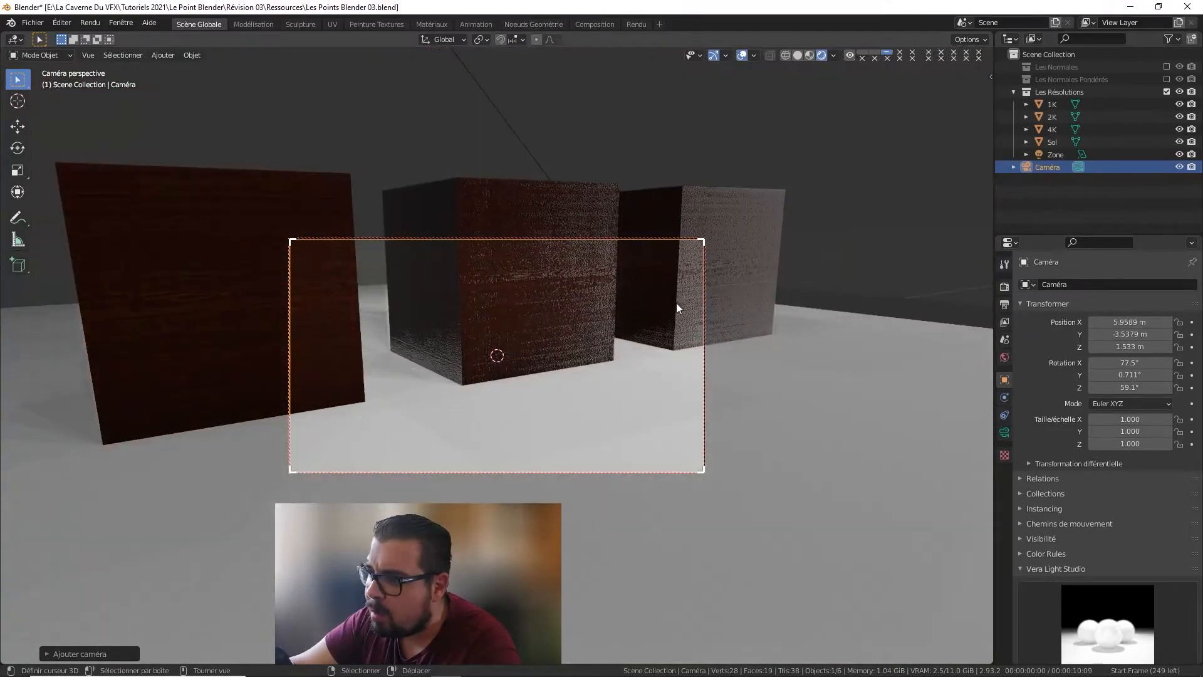
shift+middle_drag(675, 303, 534, 432)
scroll(493, 391, up, 4)
scroll(495, 368, up, 3)
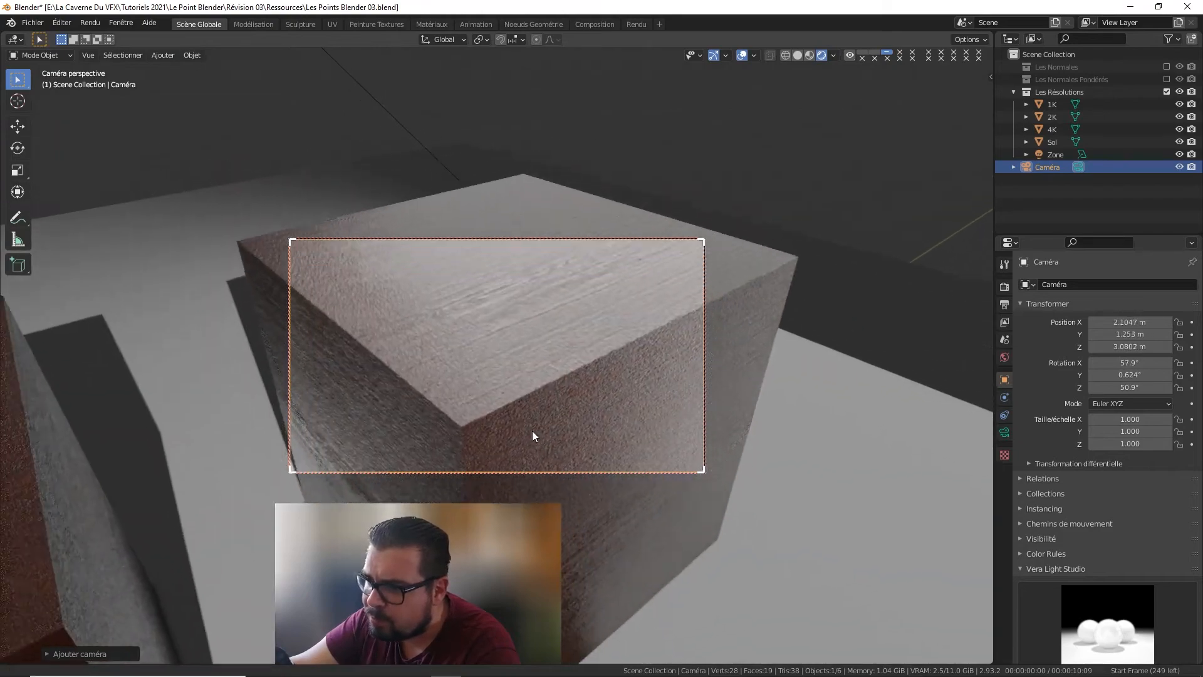
scroll(542, 443, up, 6)
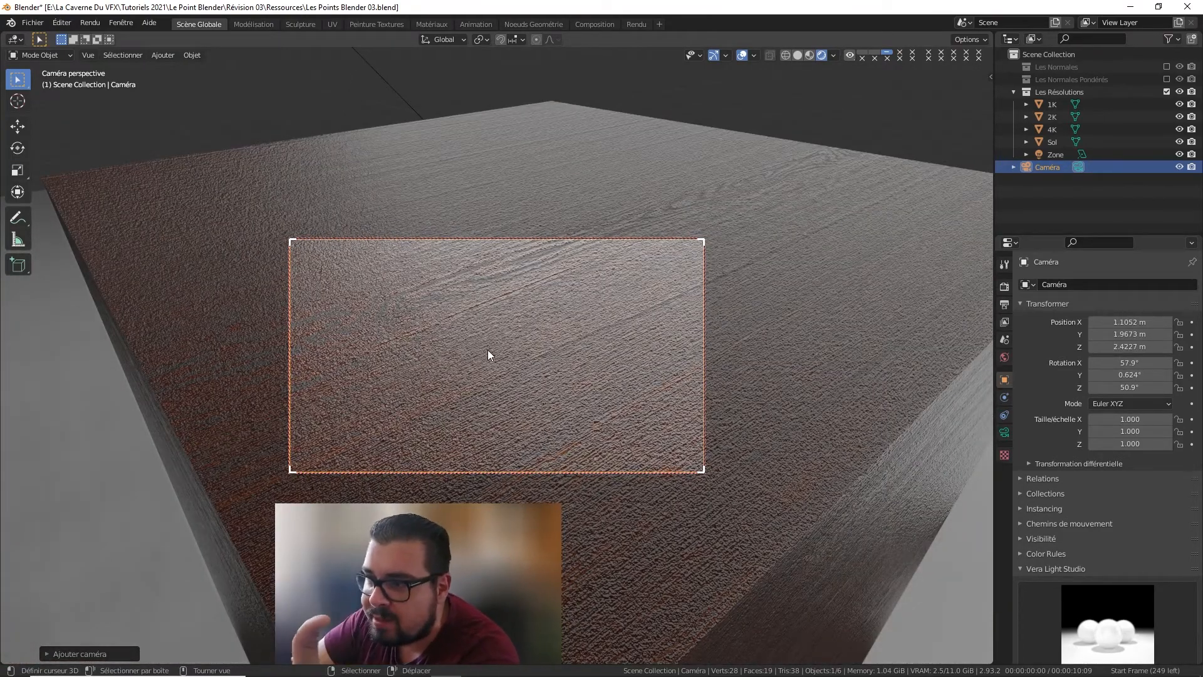
scroll(485, 357, down, 12)
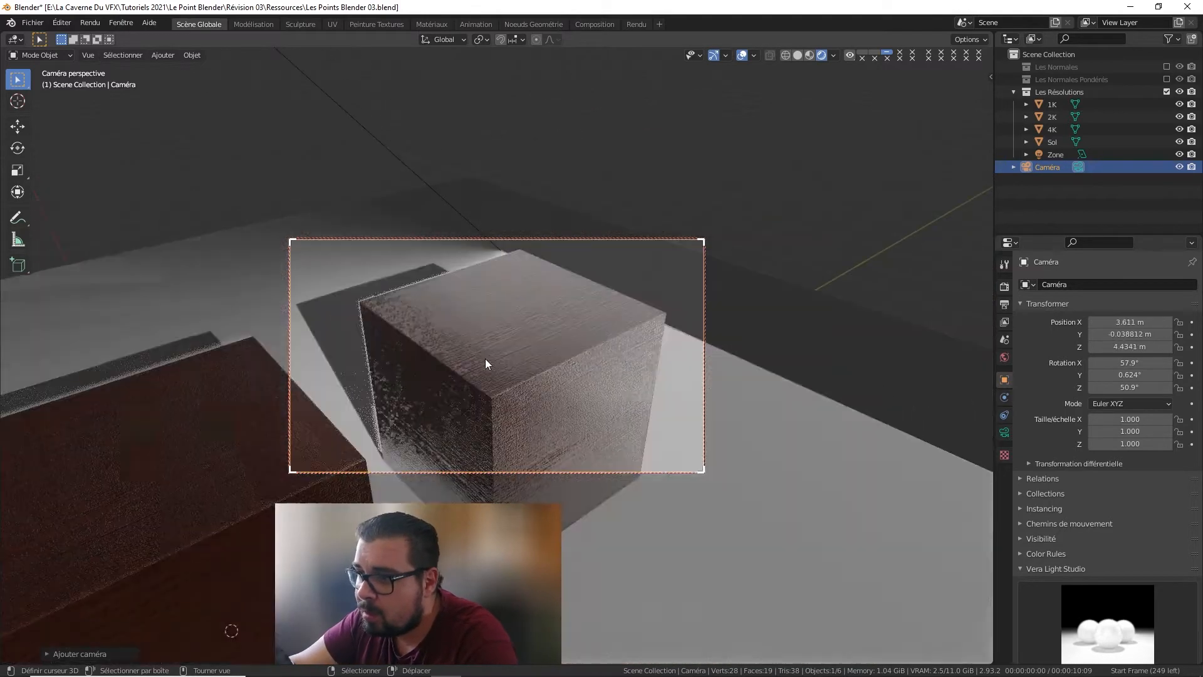
shift+middle_drag(460, 395, 525, 313)
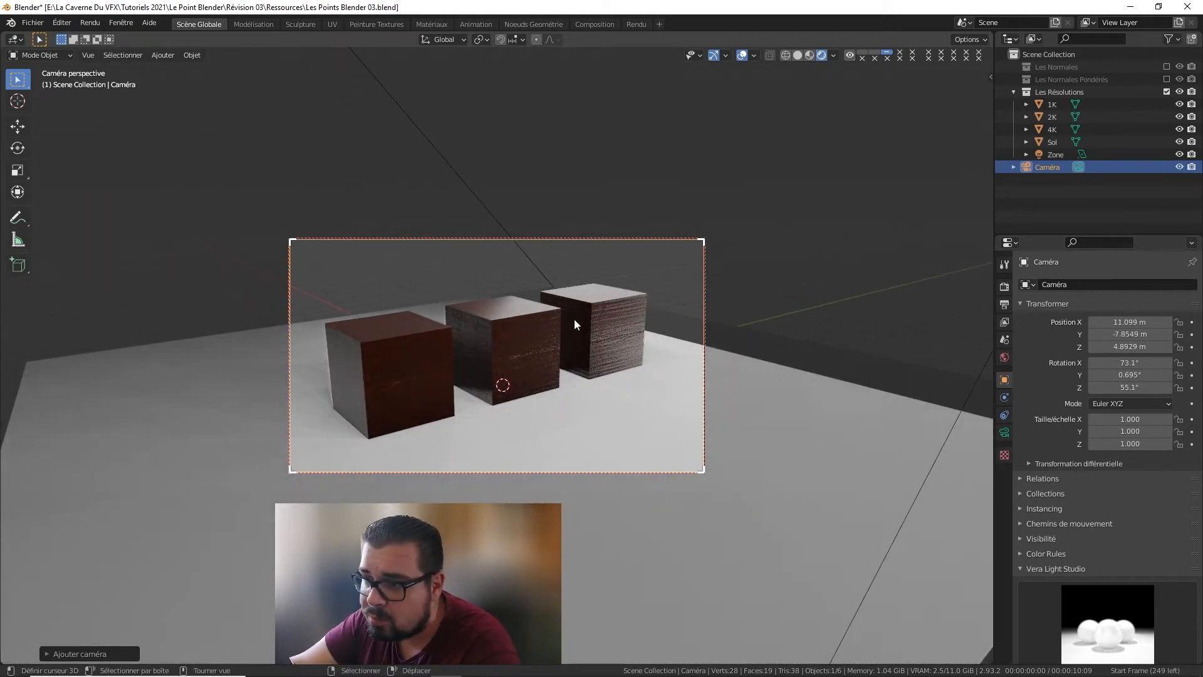
Step: Hide the 4K and 2K cubes together
click(616, 306)
shift+click(534, 317)
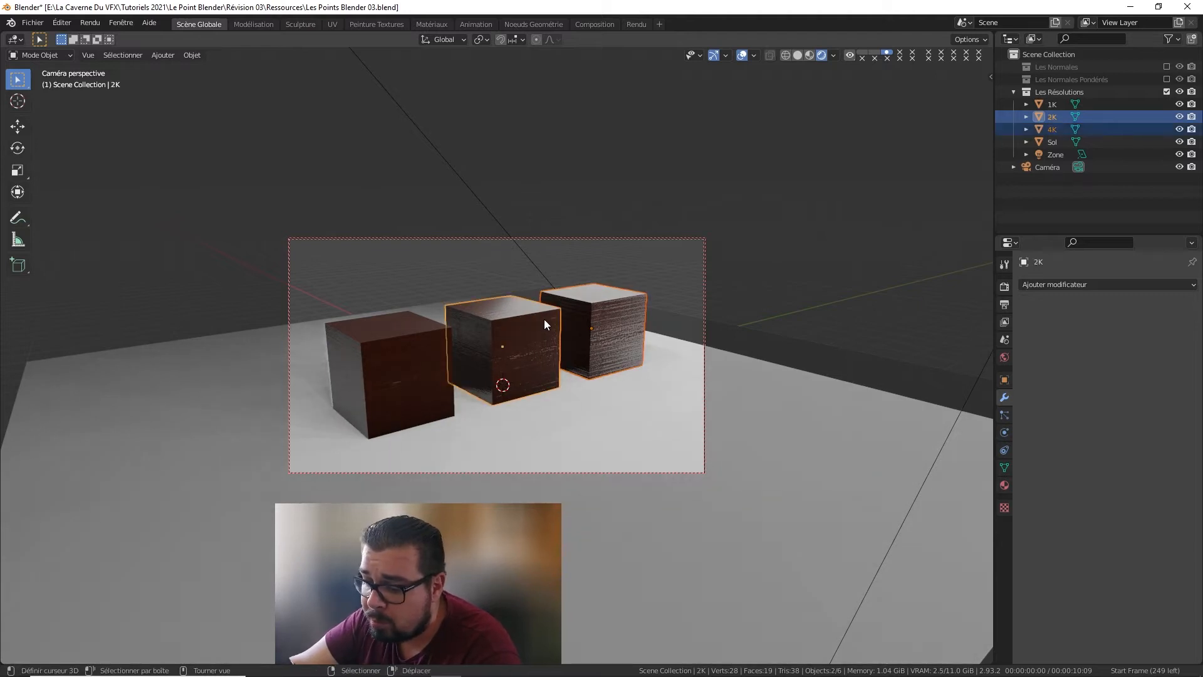
key(h)
Step: Duplicate the 1K cube 3 m along Y, repeat the duplication for a third cube, and deselect everything
click(444, 337)
key(shift+d)
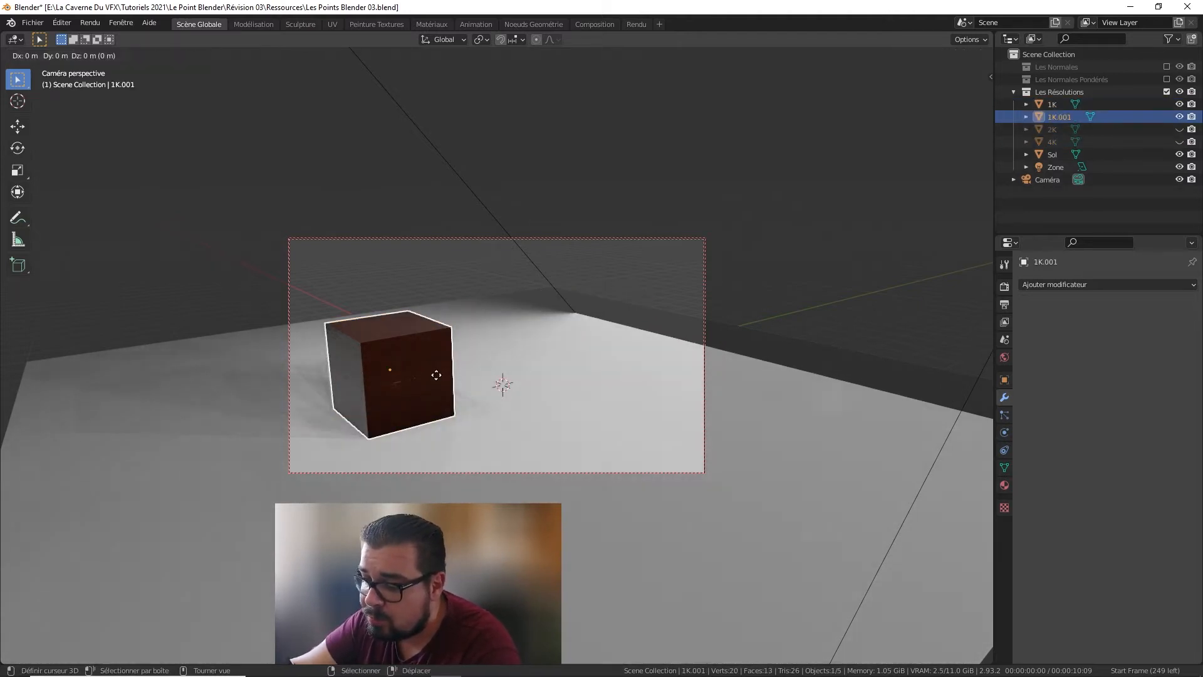
text(x3)
key(Return)
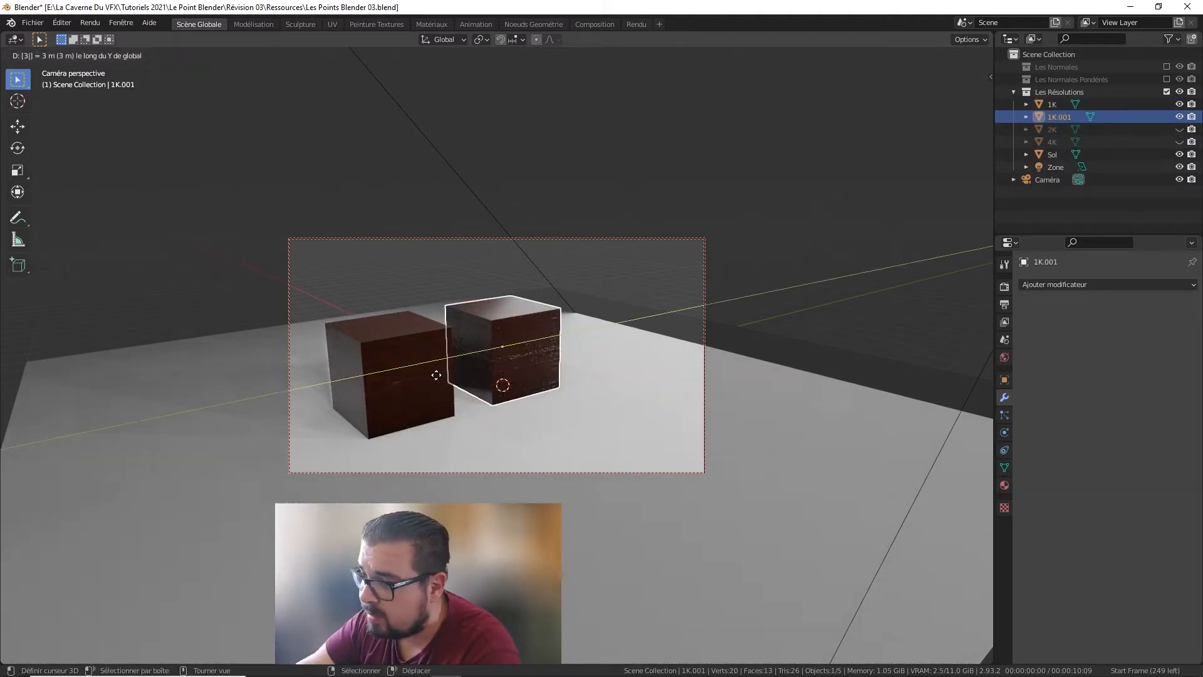
key(shift+r)
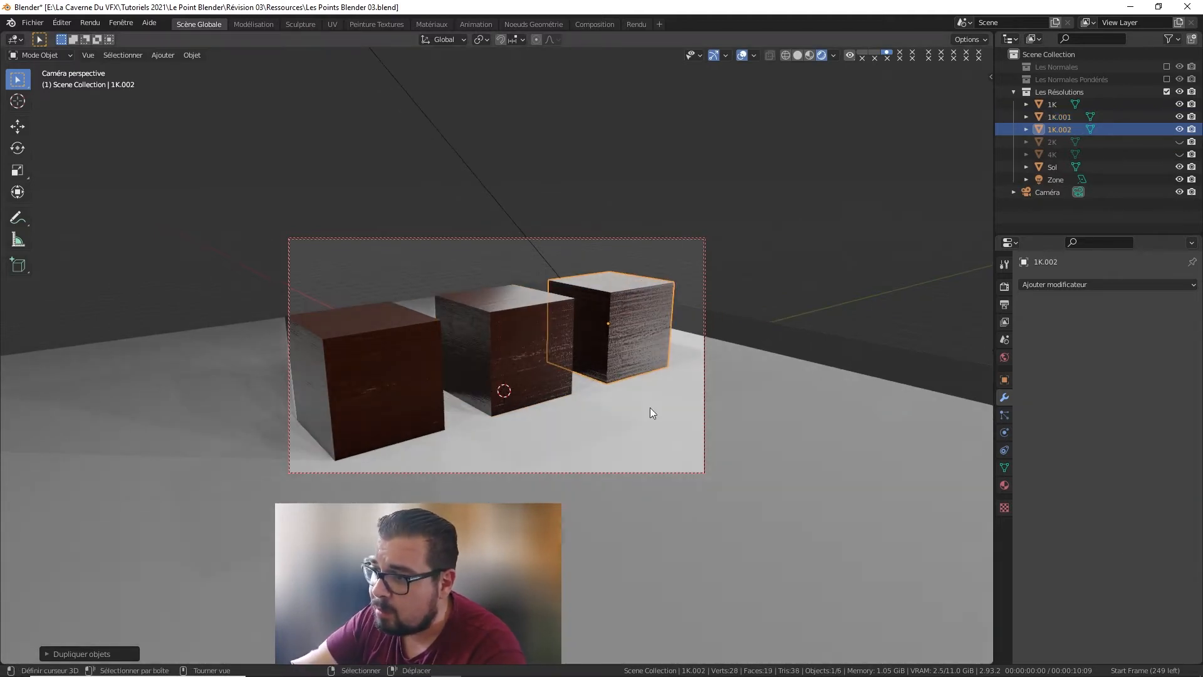
key(a)
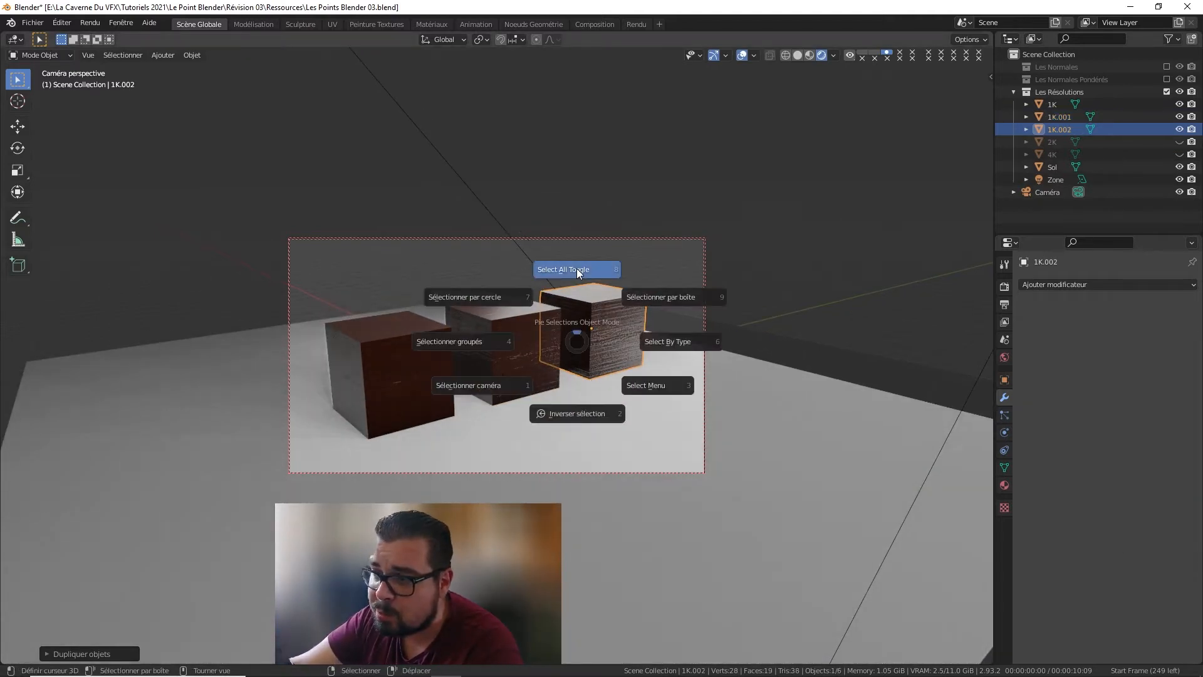
click(576, 269)
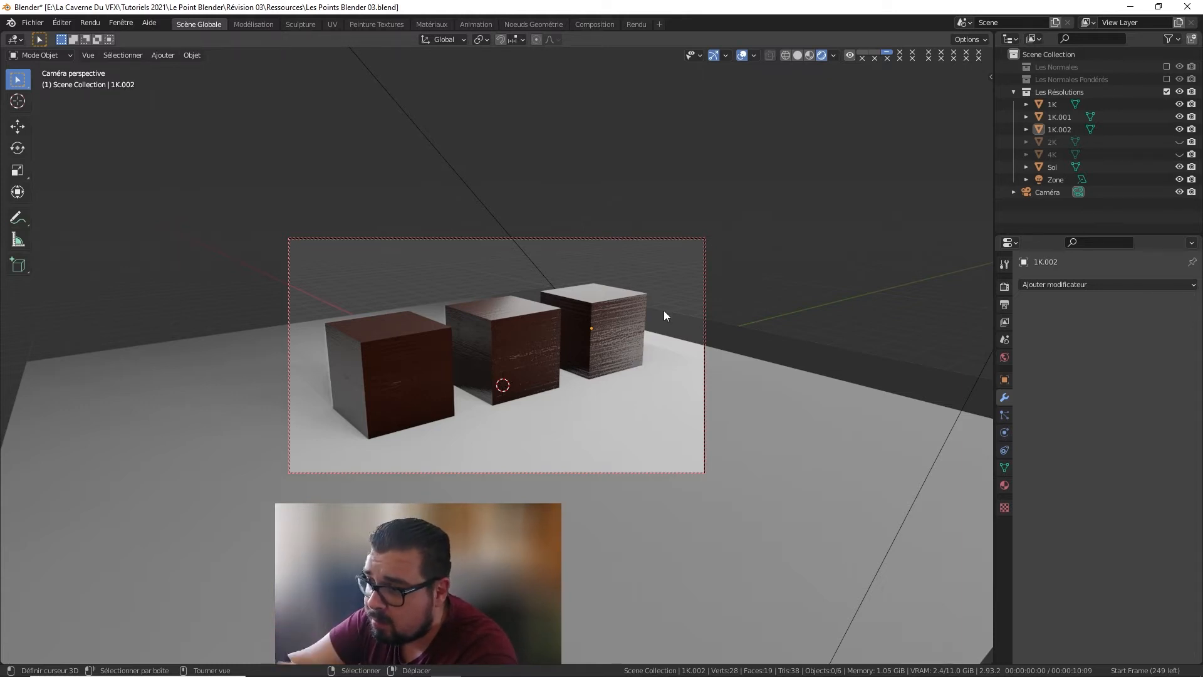
Step: Delete both copies of the 1K cube and unhide the 2K and 4K cubes
click(1055, 128)
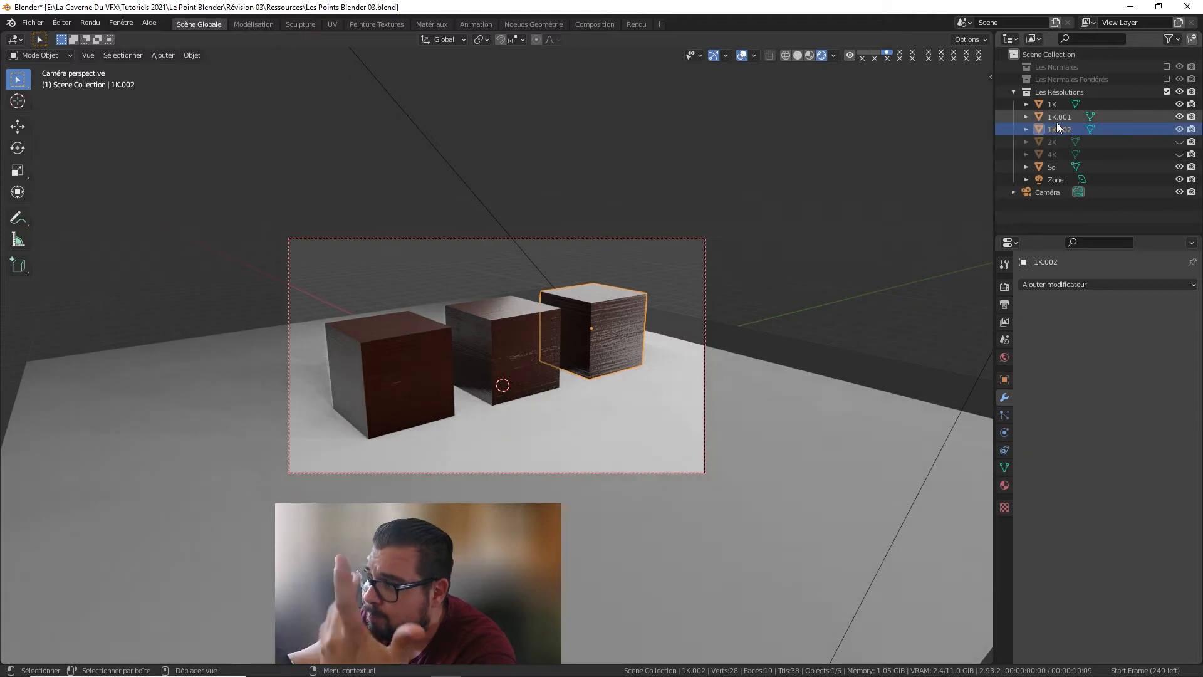
ctrl+click(1056, 120)
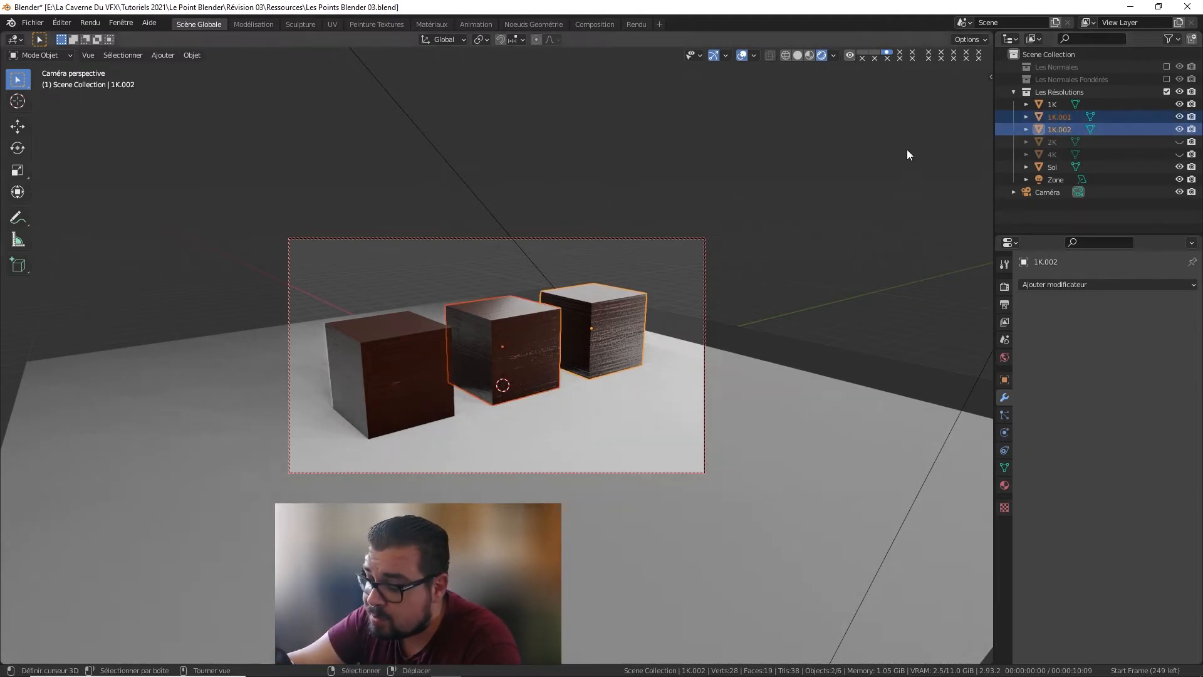
key(x)
click(847, 188)
click(1178, 117)
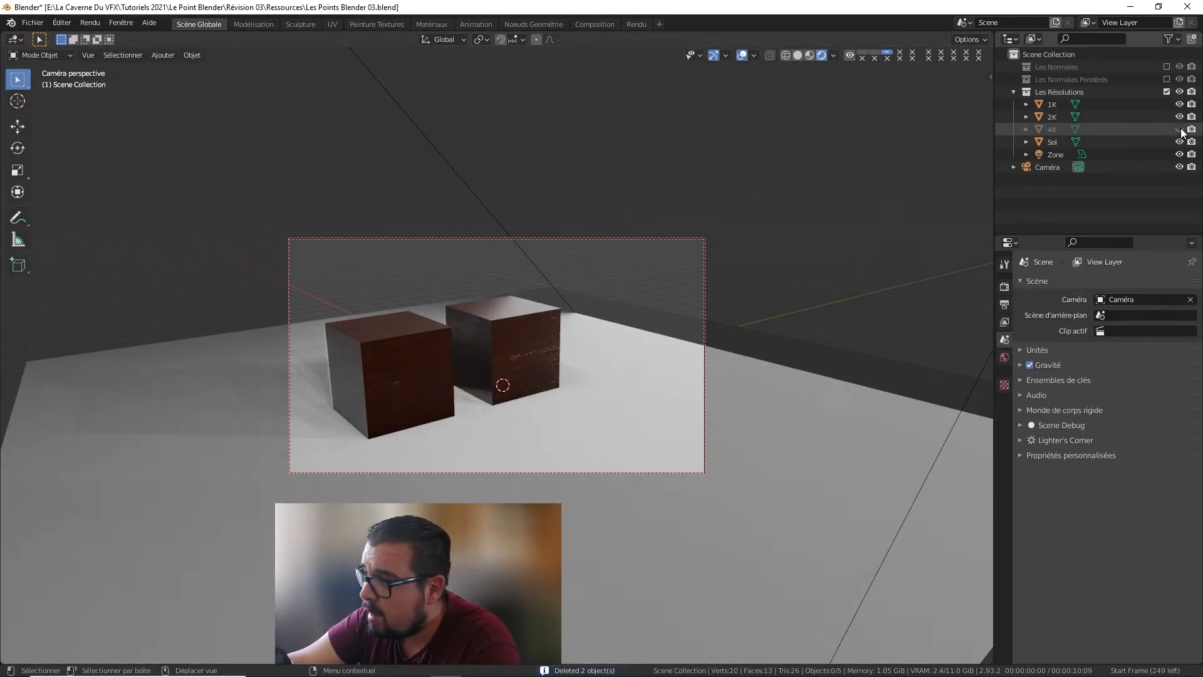
click(1178, 129)
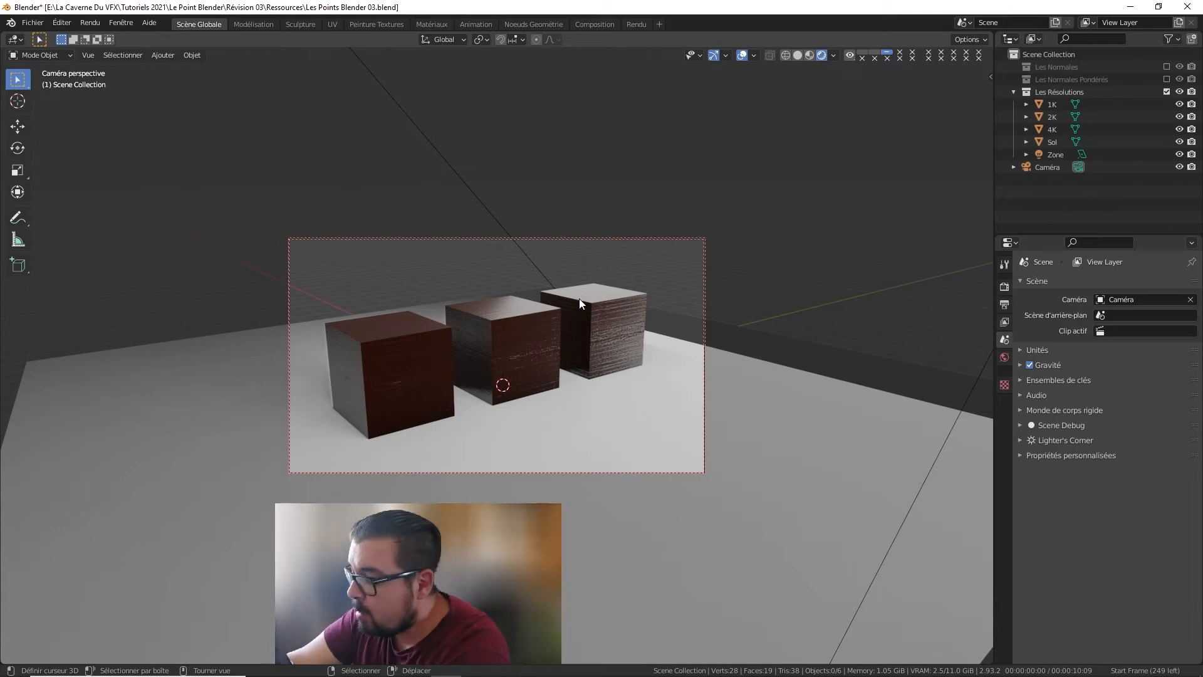
Step: Delete the 4K and 2K cubes, keeping only the 1K cube on the floor
middle_drag(579, 298, 719, 272)
click(649, 335)
key(x)
click(700, 283)
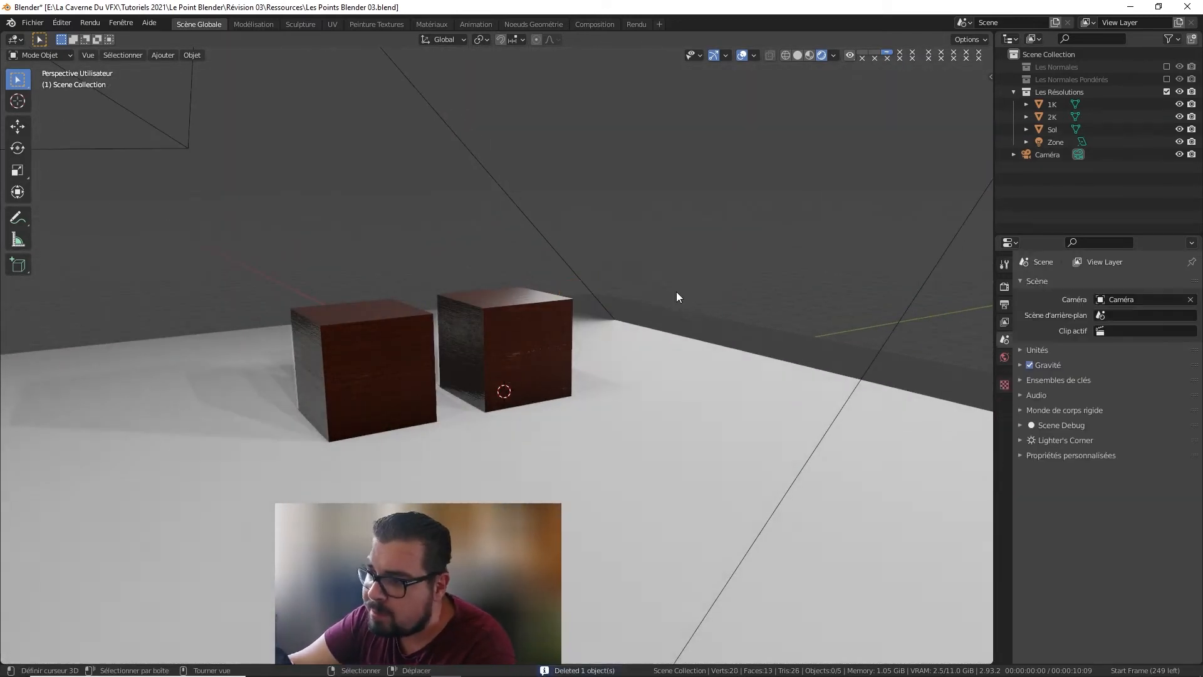
click(526, 354)
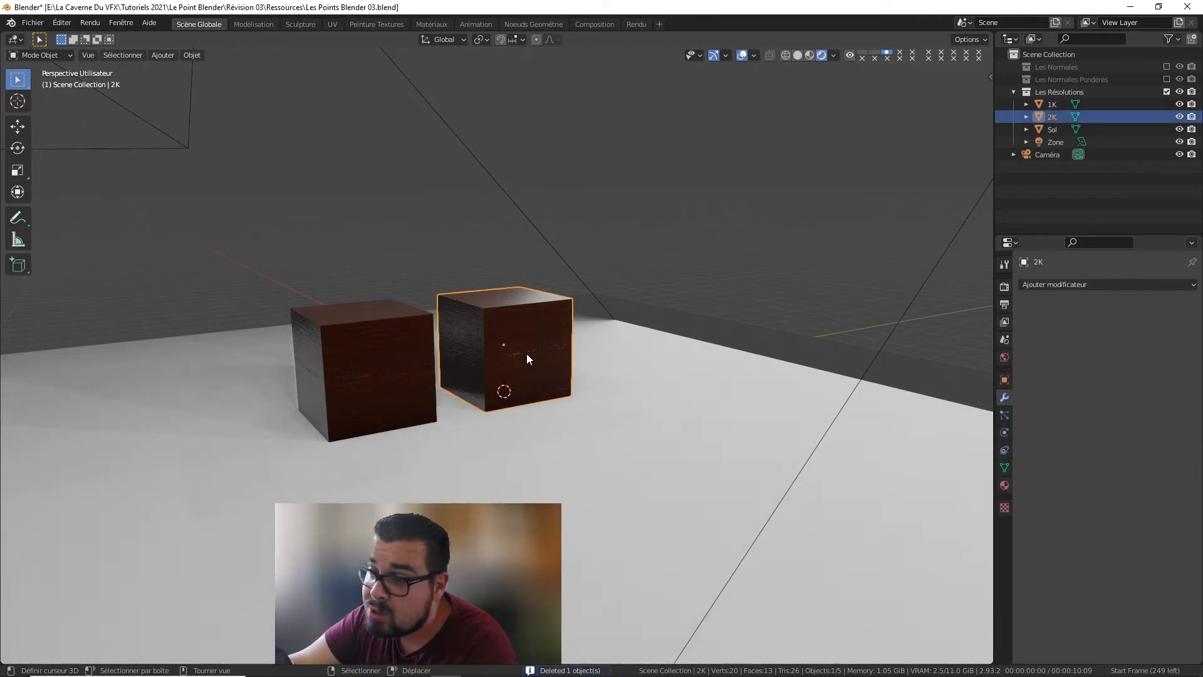
key(x)
click(568, 294)
middle_drag(377, 345, 488, 336)
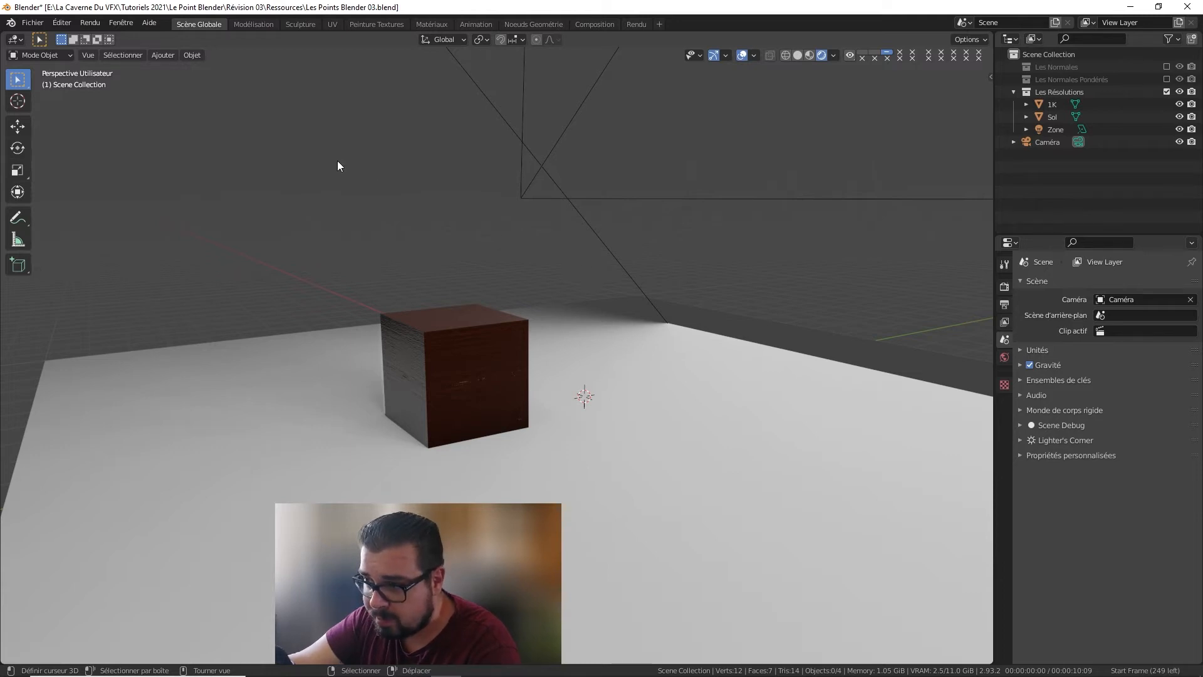
Step: Examine the Nettoyer (clean-up) commands for unused data-blocks and their Quick Favorites option
click(33, 23)
mouse_move(80, 241)
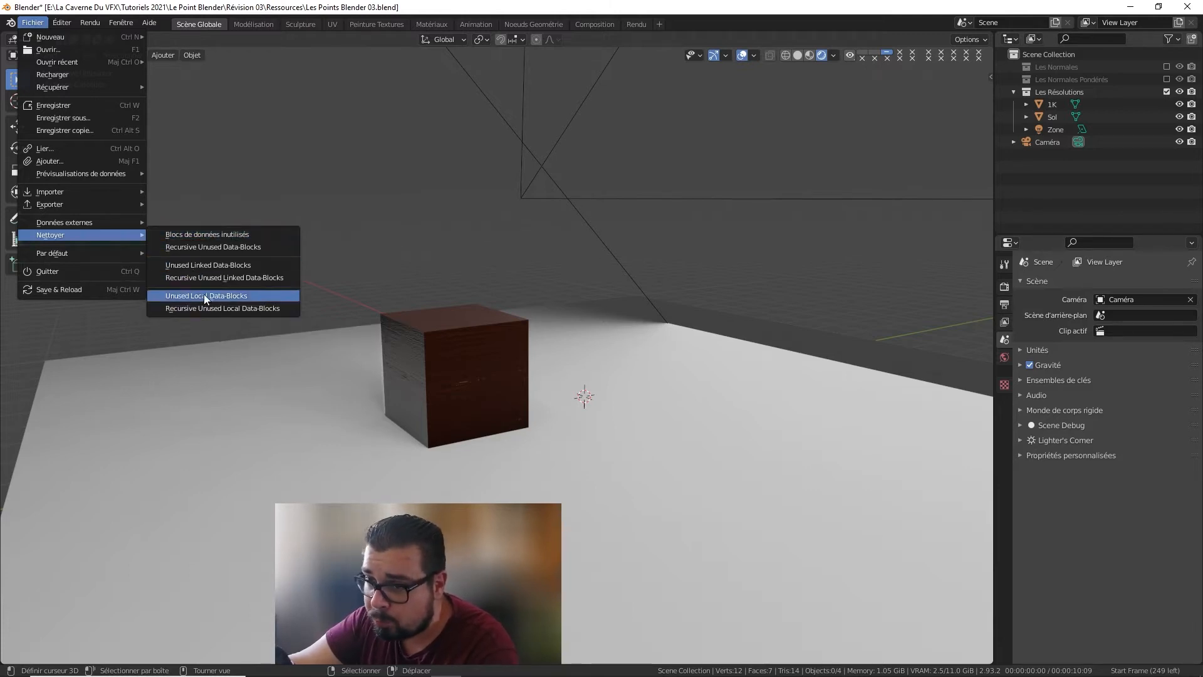
right_click(95, 232)
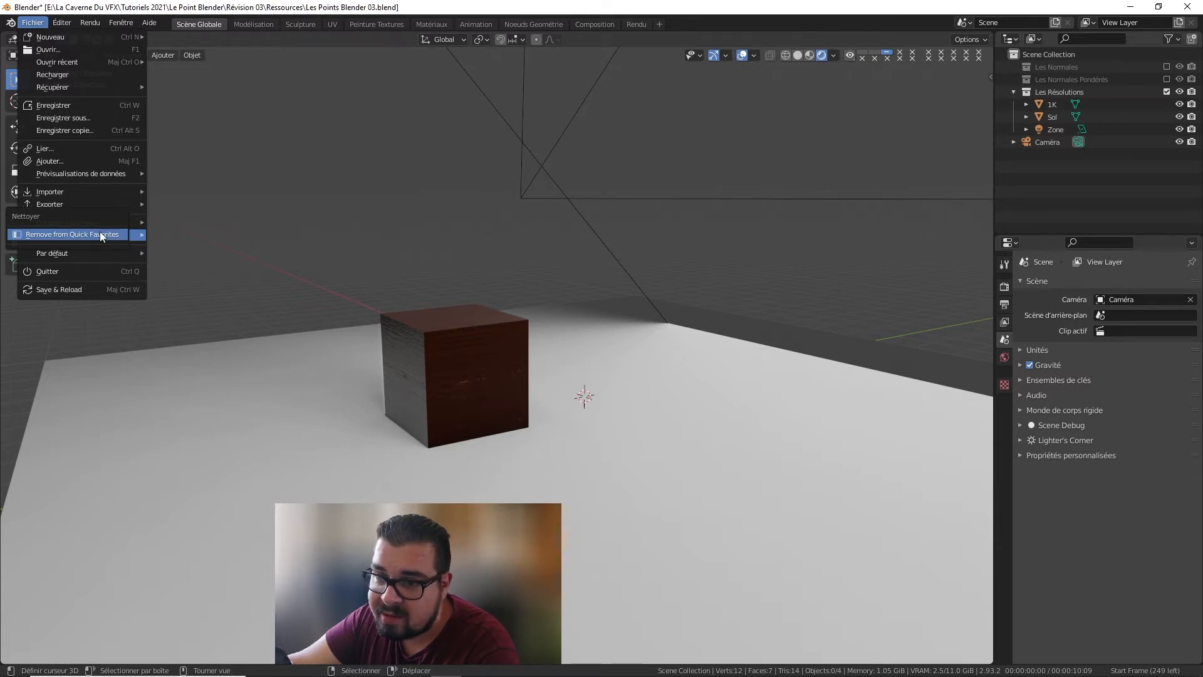
click(99, 235)
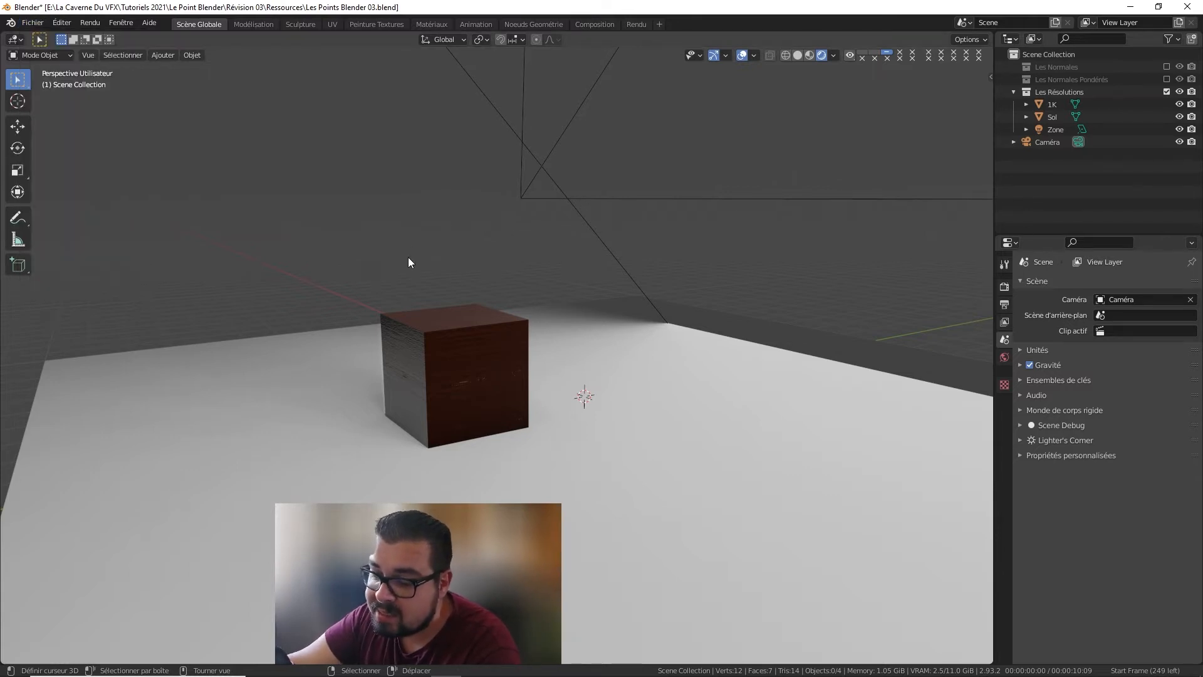
Step: Purge the file's unused data-blocks (Blocs de données inutilisés), confirming the removal of unused materials and meshes
key(q)
mouse_move(333, 348)
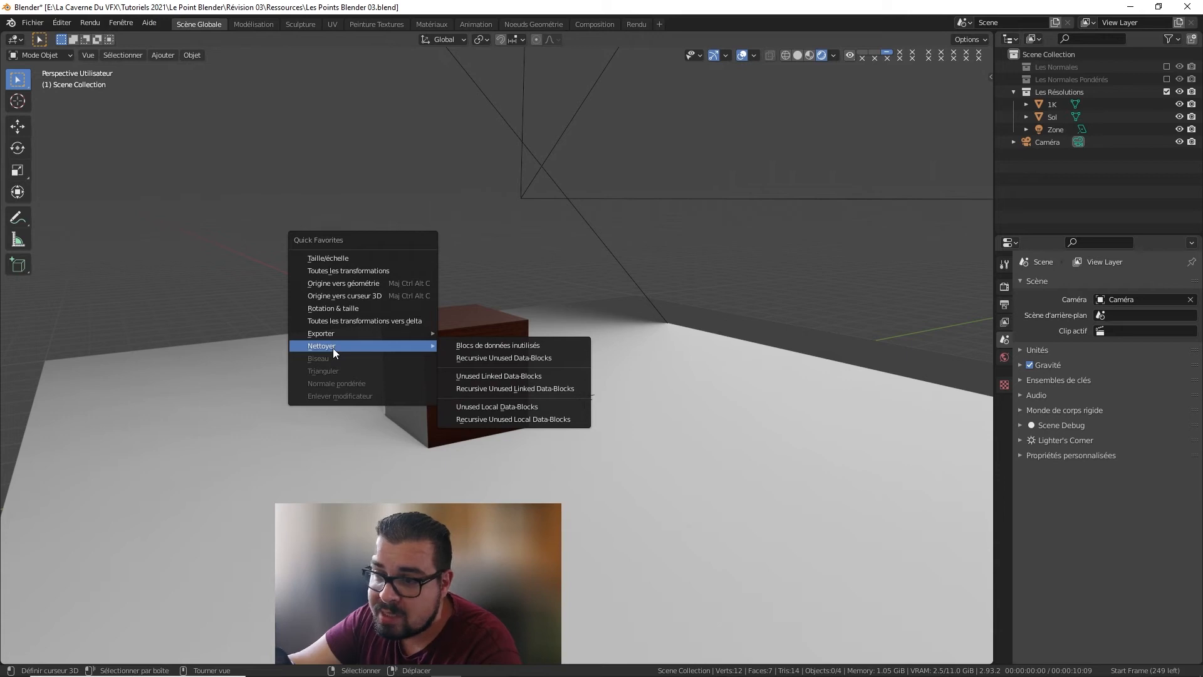
click(501, 345)
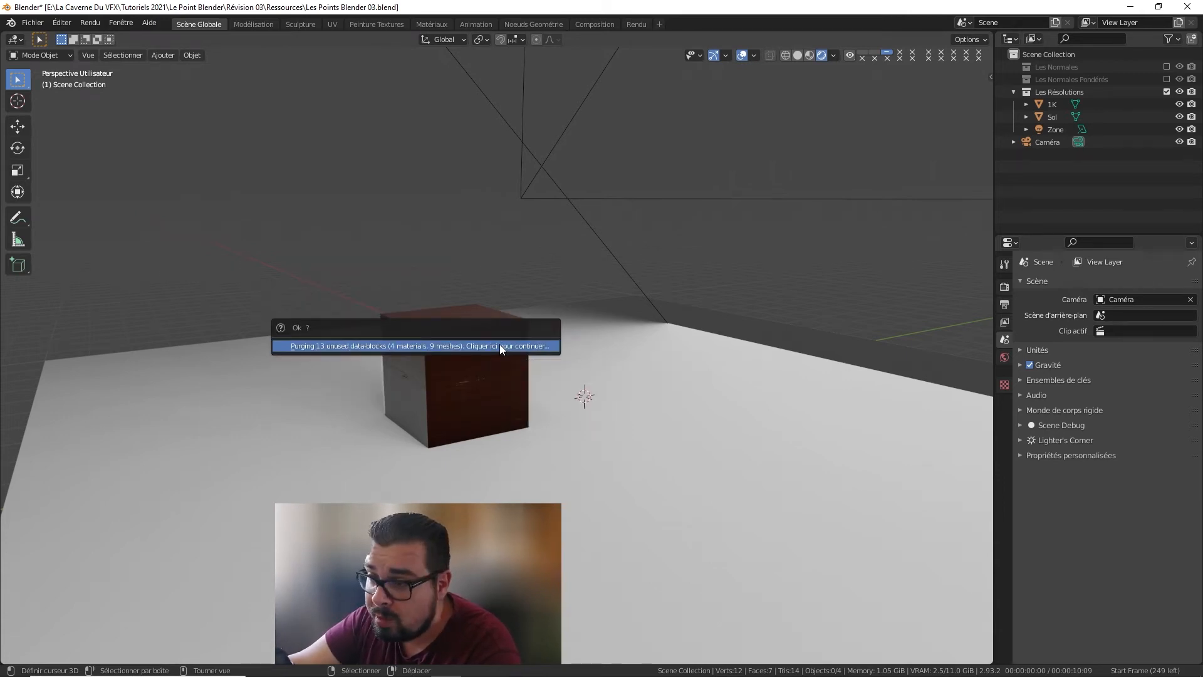
click(501, 346)
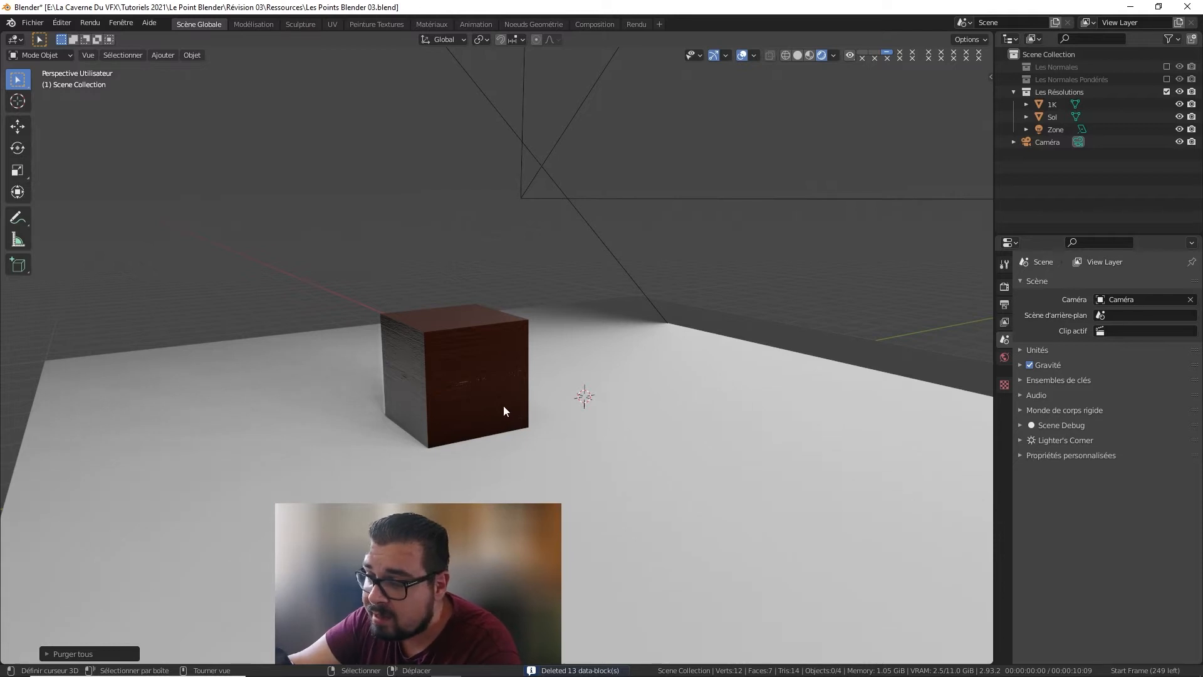
Step: Repeat the unused data-blocks purge several times until the leftover texture images are removed as well
key(q)
mouse_move(497, 316)
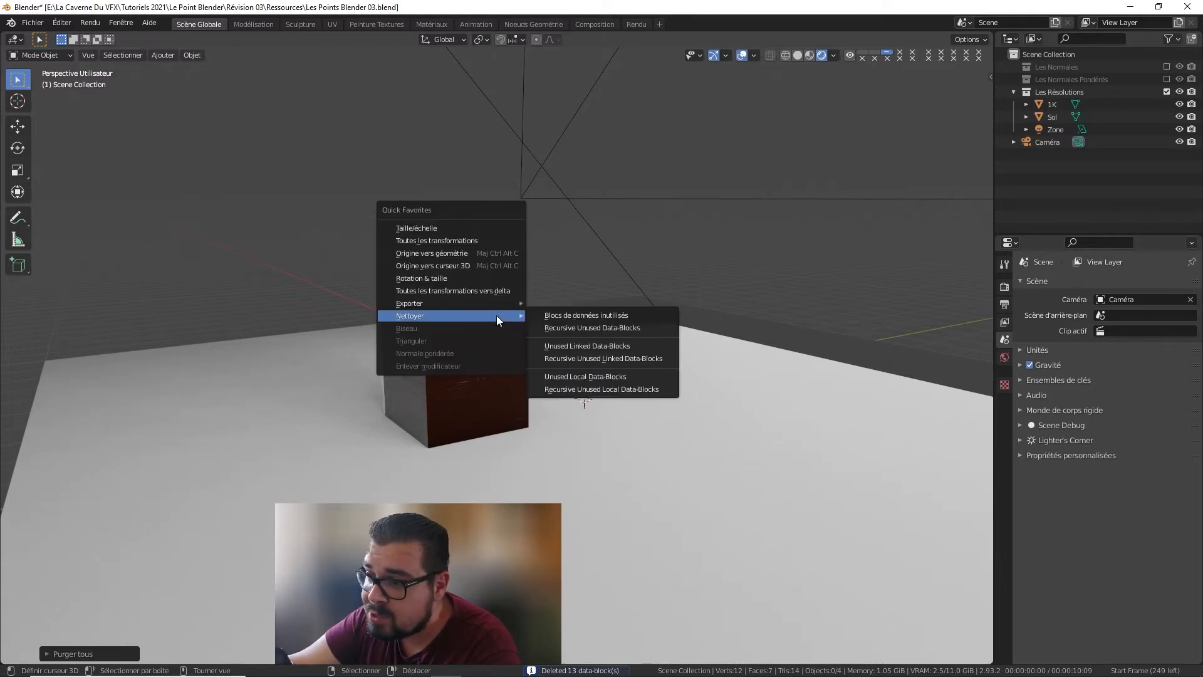
click(589, 315)
click(590, 318)
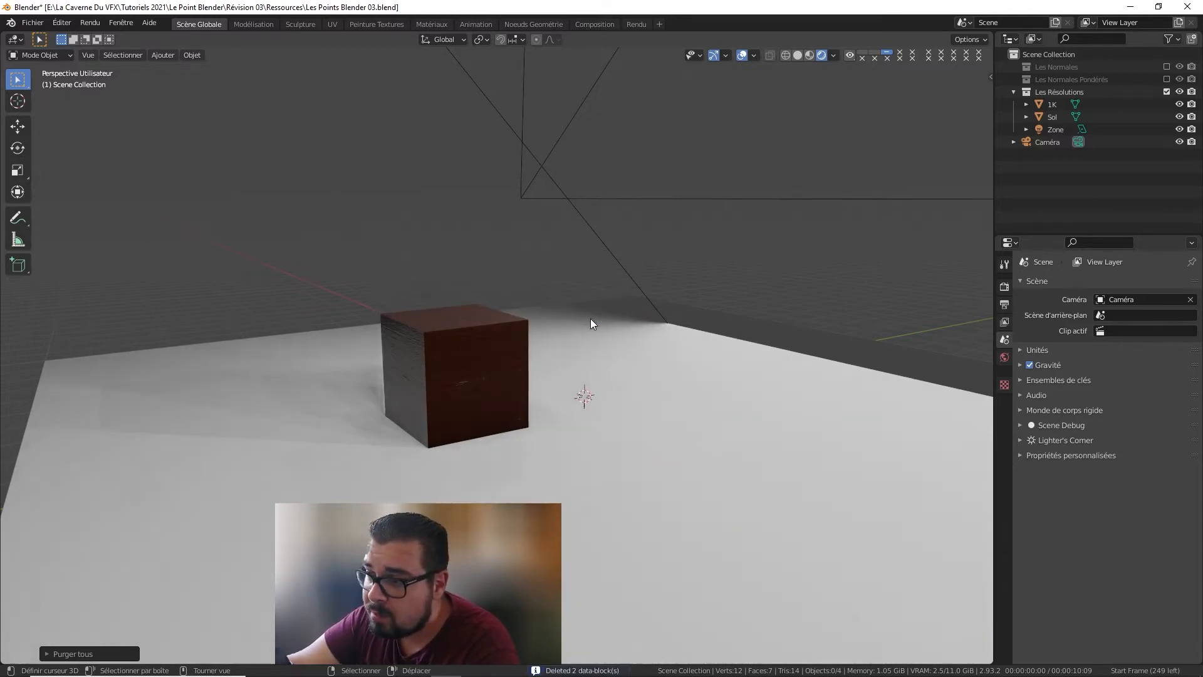
key(q)
mouse_move(594, 318)
click(679, 318)
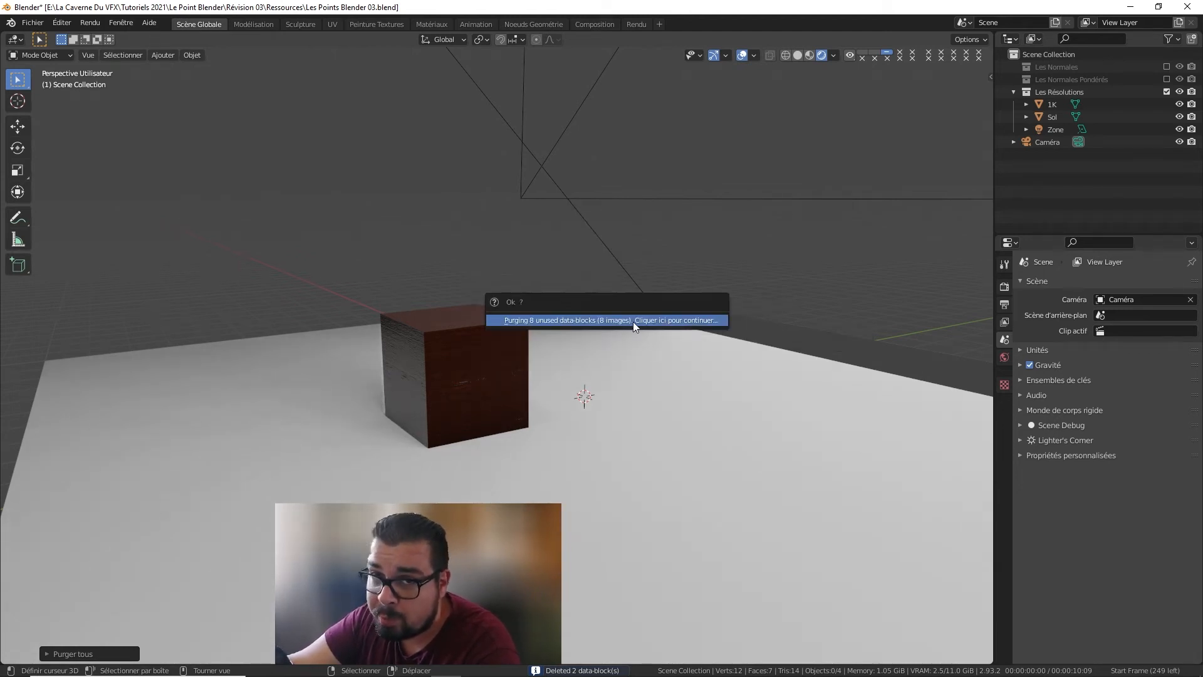
click(632, 321)
key(q)
mouse_move(633, 322)
click(703, 325)
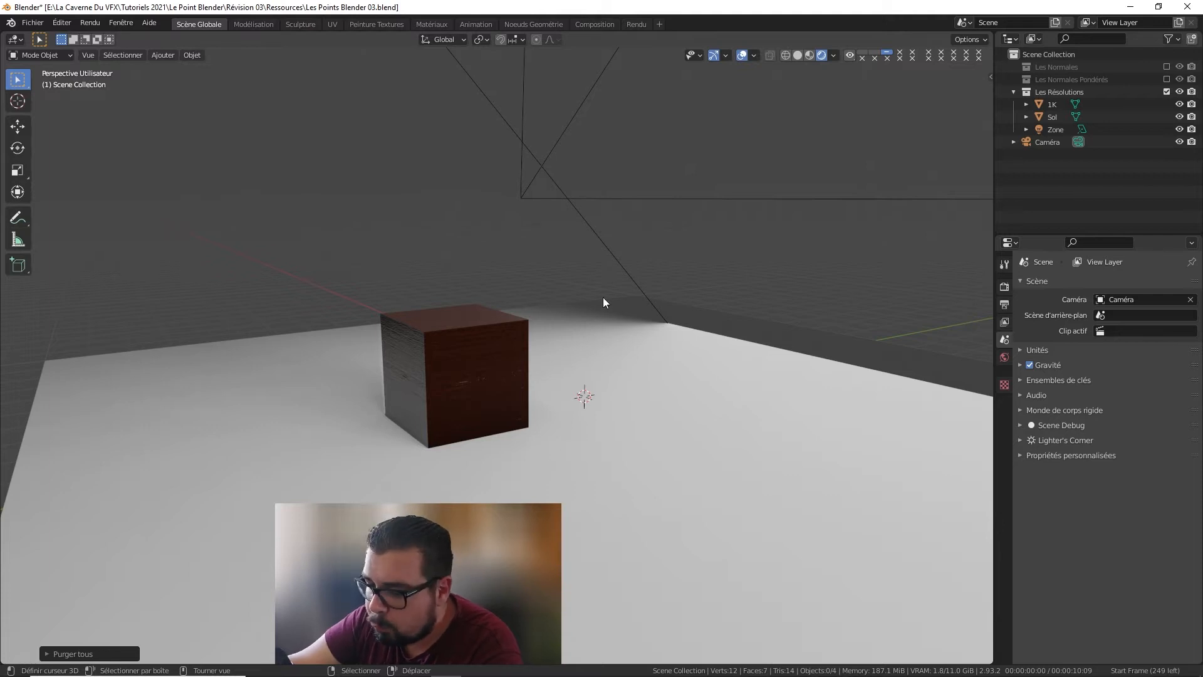
Step: Run the Recursive Unused, Unused Linked and Recursive Unused Linked Data-Blocks purges
key(q)
mouse_move(619, 298)
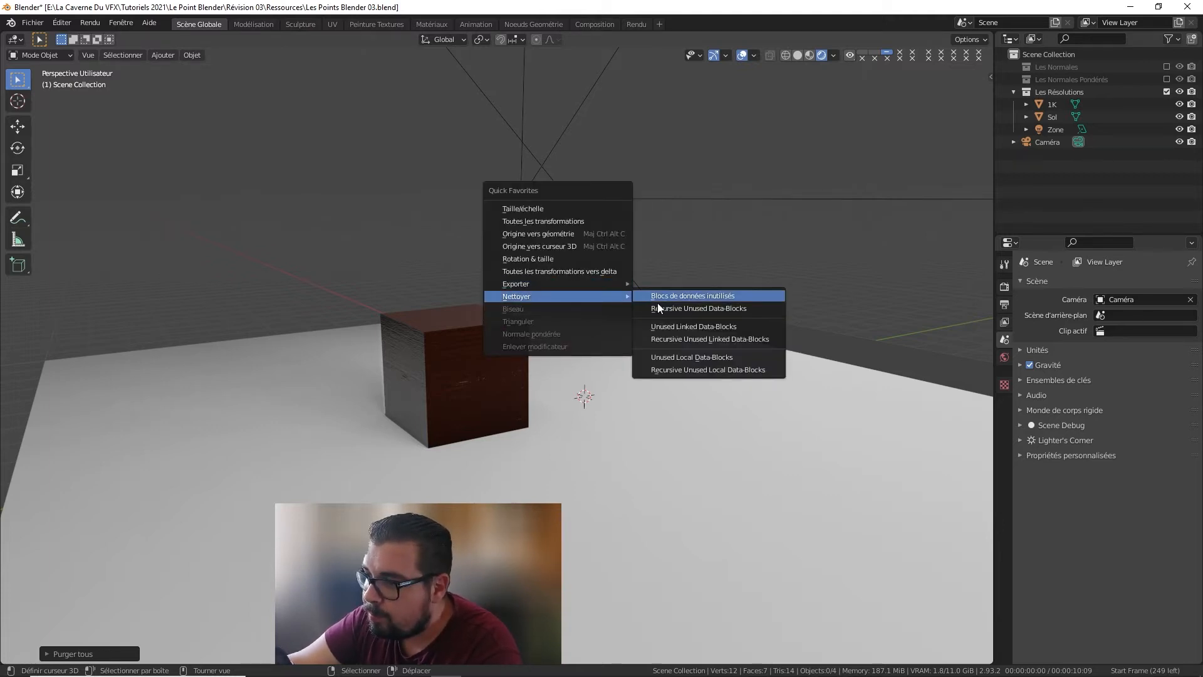
click(699, 308)
key(q)
mouse_move(701, 310)
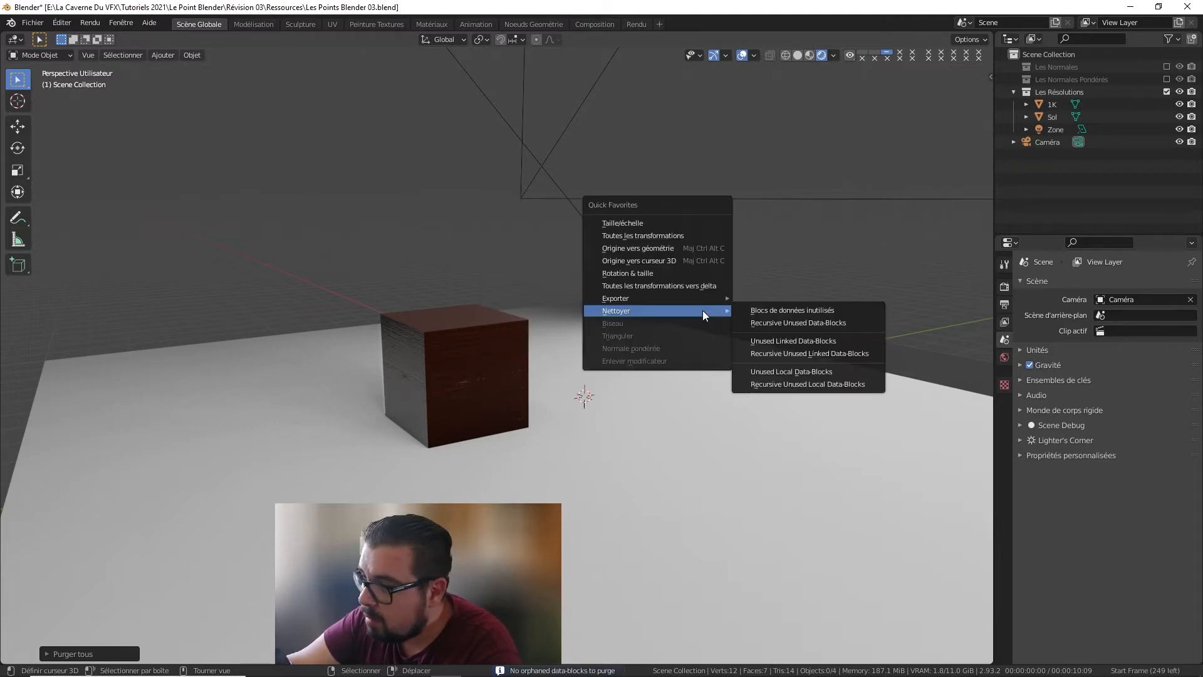
click(782, 340)
key(q)
mouse_move(783, 340)
click(859, 385)
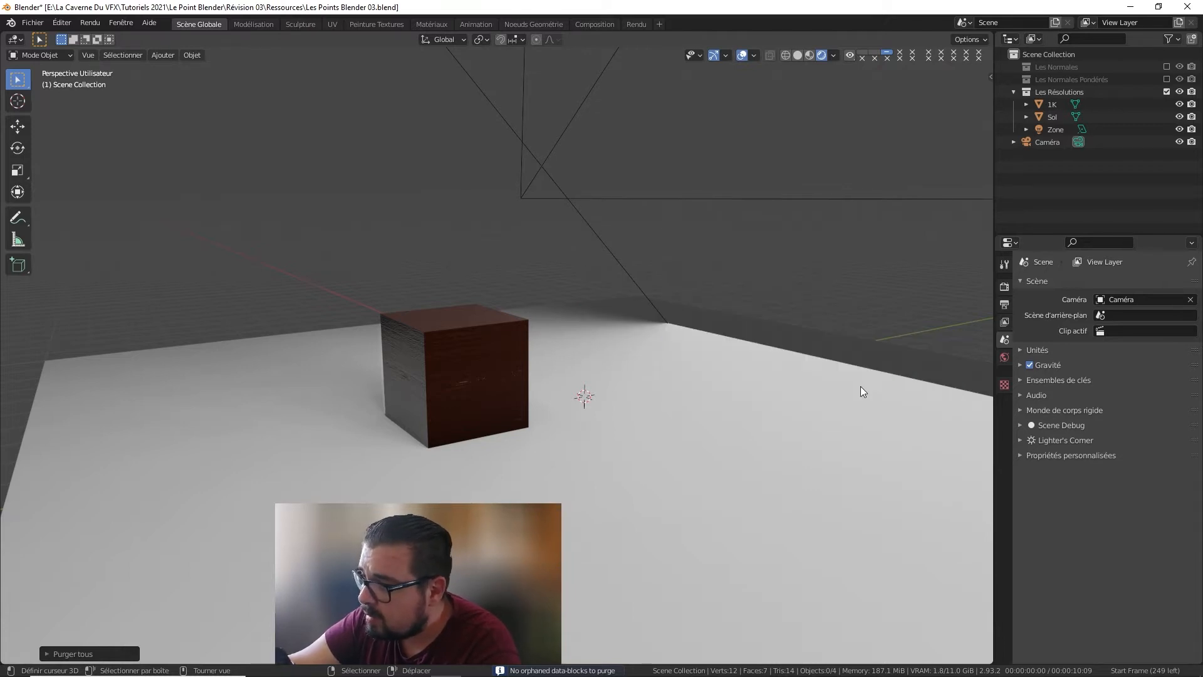
Step: Run the Recursive Unused Local and Unused Local Data-Blocks purges
key(q)
mouse_move(878, 386)
click(941, 462)
key(q)
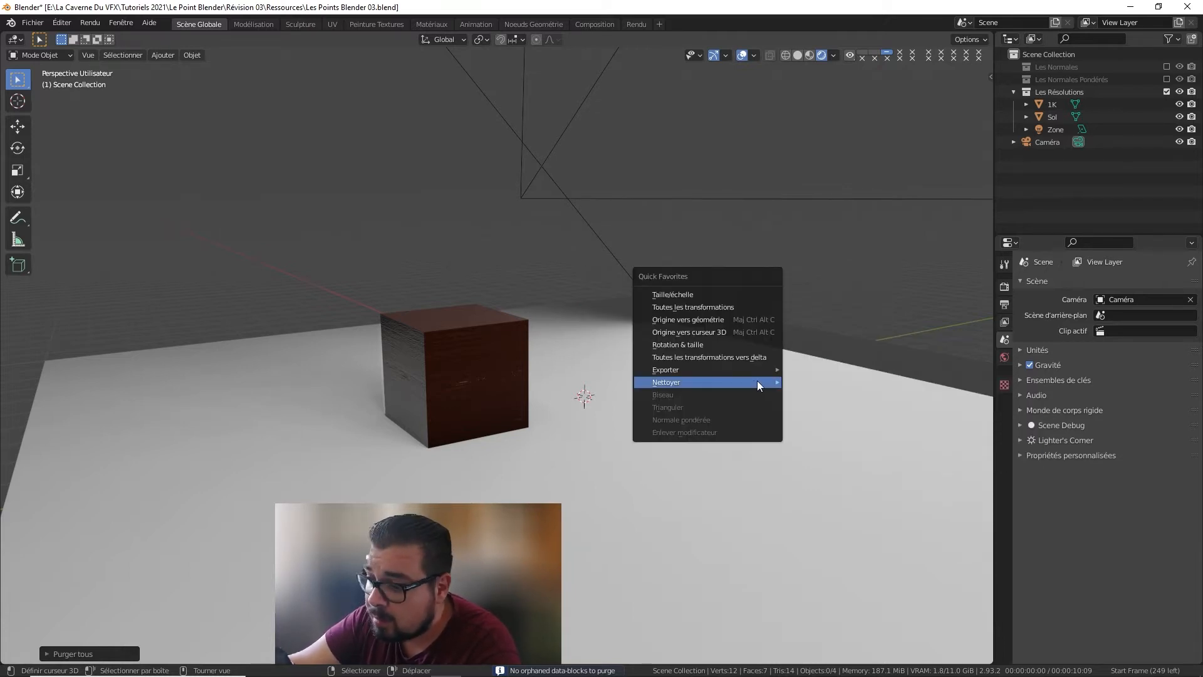
mouse_move(765, 384)
click(914, 446)
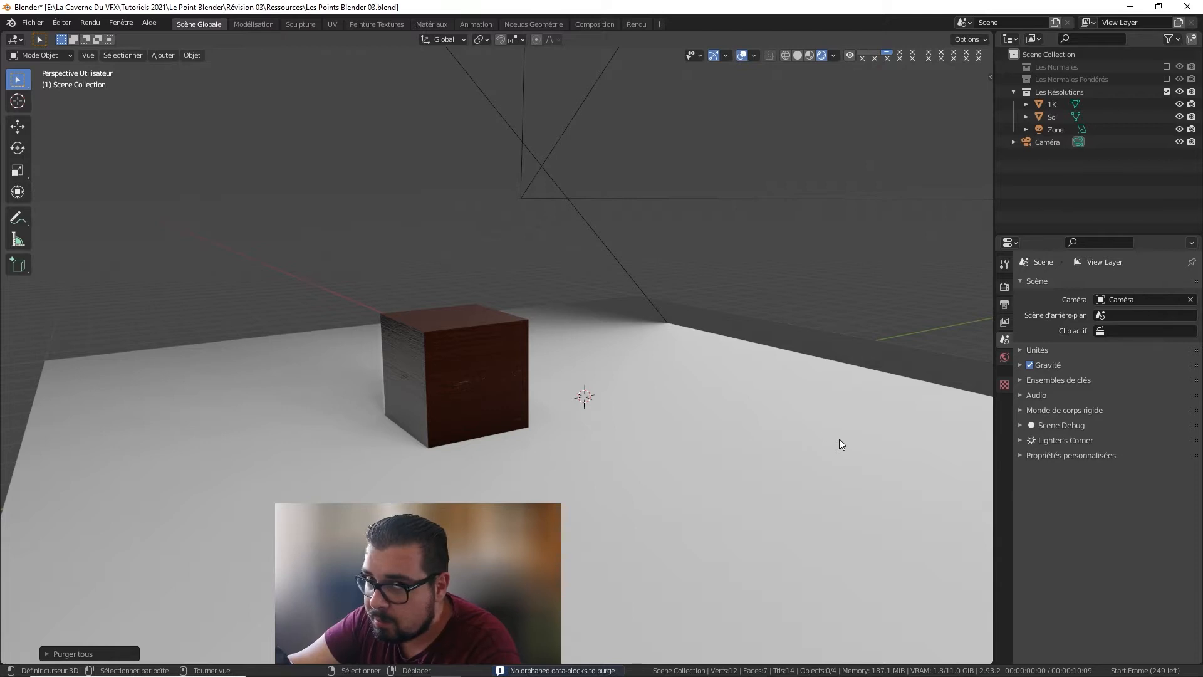
key(q)
mouse_move(753, 377)
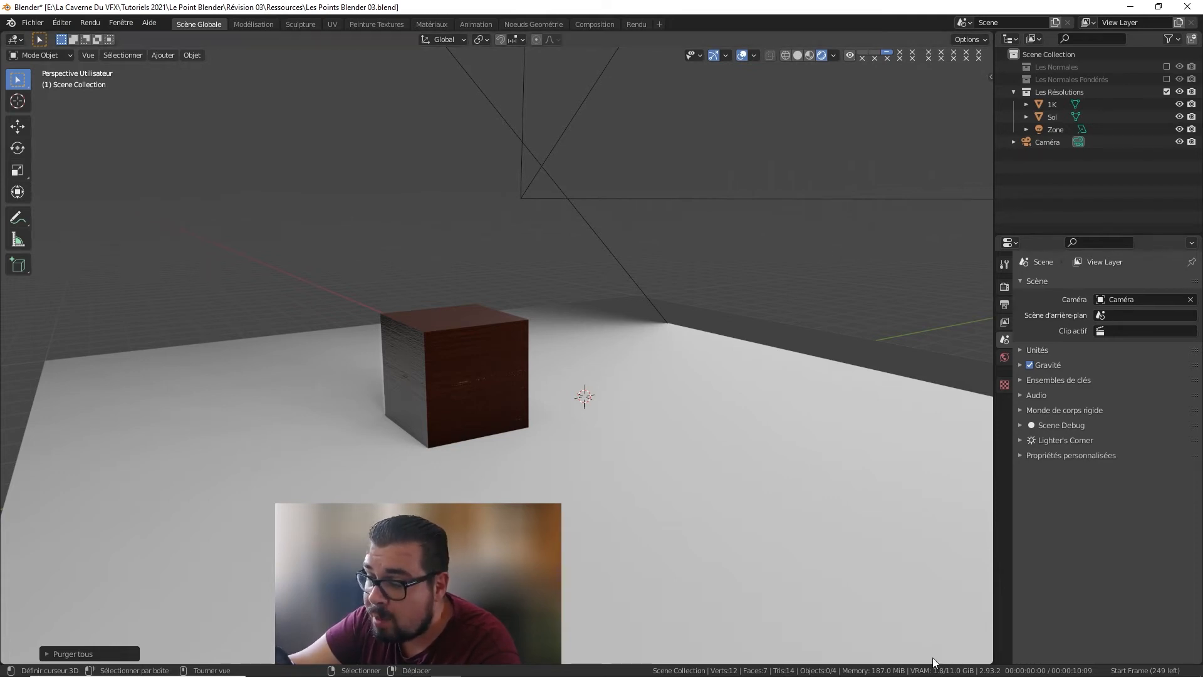
Step: Exclude the Les Résolutions collection from the view layer and delete all three collections, Les Résolutions, Les Normales Pondérés and Les Normales
middle_click(584, 273)
middle_drag(584, 269, 567, 292)
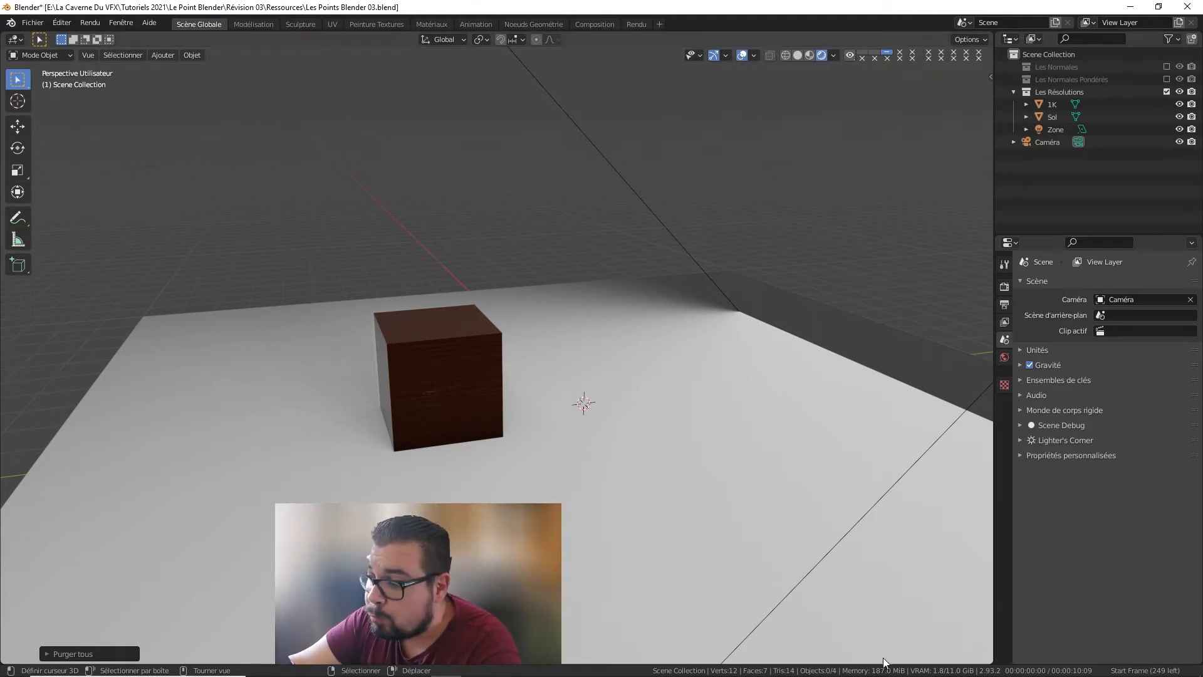
middle_drag(545, 282, 582, 282)
click(1166, 92)
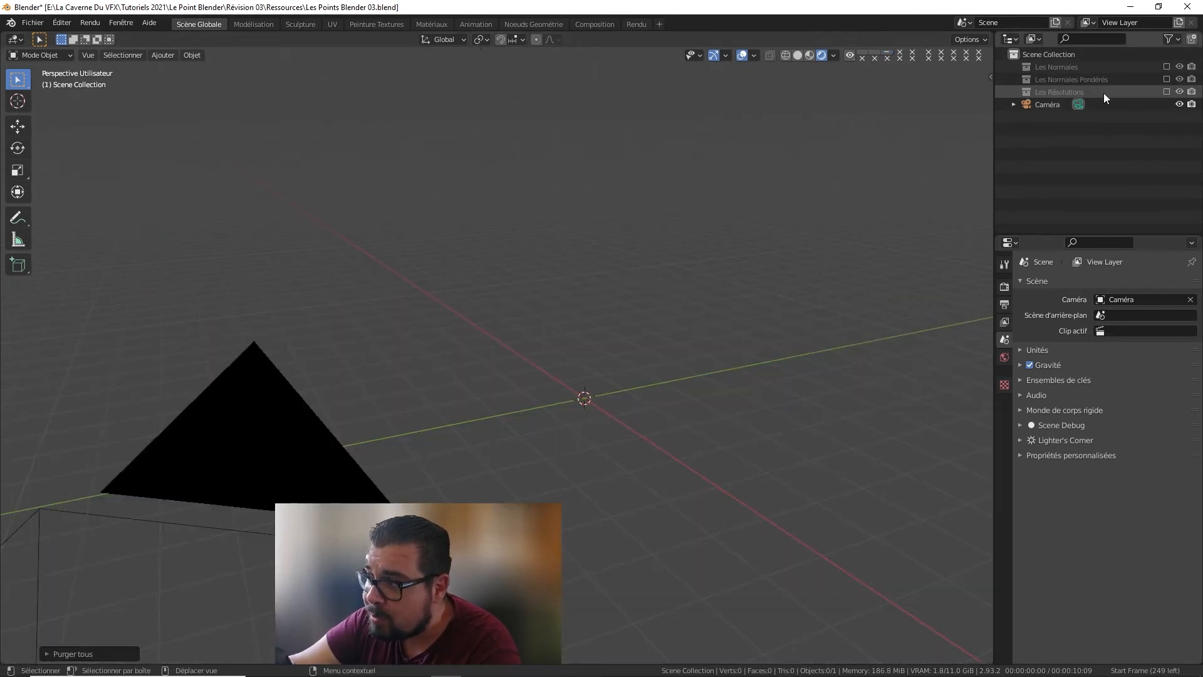
click(1056, 92)
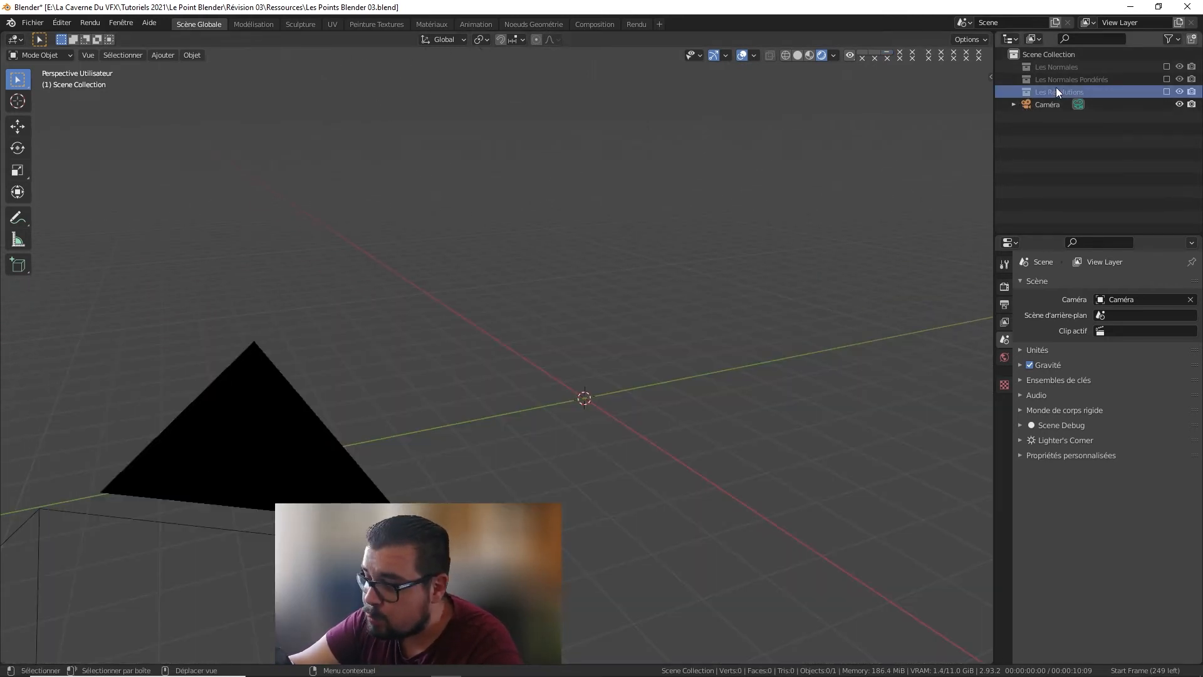
key(x)
click(1058, 82)
key(x)
click(1054, 68)
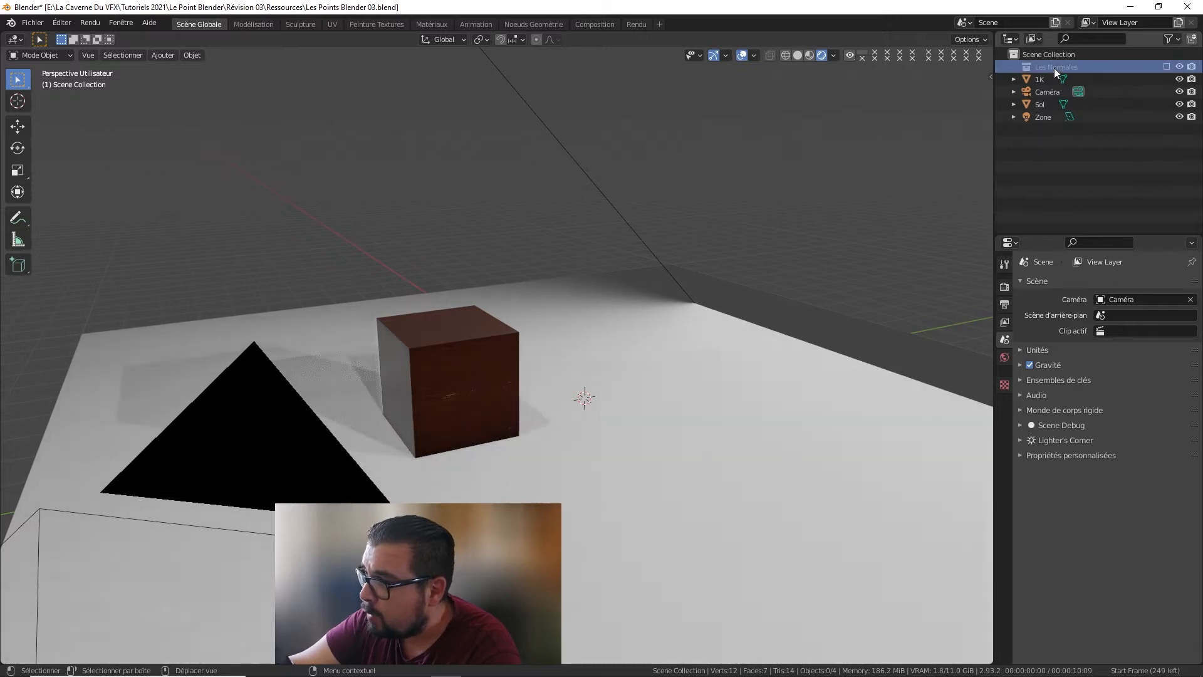
key(x)
Step: Delete the remaining 1K cube, Sol floor, Zone light and Caméra so the scene is empty
click(1050, 71)
key(x)
click(1051, 80)
key(x)
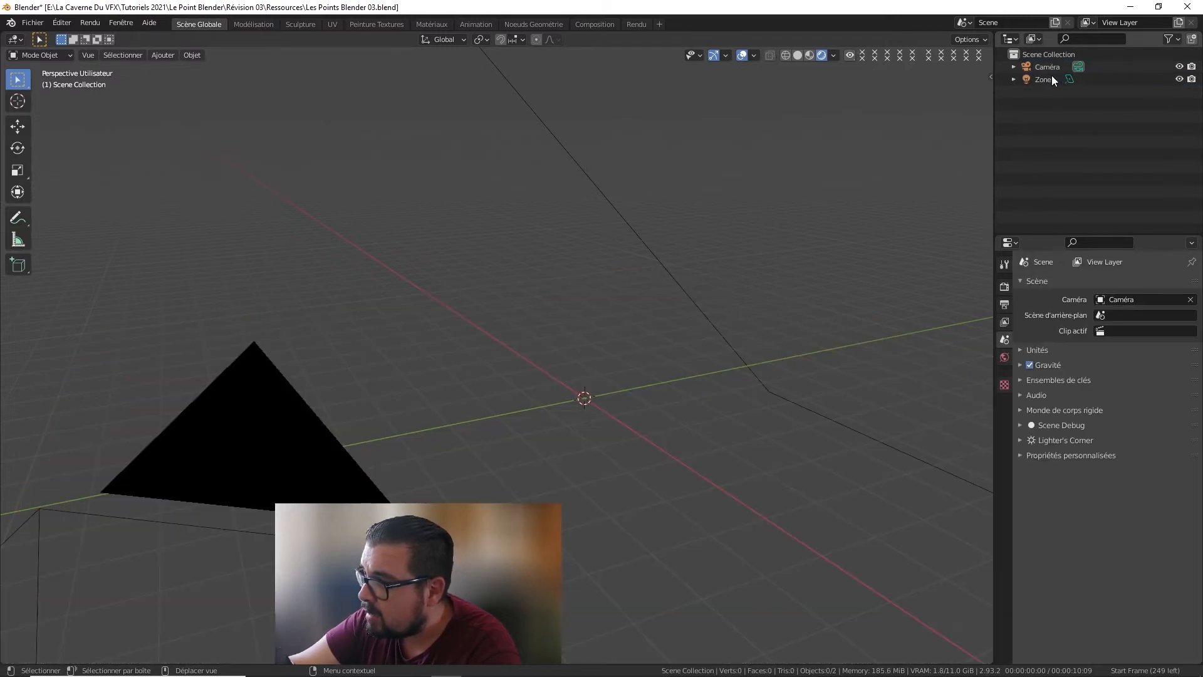
click(1051, 76)
key(x)
click(1049, 66)
key(x)
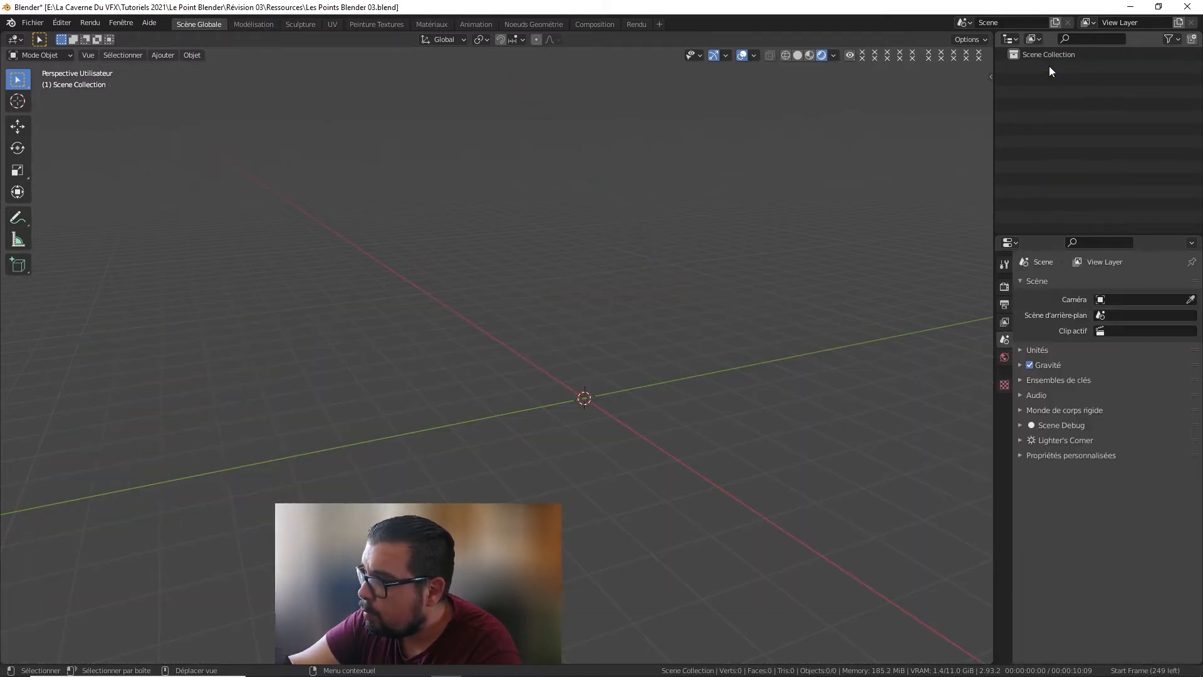
Step: Add a cube, a UV sphere and an icosphere mesh at the origin
middle_drag(701, 190, 723, 230)
key(shift+a)
mouse_move(678, 46)
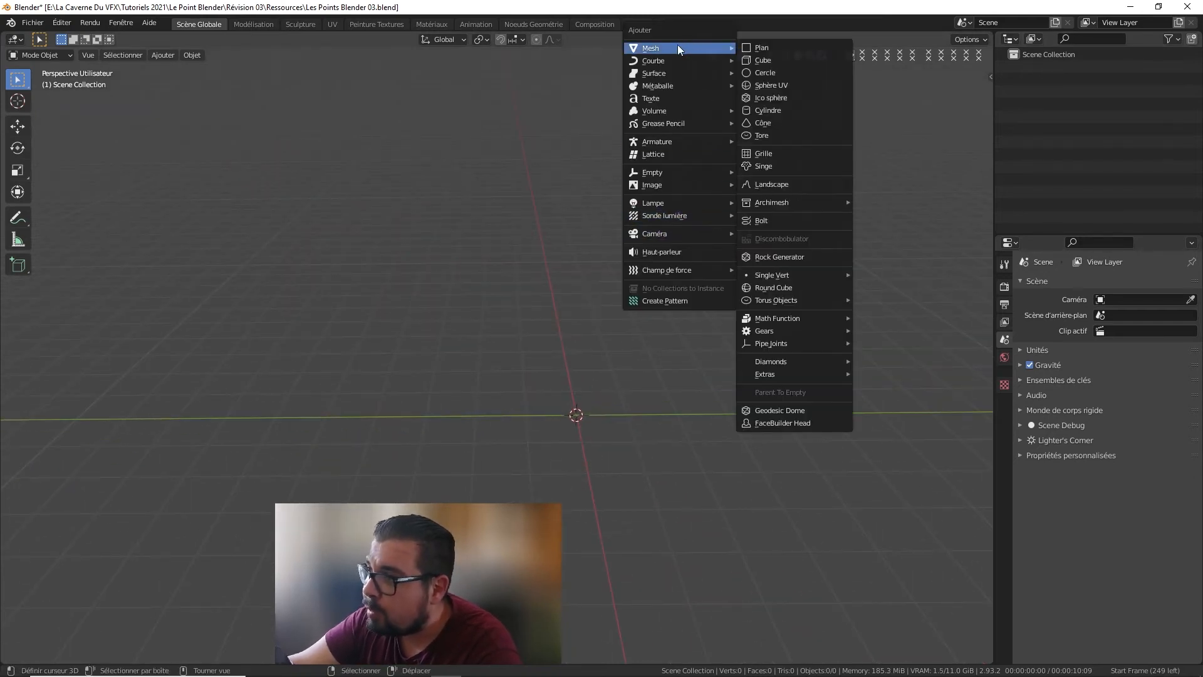
click(760, 60)
key(shift+a)
mouse_move(657, 183)
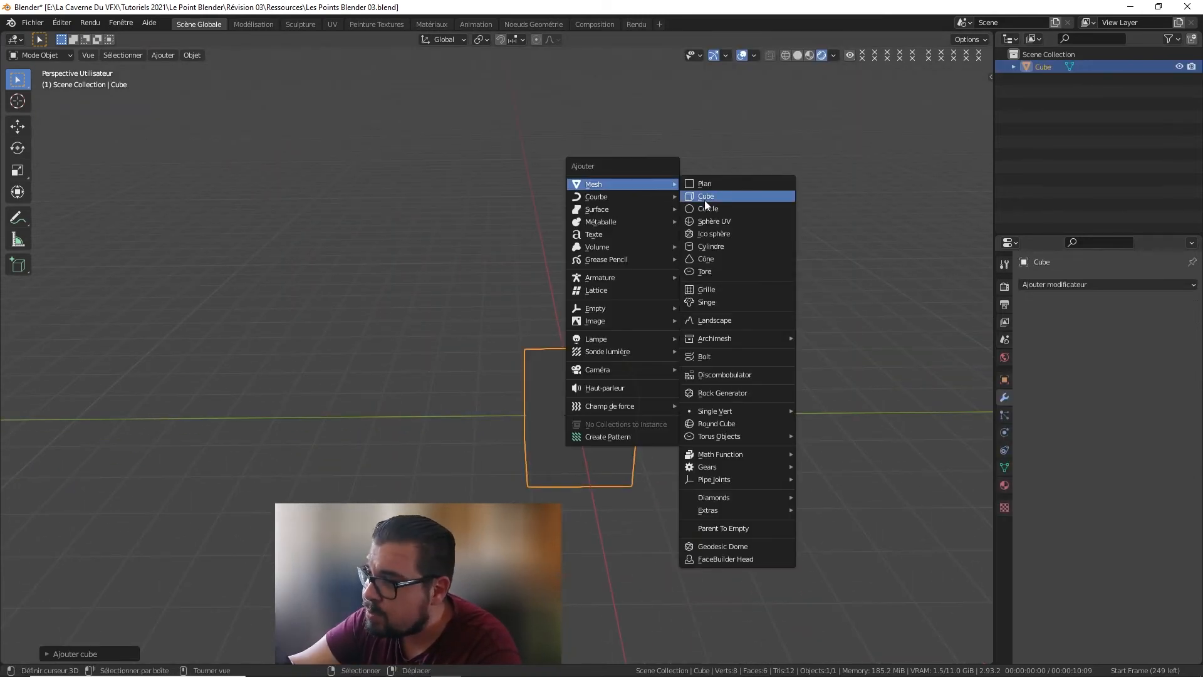
click(727, 219)
key(shift+a)
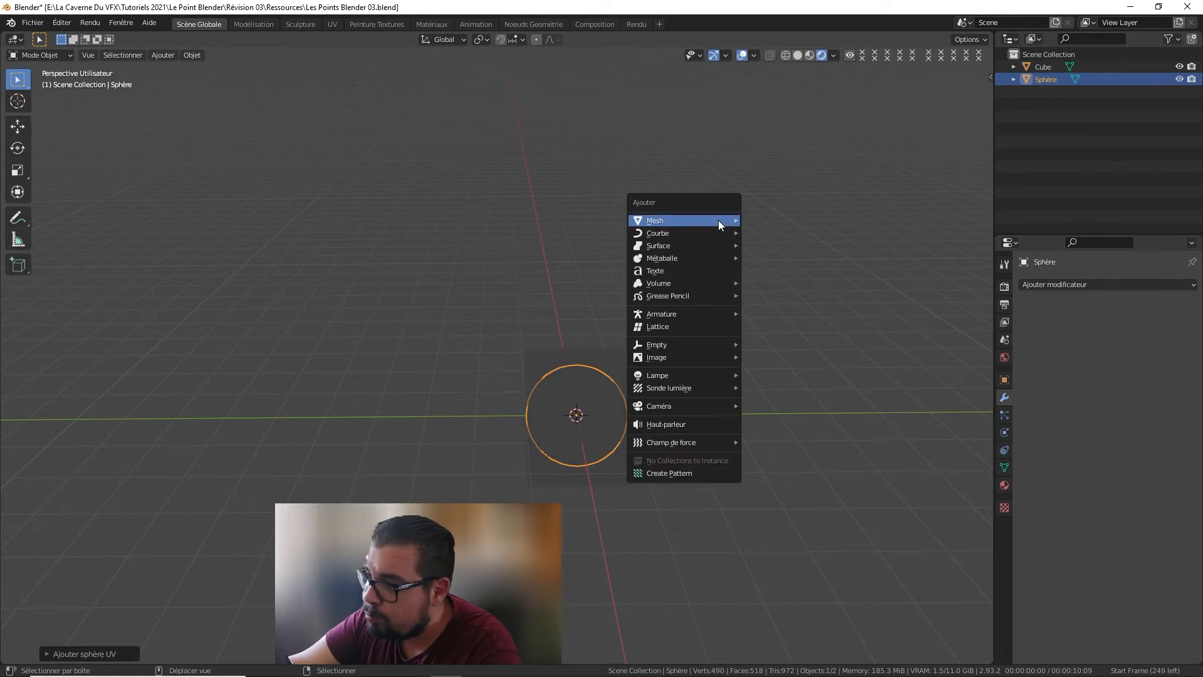
mouse_move(718, 220)
click(777, 270)
Step: Add a cone and a torus mesh at the origin
key(shift+a)
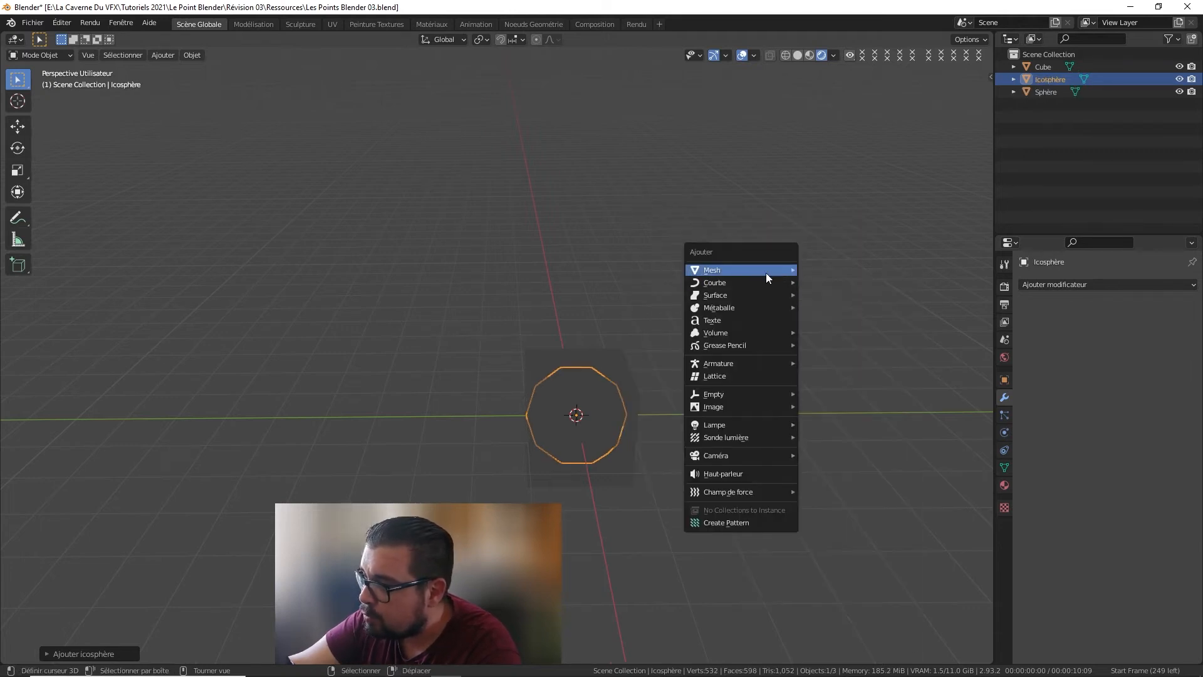
mouse_move(766, 272)
click(831, 347)
key(shift+a)
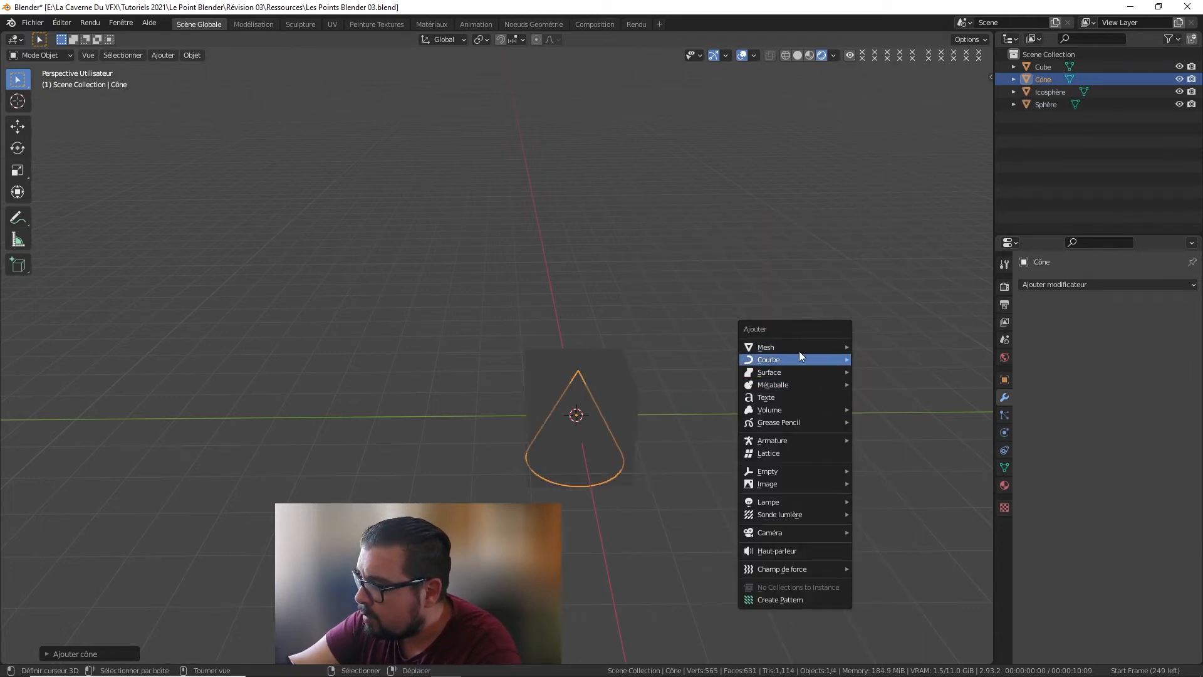
mouse_move(796, 346)
scroll(885, 88, down, 2)
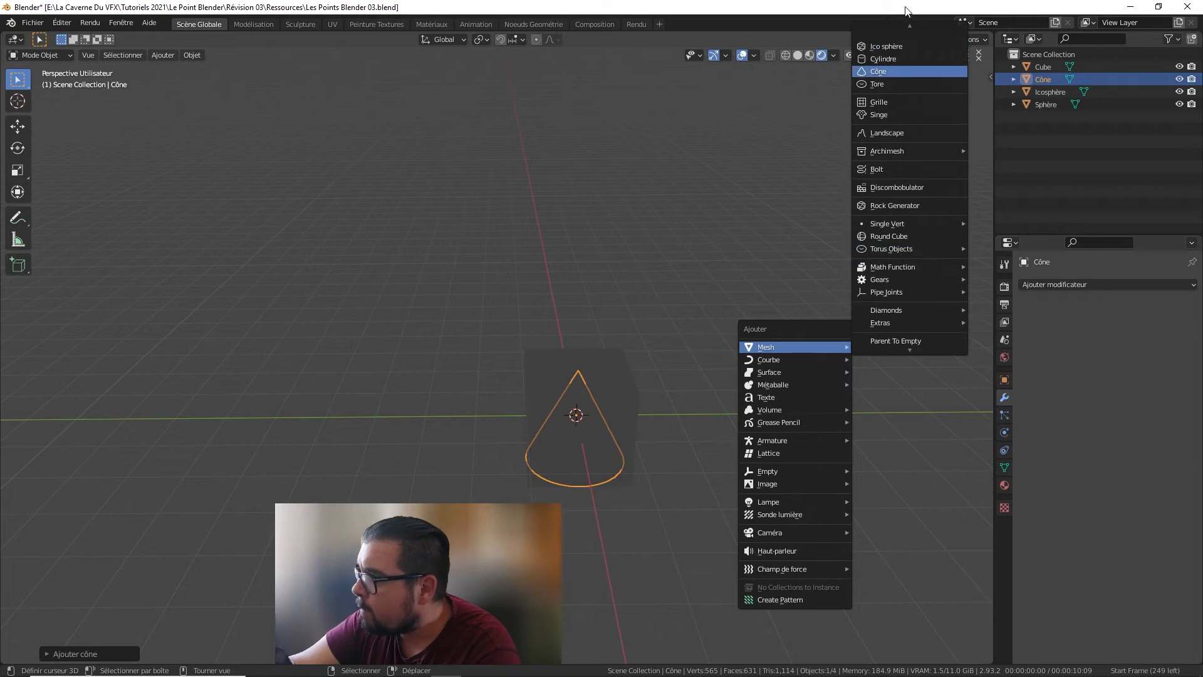
click(885, 85)
Step: Move the torus, cube, both spheres and cone apart so they stand separately around the origin
key(g)
click(504, 357)
click(536, 366)
key(g)
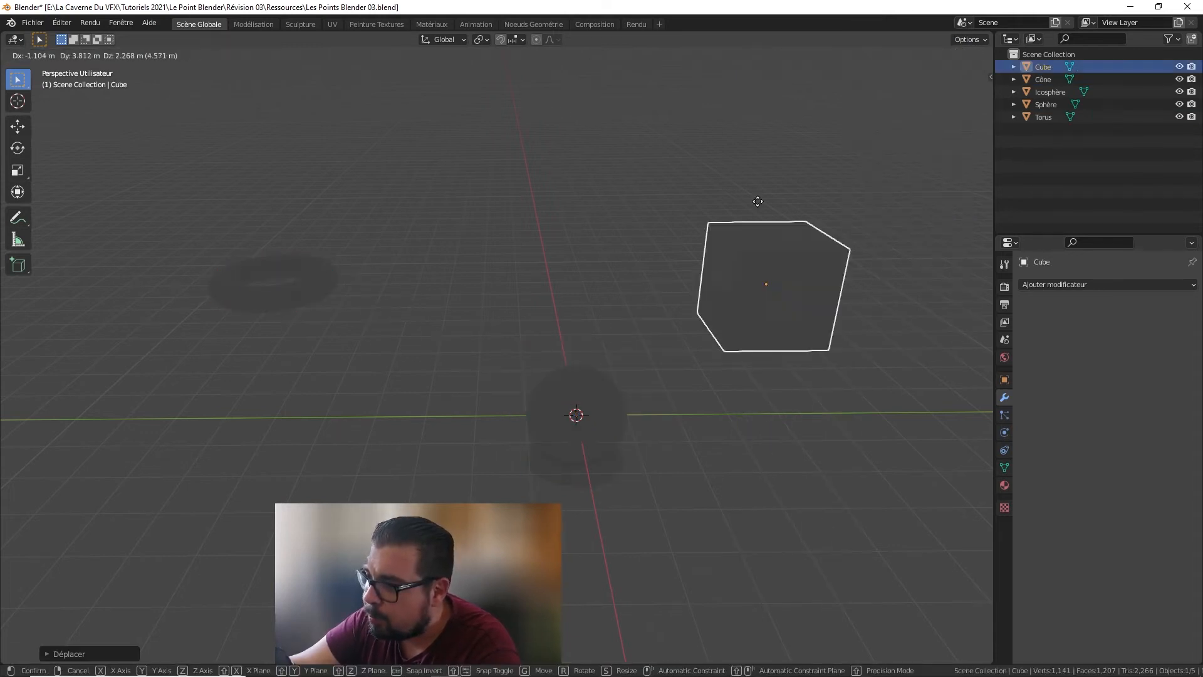
right_drag(758, 201, 786, 147)
right_drag(581, 404, 289, 453)
right_drag(578, 465, 804, 414)
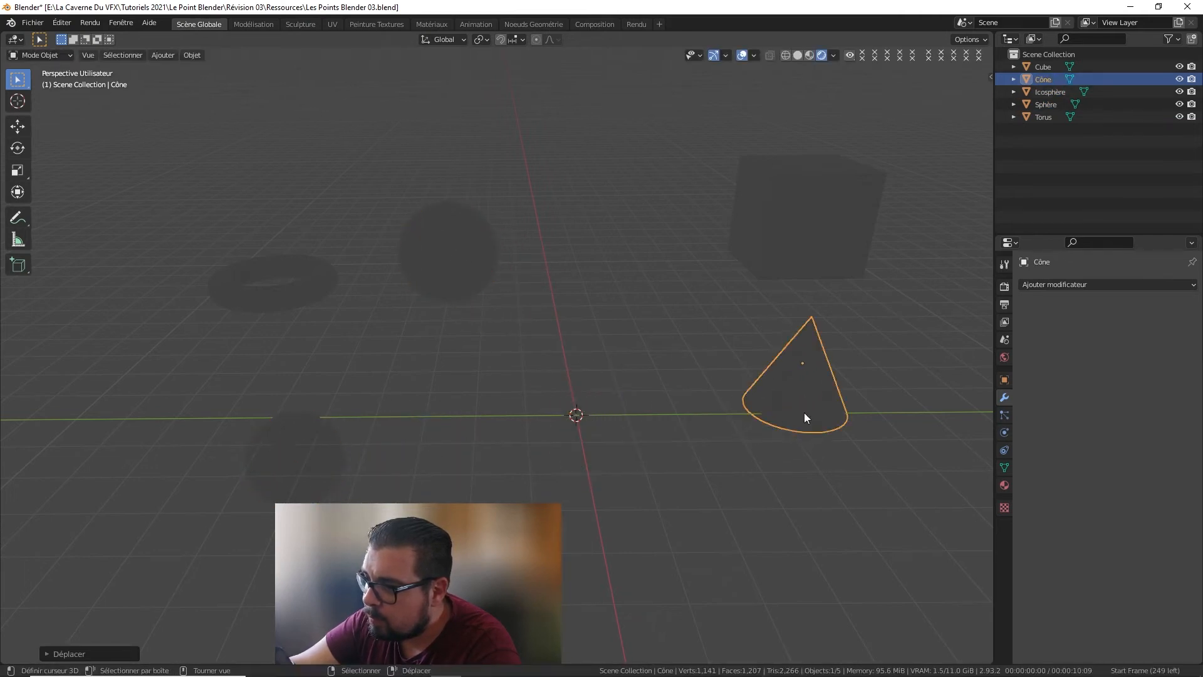
Step: Add a Sun light (Soleil) at the origin to illuminate the meshes
middle_drag(805, 418, 633, 415)
key(shift+a)
mouse_move(610, 563)
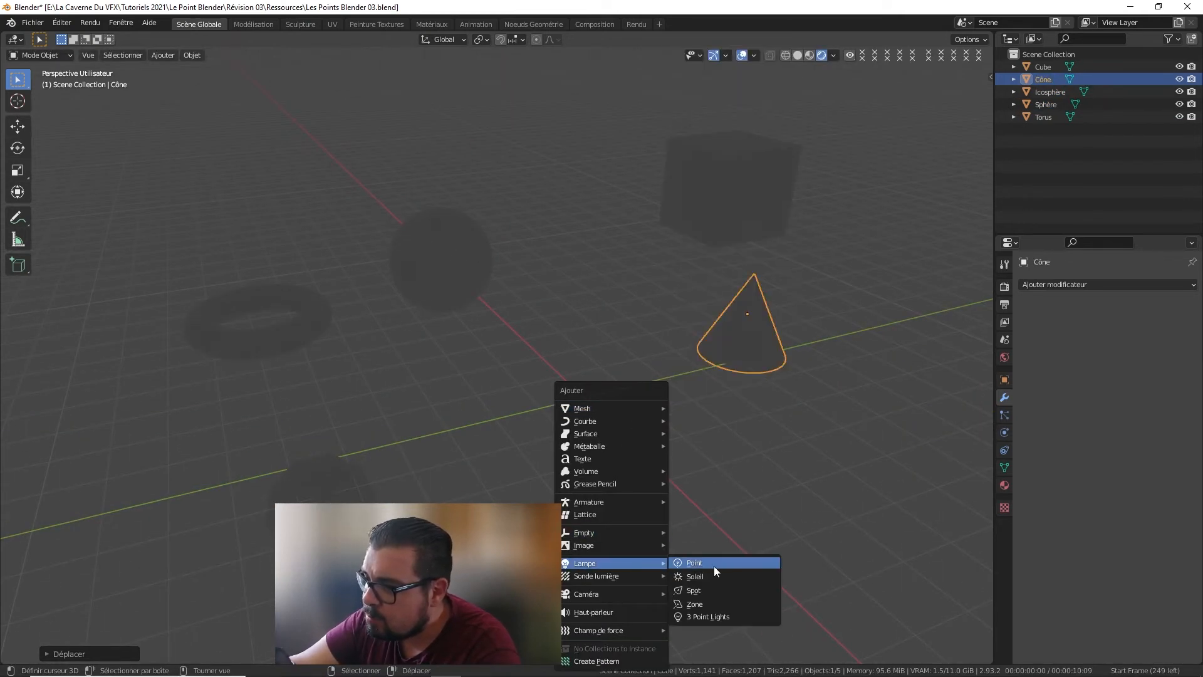
click(704, 576)
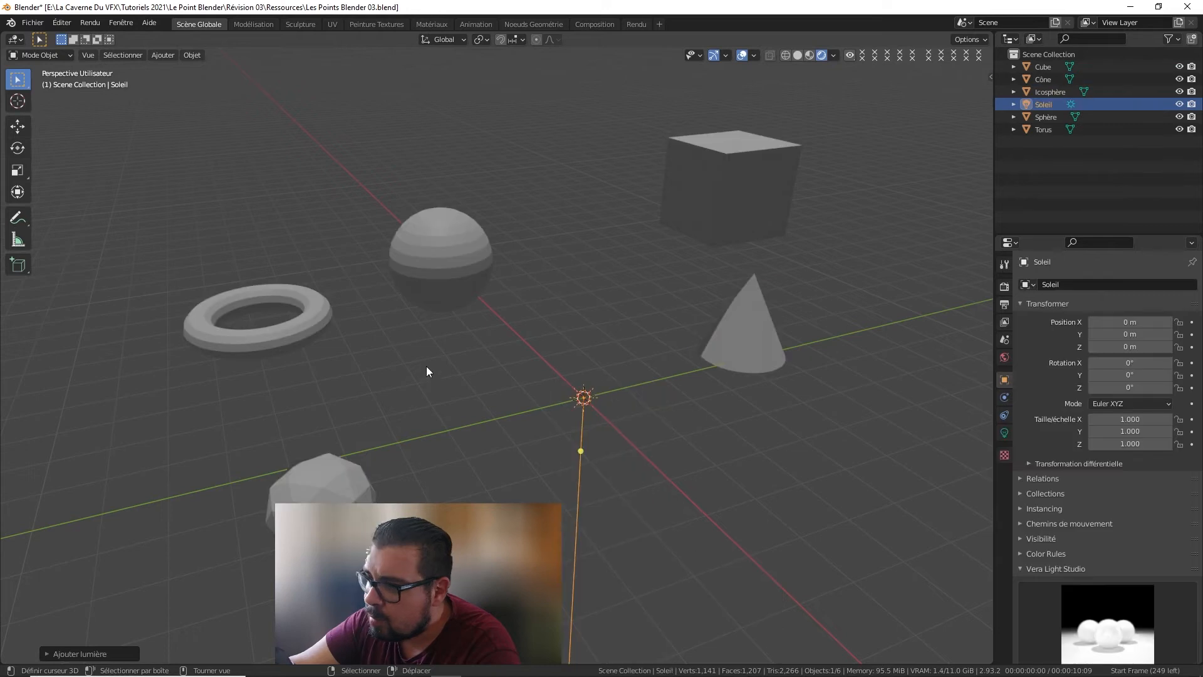
Step: Add a plane at the origin as a floor and scale it by 5 and again by 3
key(shift+a)
mouse_move(569, 166)
click(688, 178)
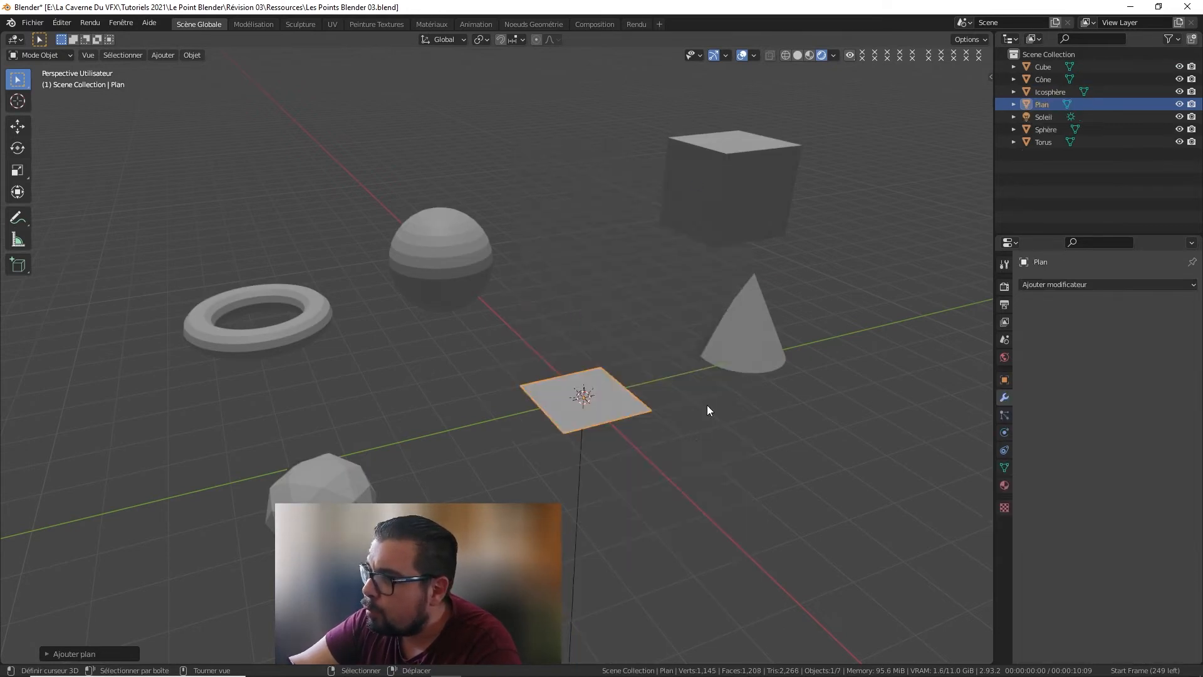
text(s5)
key(Return)
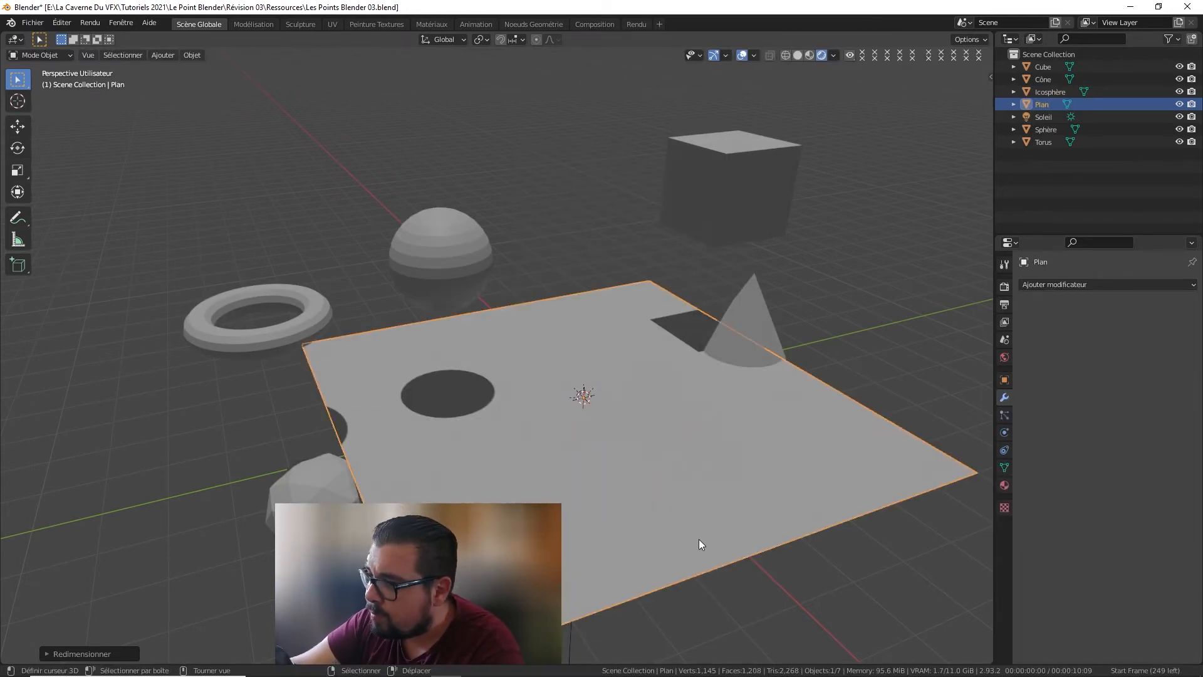
text(s3)
key(Return)
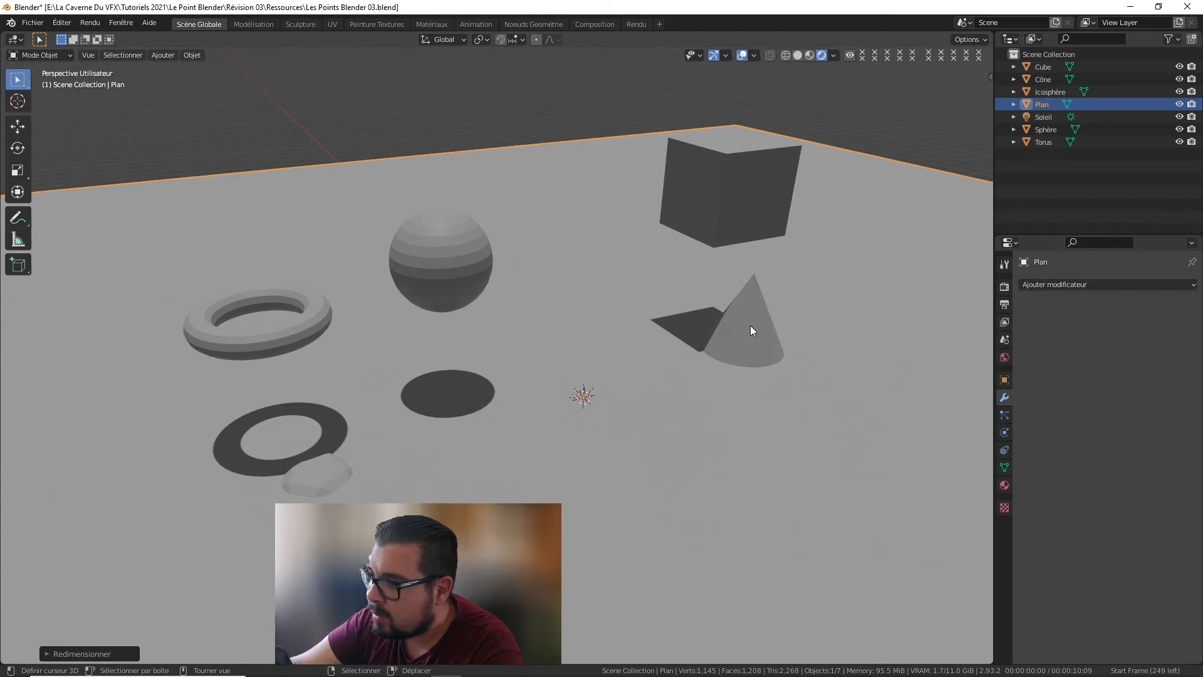
Step: Raise the icosphere vertically out of the floor plane, and move the cone up above the floor
middle_drag(750, 325, 589, 342)
right_click(465, 515)
key(g)
key(z)
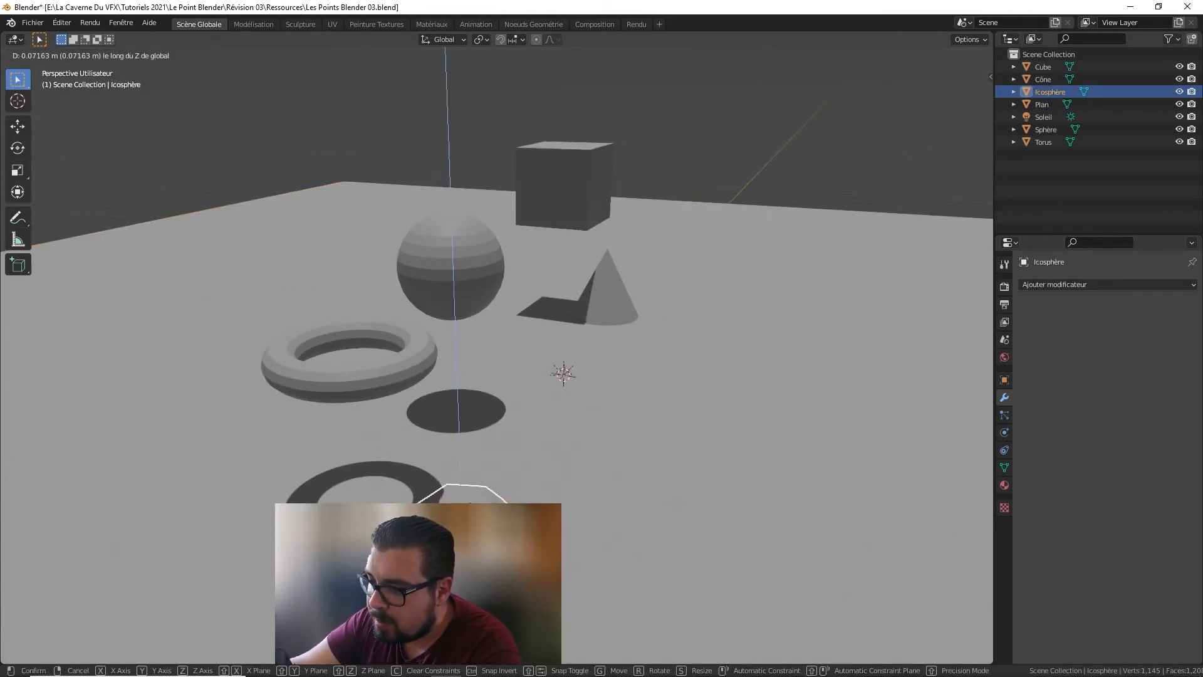
click(637, 298)
right_click(602, 296)
key(g)
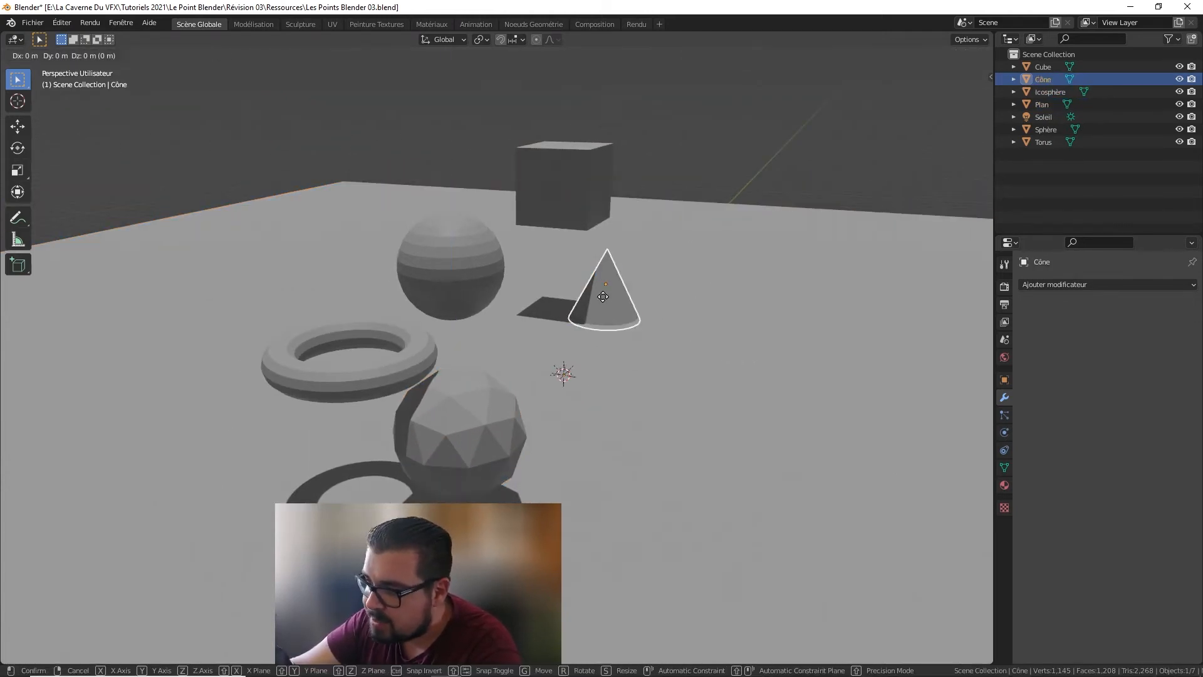
click(645, 288)
Step: Add a standard camera to the scene and look through it
right_click(646, 288)
key(shift+a)
mouse_move(642, 476)
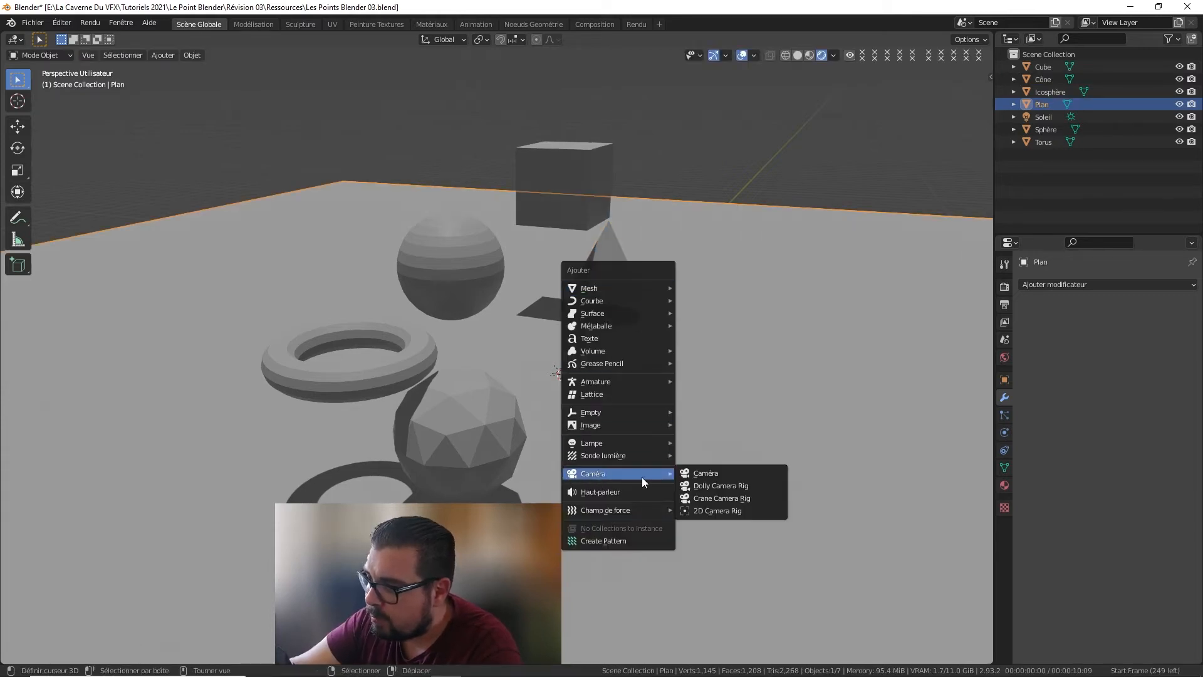
click(705, 473)
key(KP_0)
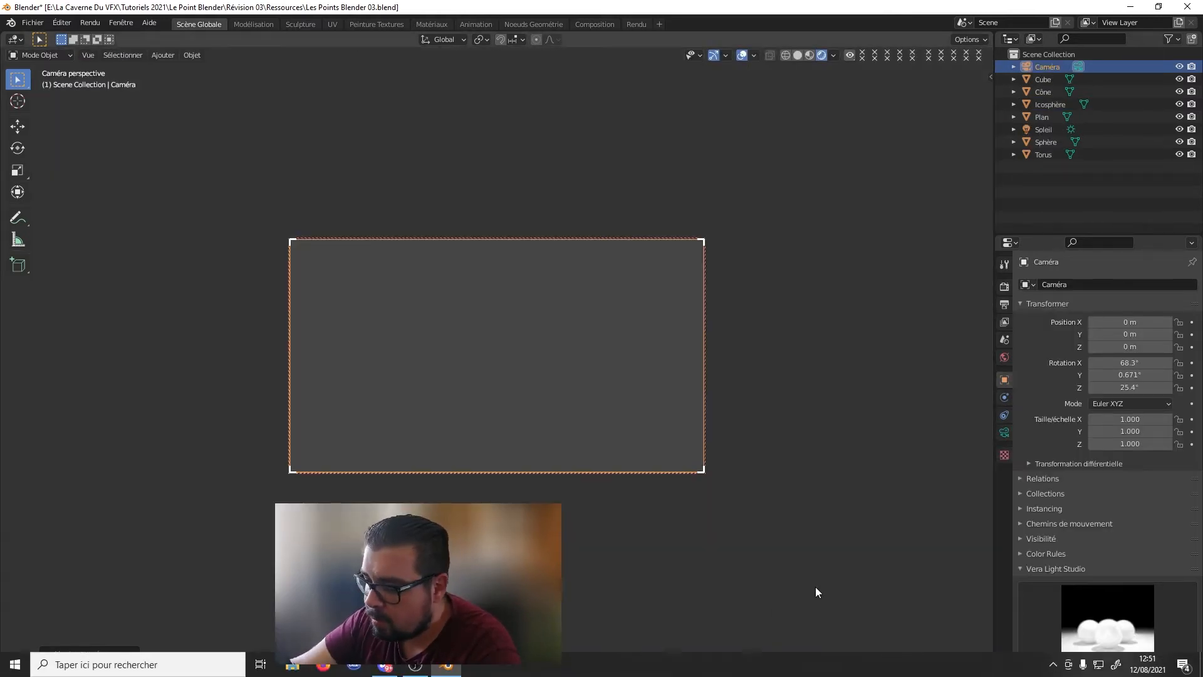
Step: Frame all five primitive meshes inside the camera's view by moving the camera with the Camera to View lock
key(n)
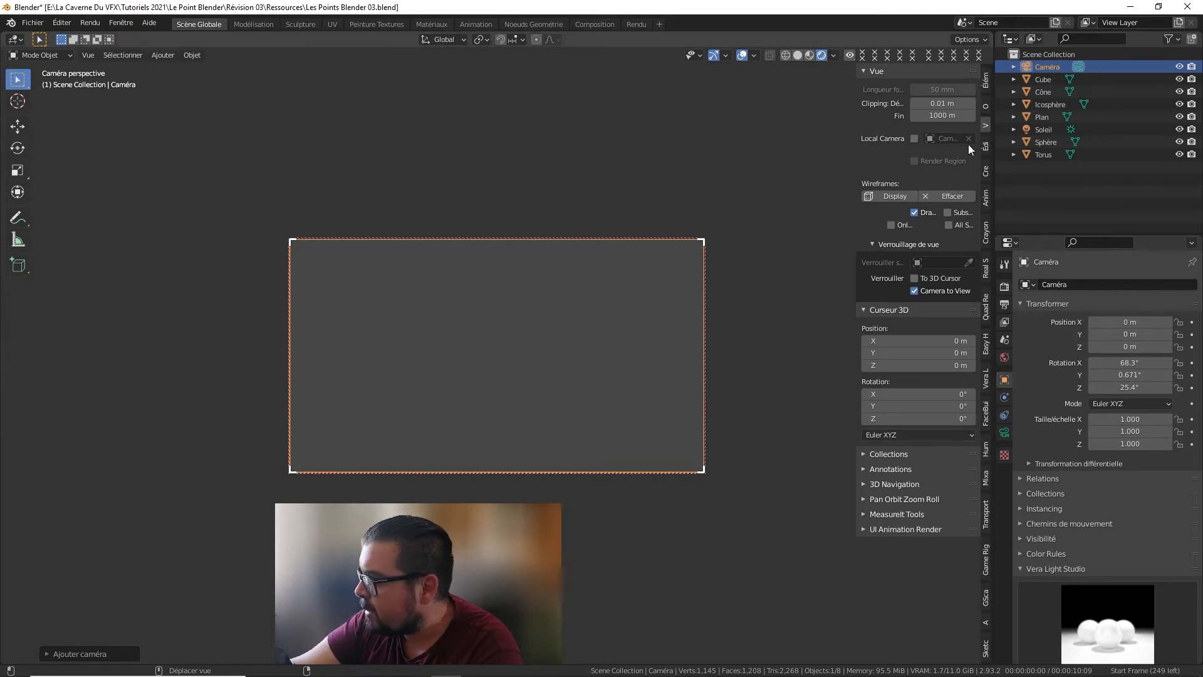
scroll(524, 353, down, 6)
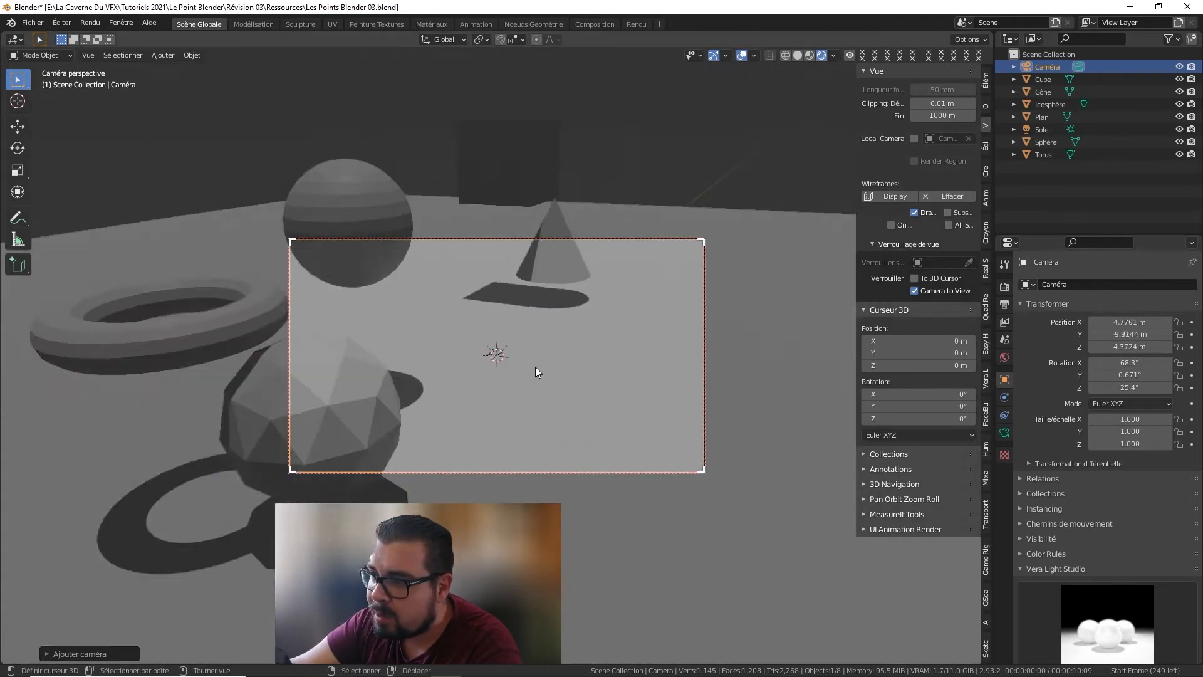
scroll(535, 366, down, 4)
middle_drag(524, 368, 516, 405)
scroll(526, 397, up, 1)
key(ctrl+b)
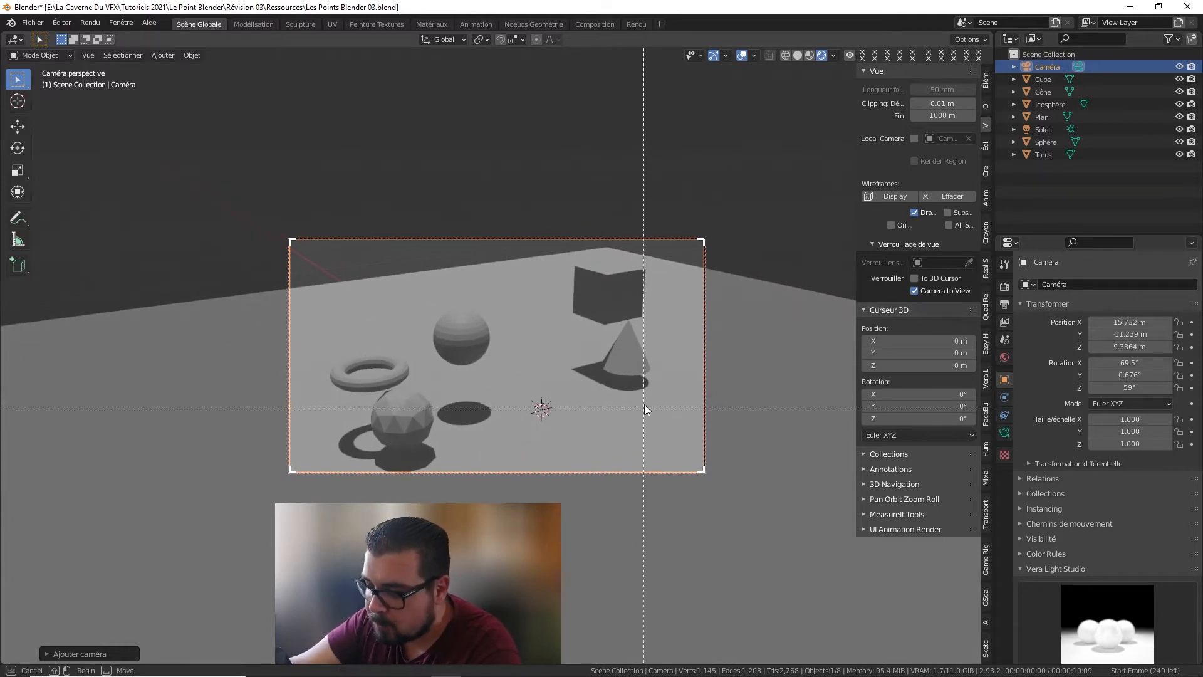
key(Escape)
key(n)
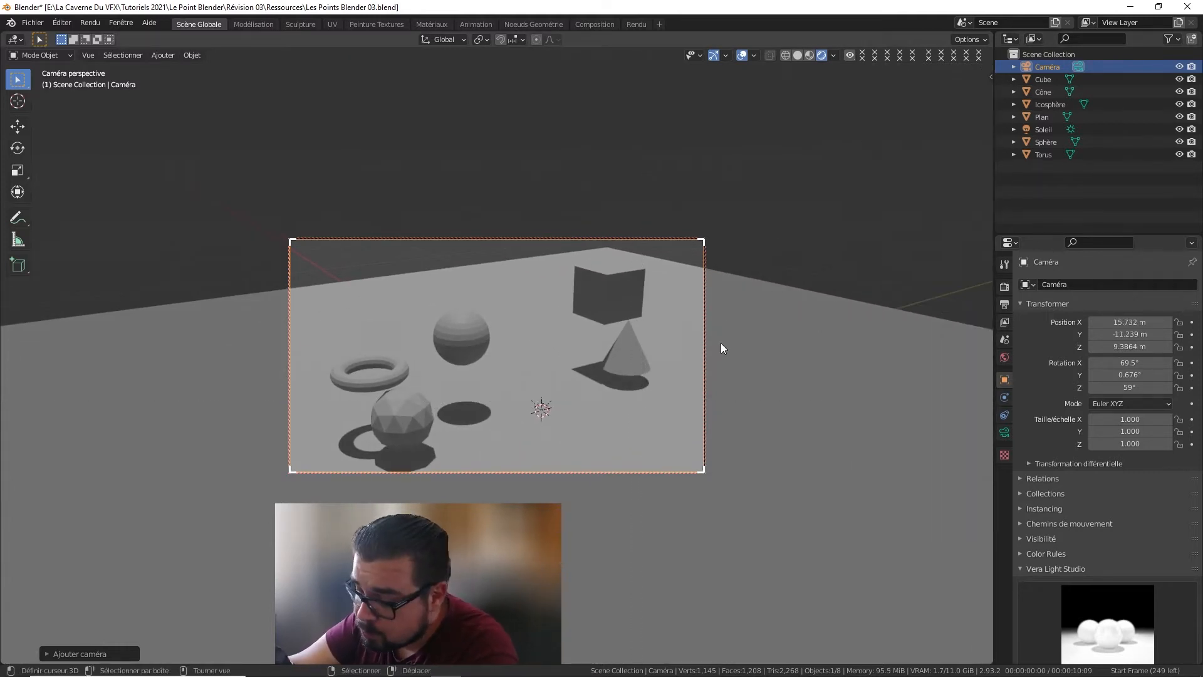
Step: Move the cube into a new collection named Cube
click(1050, 80)
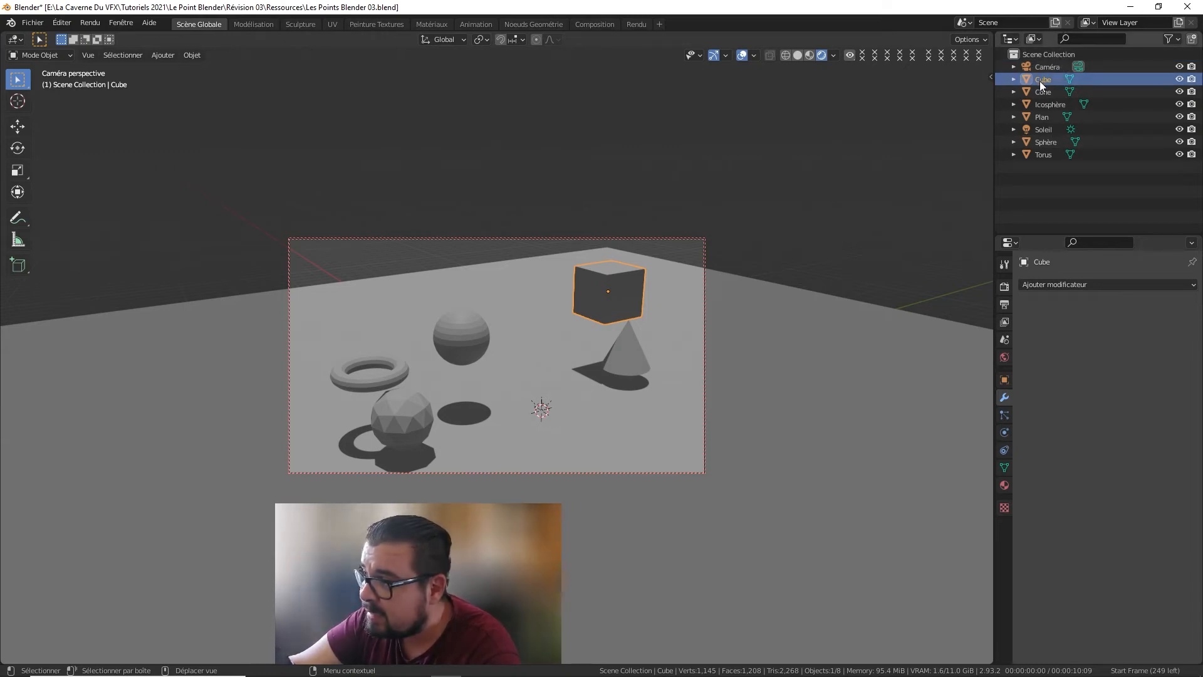
key(m)
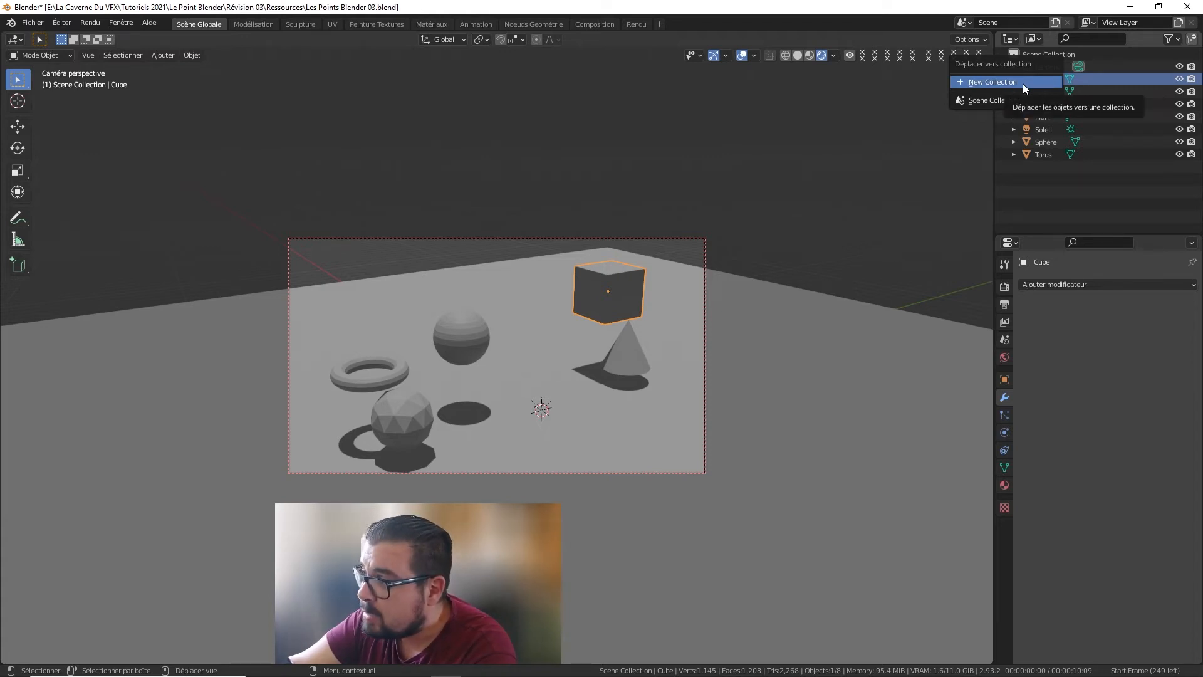
click(1022, 82)
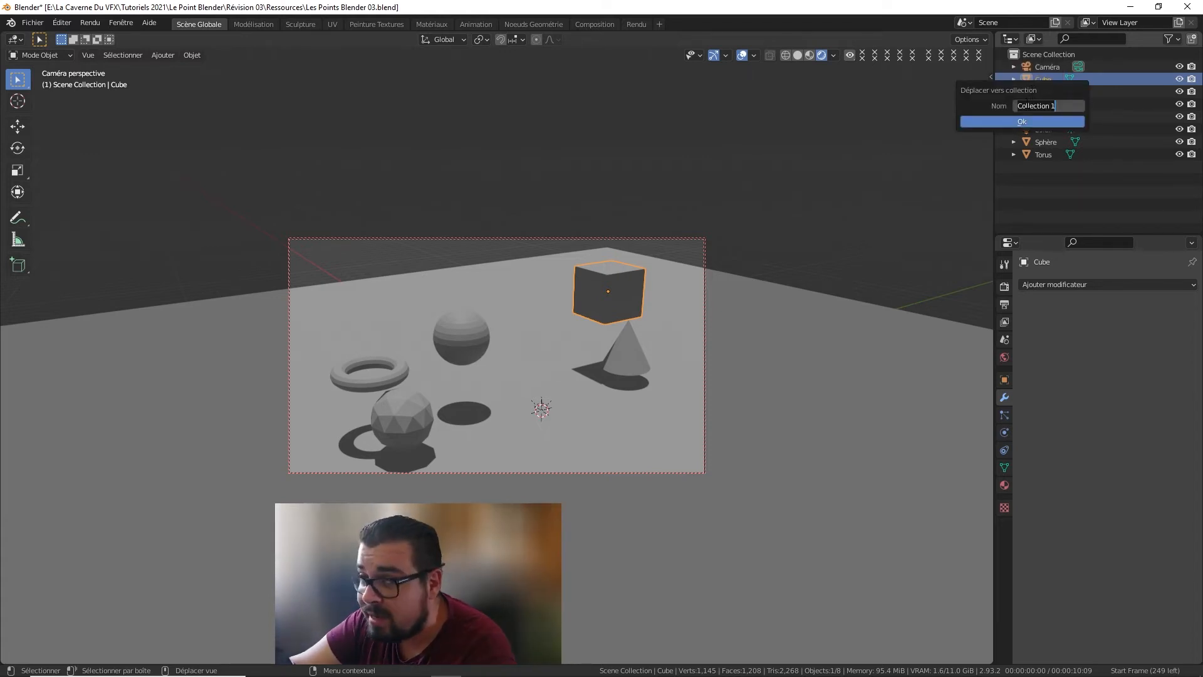
text(Cube)
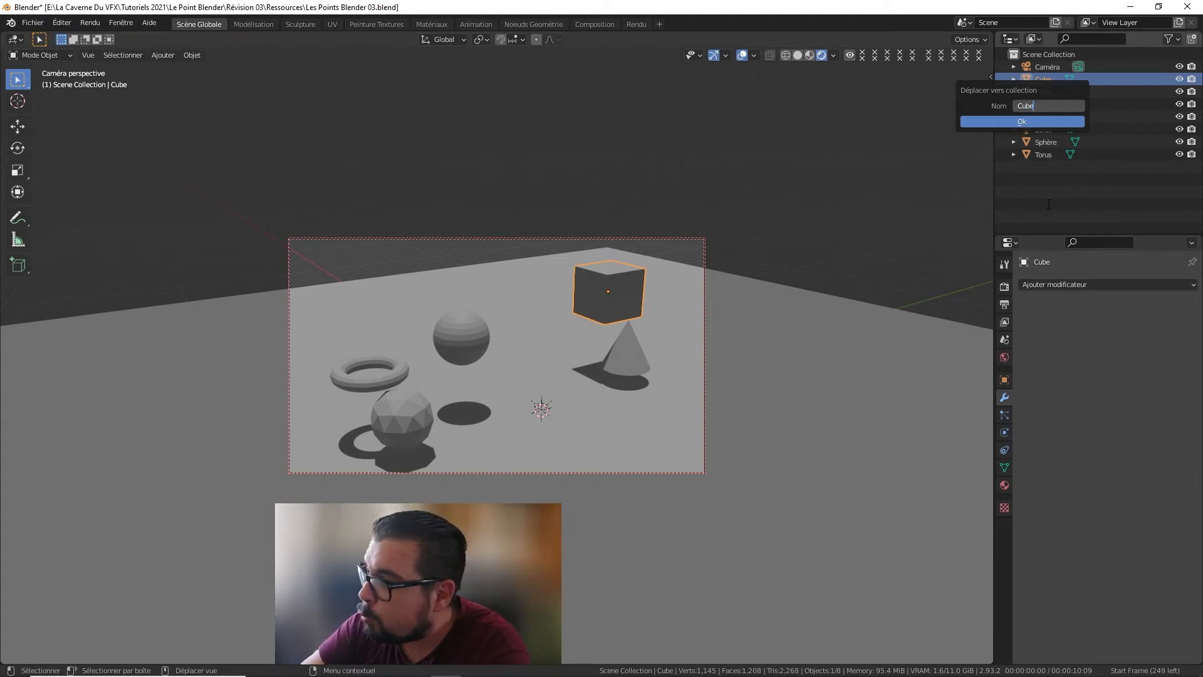
key(Return)
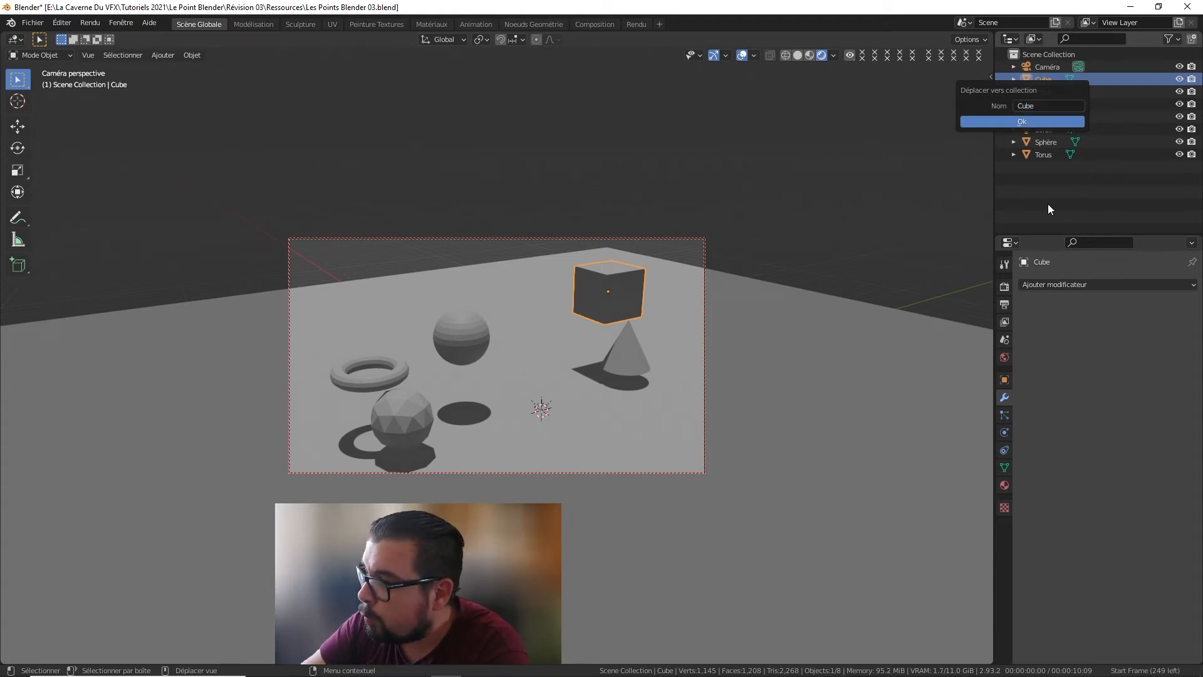
click(1057, 121)
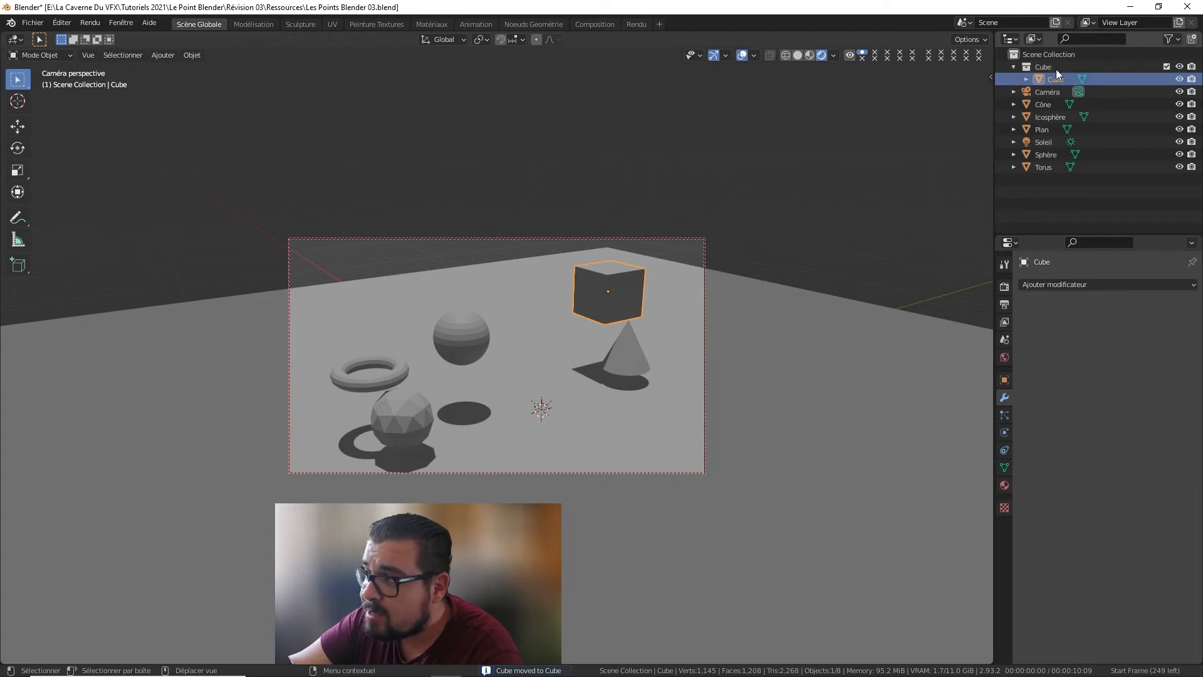
Step: Exclude the Cube collection from the view layer and include it again, toggling it twice
click(1166, 65)
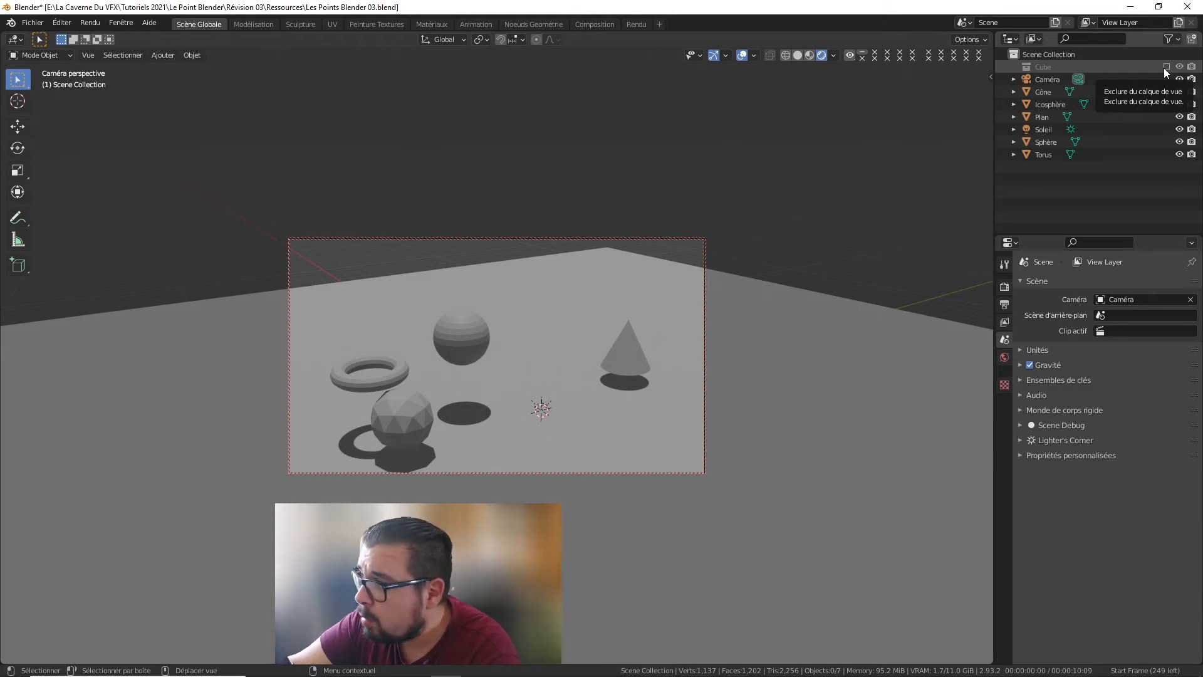
click(1164, 67)
click(1163, 67)
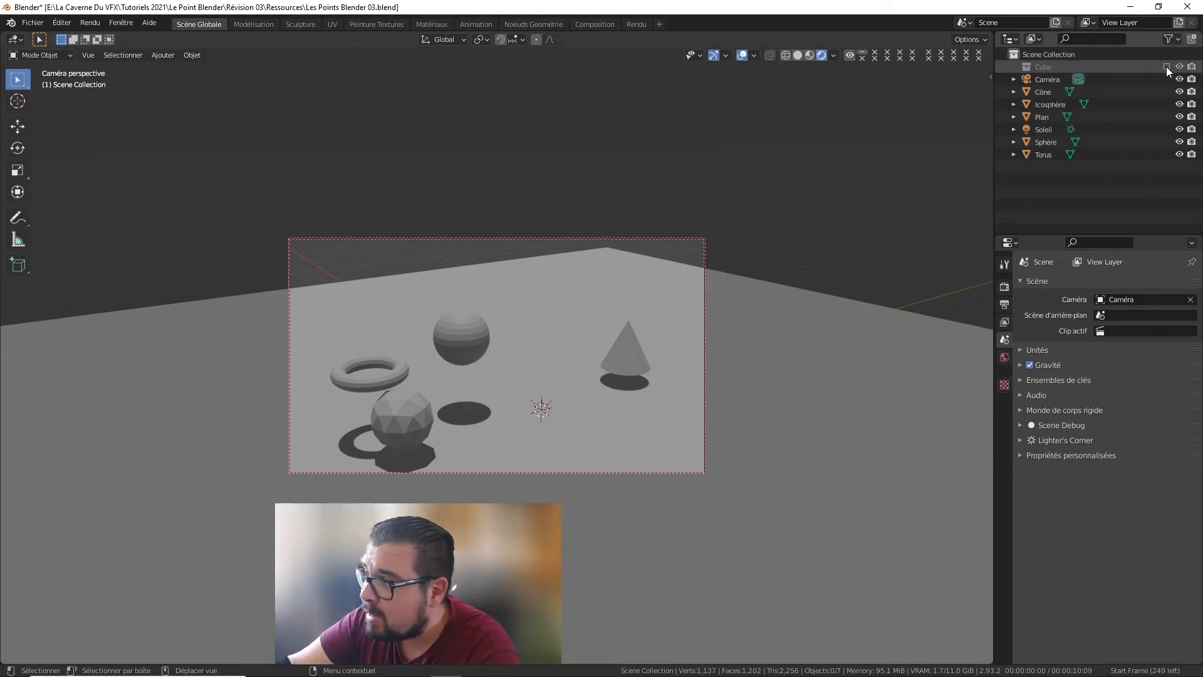
click(1166, 66)
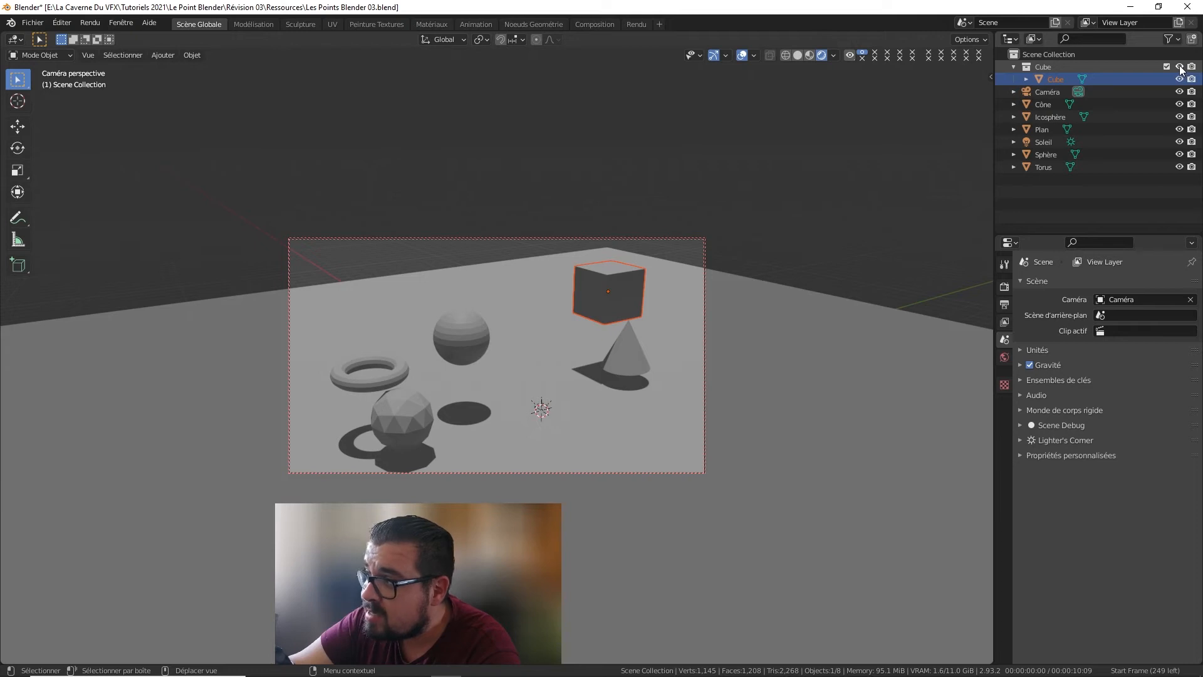
Step: Hide and show the Cube collection in the viewport, and toggle its render visibility
click(1179, 66)
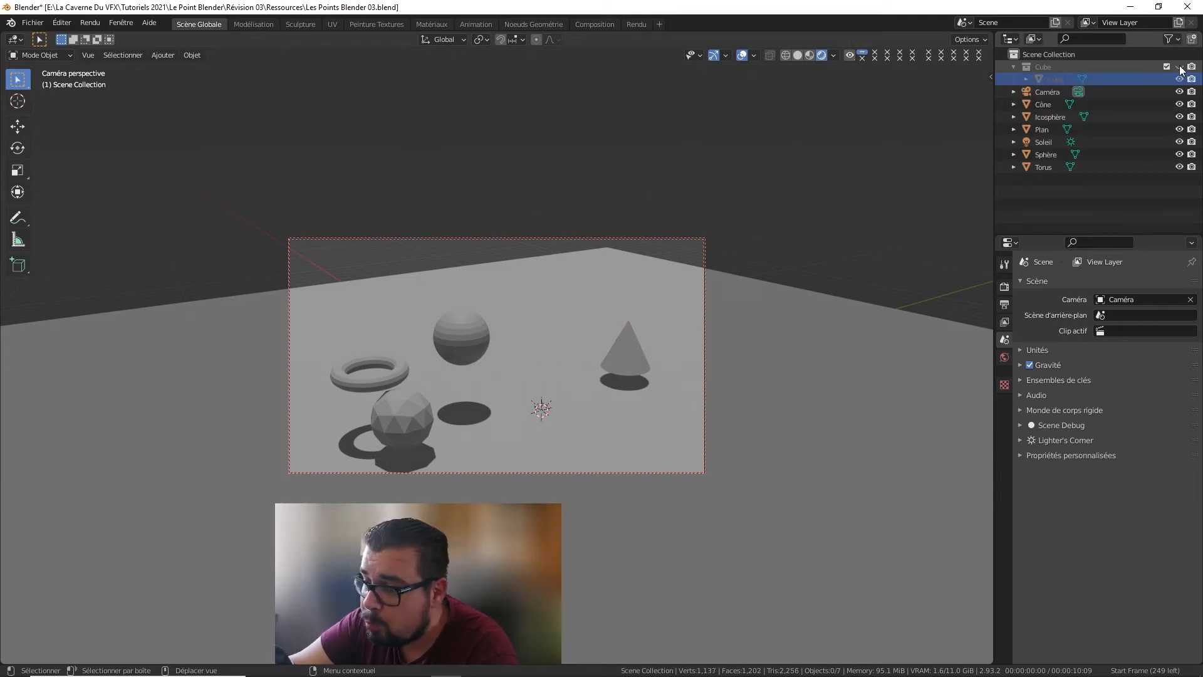
click(1179, 66)
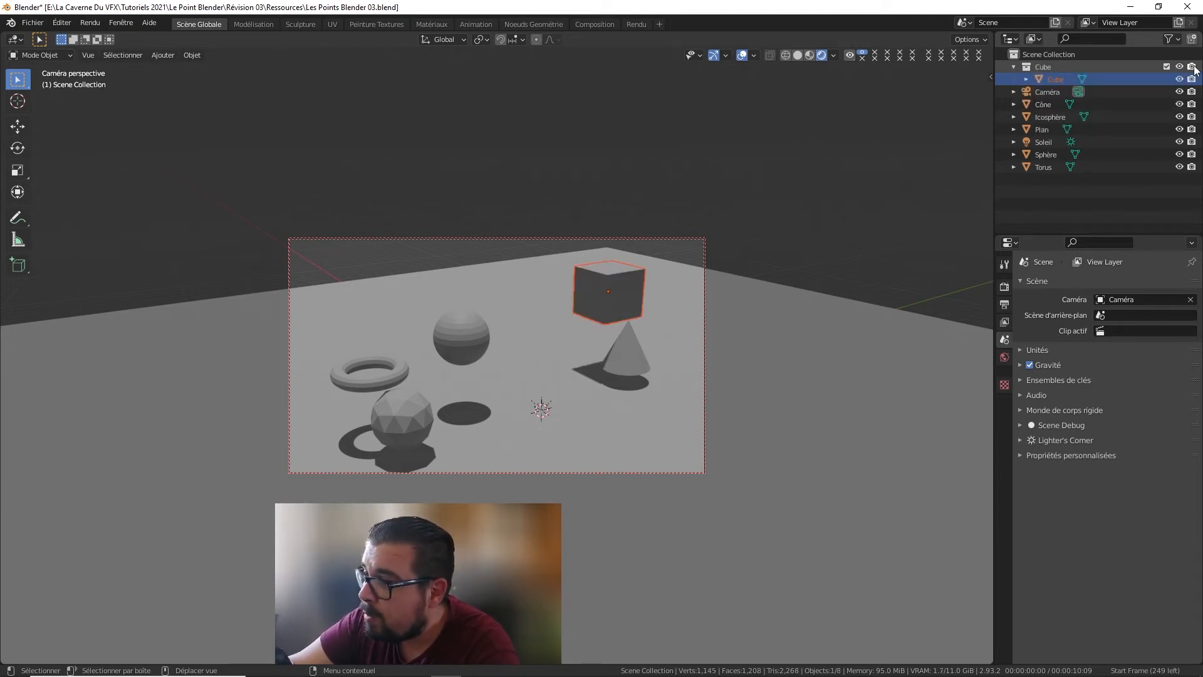
click(1191, 67)
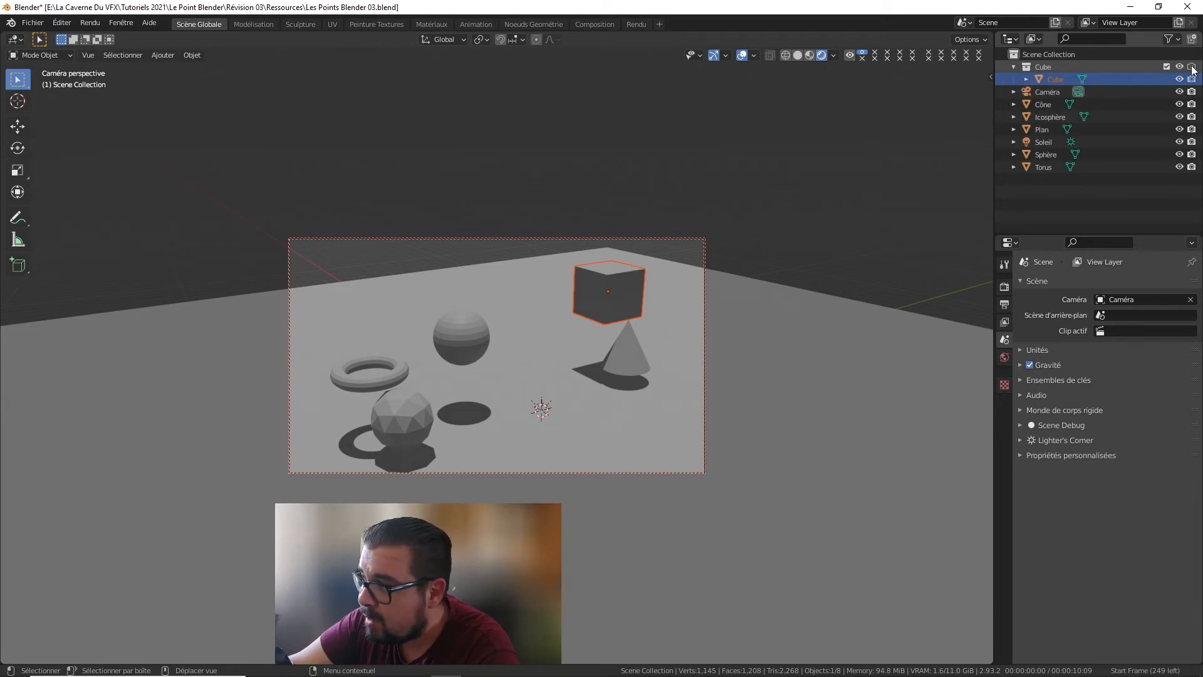
Step: Display the selectability and viewport-disable toggles in the Outliner, and make the Cube collection unselectable
click(1171, 40)
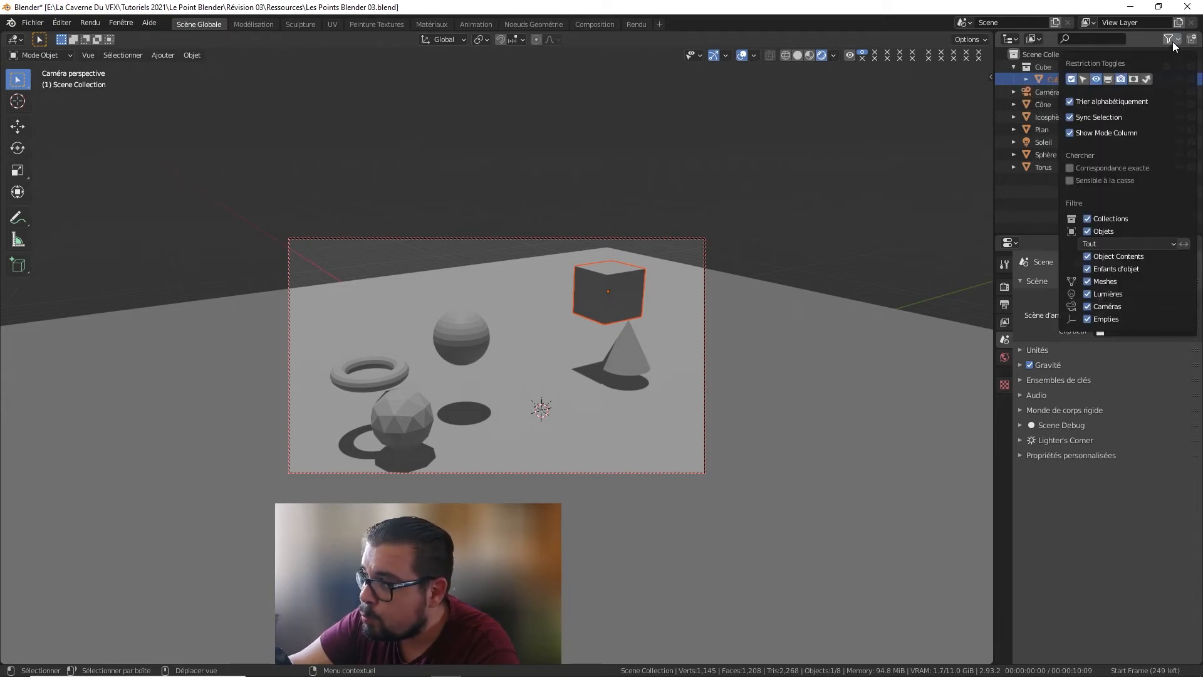
click(1083, 78)
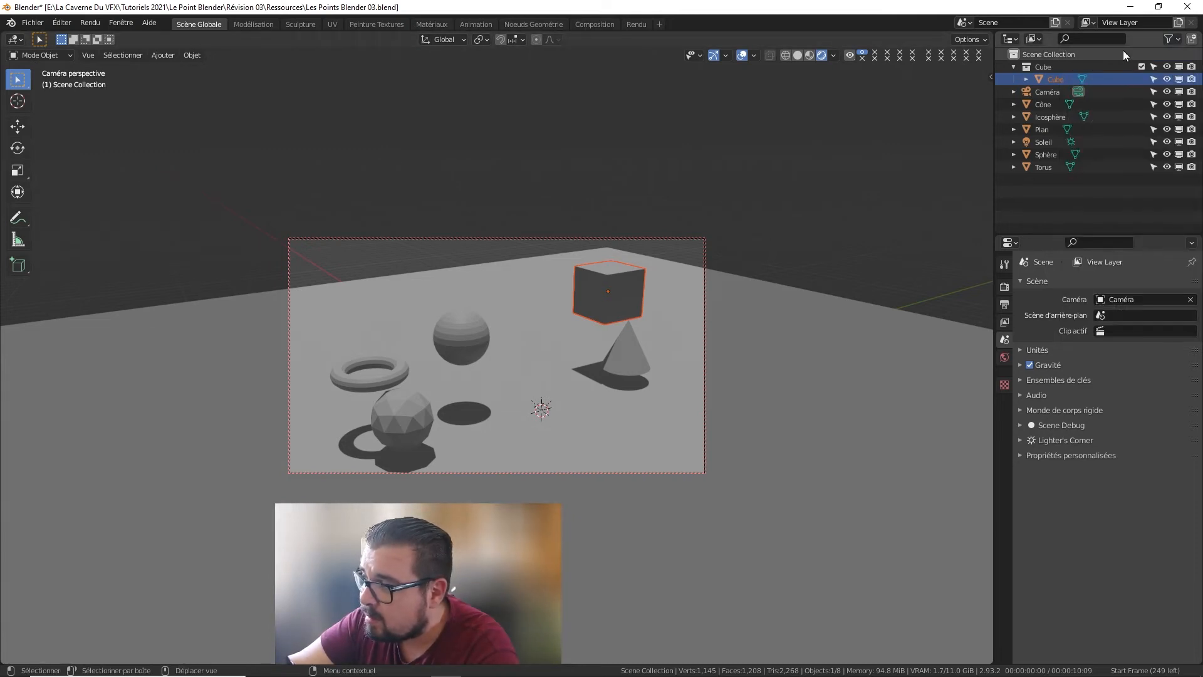
click(1153, 66)
Step: Try to select the cube in the viewport directly, with box selection and with circle selection
click(651, 271)
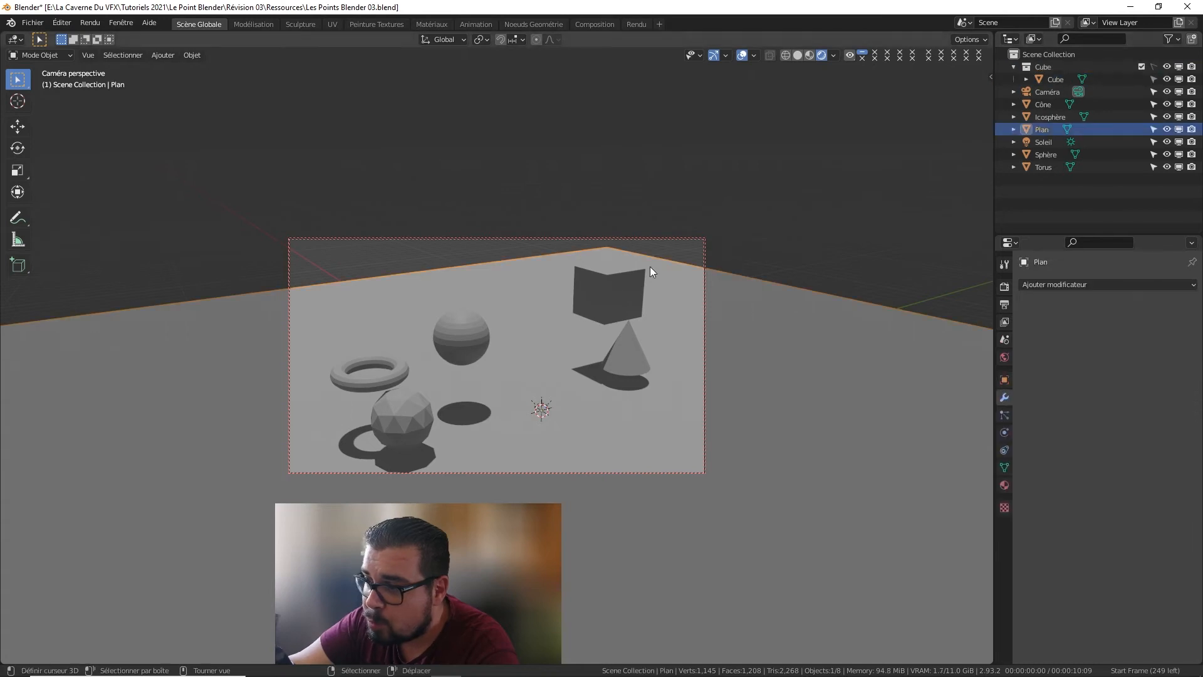
drag(769, 177, 501, 358)
drag(706, 223, 285, 468)
key(b)
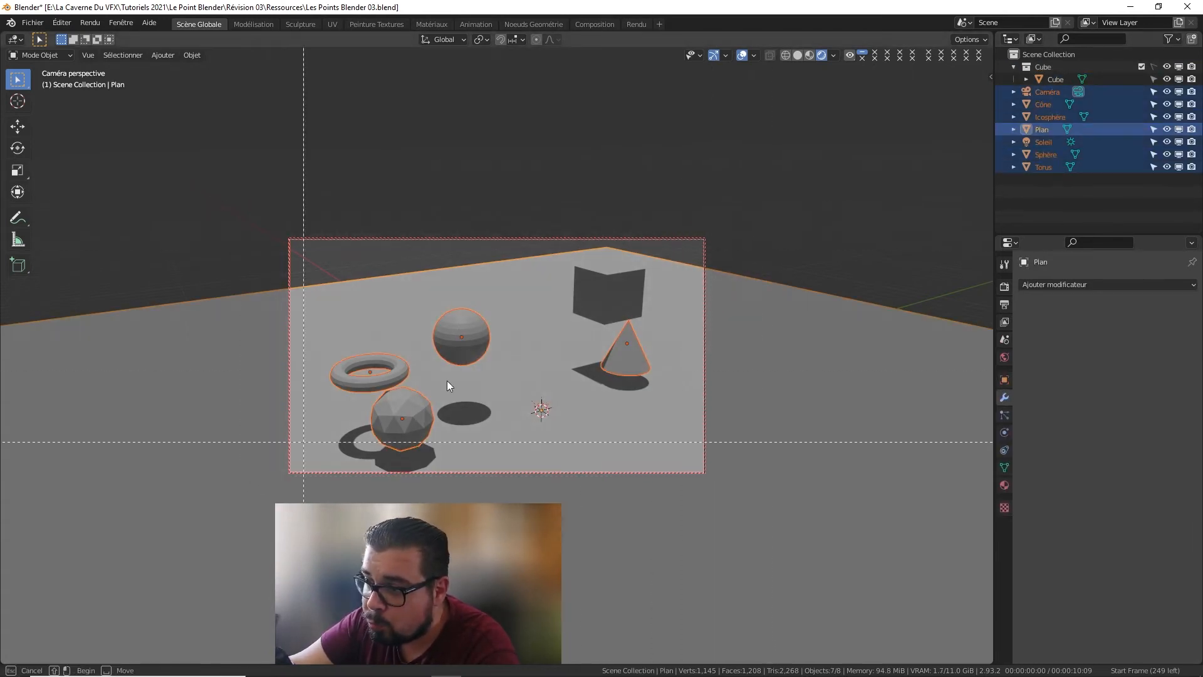
key(c)
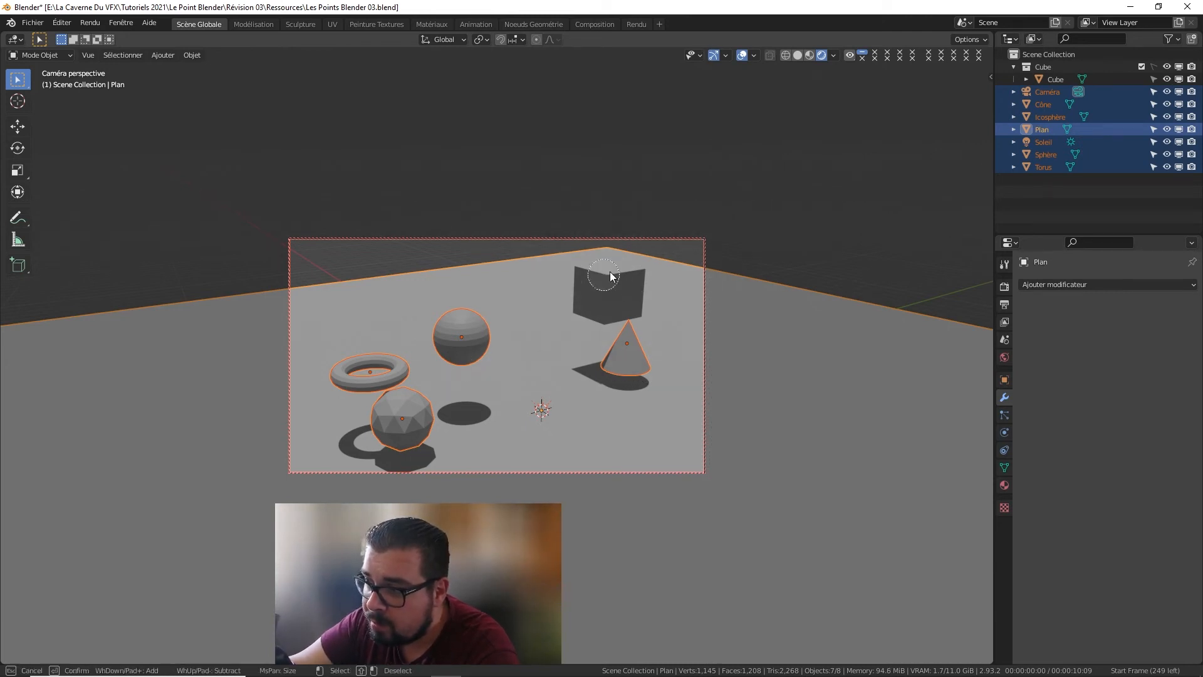
key(Escape)
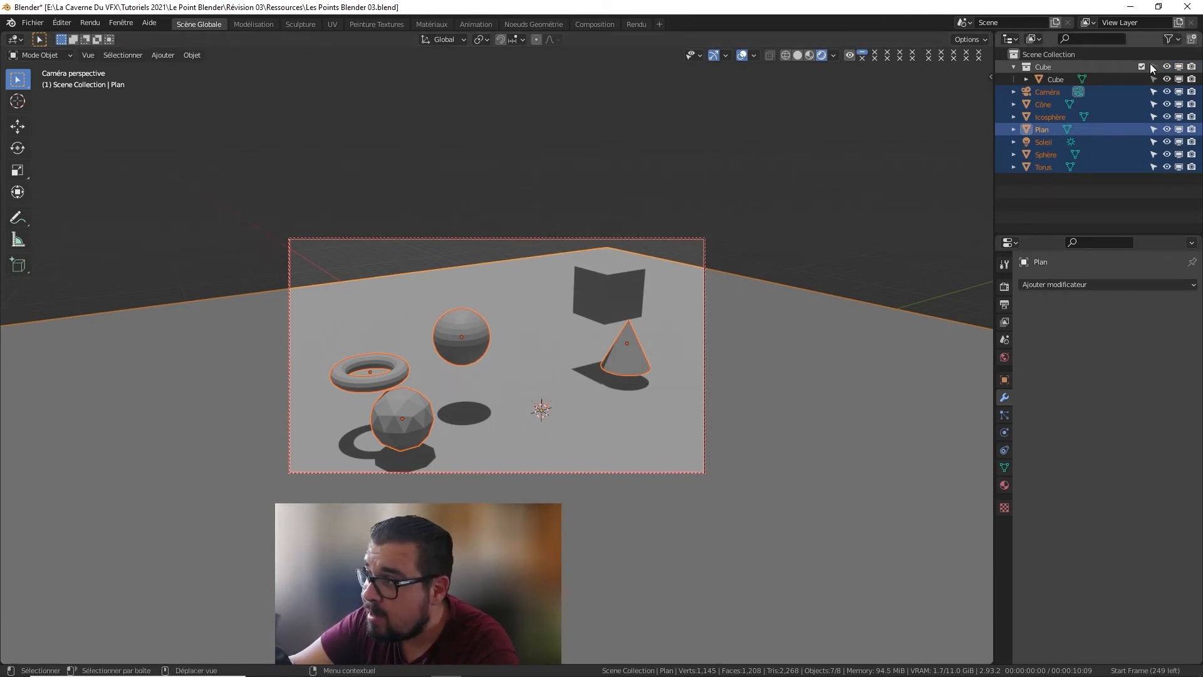
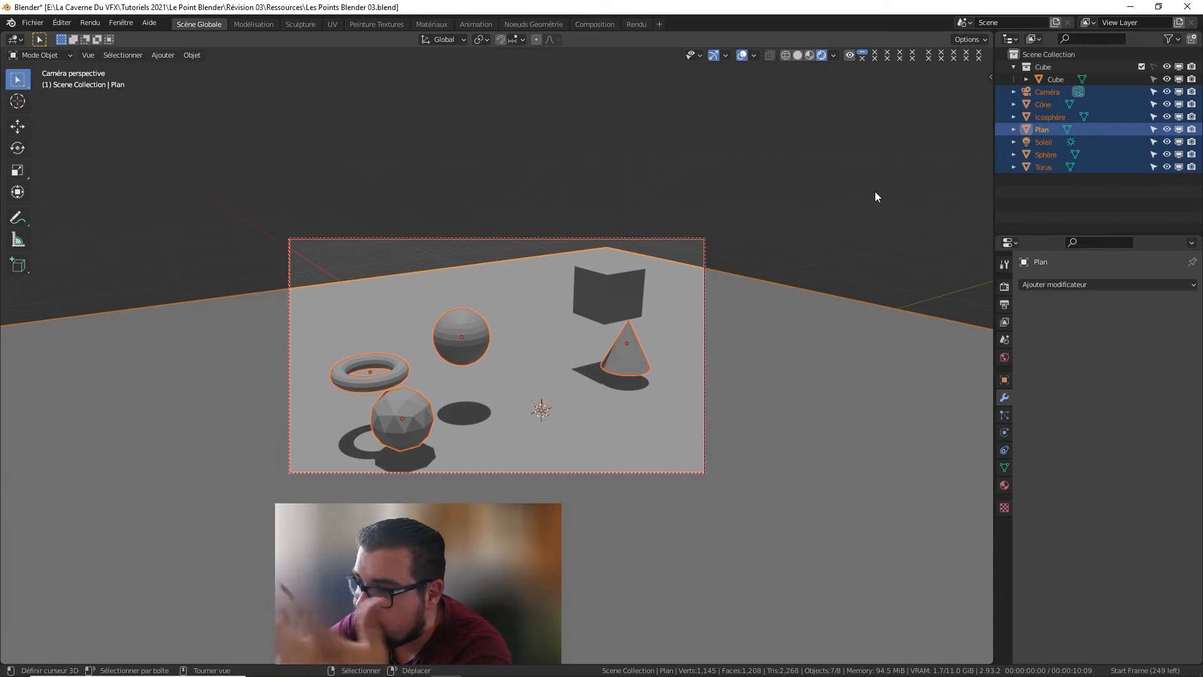
right_click(615, 292)
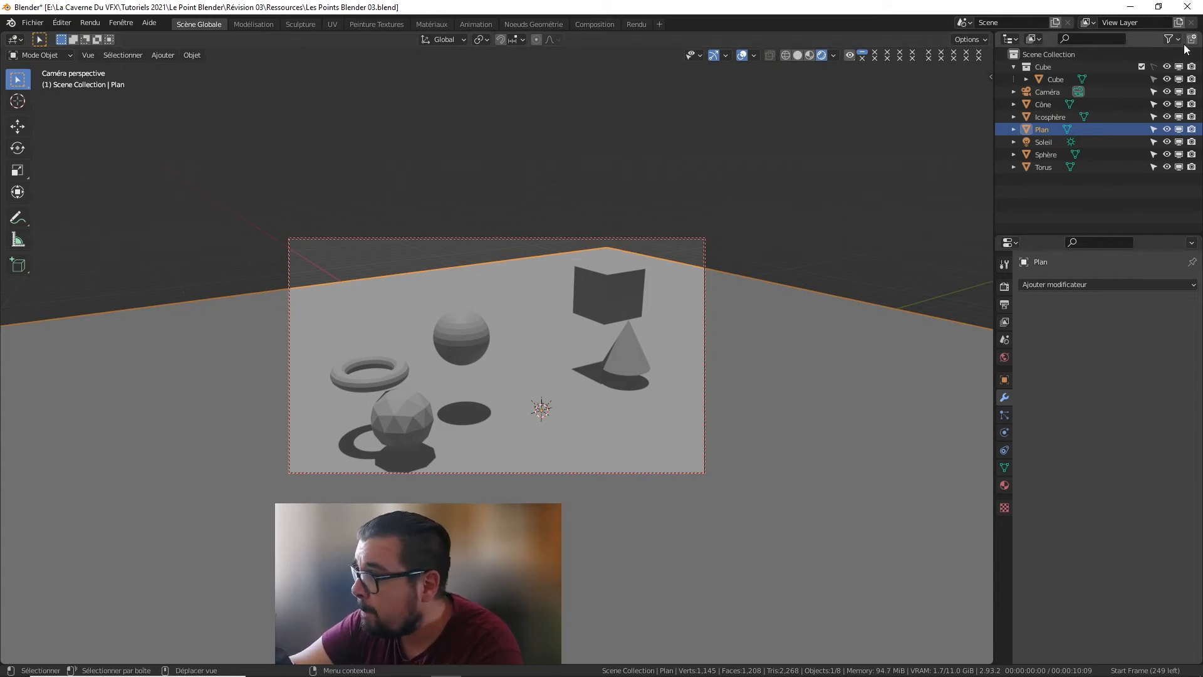
Step: Select everything from the cone to the torus in the Outliner and move it into the Cube collection
click(1044, 104)
shift+click(1085, 128)
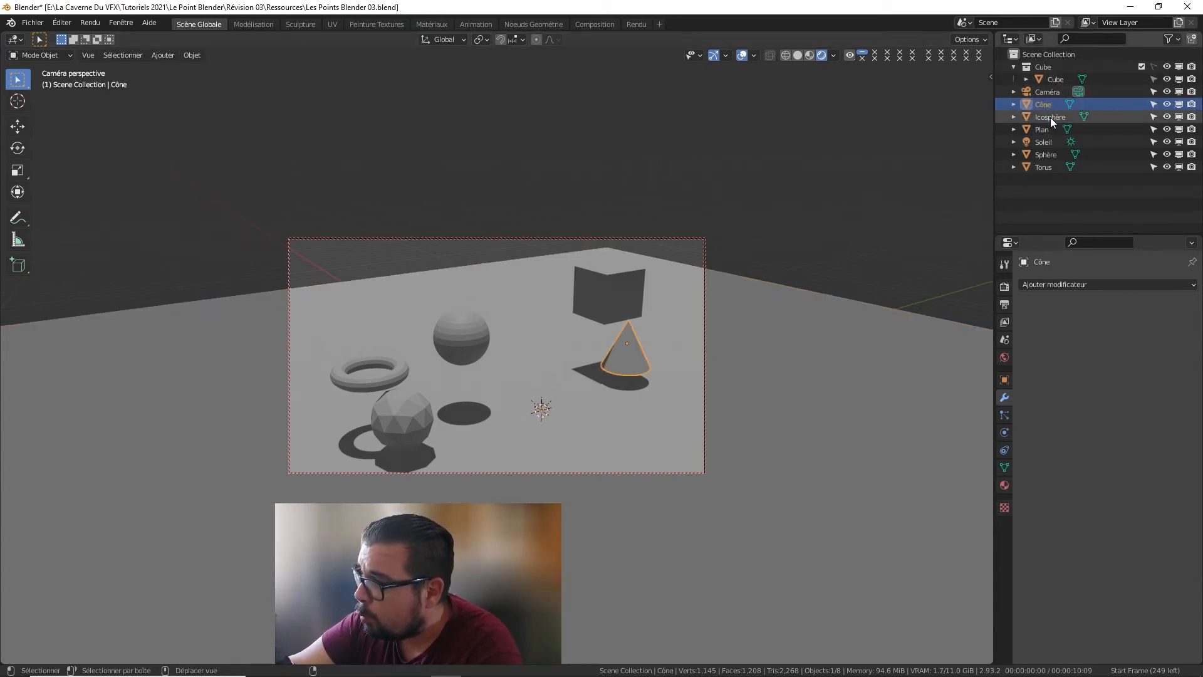
shift+click(1048, 166)
key(m)
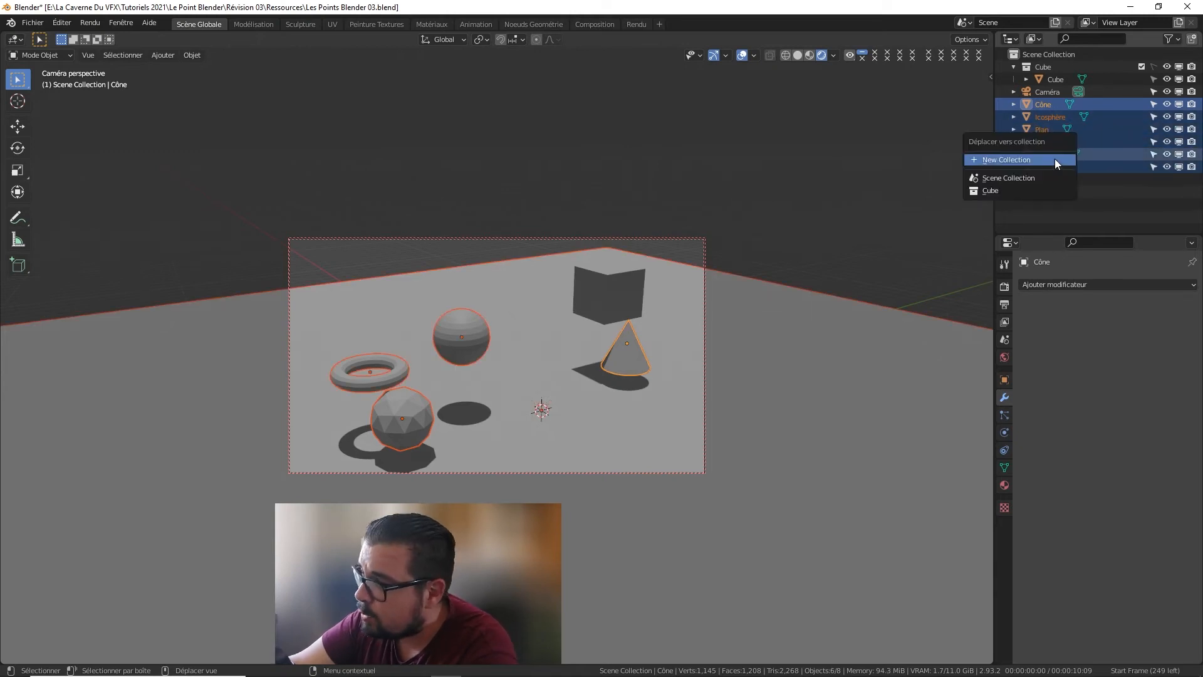
click(1003, 190)
Step: Rename the Cube collection to Géométrie
click(1044, 65)
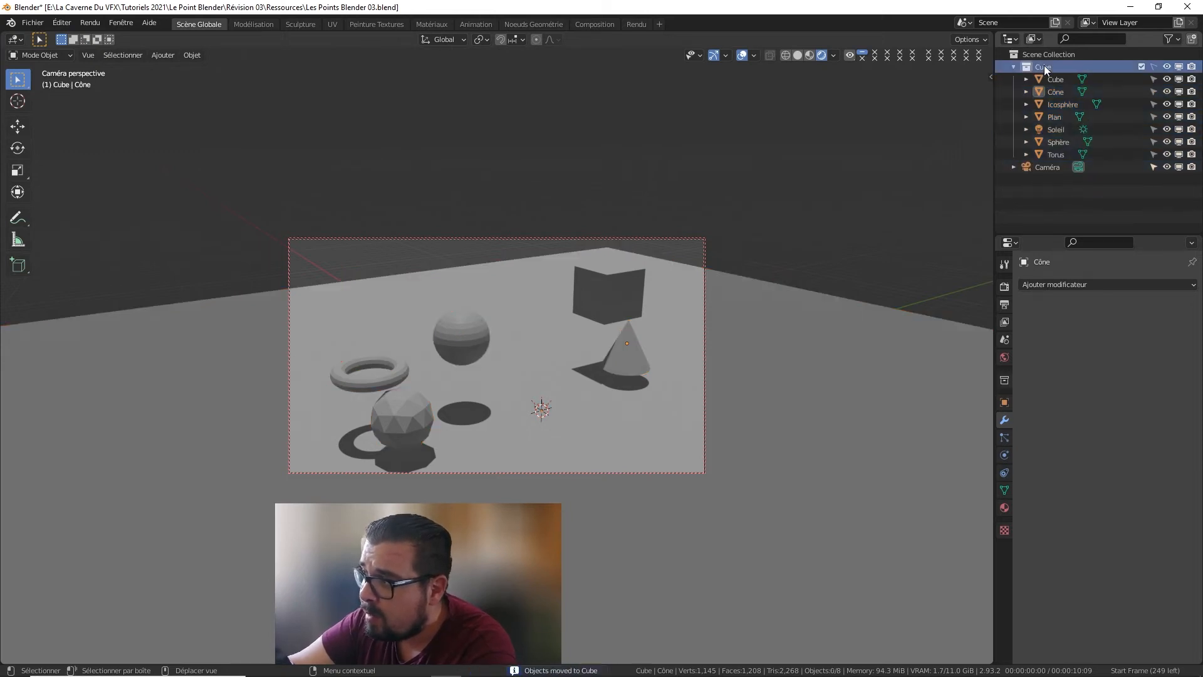
double_click(1044, 69)
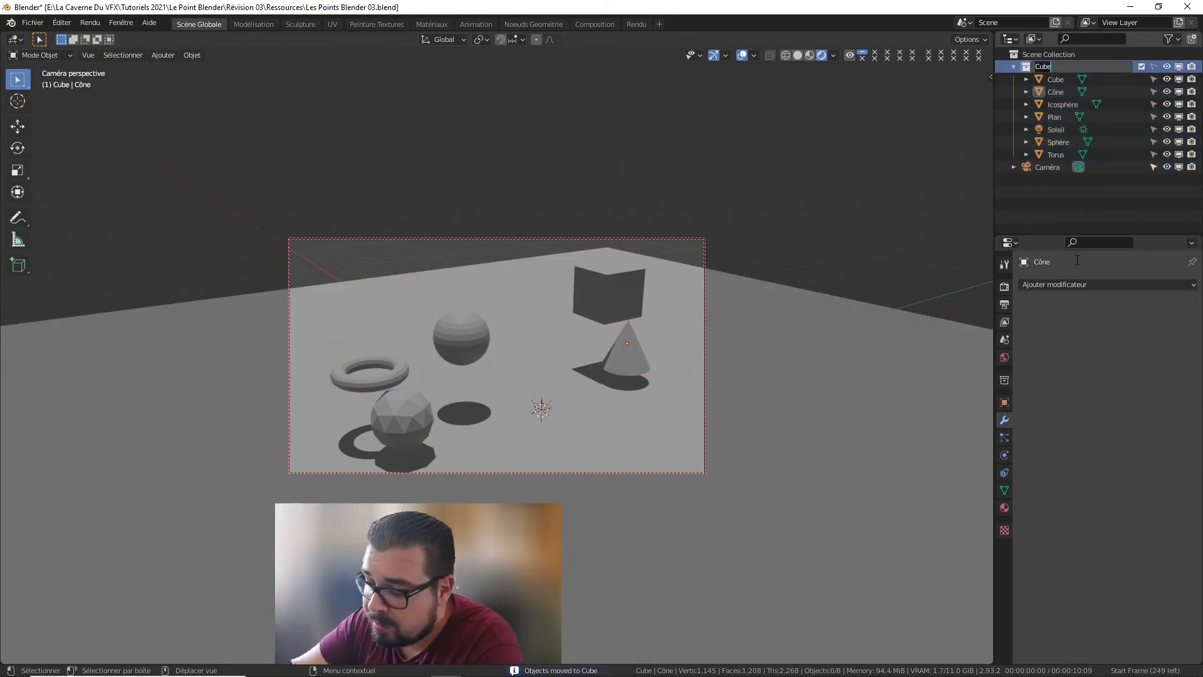
text(Géom)
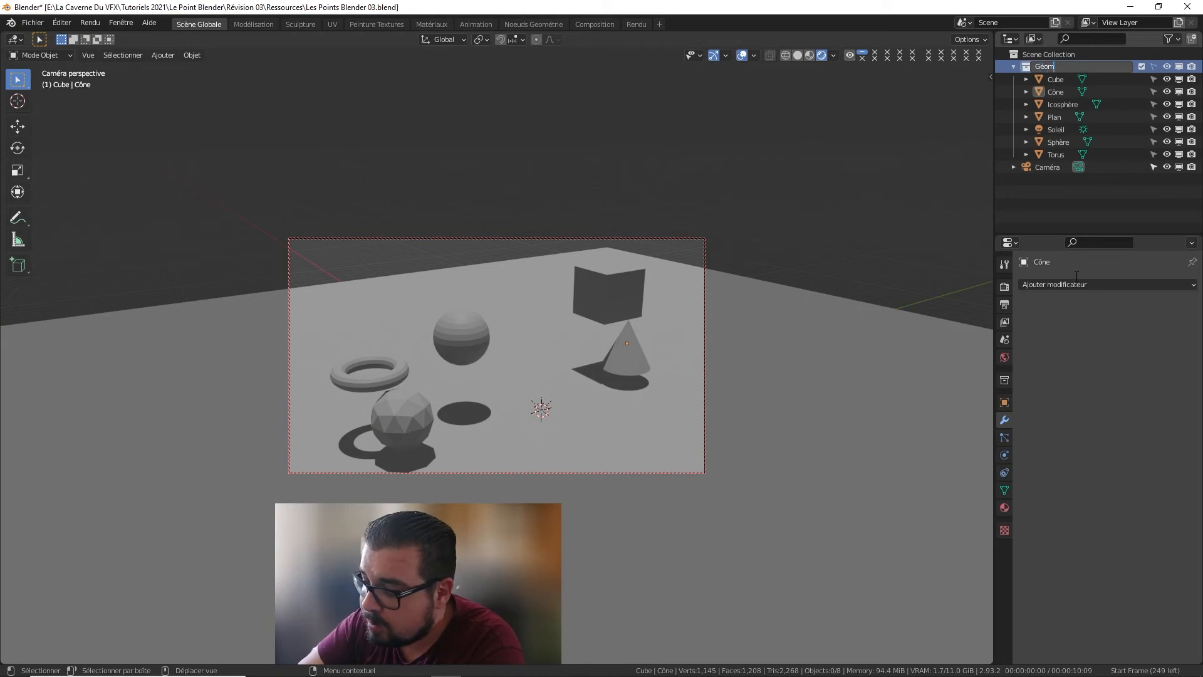
text(étrie)
key(Return)
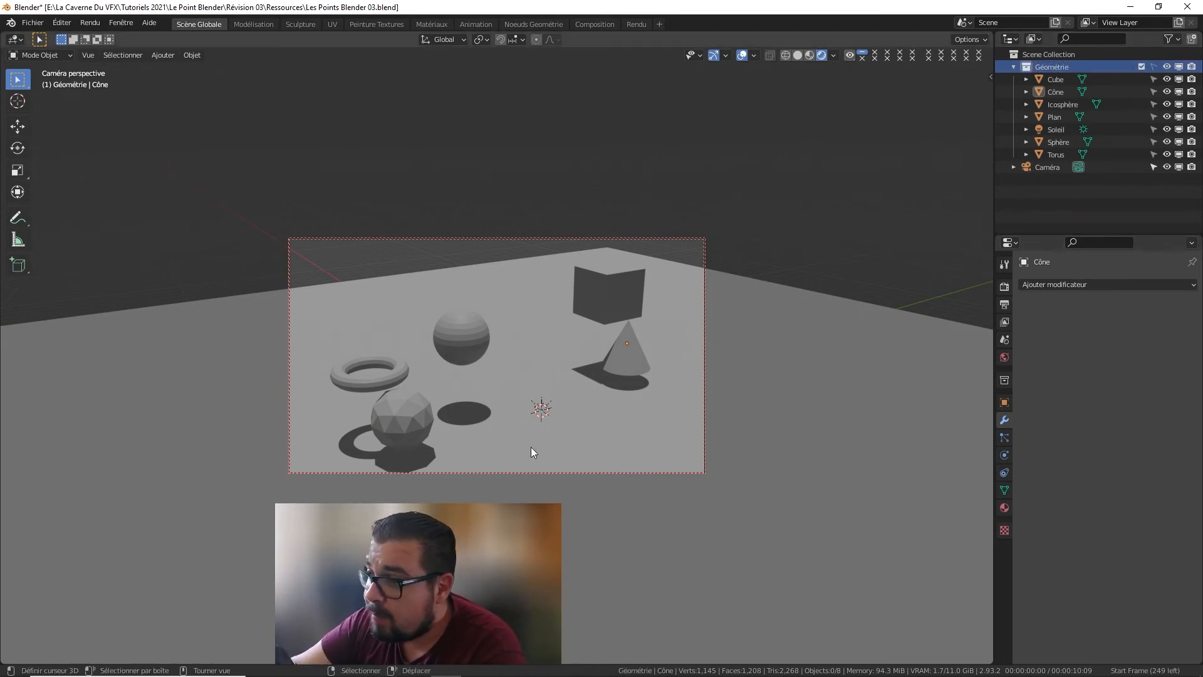
right_click(1059, 67)
click(980, 169)
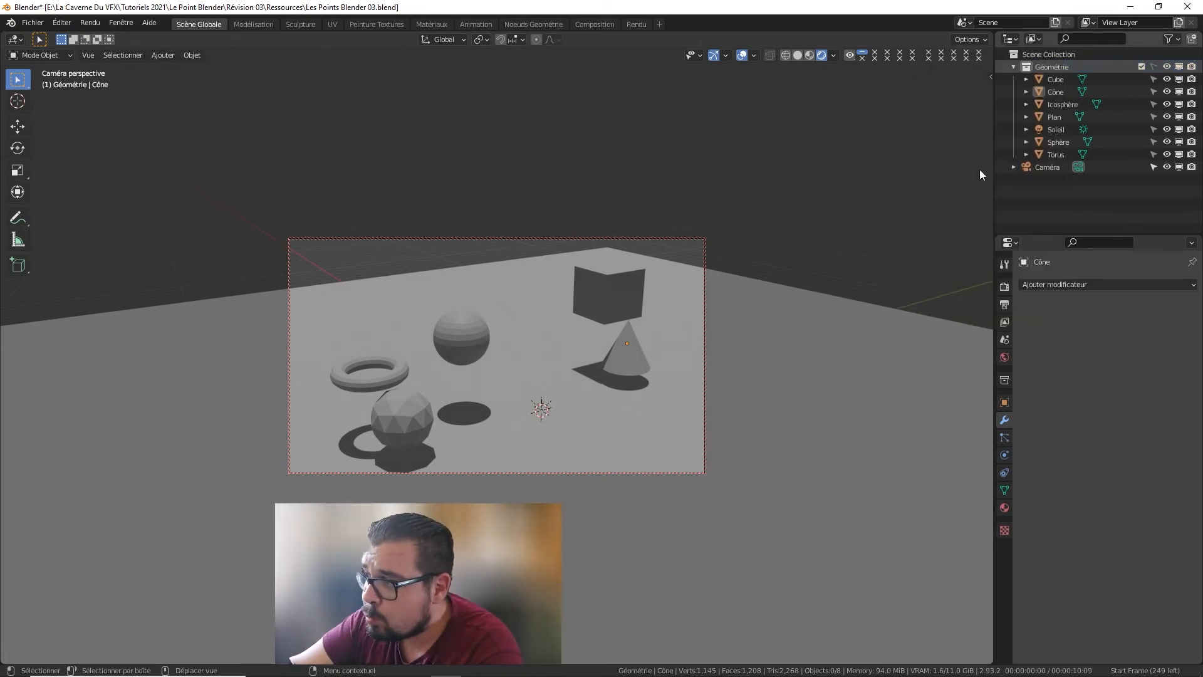
Step: Make the Géométrie collection selectable again and select all of its objects from the Outliner
right_click(1055, 64)
click(1010, 147)
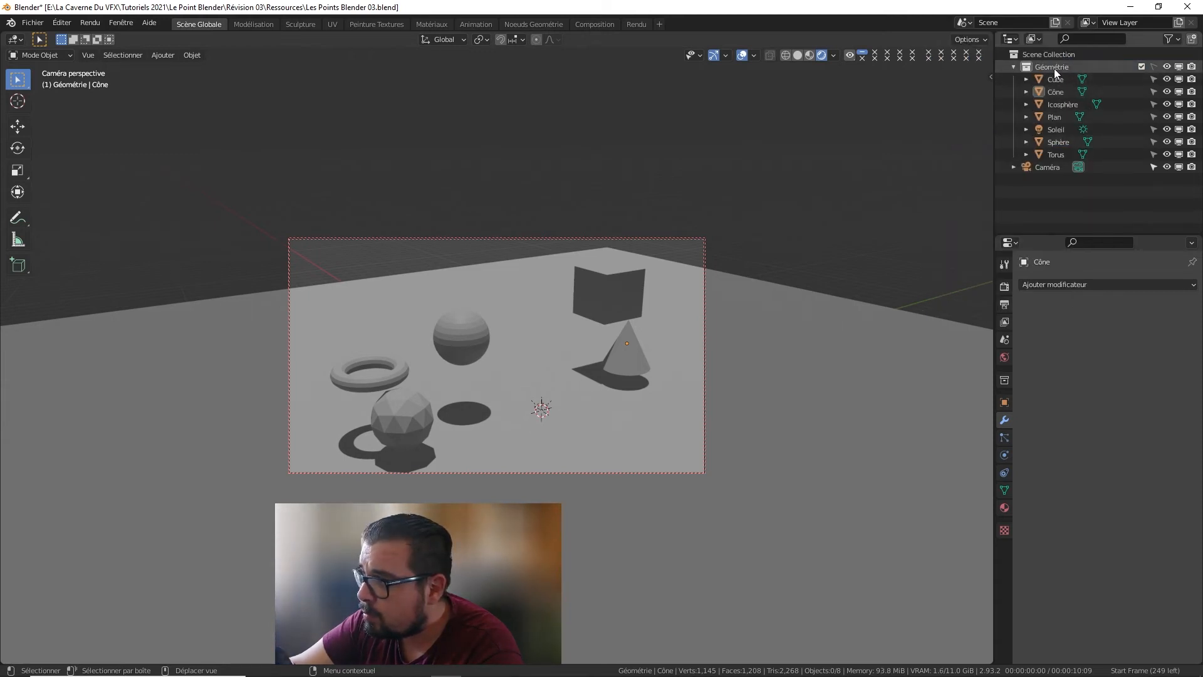
click(1113, 67)
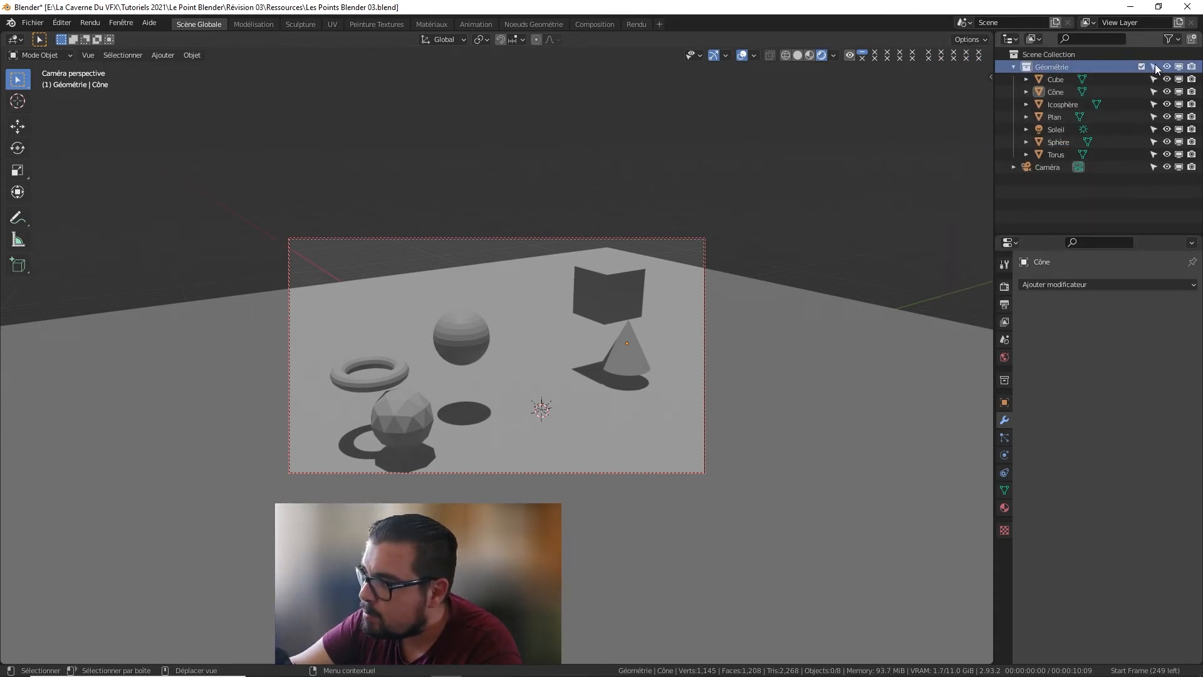
right_click(1054, 71)
click(1006, 144)
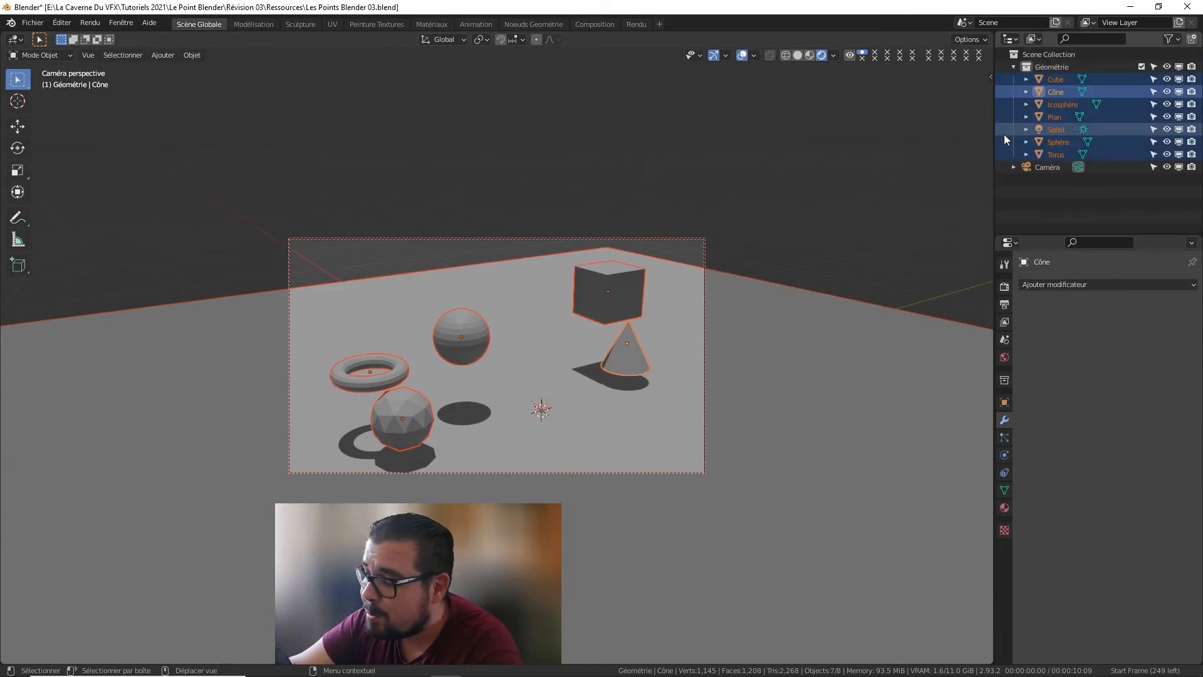
Step: Try to move all the selected objects of the Géométrie collection together
mouse_move(658, 209)
middle_down()
mouse_move(589, 210)
mouse_move(671, 204)
middle_up()
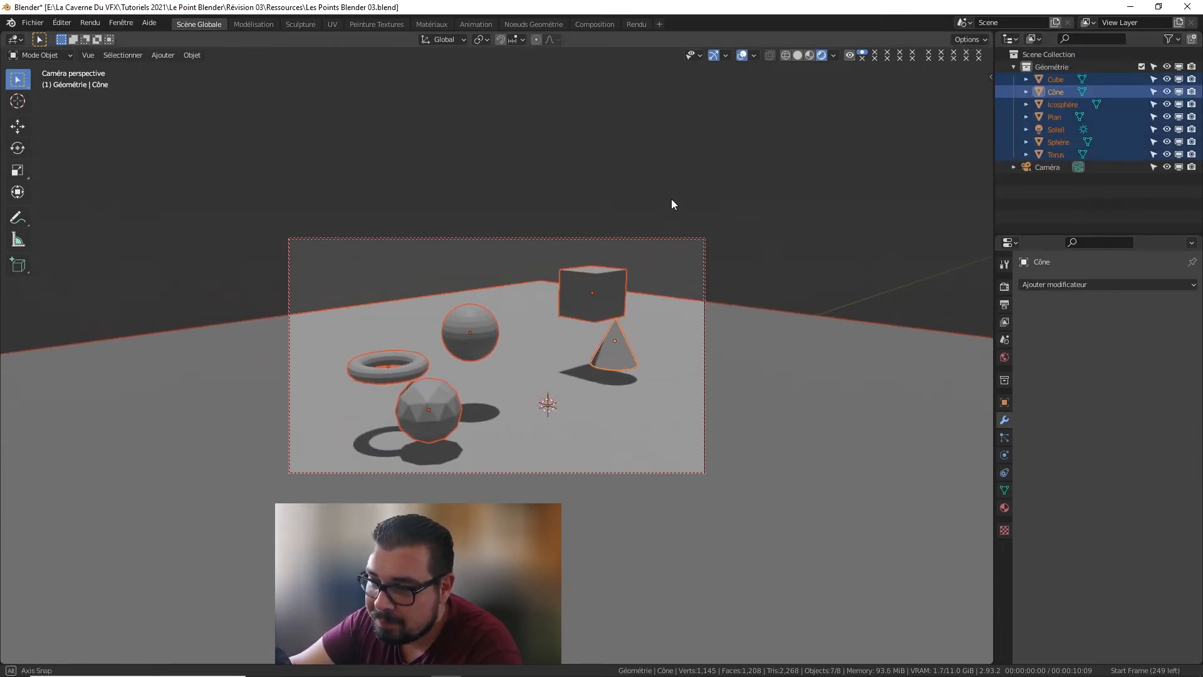
key(g)
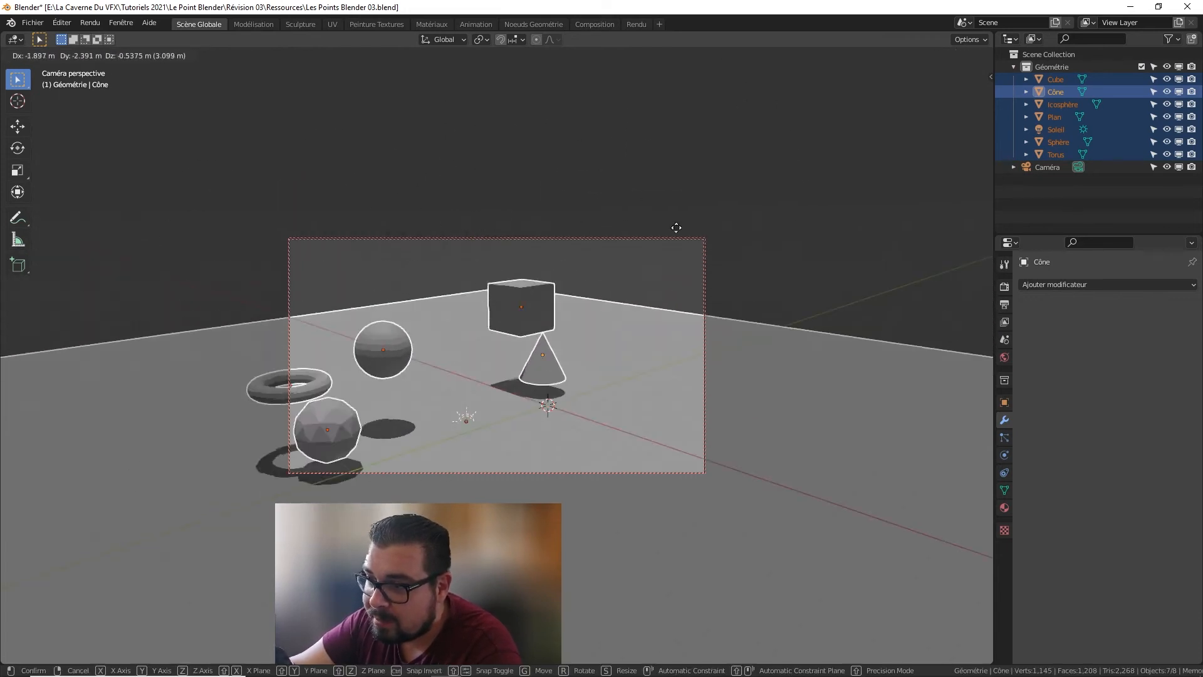
right_click(676, 227)
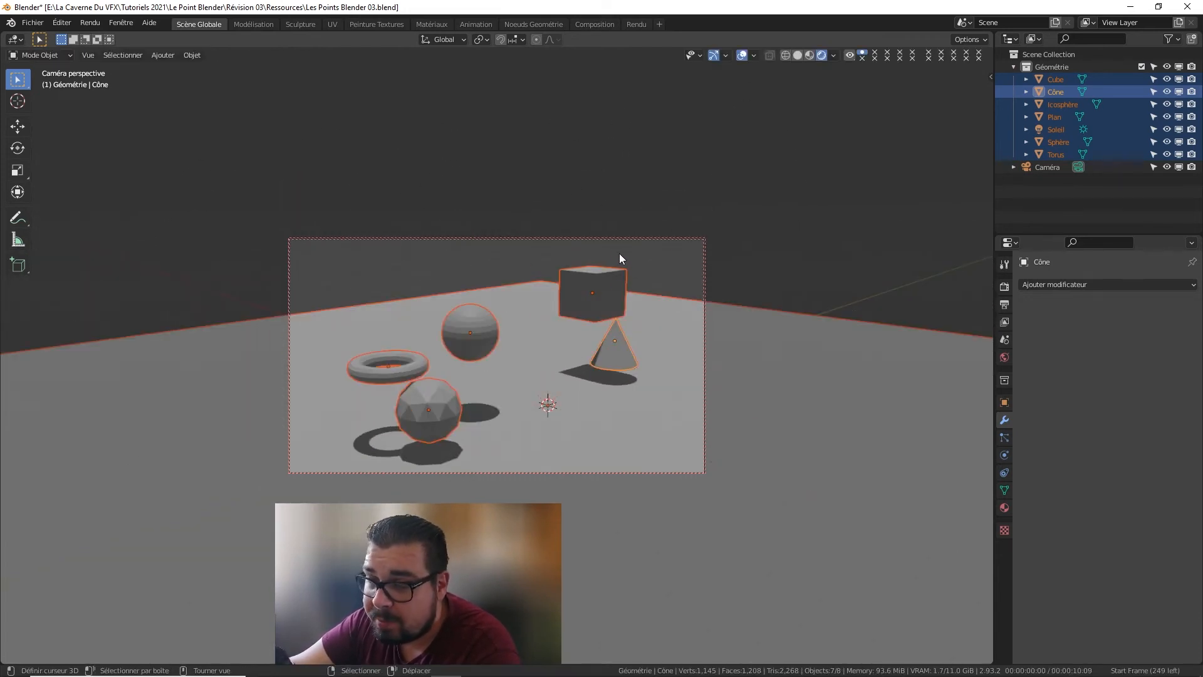
Step: Make the cube the active object, enter Edit Mode on all selected meshes and hide an element of the sphere's mesh
shift+click(604, 287)
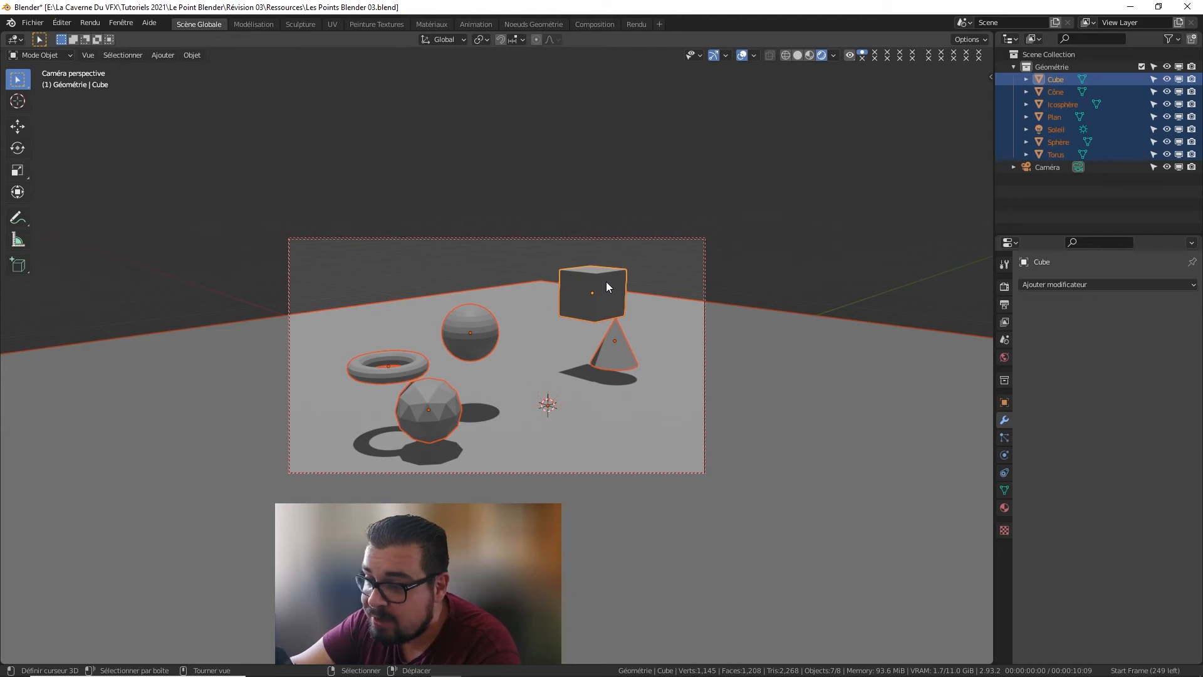
key(Tab)
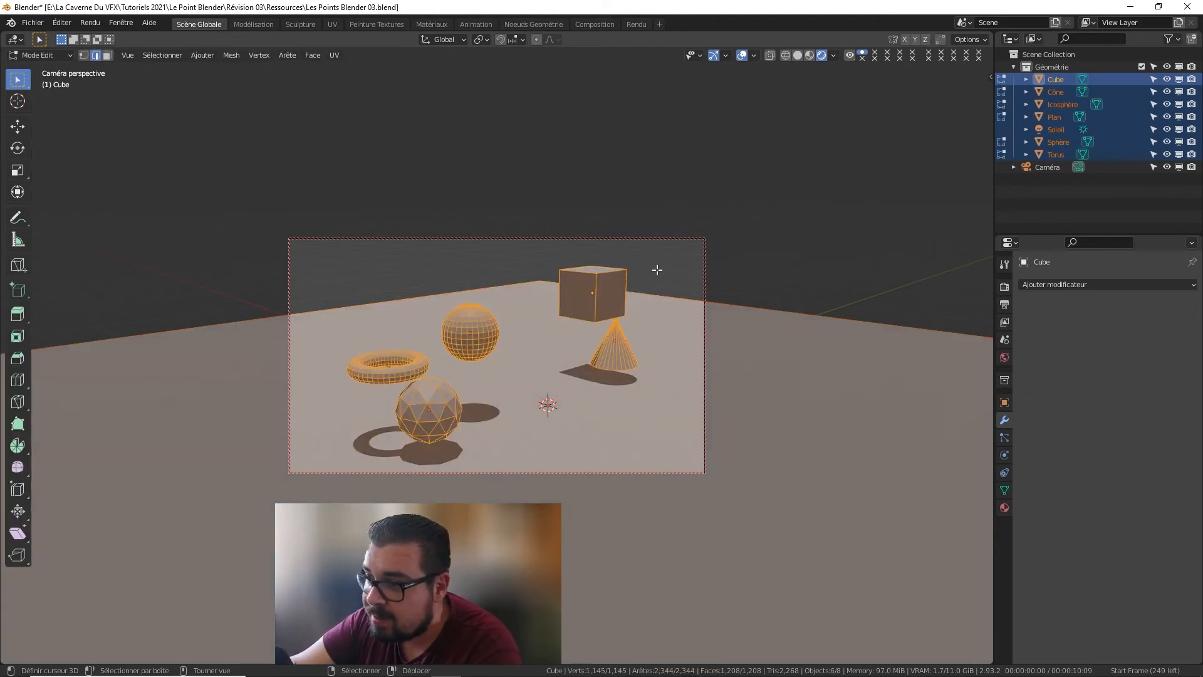
middle_drag(652, 268, 551, 282)
click(470, 342)
key(h)
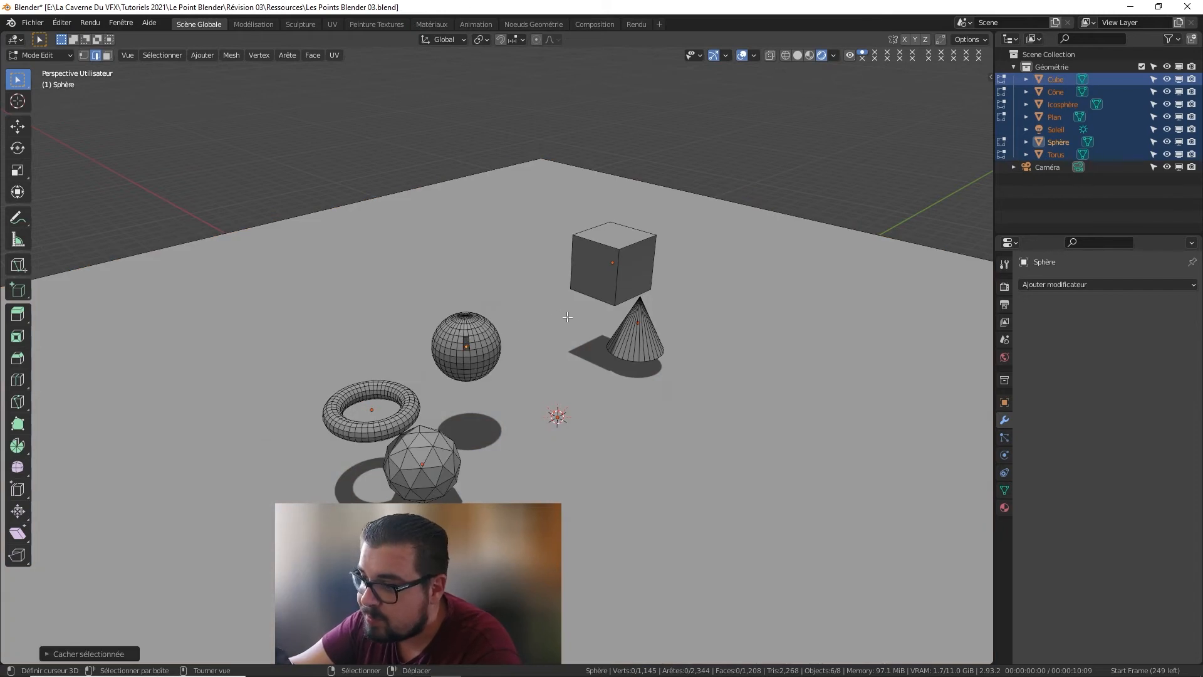
Step: Try moving edges of the icosphere, torus and cube in the shared Edit Mode, and return to Object Mode
right_click(404, 461)
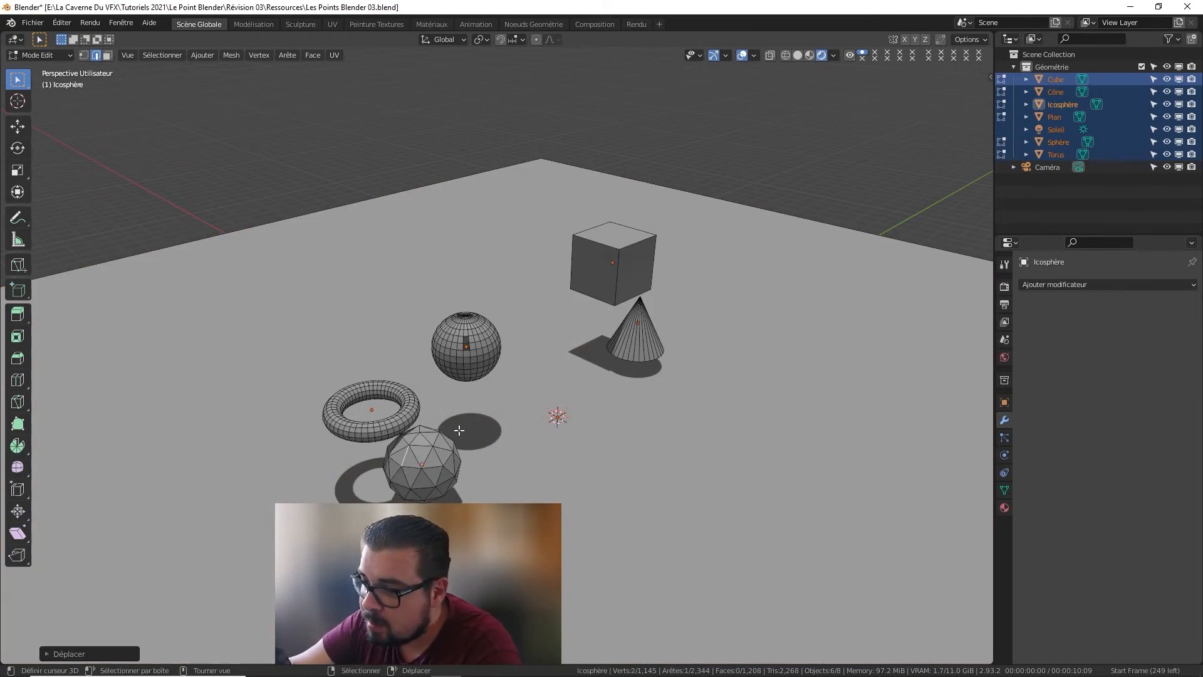
right_click(373, 392)
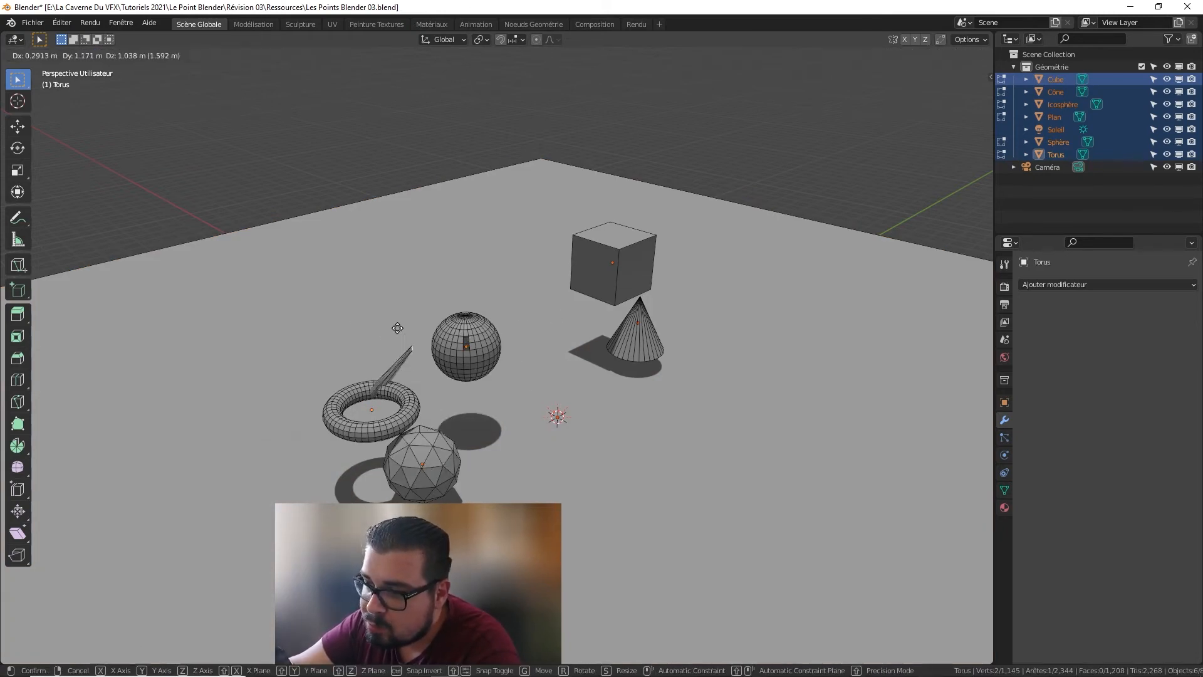
right_click(651, 256)
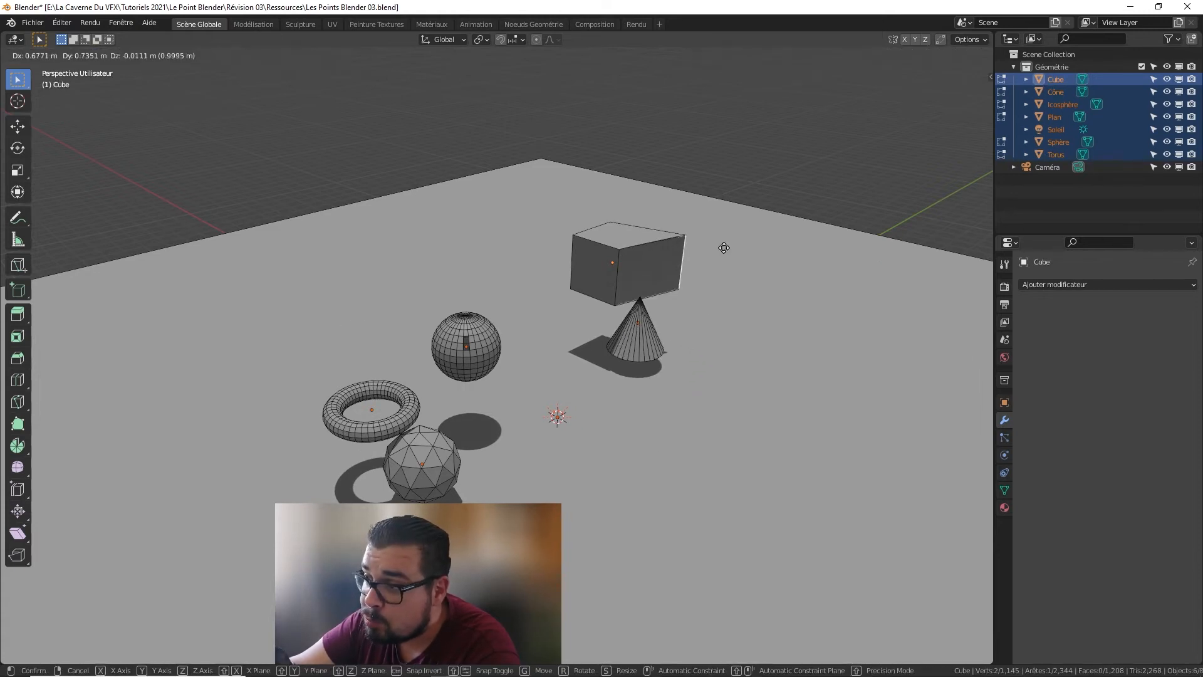
right_click(595, 241)
key(g)
right_click(515, 232)
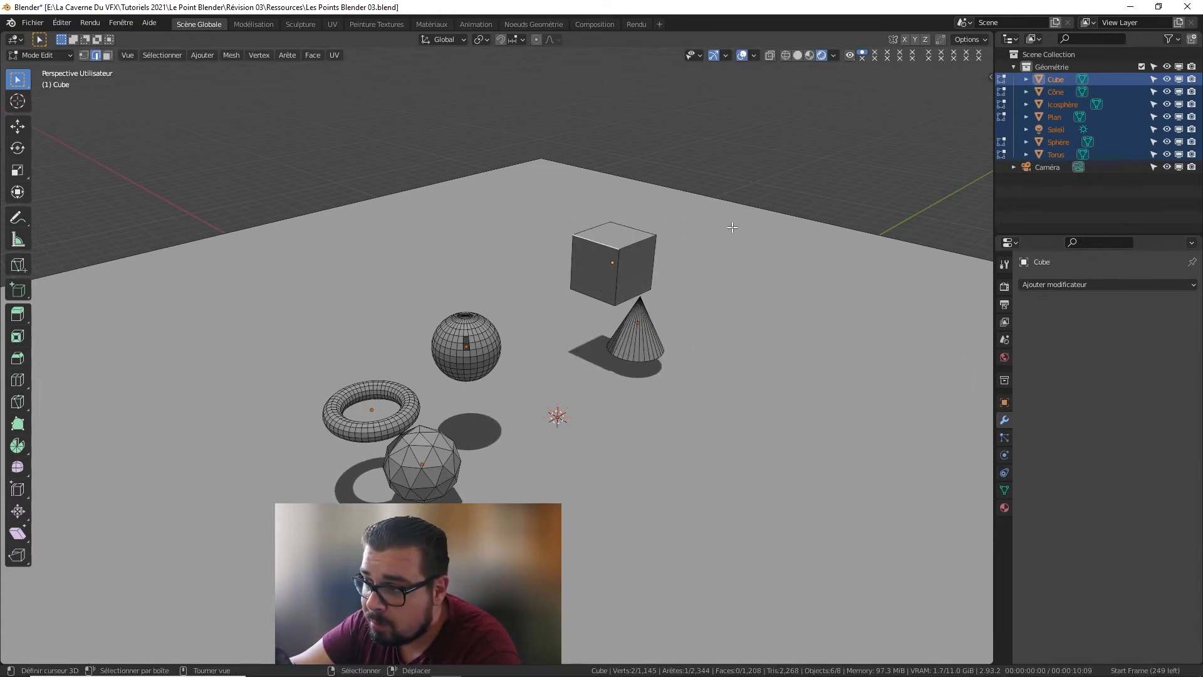
right_click(758, 210)
key(Tab)
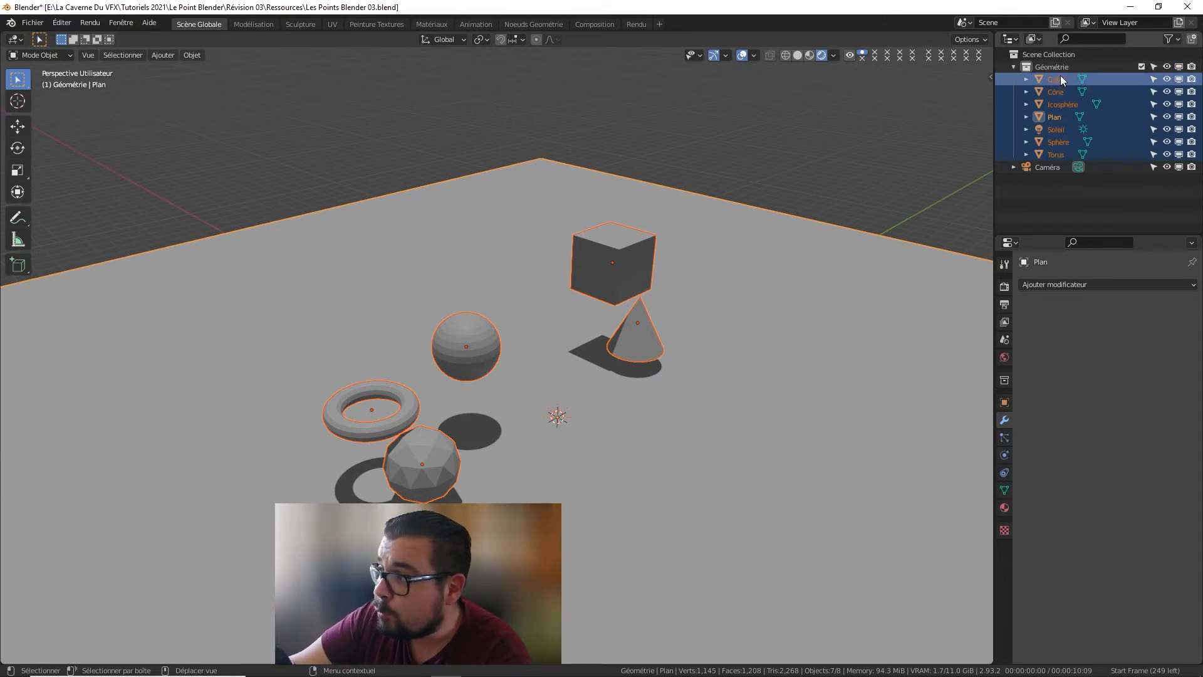
Step: Exclude the Géométrie collection from the view layer and include it again, and toggle its selectability off and on
click(1142, 67)
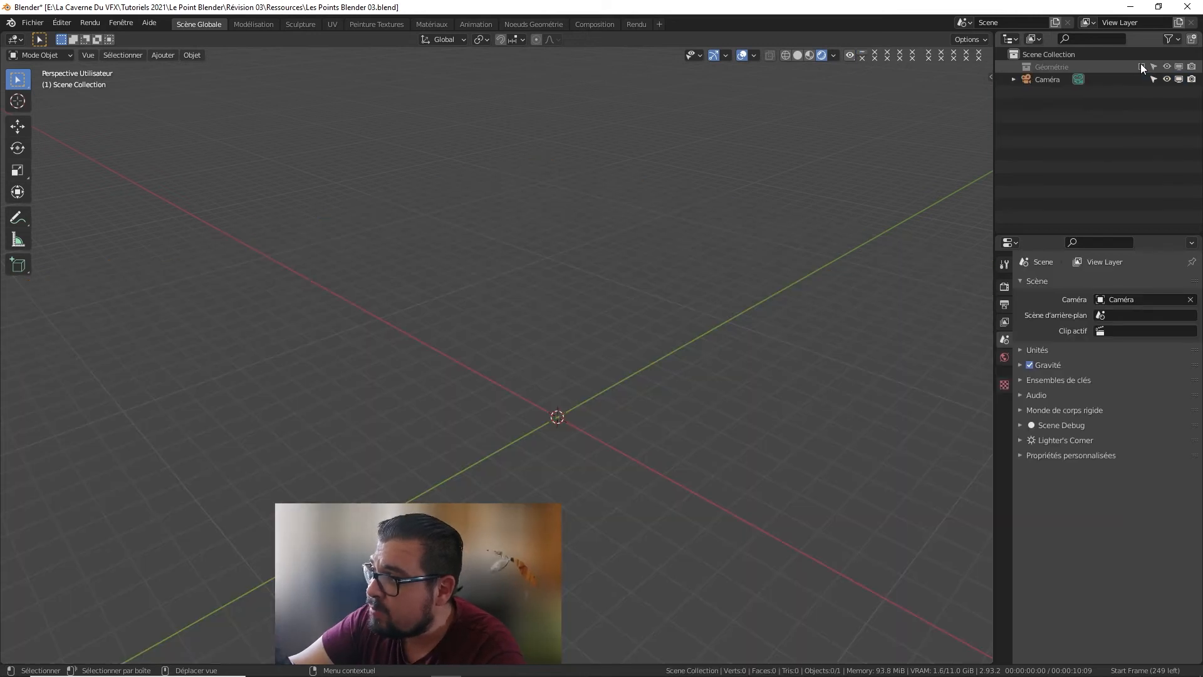
click(1142, 67)
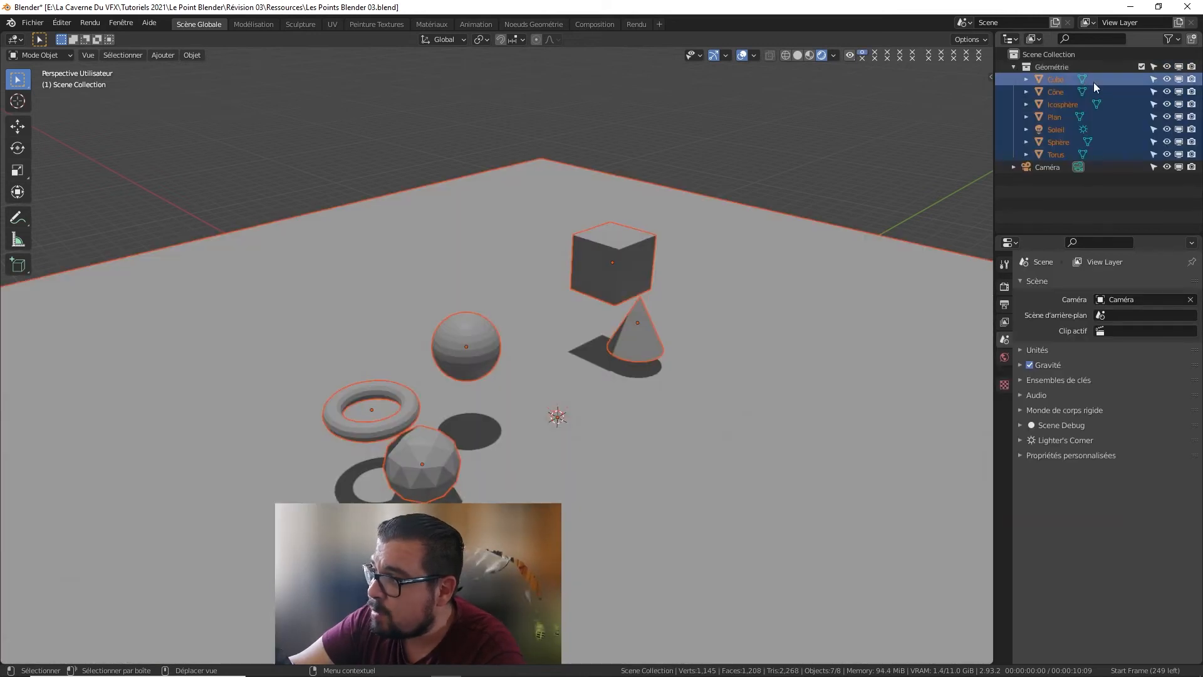
click(1153, 67)
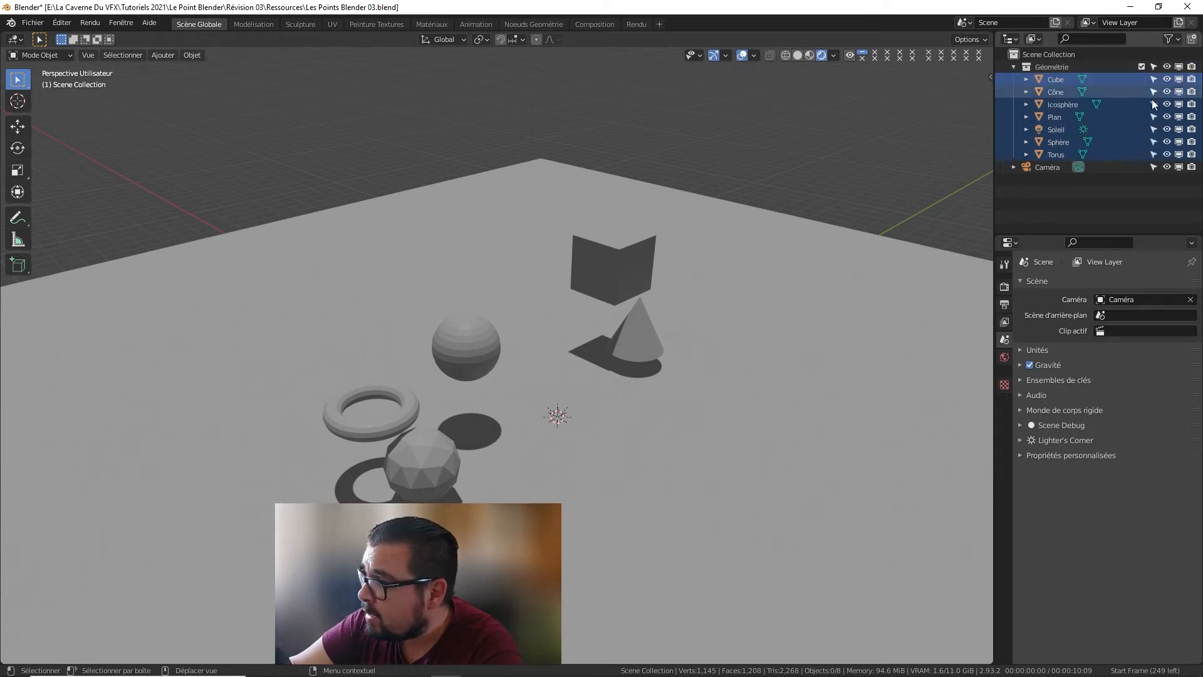
middle_drag(871, 242, 834, 235)
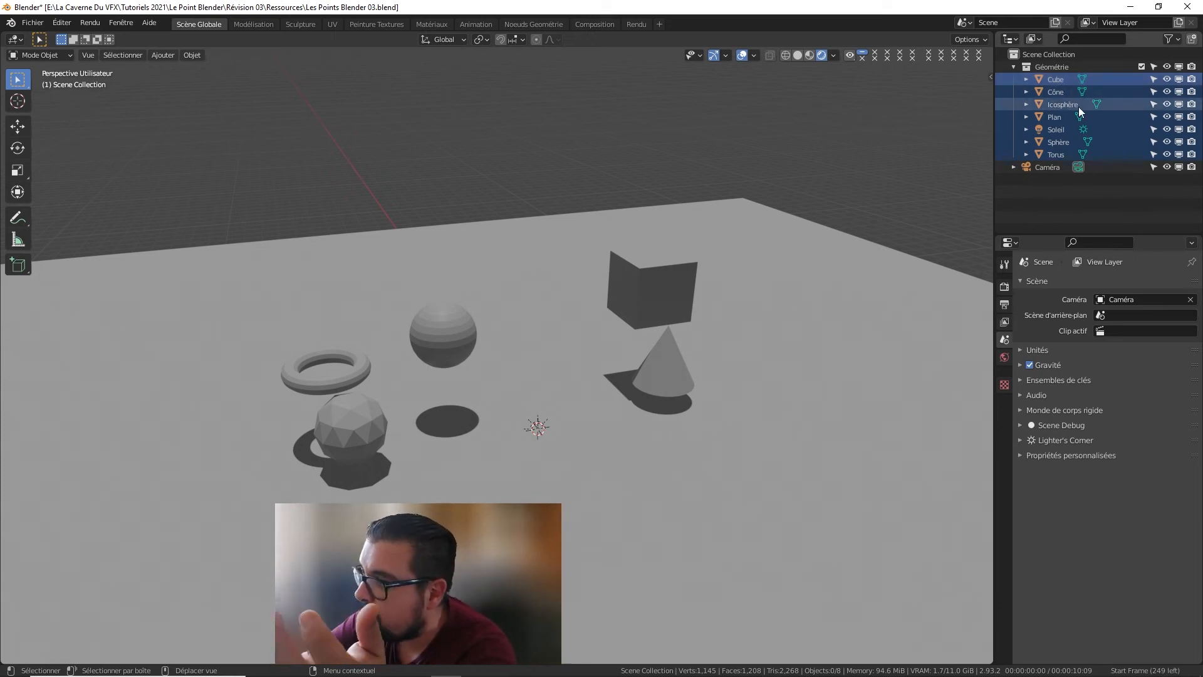
Step: Rename the cube object to SM_Cube in the Outliner
click(1059, 82)
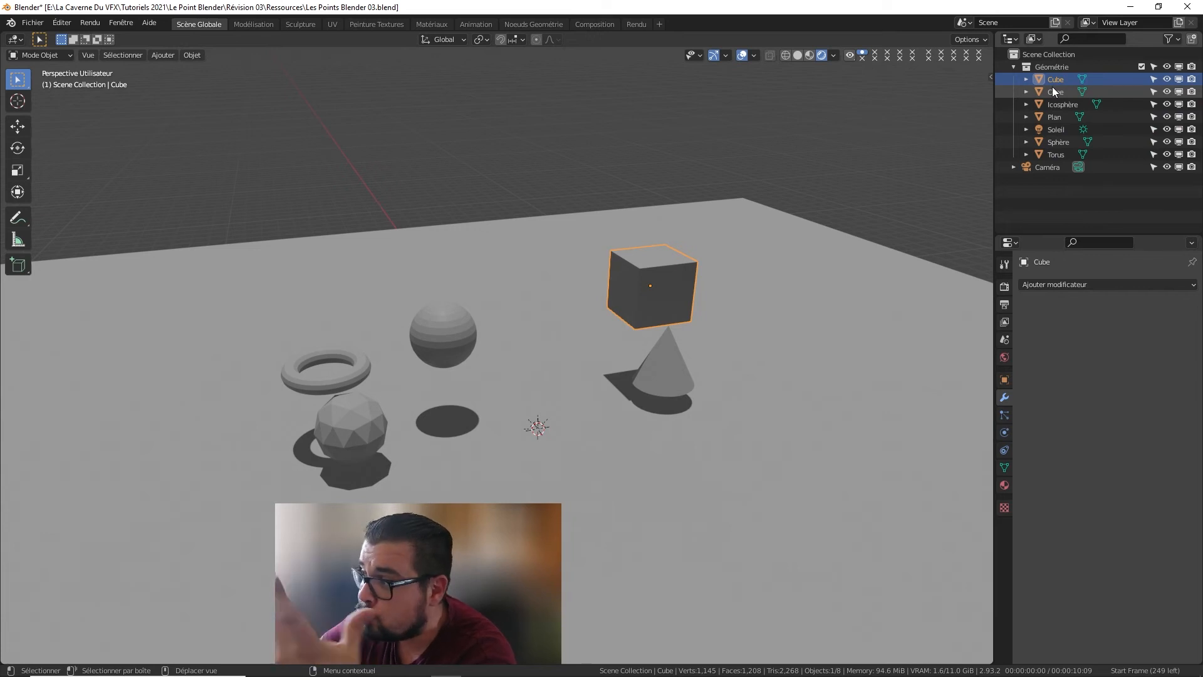
double_click(1053, 79)
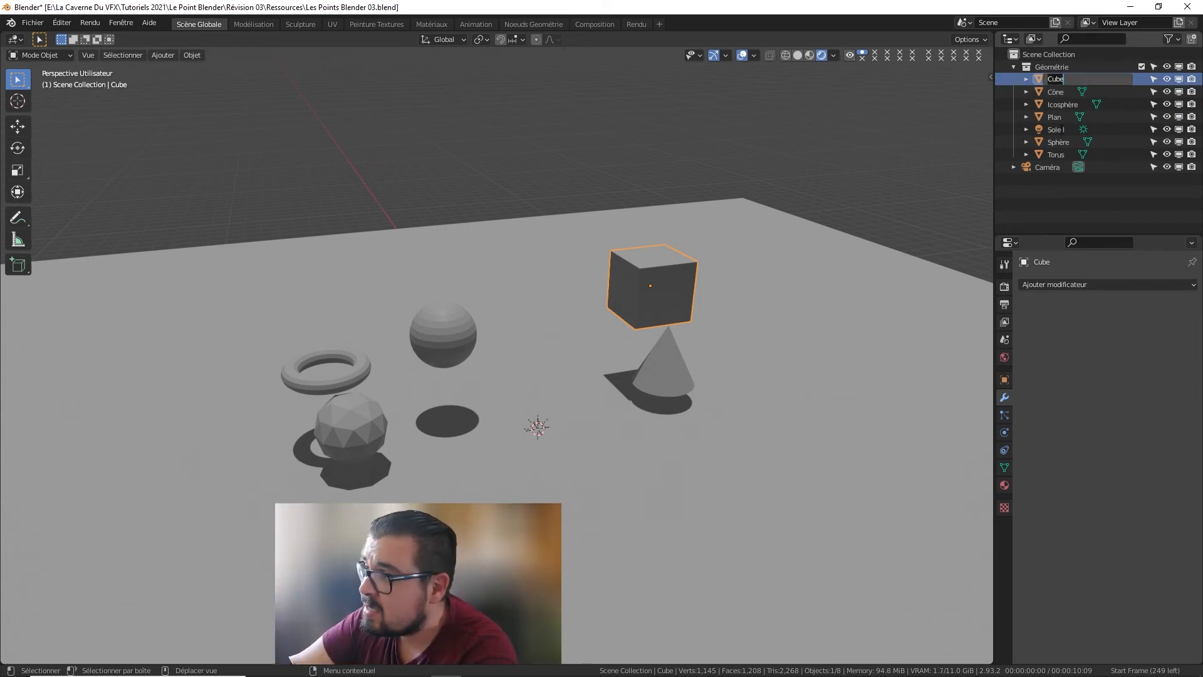
text(SM)
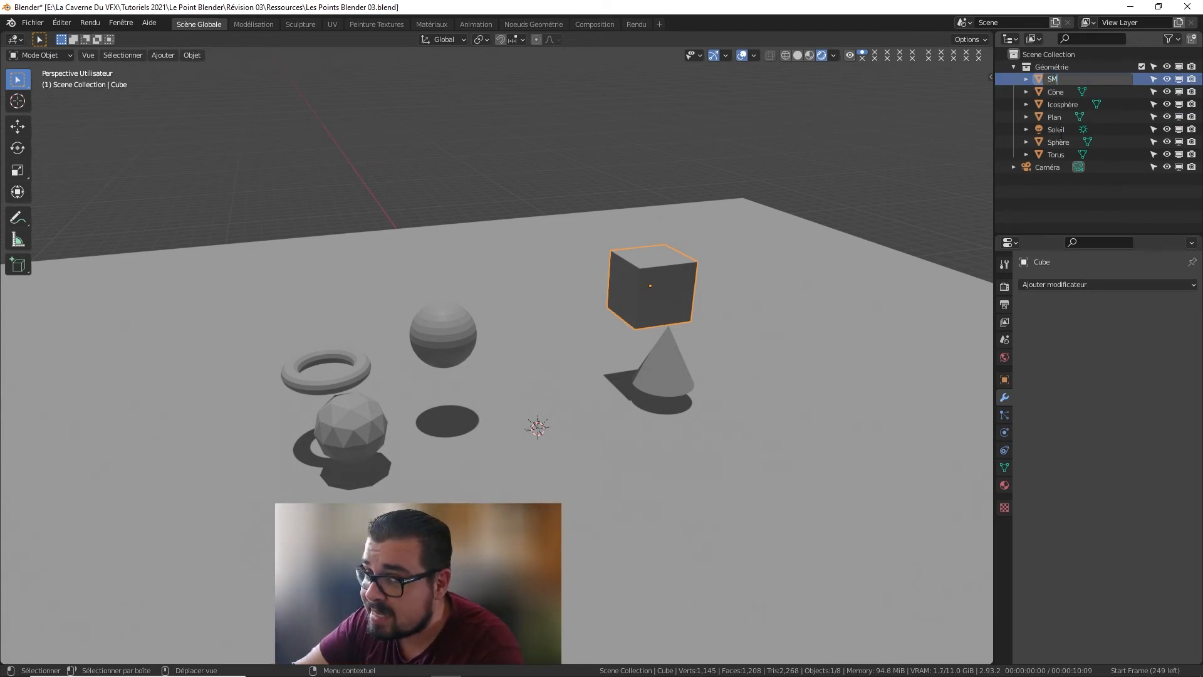
text(_Cubbe)
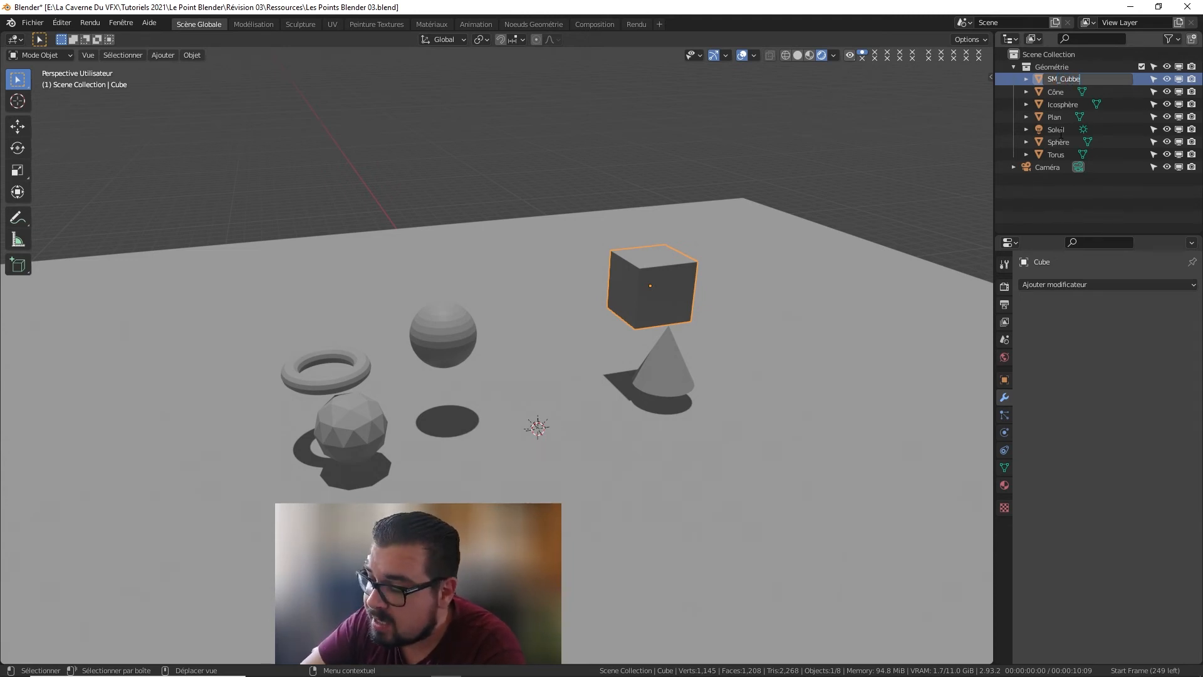
key(Return)
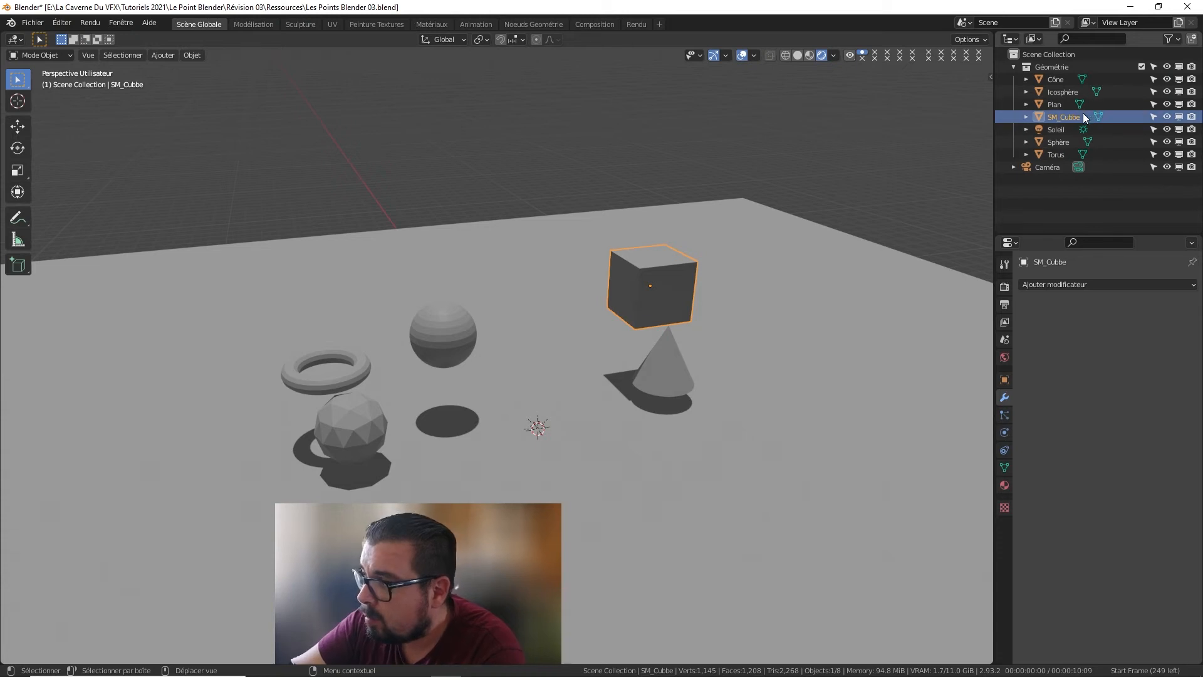
double_click(1064, 116)
click(1075, 117)
key(BackSpace)
key(Return)
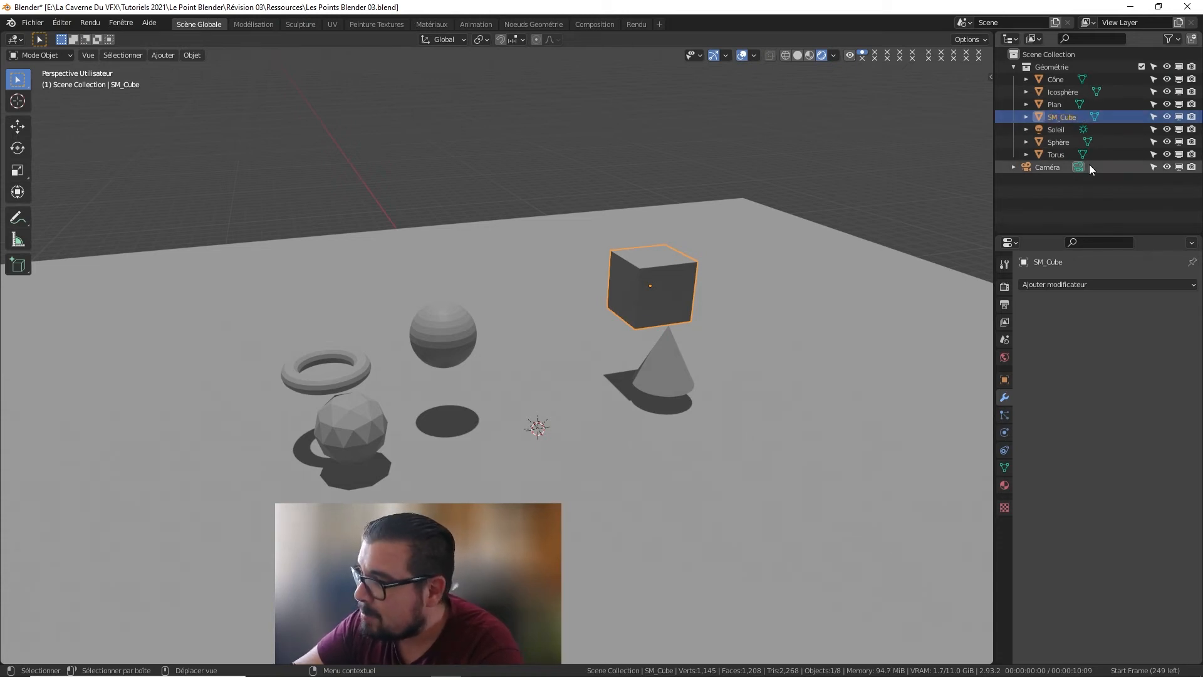
Step: Add the prefix SM_ to the cone's name so it reads SM_Cône
click(1059, 79)
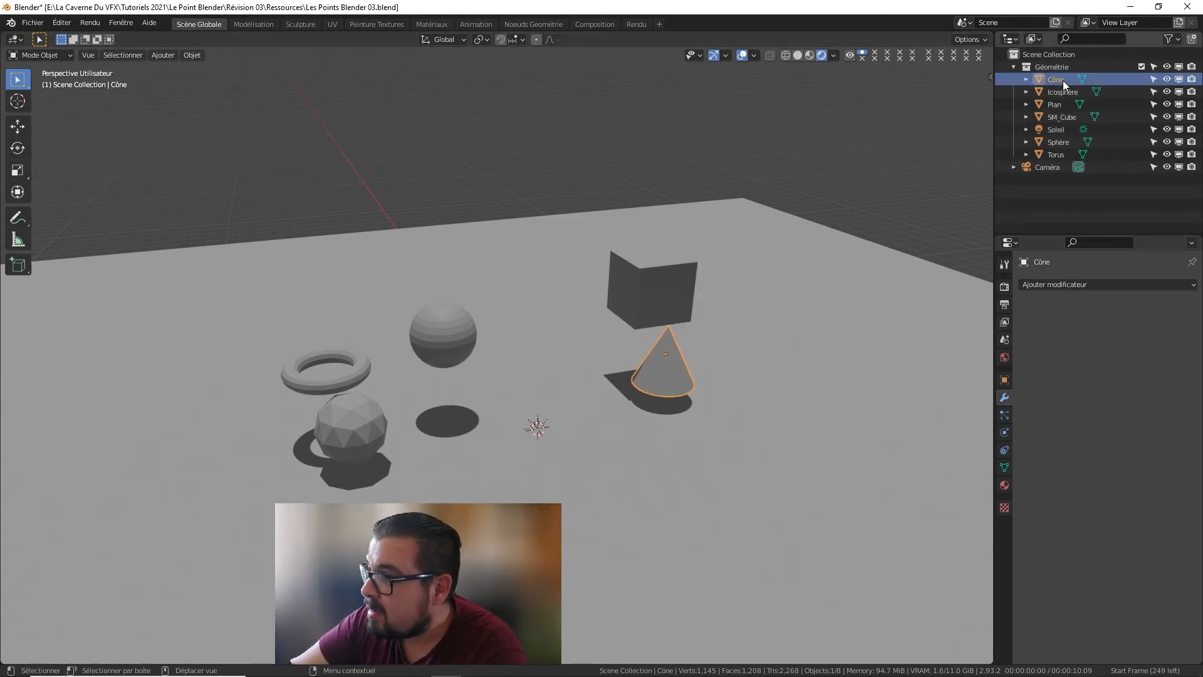
double_click(1063, 80)
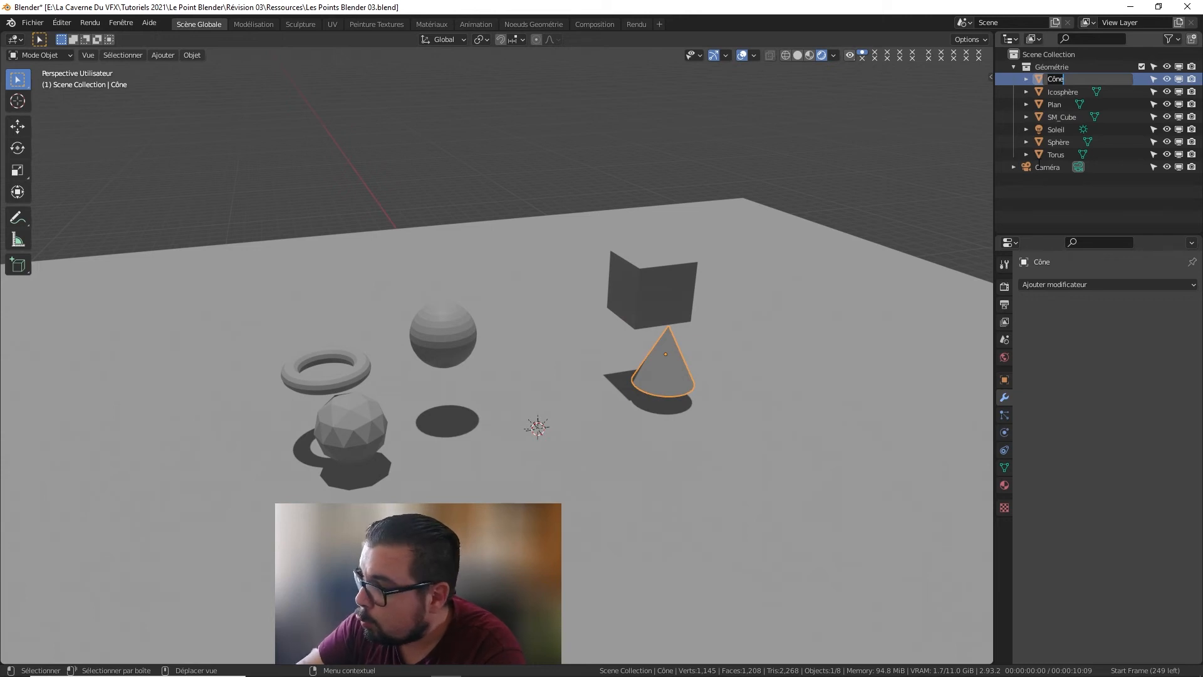
key(Home)
text(SM_)
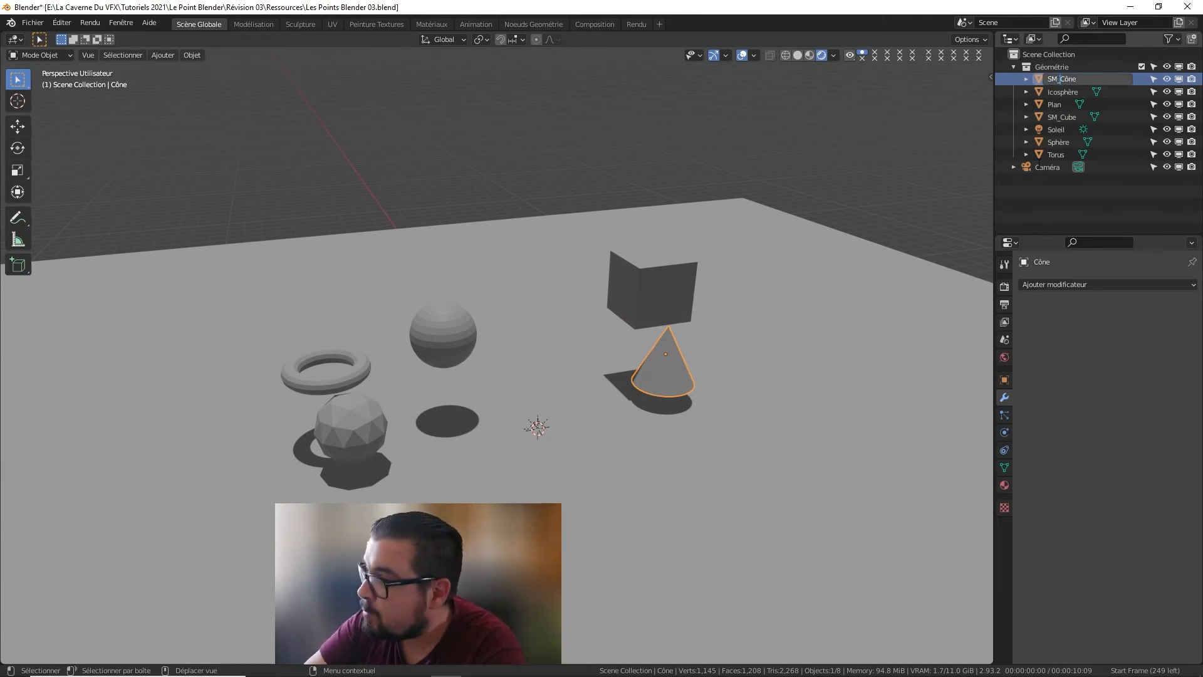
key(Return)
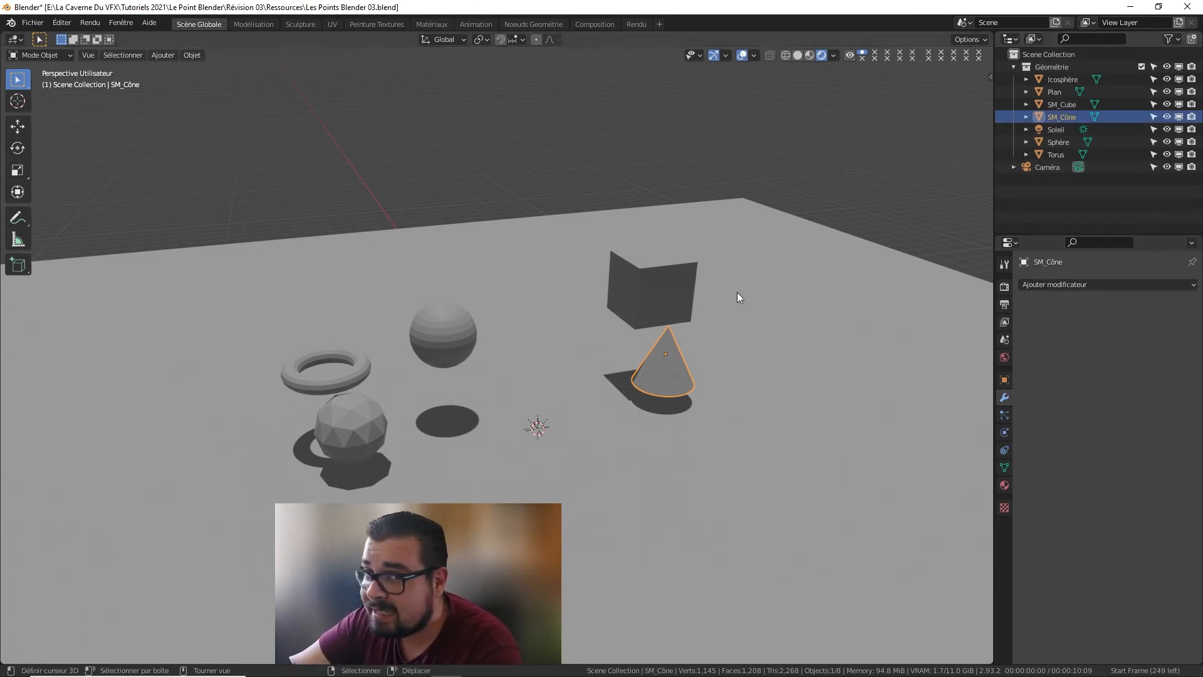
Step: Add a Bird (Meta-Rig) armature at the 3D cursor and raise it about 5.05 m along Z
key(shift+a)
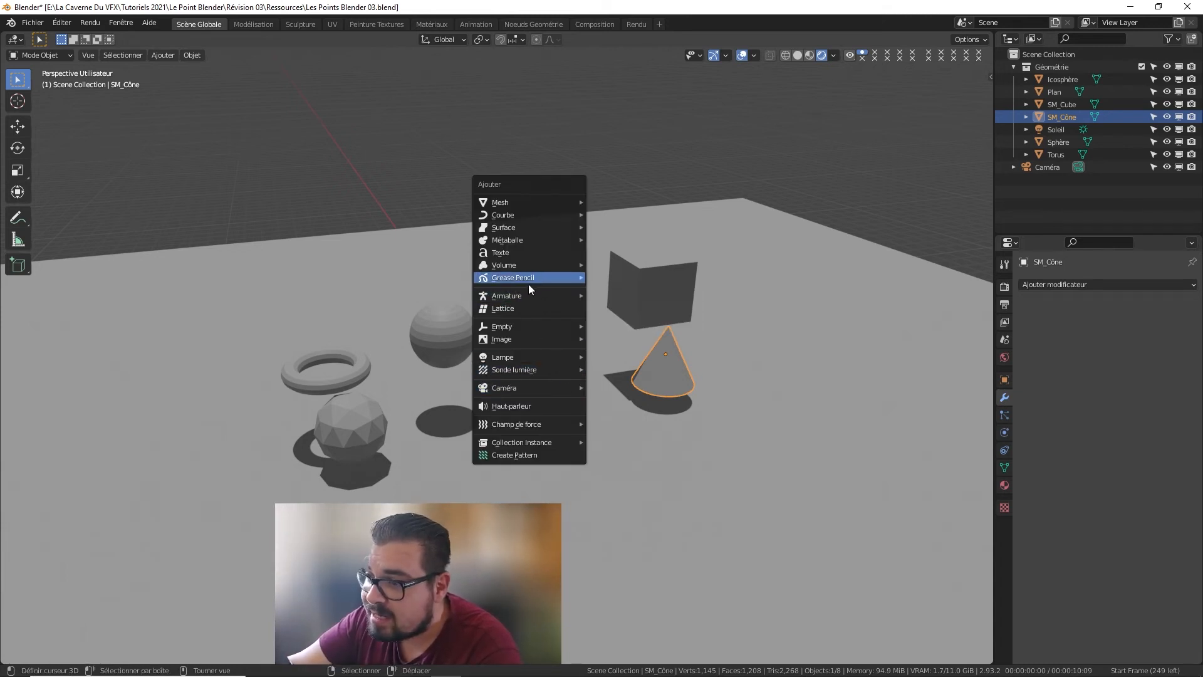
mouse_move(528, 294)
mouse_move(627, 319)
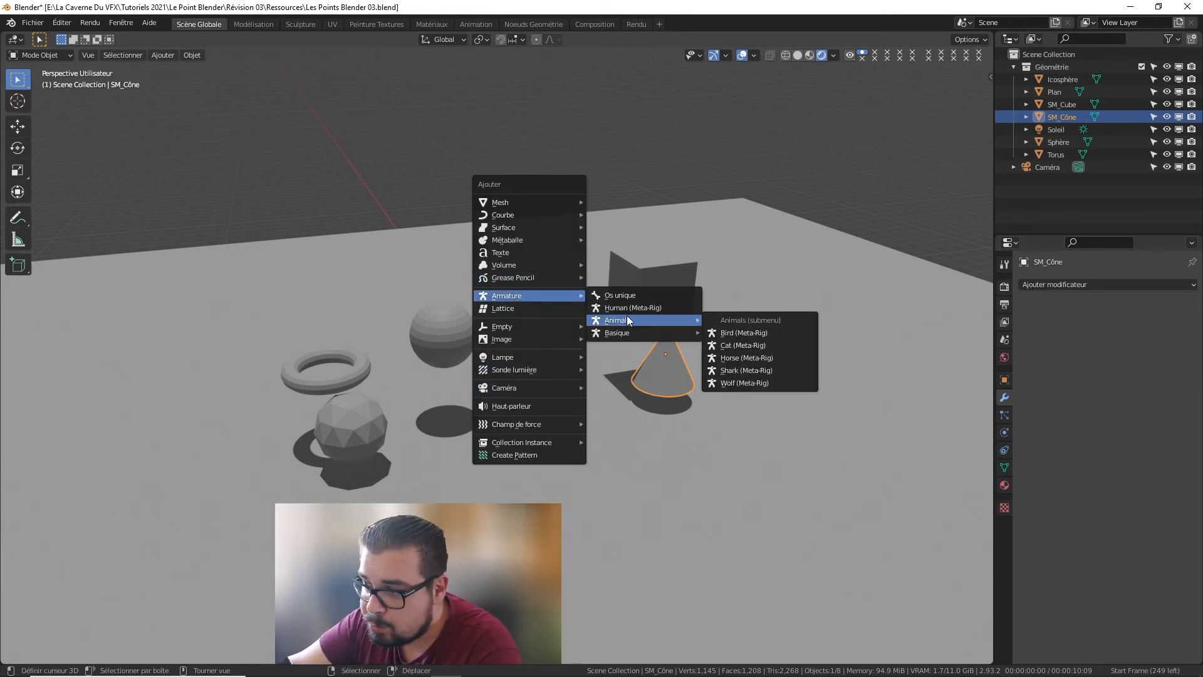
click(741, 332)
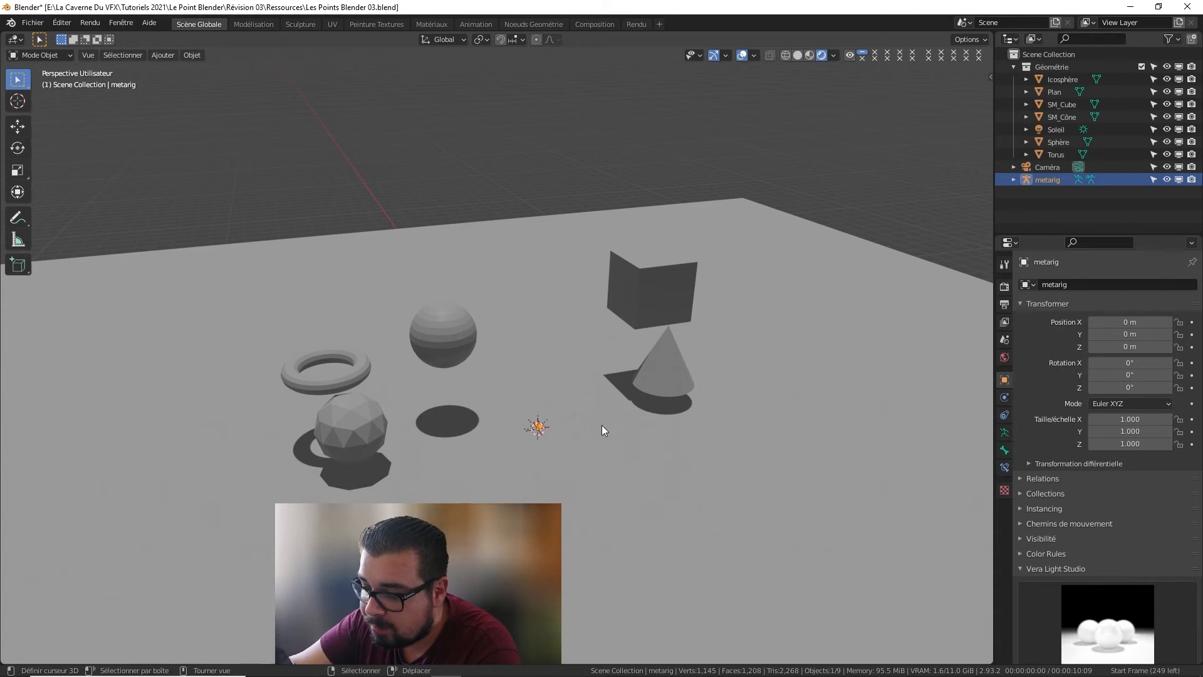
key(g)
key(z)
click(608, 327)
scroll(627, 231, up, 4)
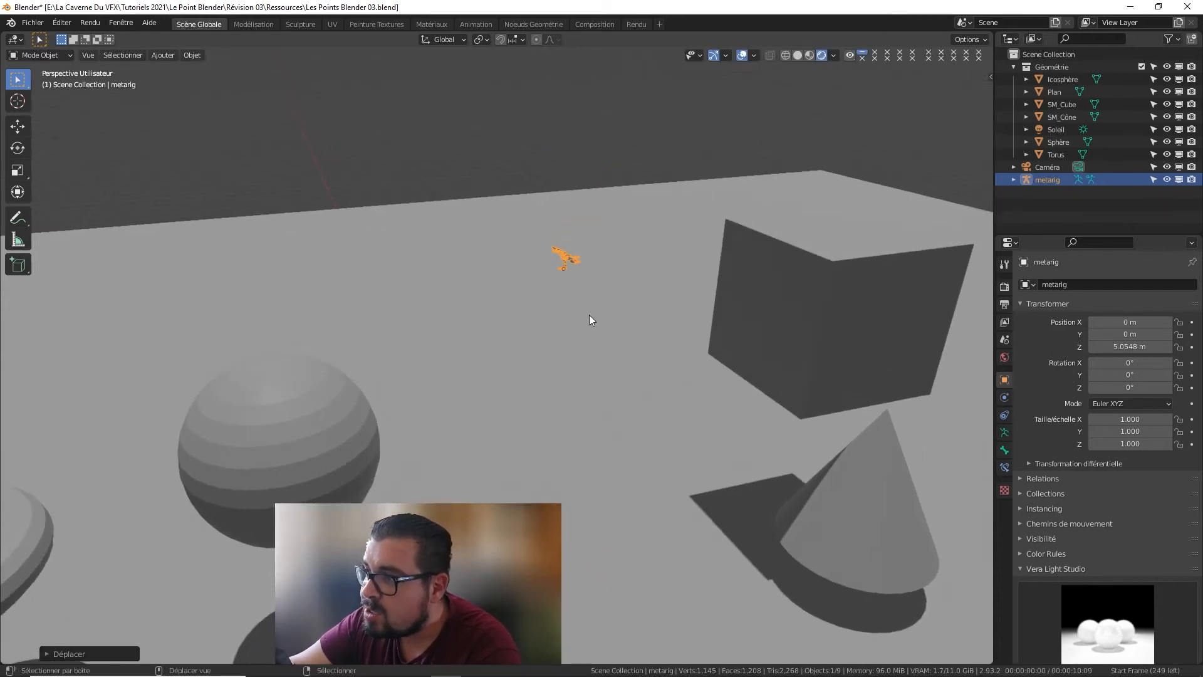
scroll(590, 320, up, 3)
middle_drag(684, 135, 597, 265)
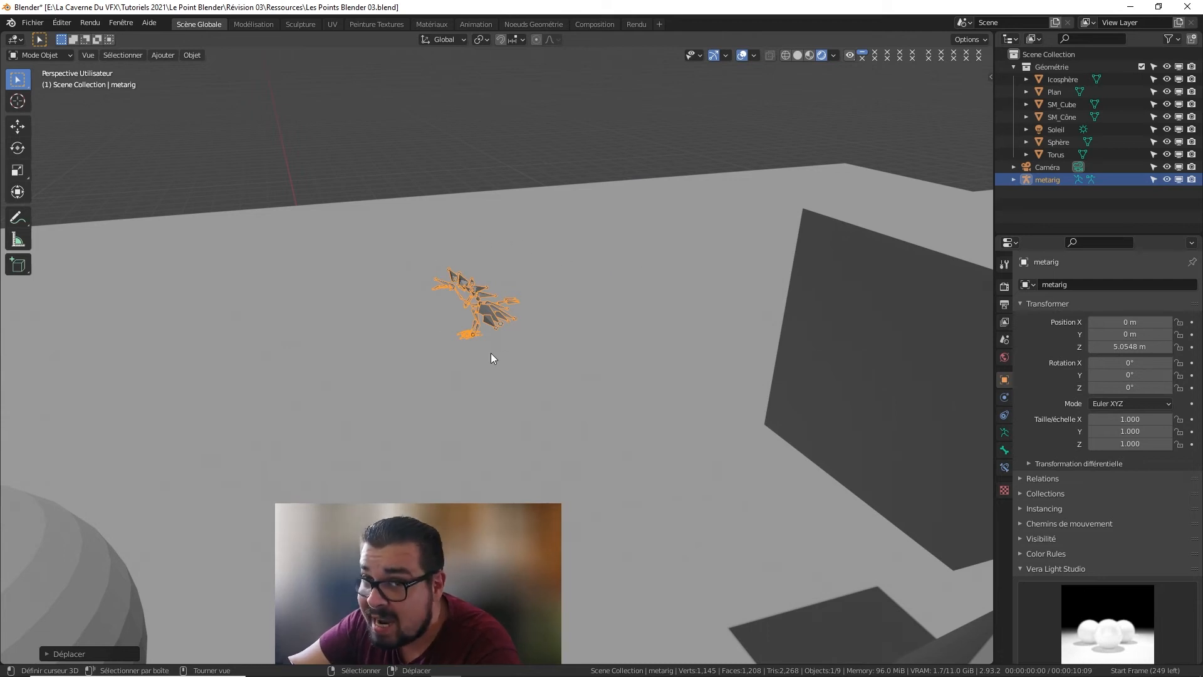
Step: Rename the bird armature to SK_Oiseau
double_click(1053, 179)
text(SK_)
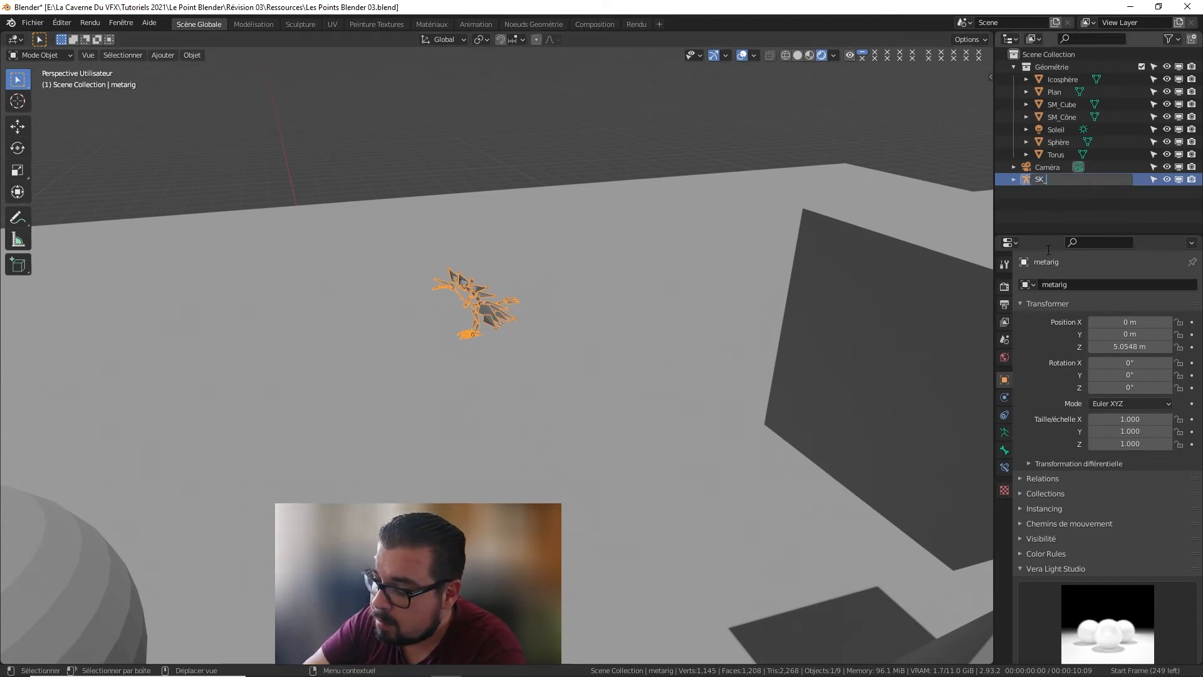
text(Oiseau)
key(Return)
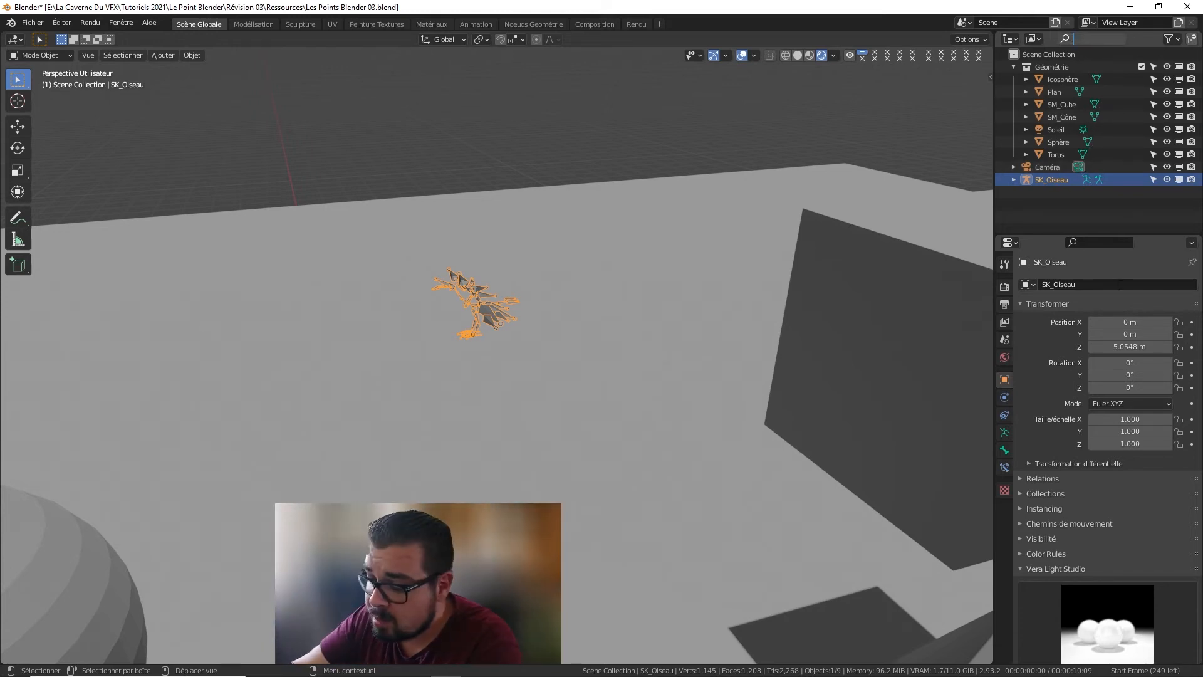
Step: Filter the Outliner by the prefix SK_, then clear the filter
text(SK8)
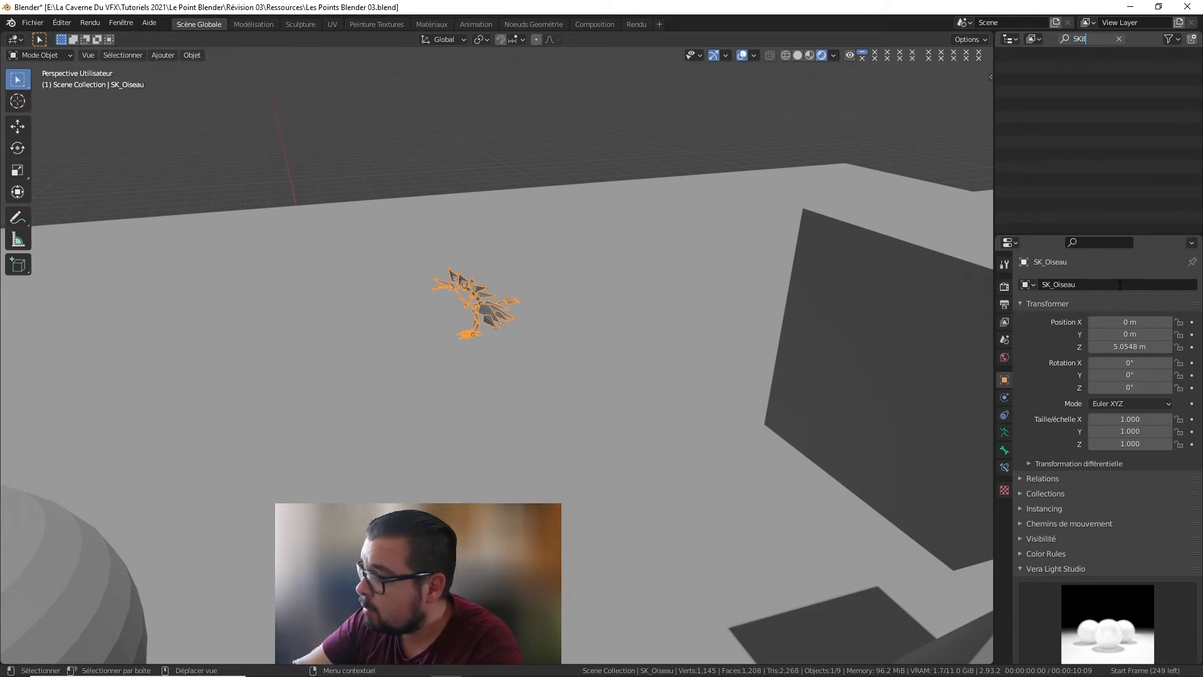
key(BackSpace)
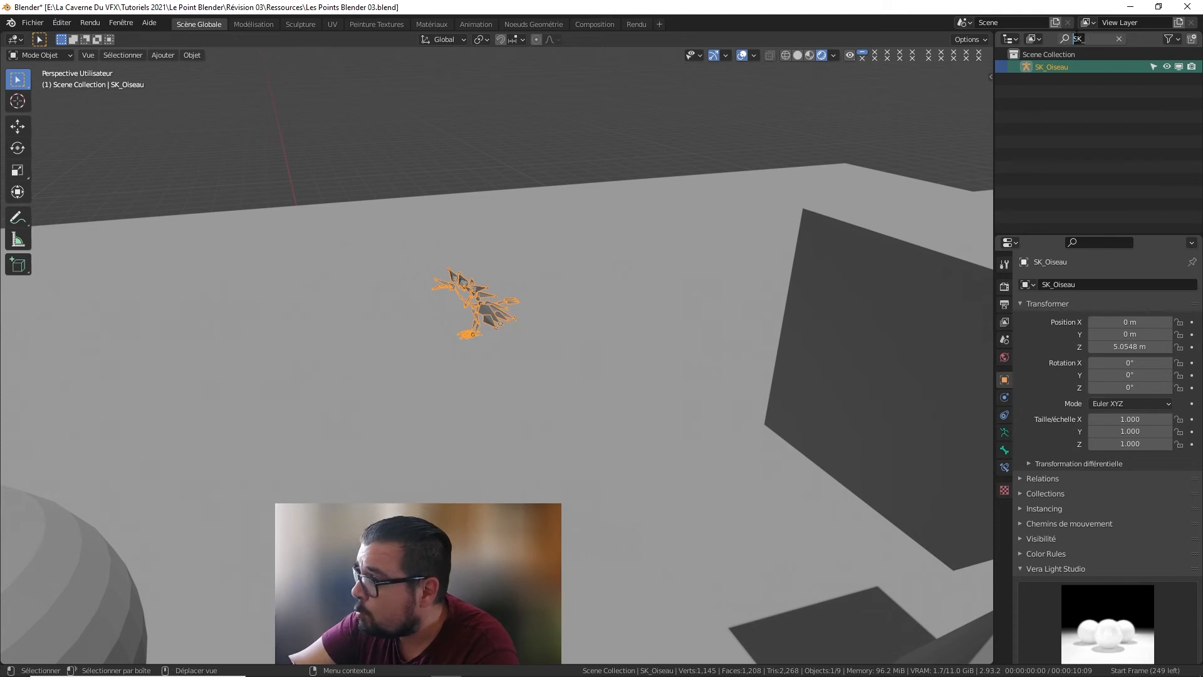
click(1120, 38)
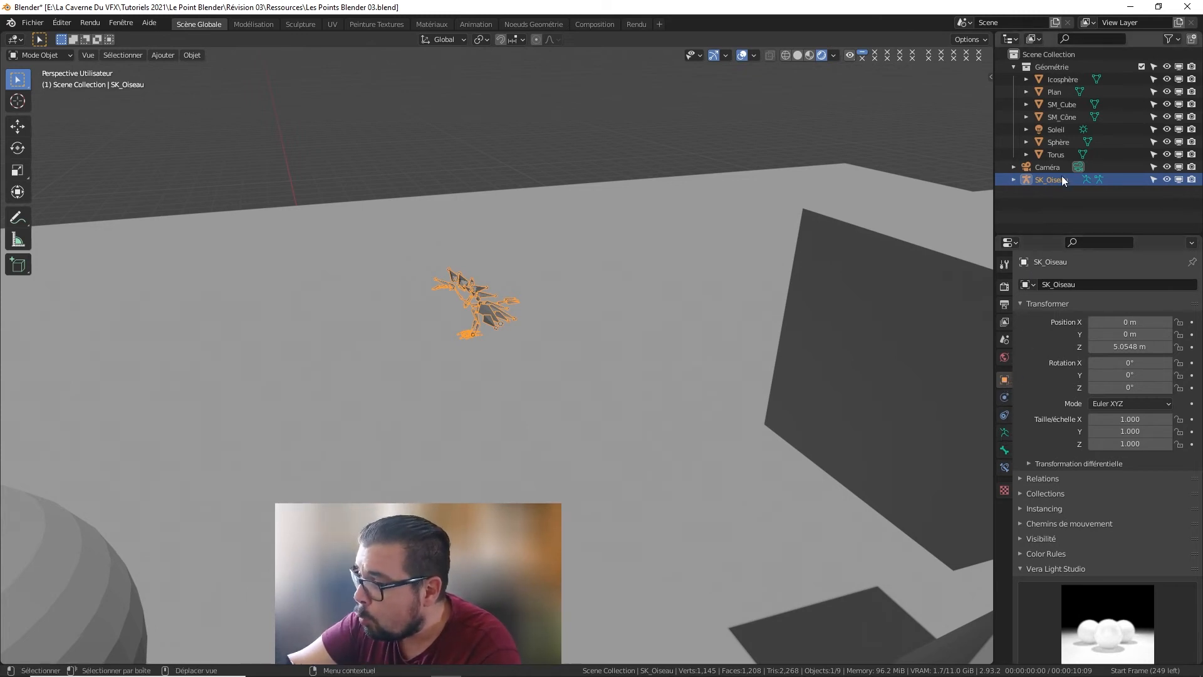
Step: Rename the mesh data of the SM_Cube object to SM_Cube
click(1060, 104)
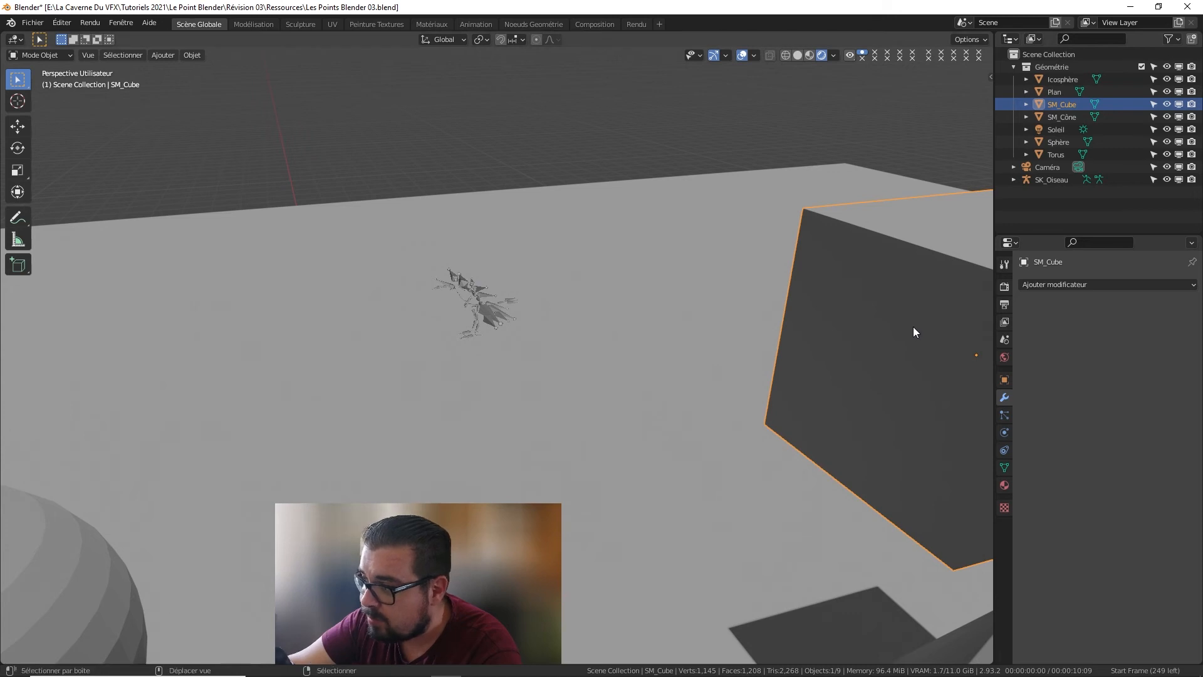
shift+middle_drag(913, 326, 646, 317)
click(1005, 380)
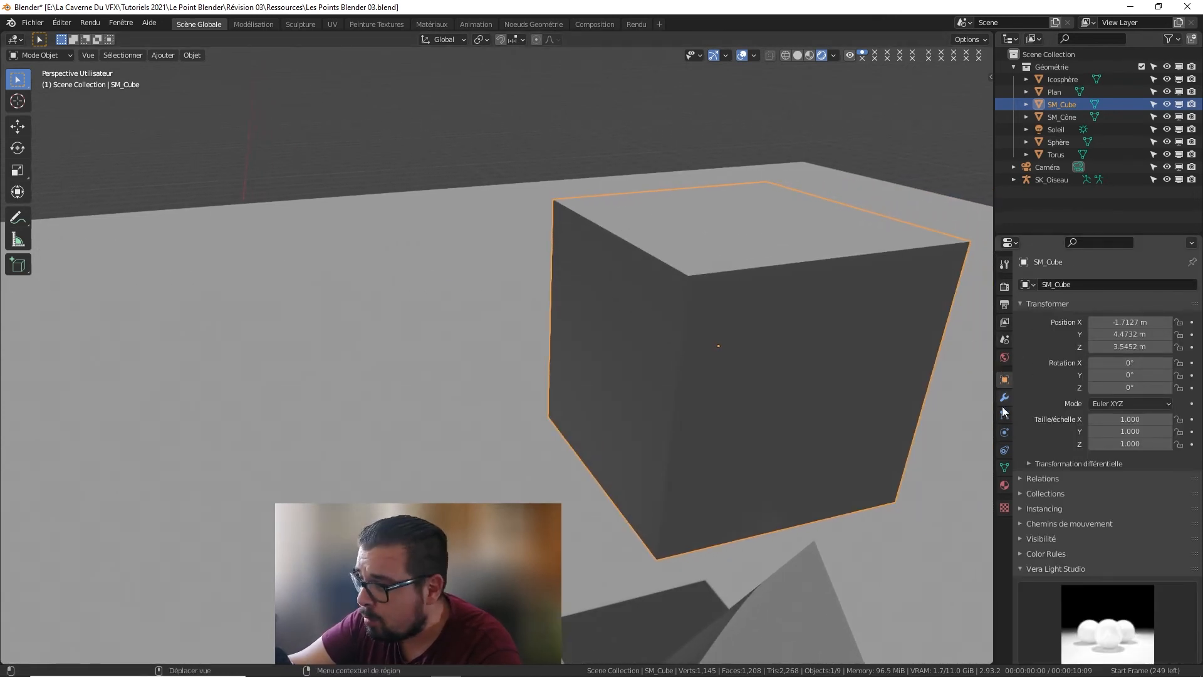
click(1004, 466)
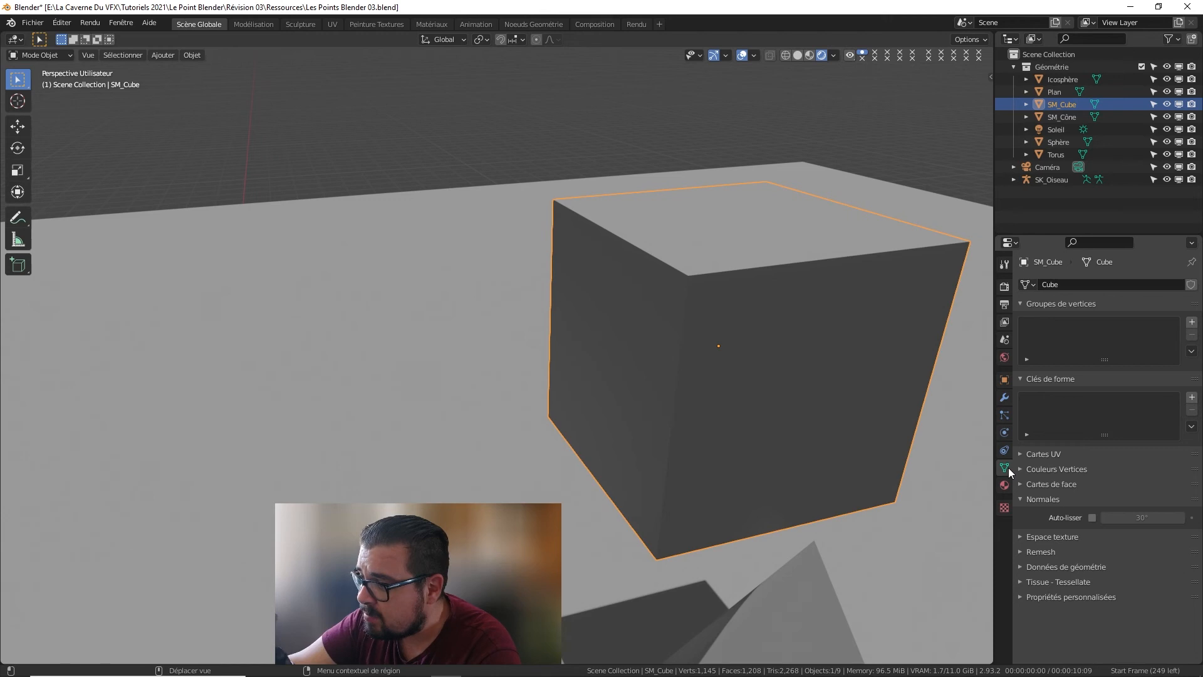
click(1062, 285)
text(SM_V)
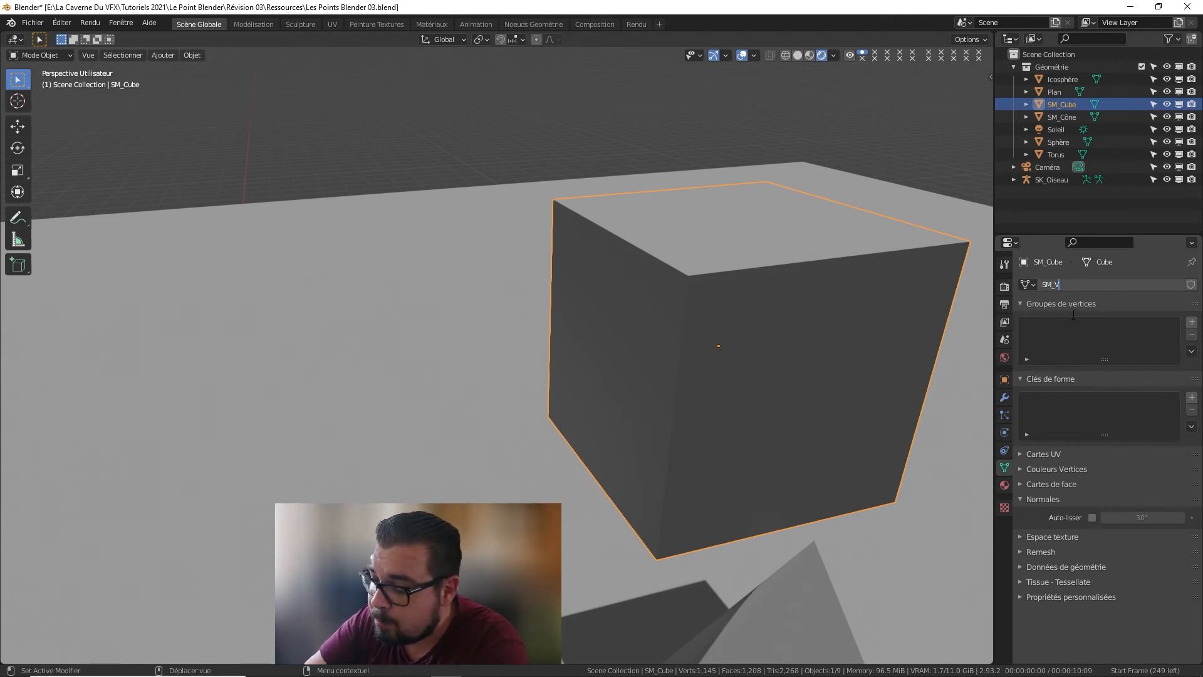
key(BackSpace)
text(Cube)
key(Return)
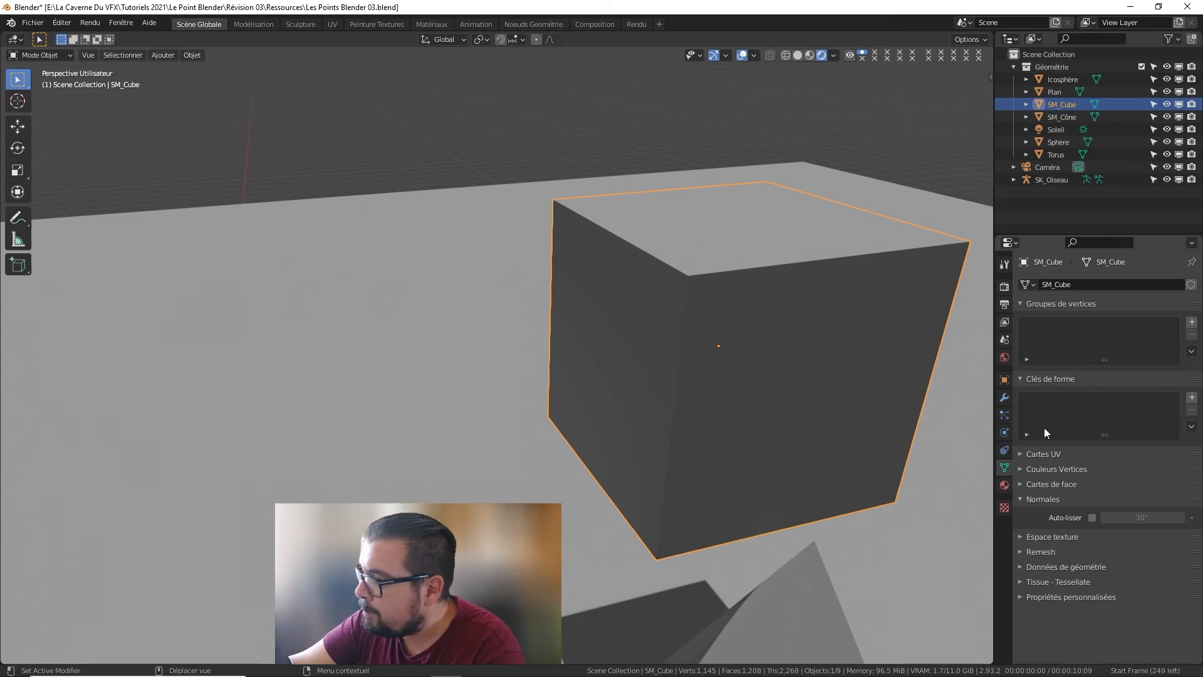
Step: Rename the cube's UV map to UV_Cube
click(1049, 453)
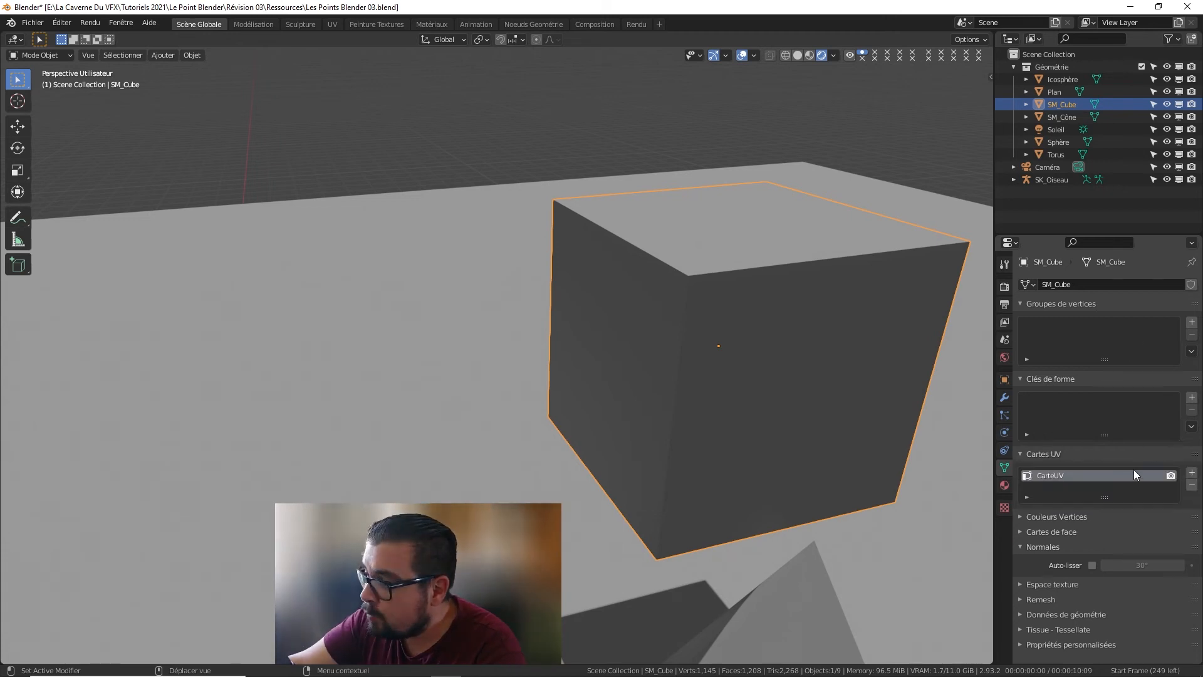
double_click(1083, 475)
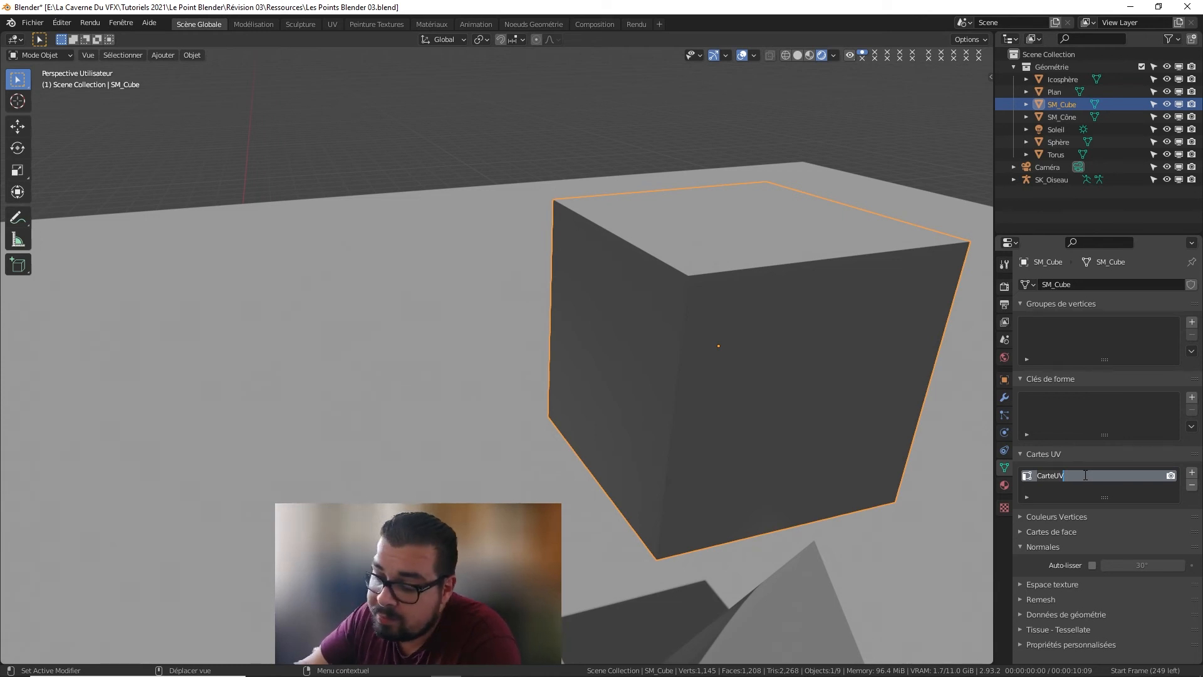
key(BackSpace)
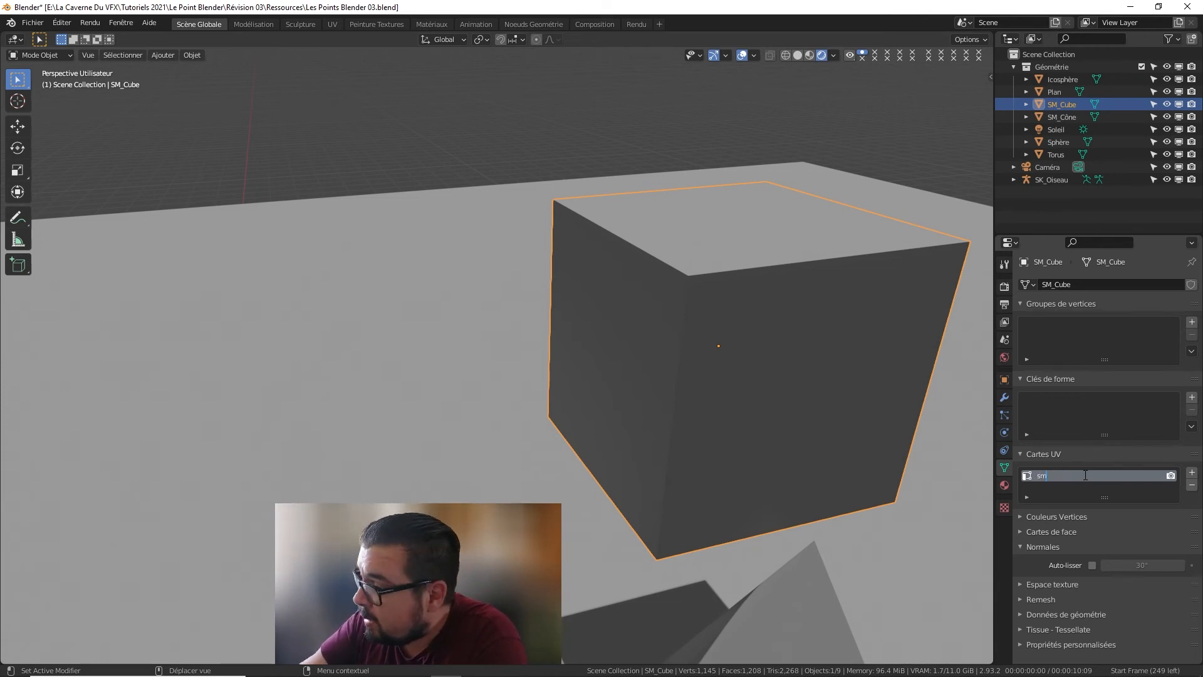
text(UV_Cube)
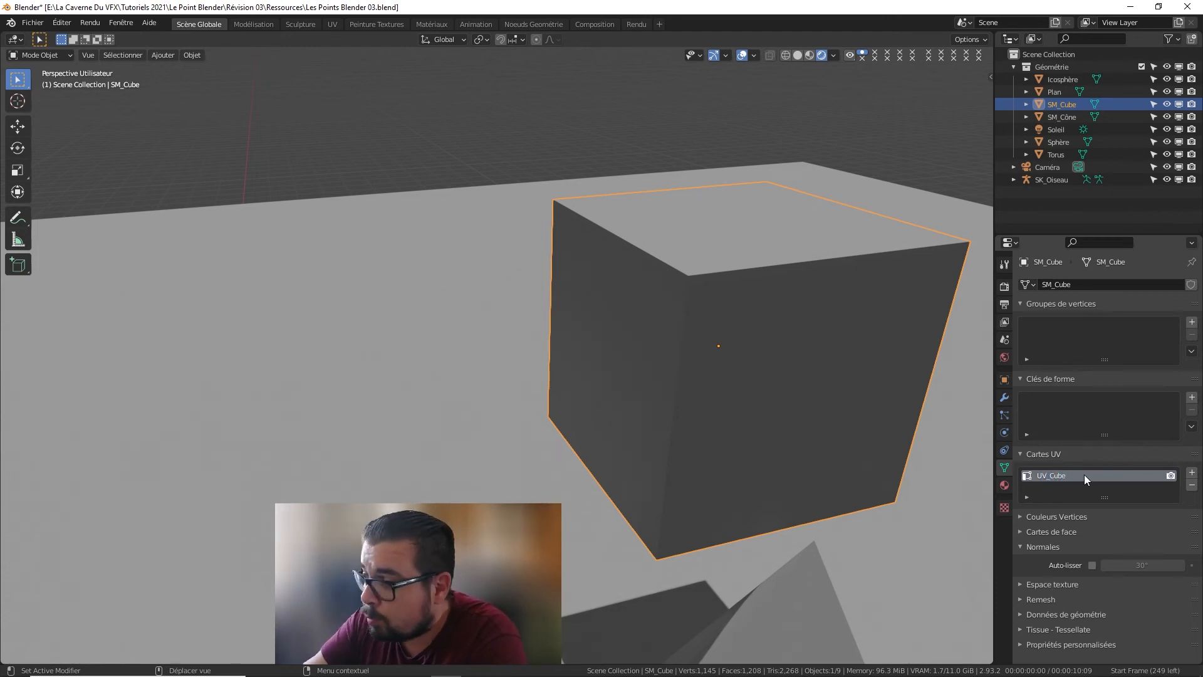
Step: Examine the mesh data and UV map names of the cone, torus, sphere, icosphere and plane
scroll(630, 338, down, 5)
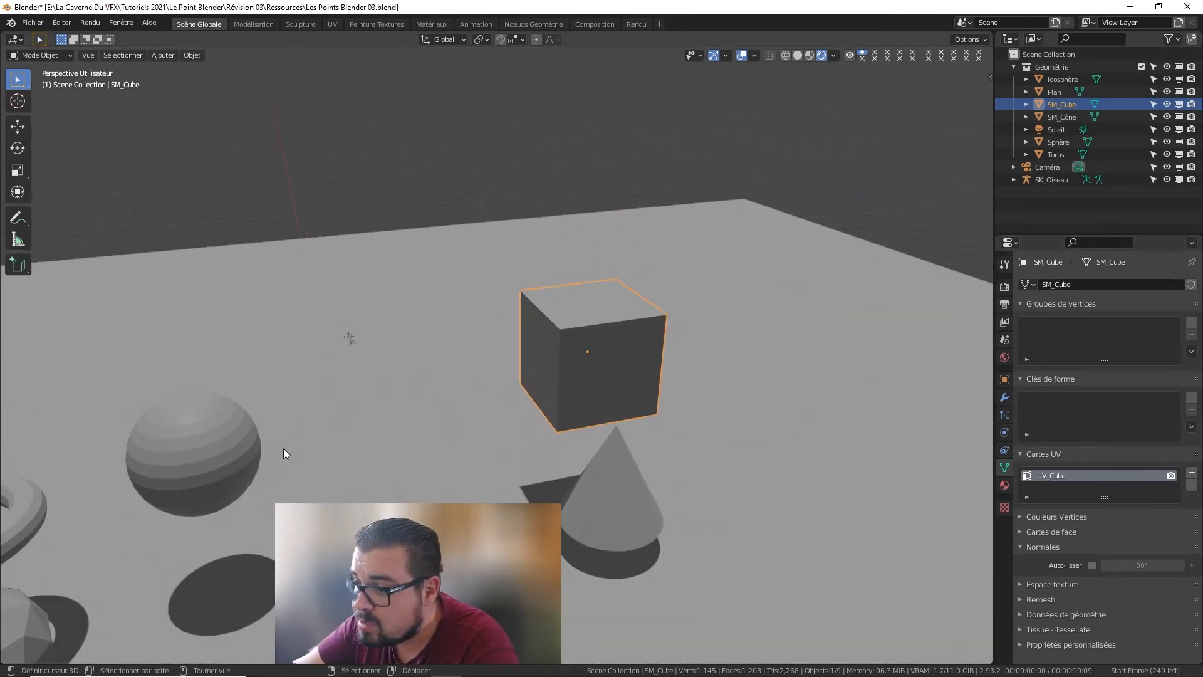
middle_drag(534, 478, 597, 452)
click(605, 472)
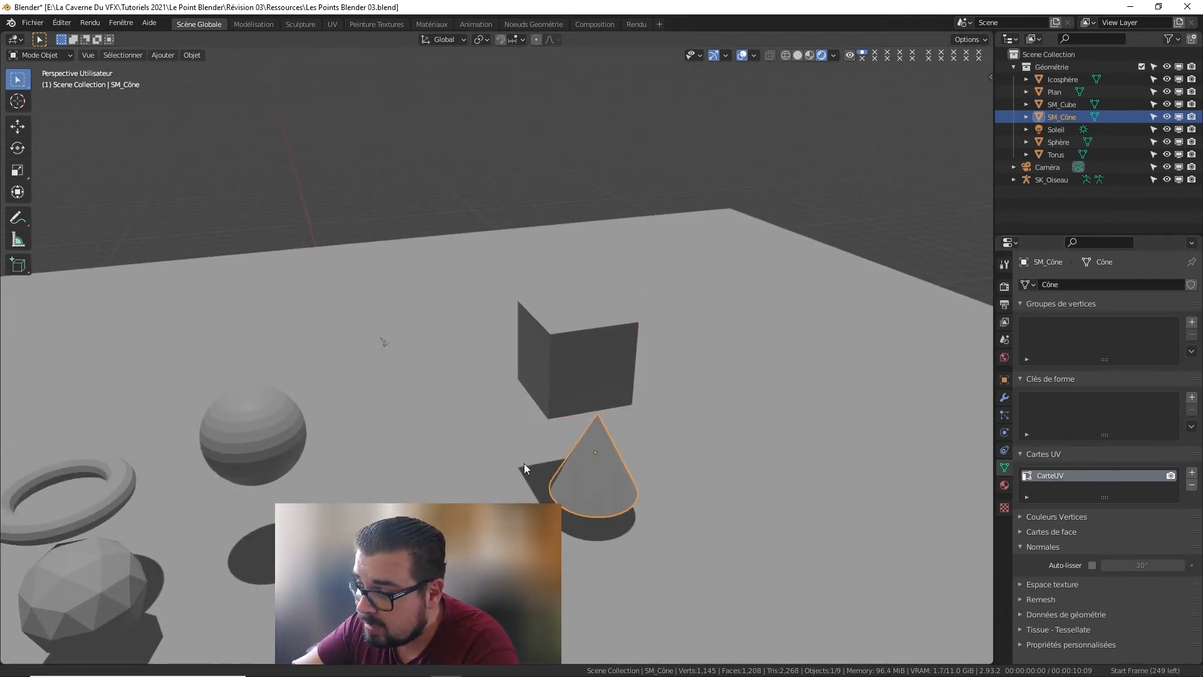
middle_drag(523, 468, 383, 392)
click(252, 437)
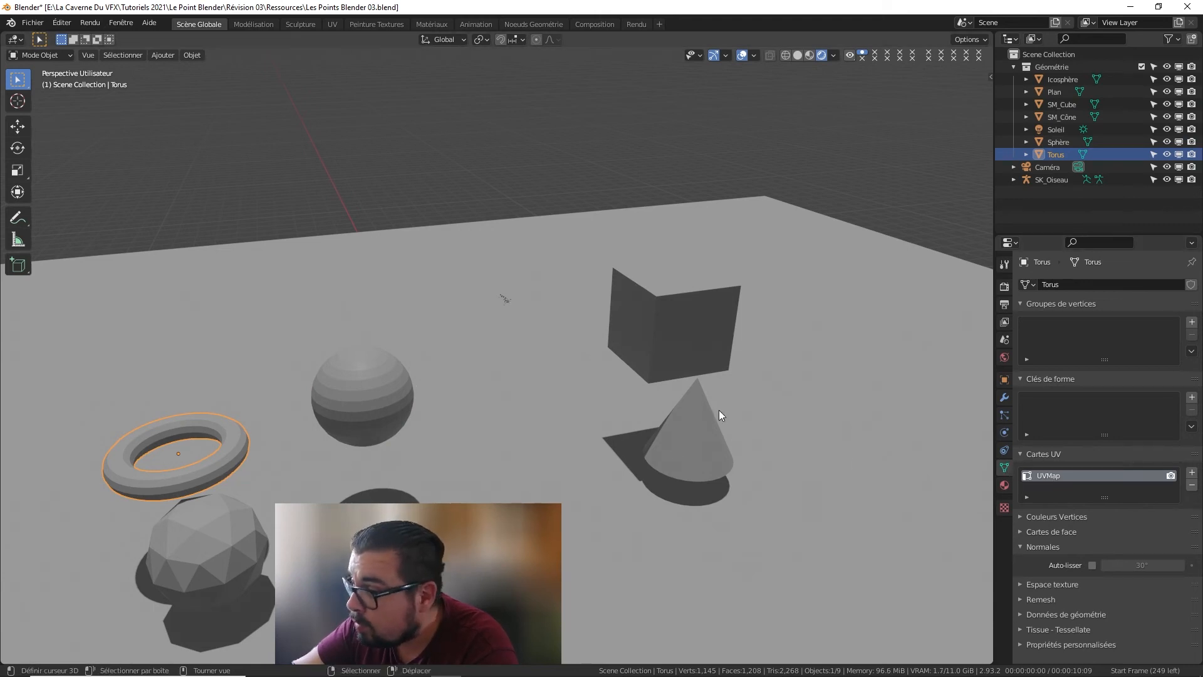
click(391, 378)
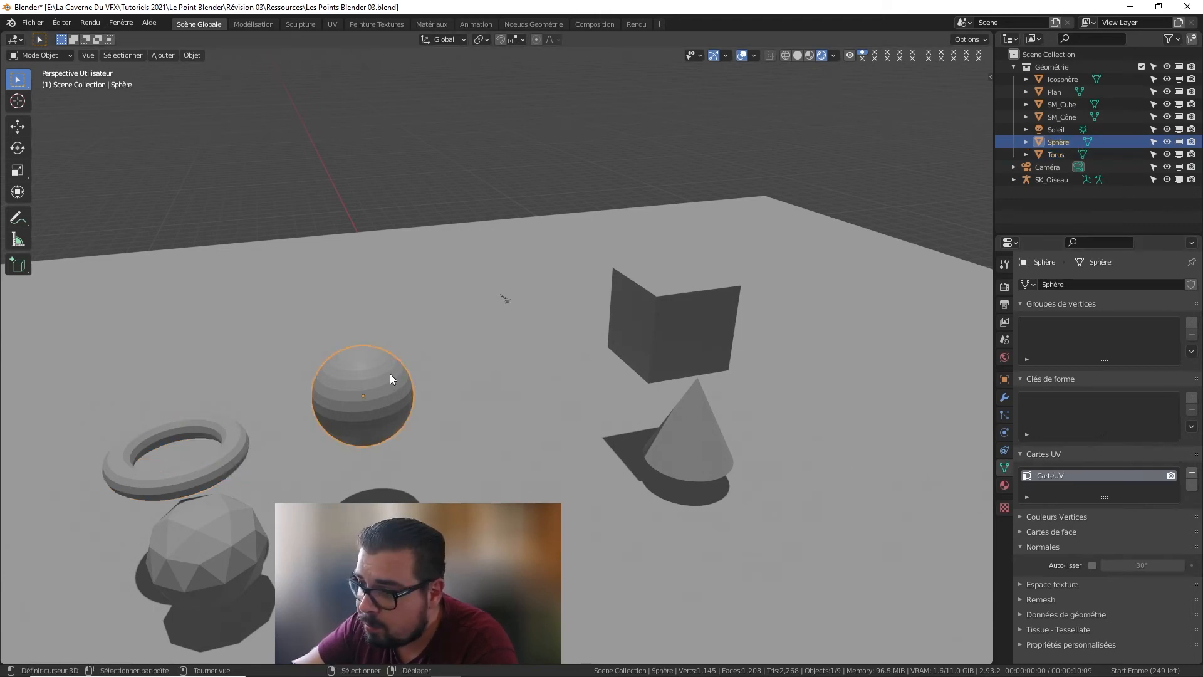
click(688, 433)
click(262, 538)
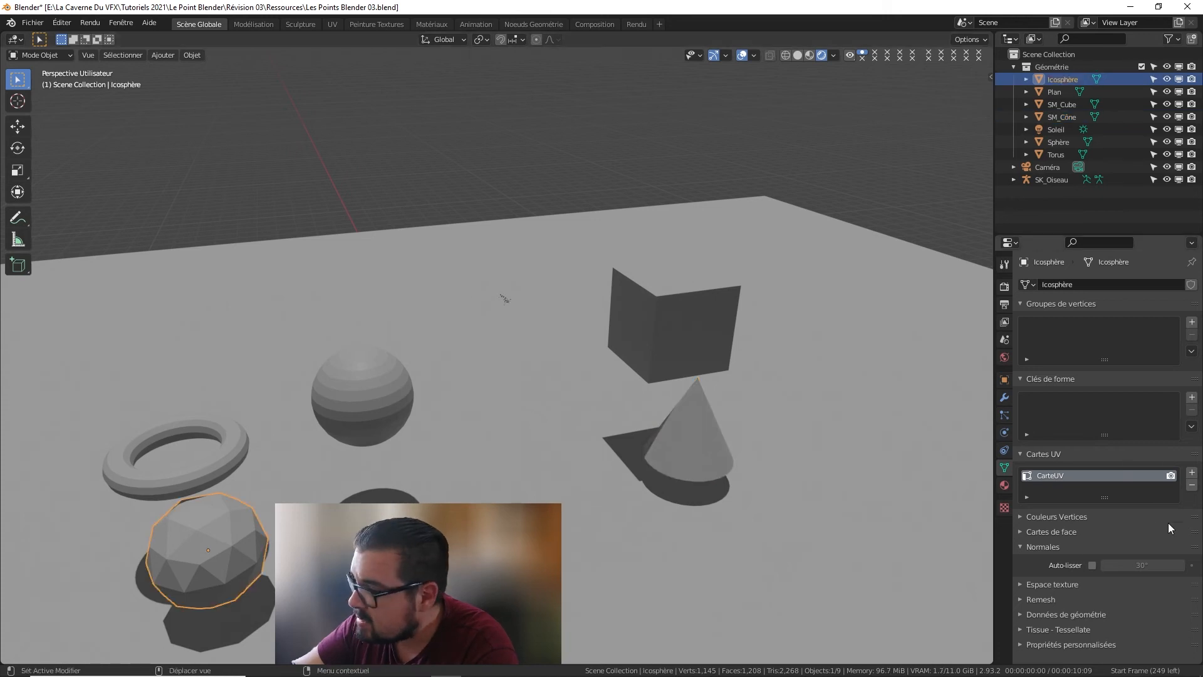
click(843, 481)
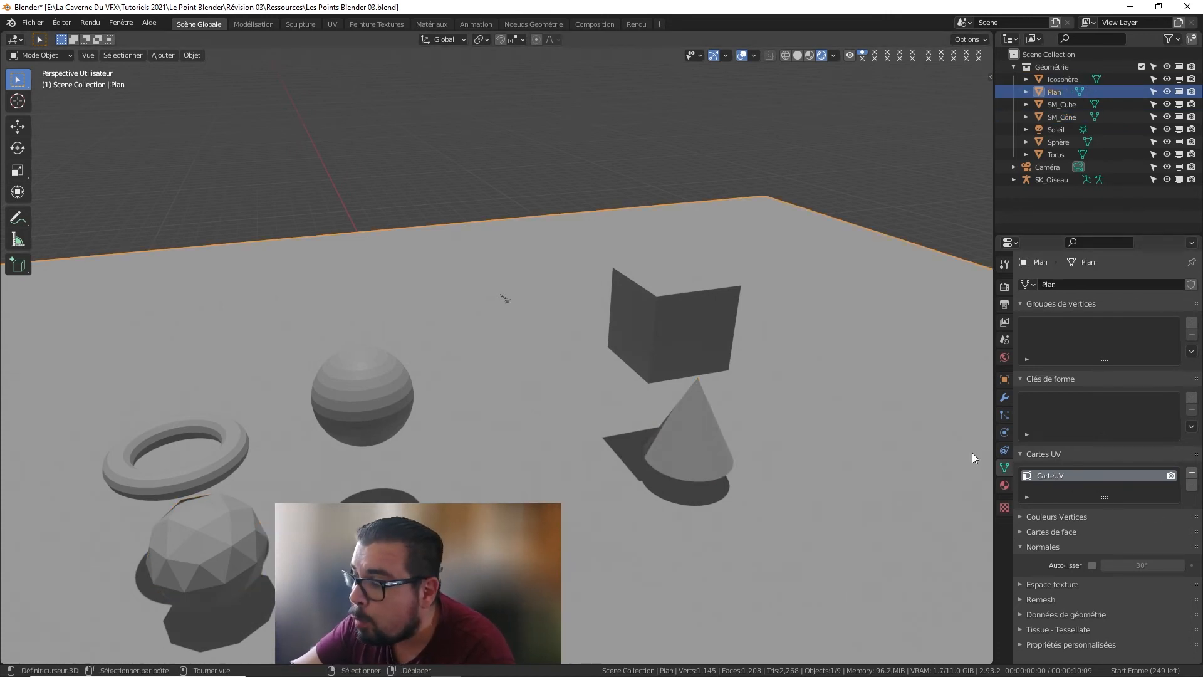
click(703, 430)
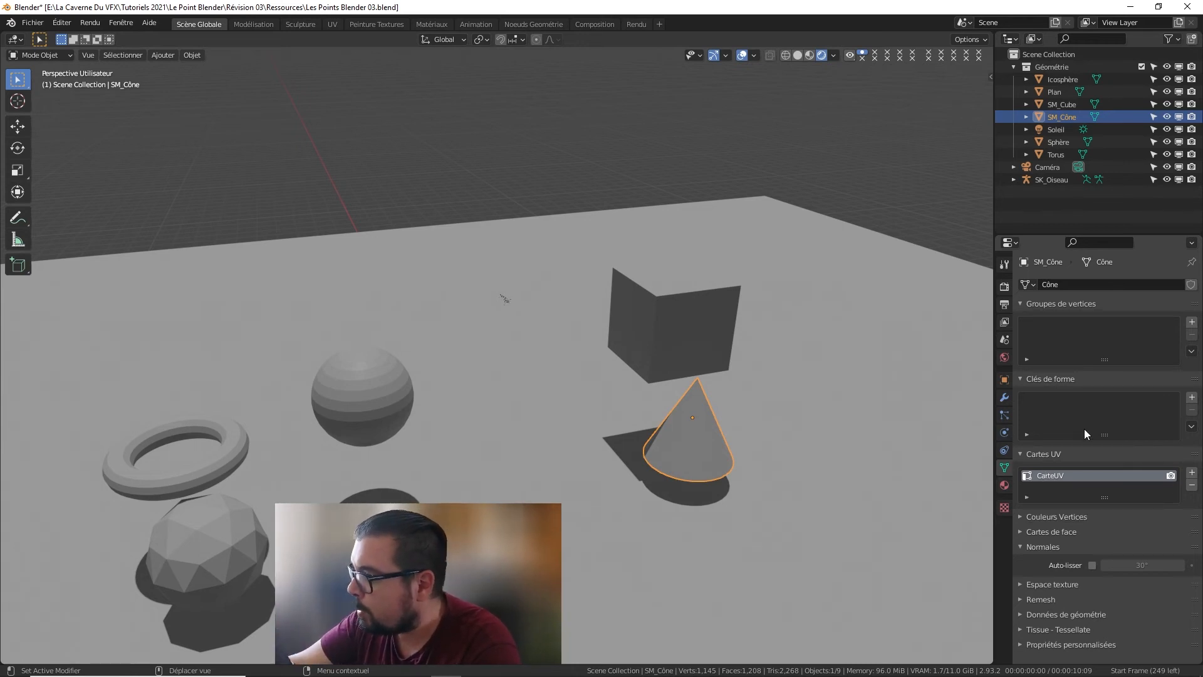
Step: Review the file path settings in the Blender preferences, including the temporary files folder, and close them
click(61, 22)
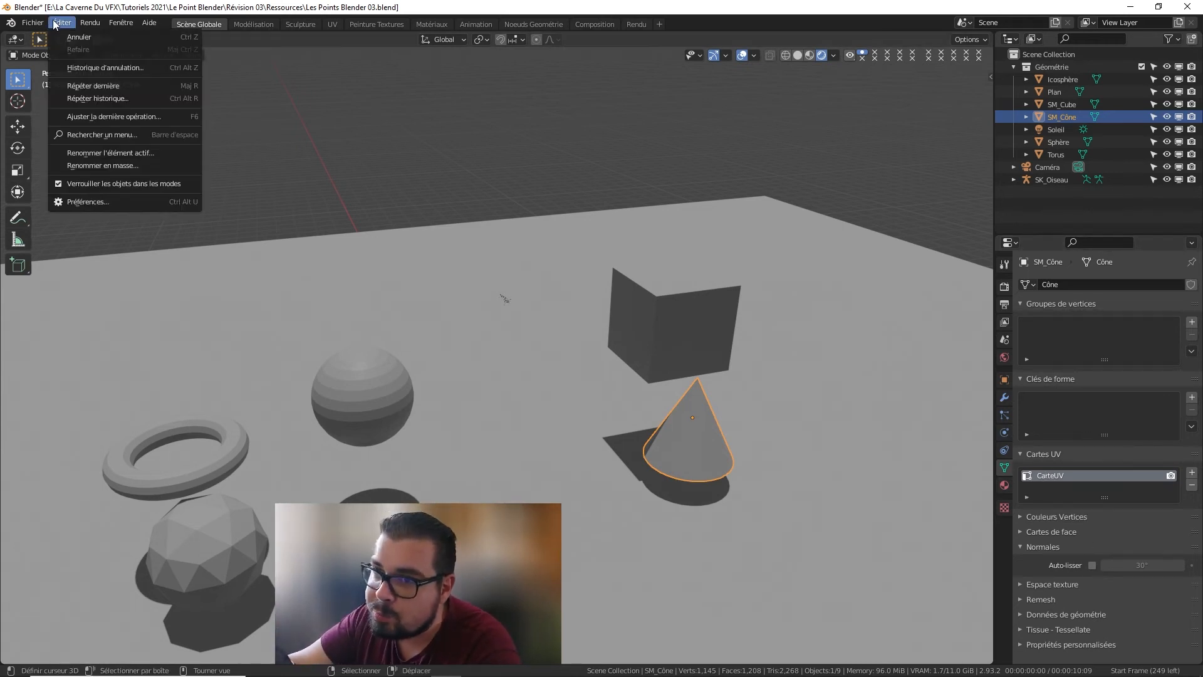
click(119, 202)
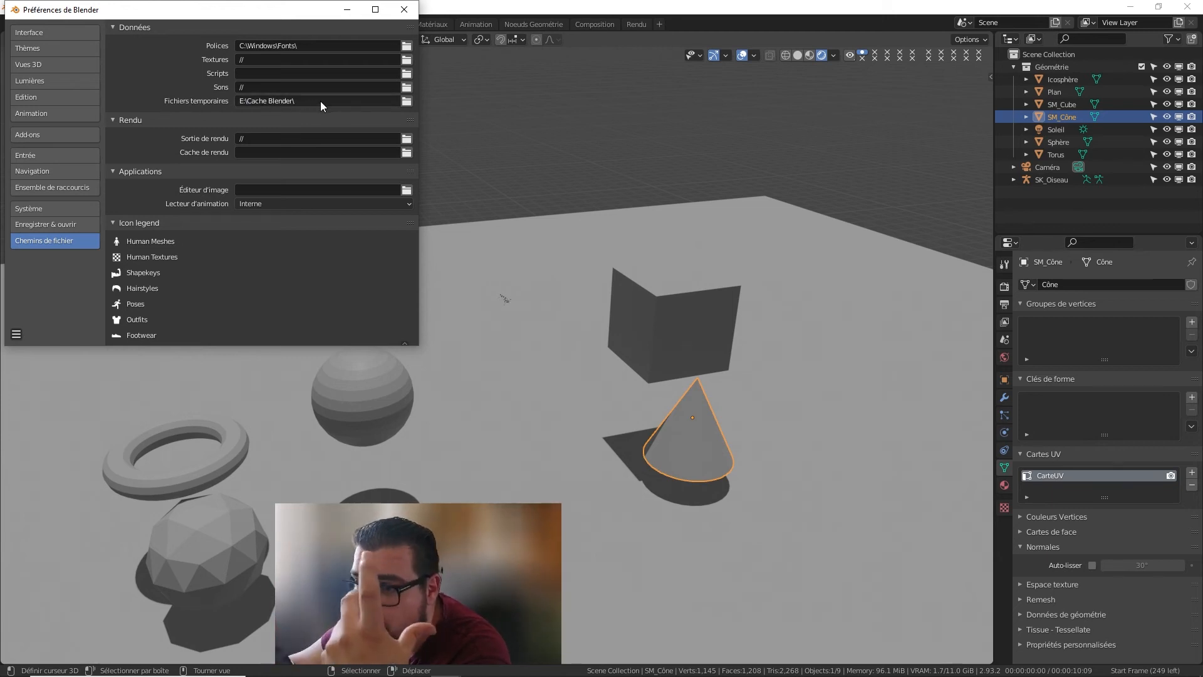
click(404, 9)
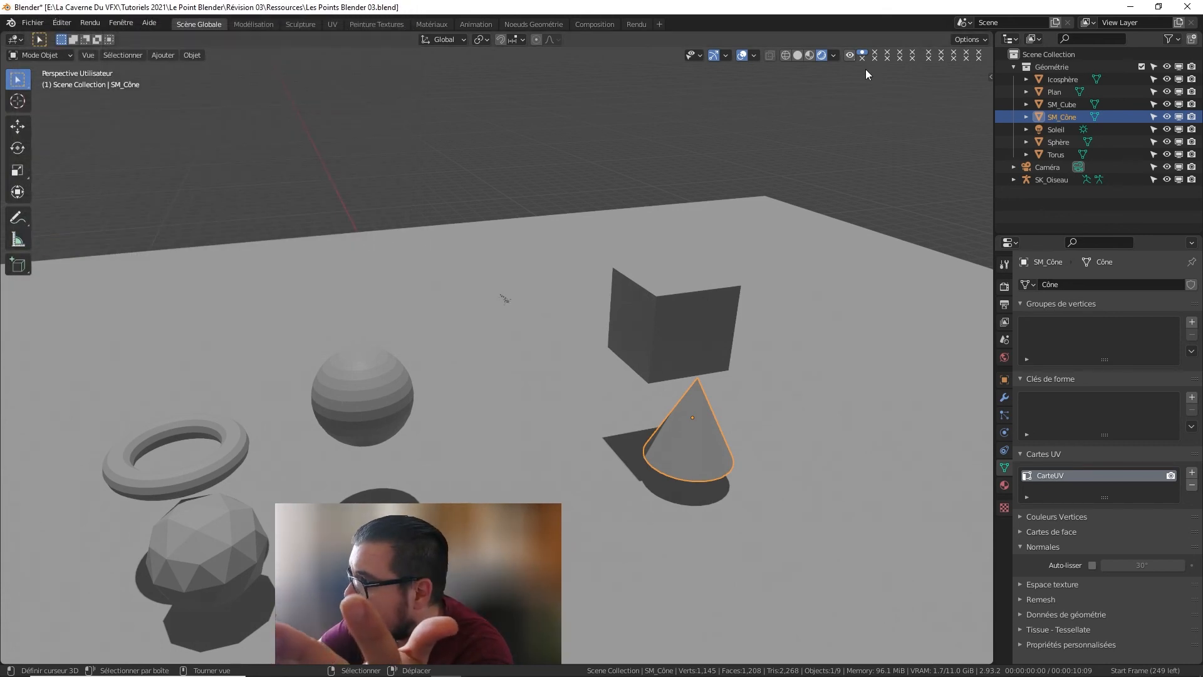
Step: Assign the red colour tag to the Géométrie collection
click(1027, 66)
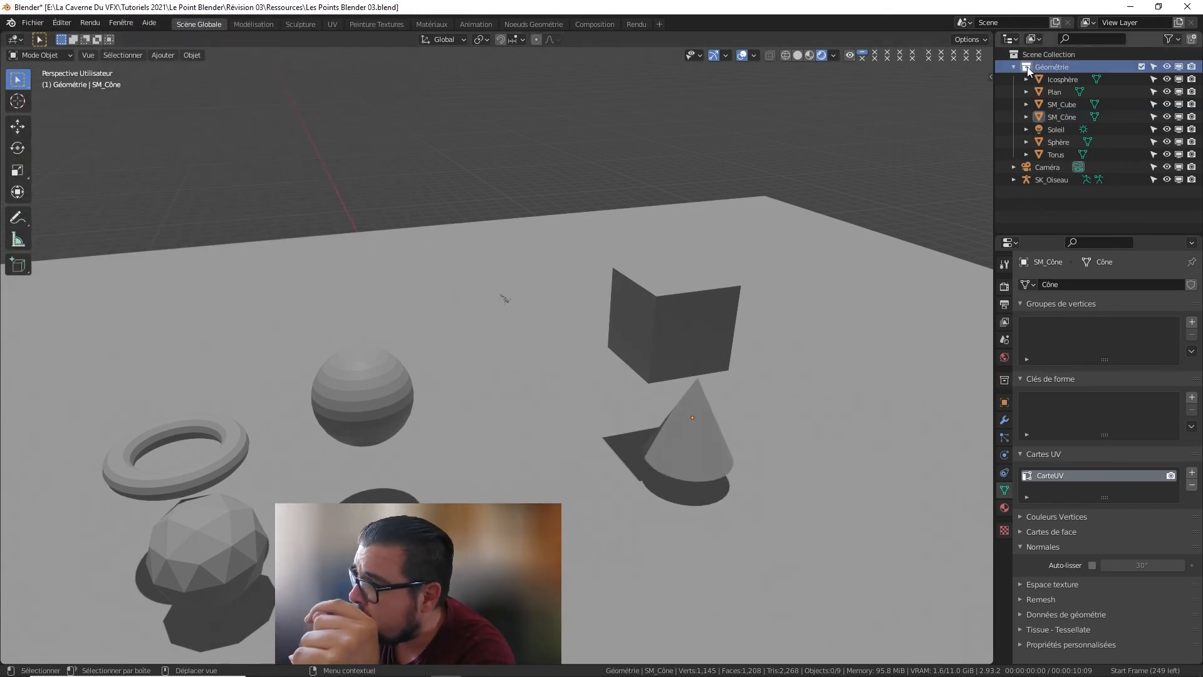
right_click(1027, 67)
click(937, 246)
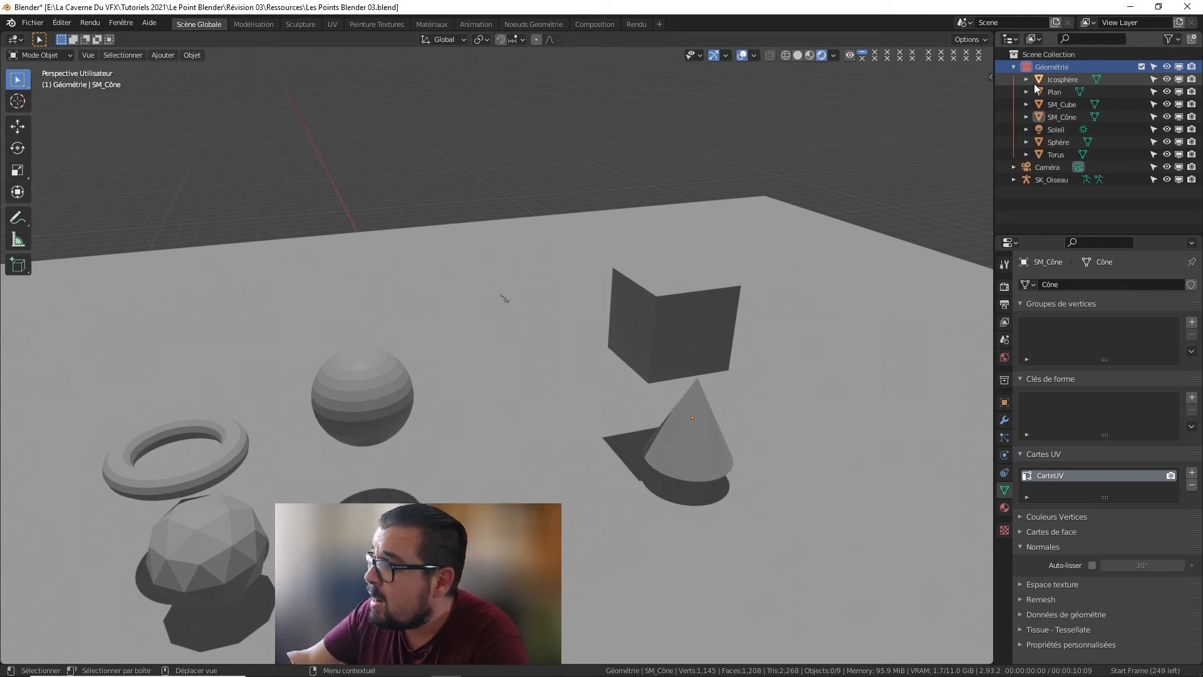
Step: Move the SK_Oiseau armature into a new collection named SK
click(1051, 180)
key(m)
click(1021, 182)
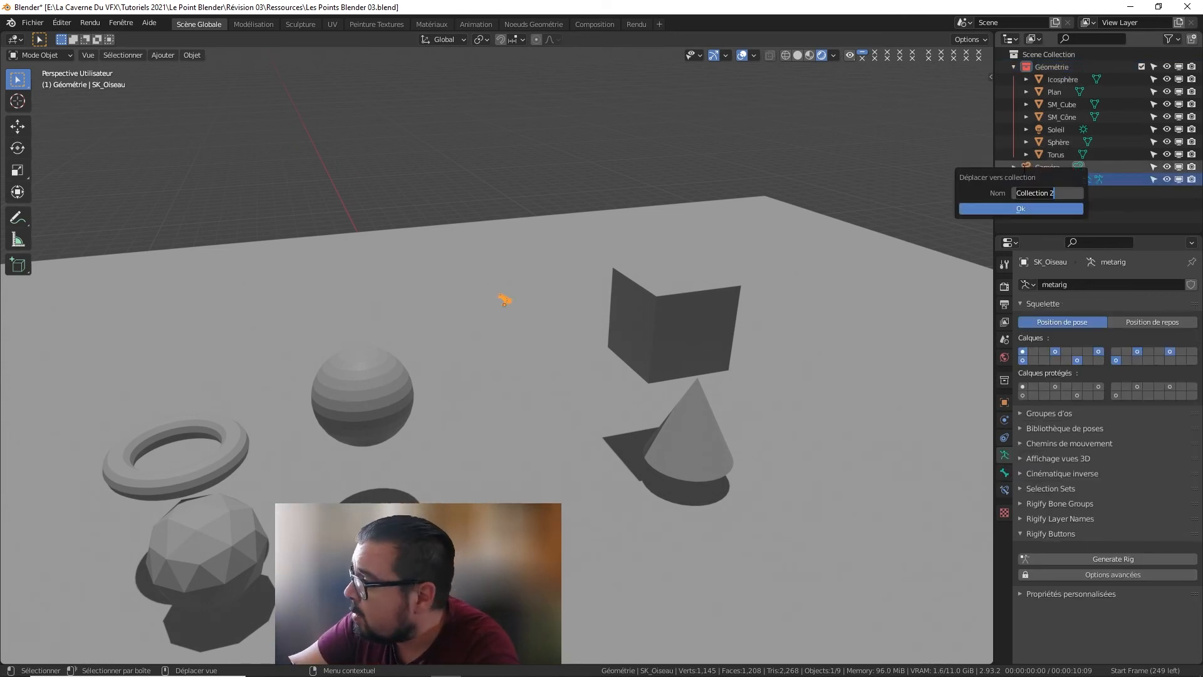
text(SK)
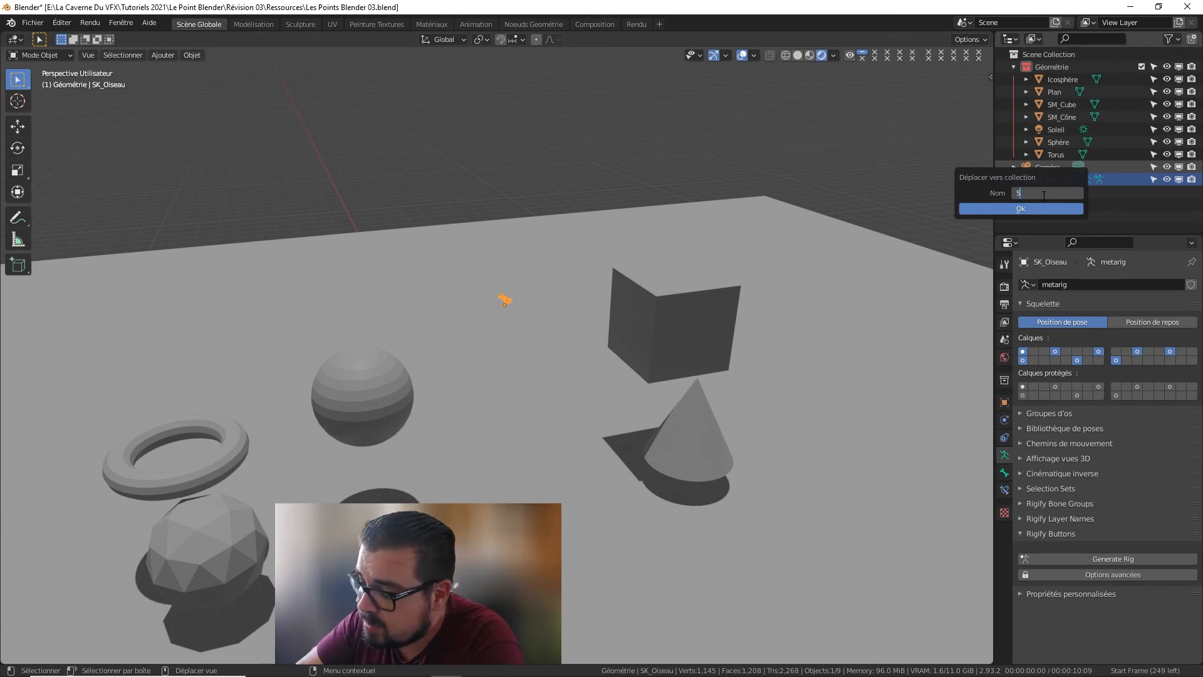
key(Return)
click(1048, 210)
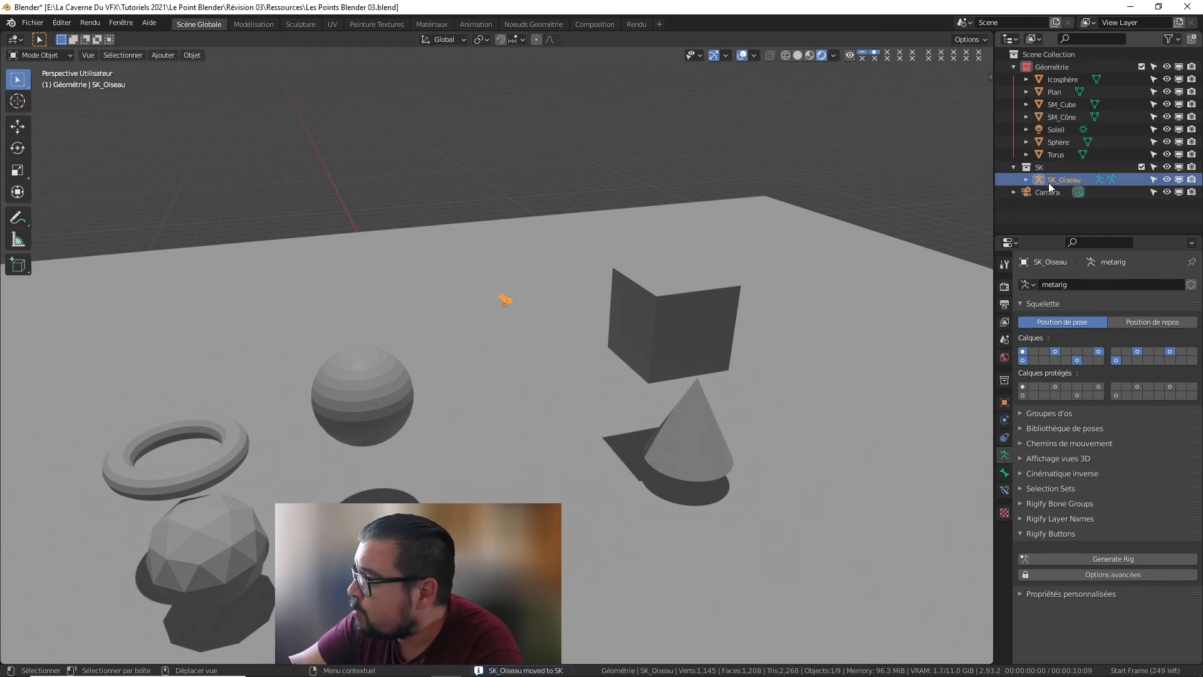
Step: Assign the green colour tag to the SK collection and collapse it in the Outliner
right_click(1026, 166)
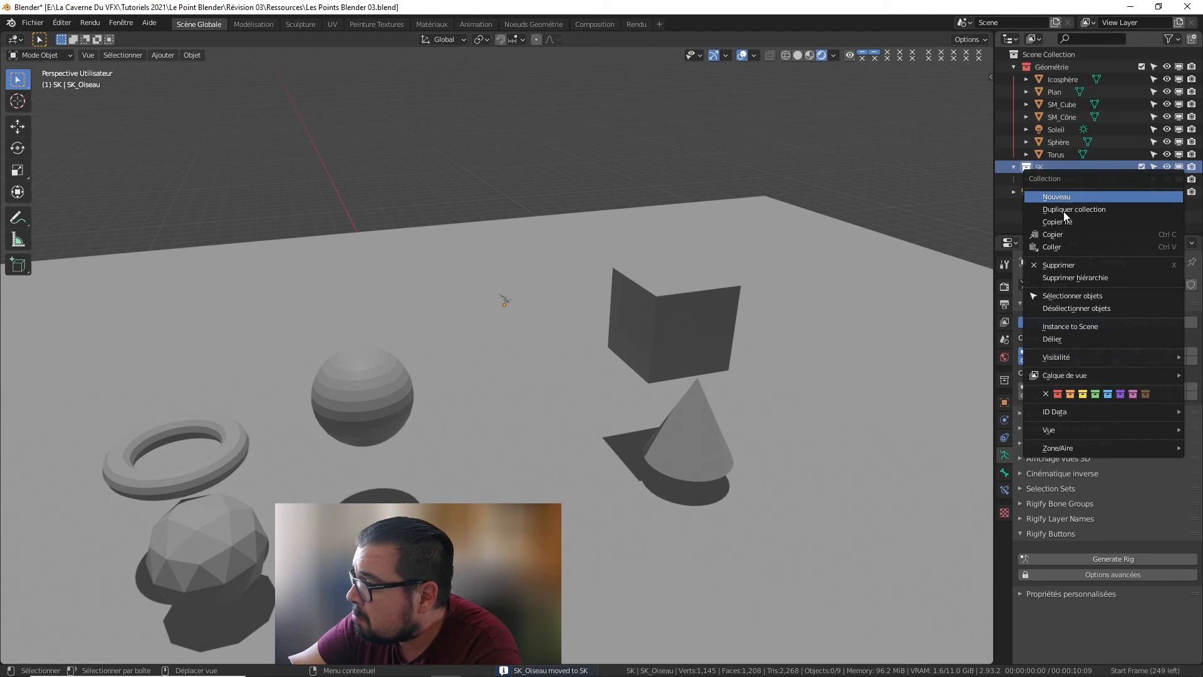
click(1113, 394)
click(1012, 167)
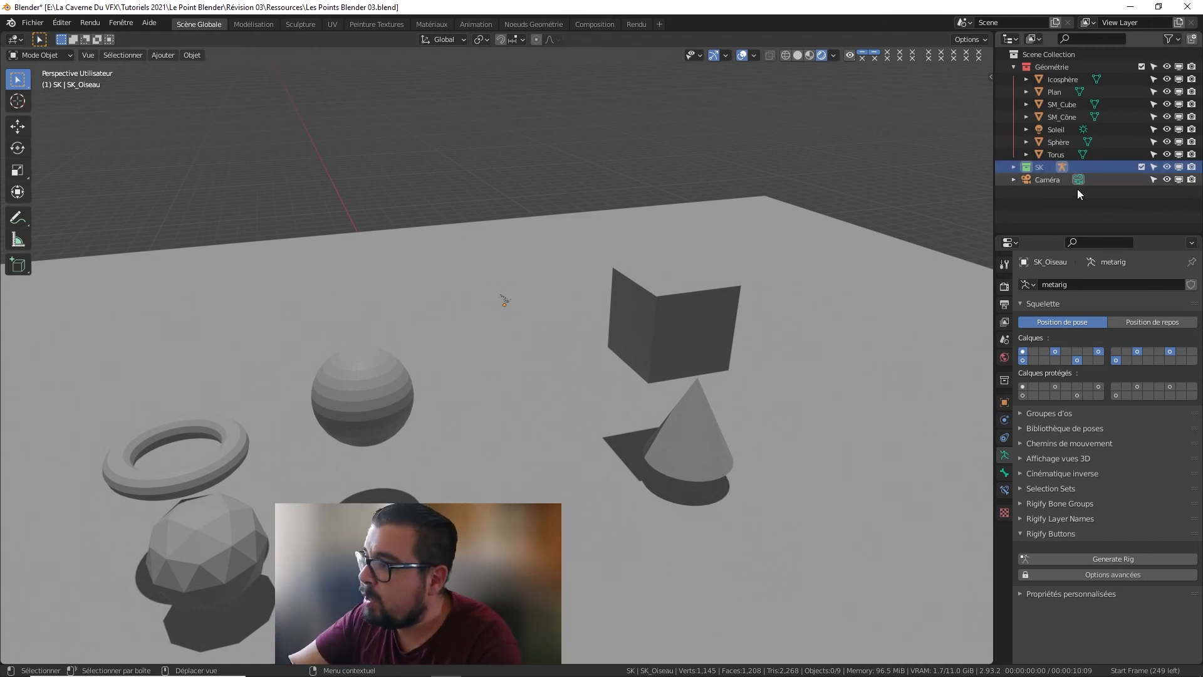
Step: Add a path curve (Chemin) to the scene at the 3D cursor
key(shift+a)
mouse_move(564, 265)
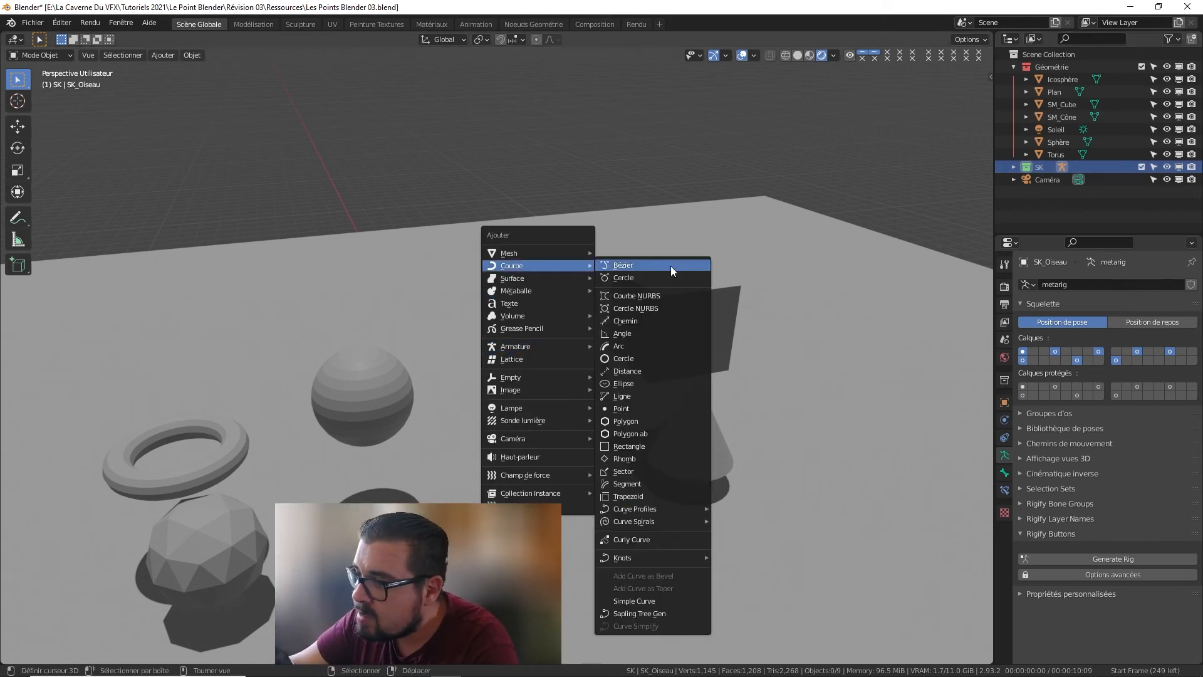
click(632, 320)
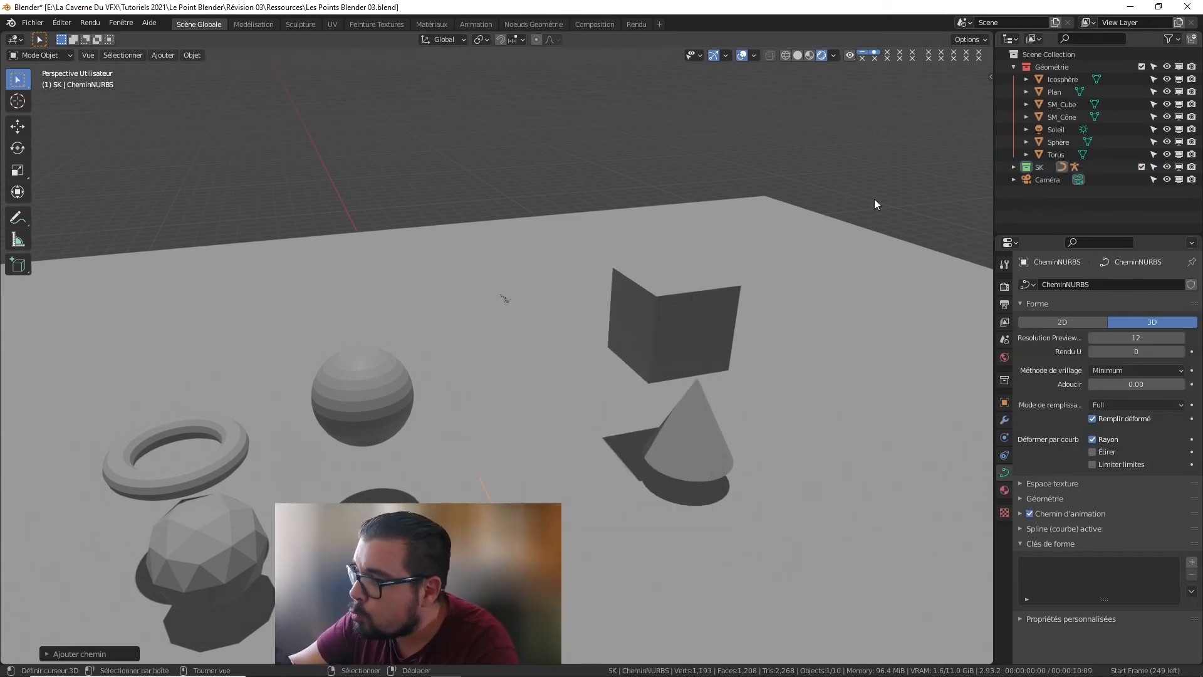
Step: Move the NURBS path from the SK collection into a new collection named cURVES
click(1014, 167)
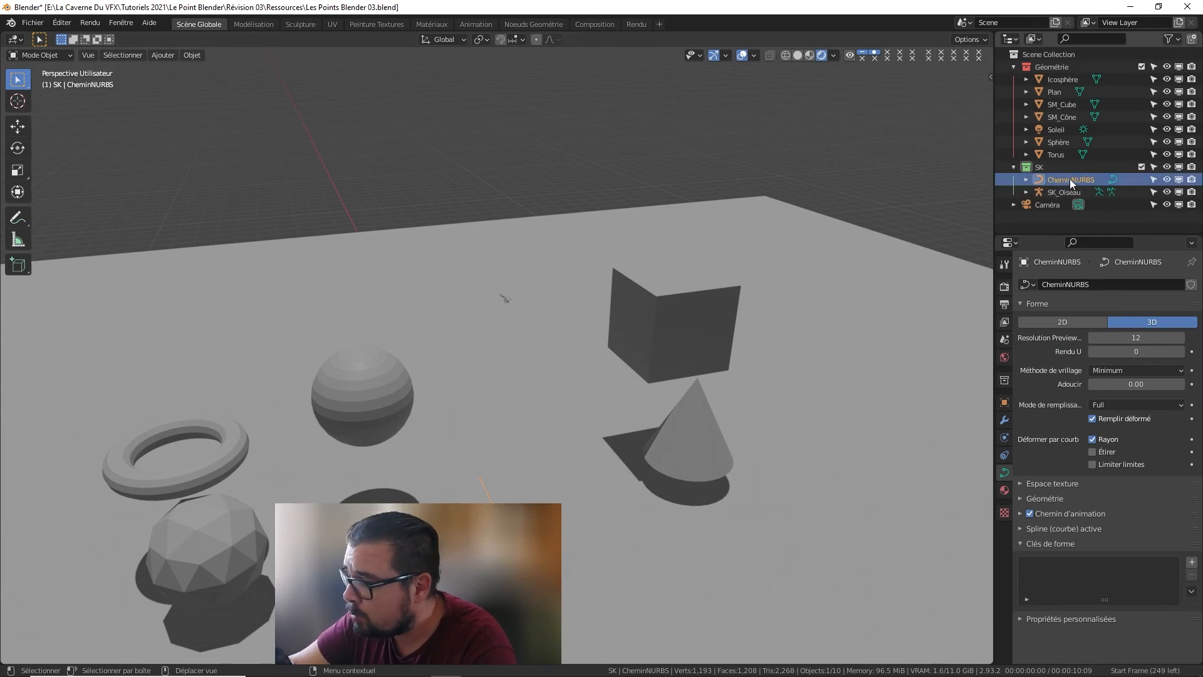
key(m)
click(1040, 175)
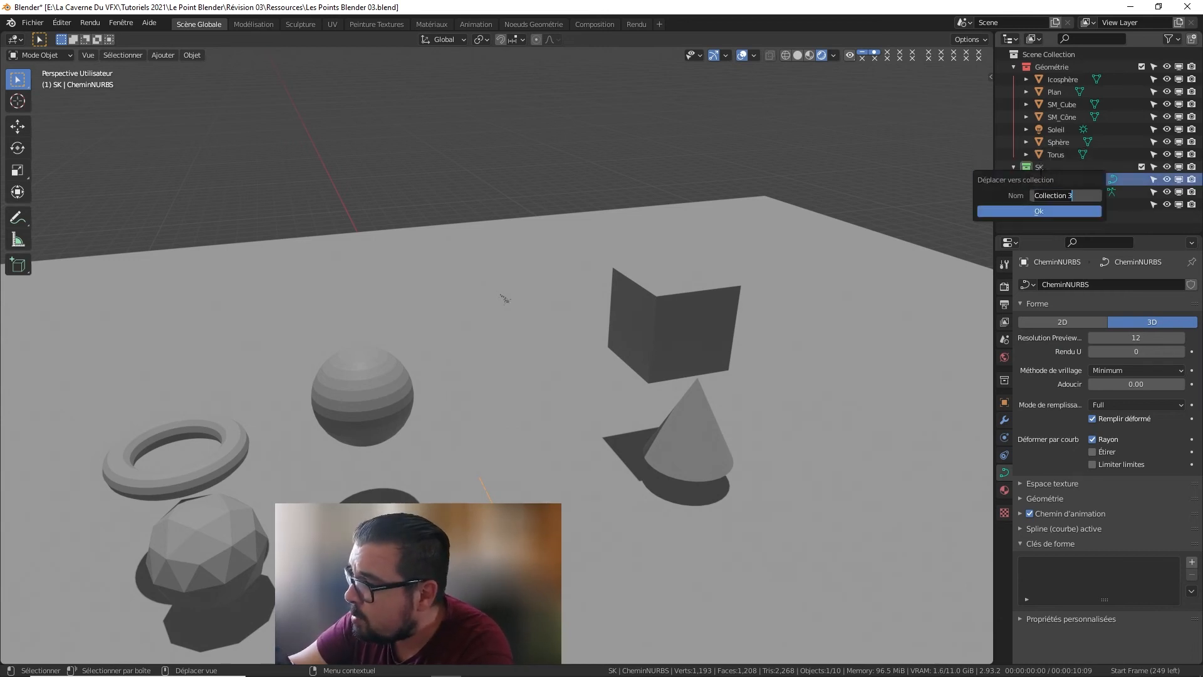
text(cURVES)
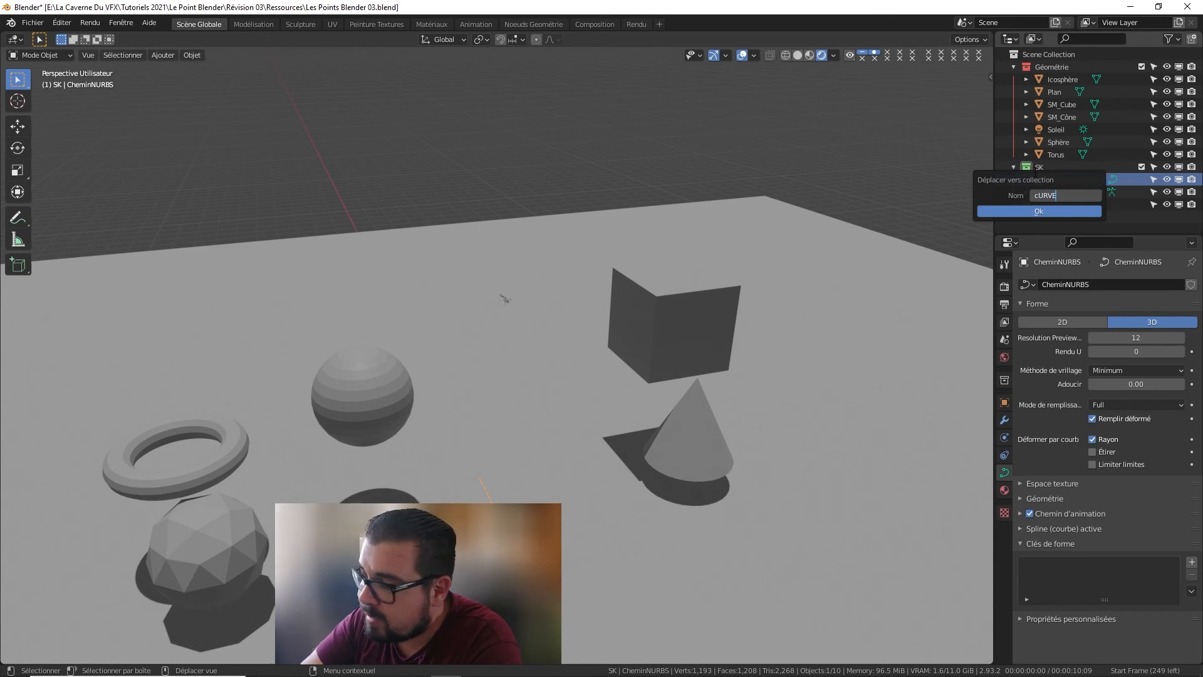
click(1082, 210)
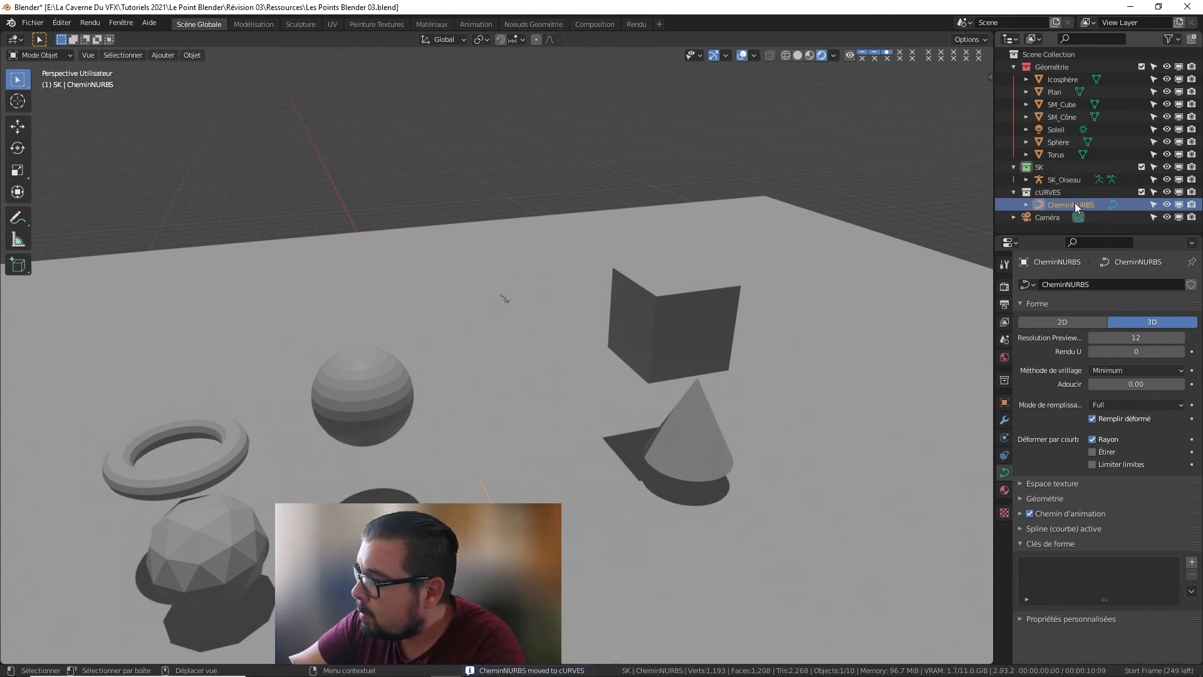
Step: Assign the yellow colour tag to the cURVES collection
right_click(1027, 193)
click(1079, 417)
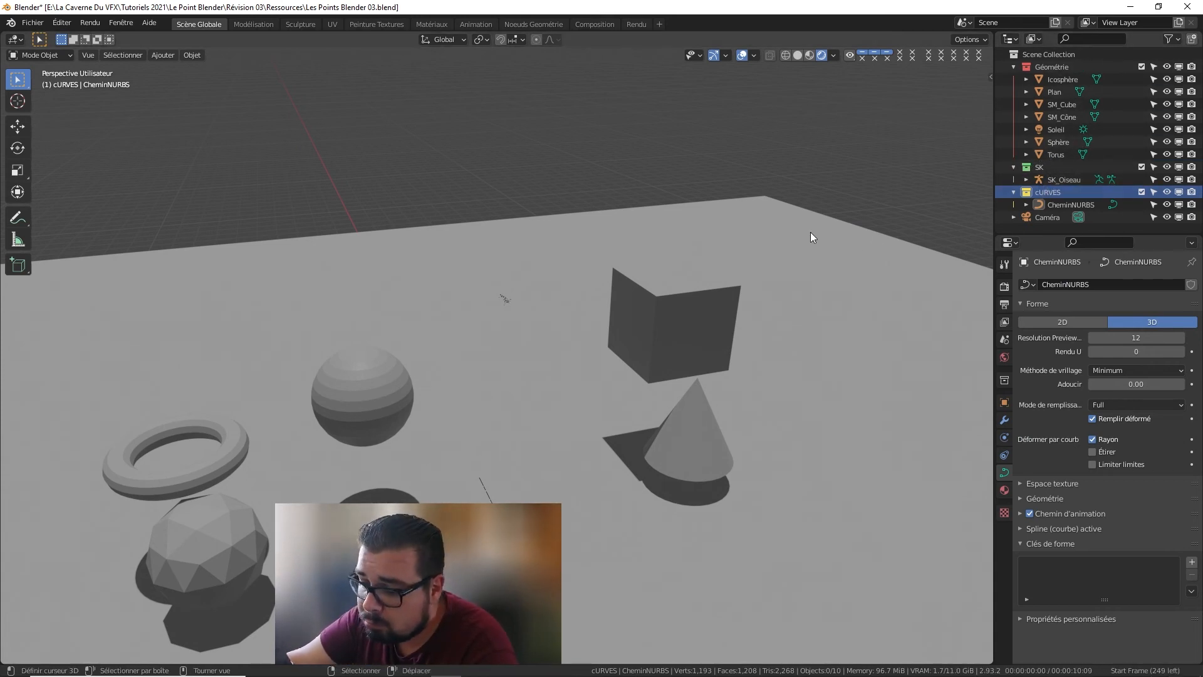
key(grave)
key(a)
middle_drag(850, 188, 889, 158)
key(a)
click(880, 100)
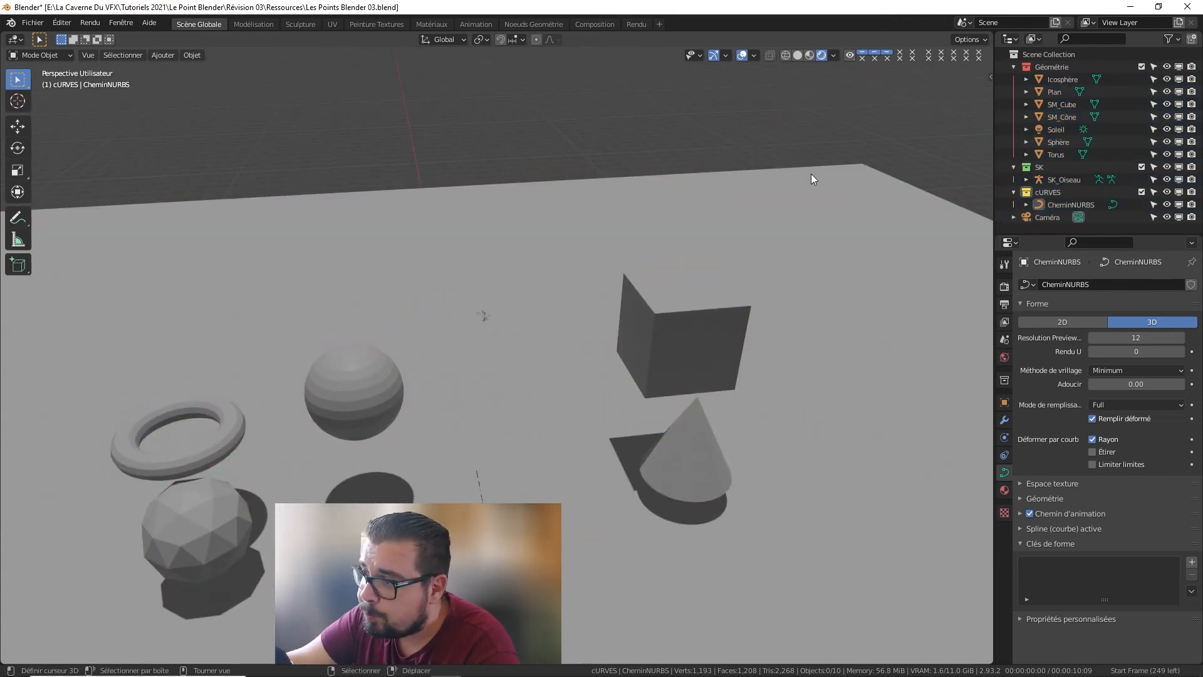
middle_drag(811, 174, 879, 257)
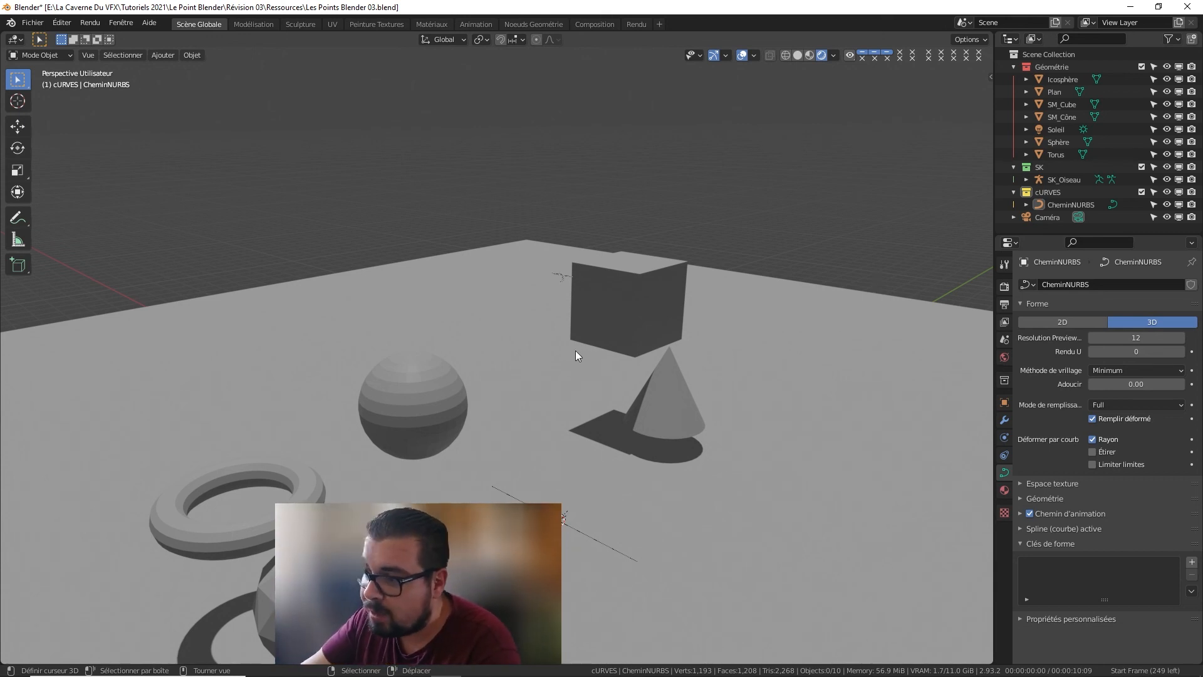
middle_drag(583, 422, 724, 359)
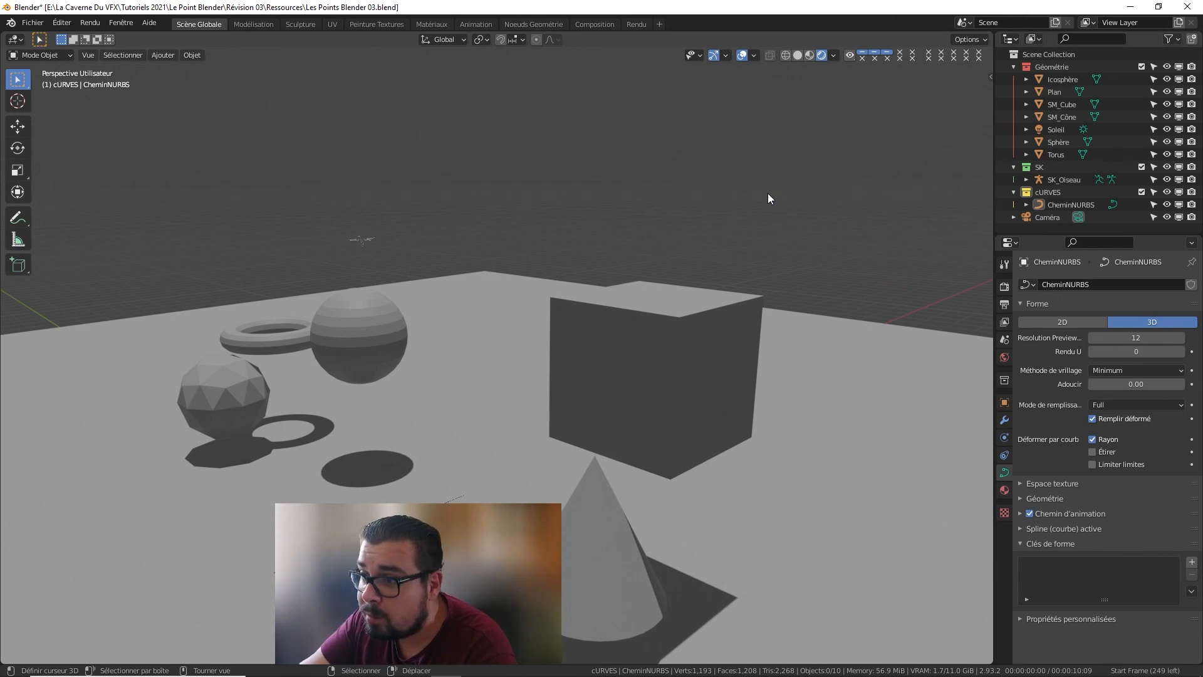
Step: In the Matériaux workspace, create a new material for the NURBS path and add a Texture image node beside its BSDF node
click(424, 24)
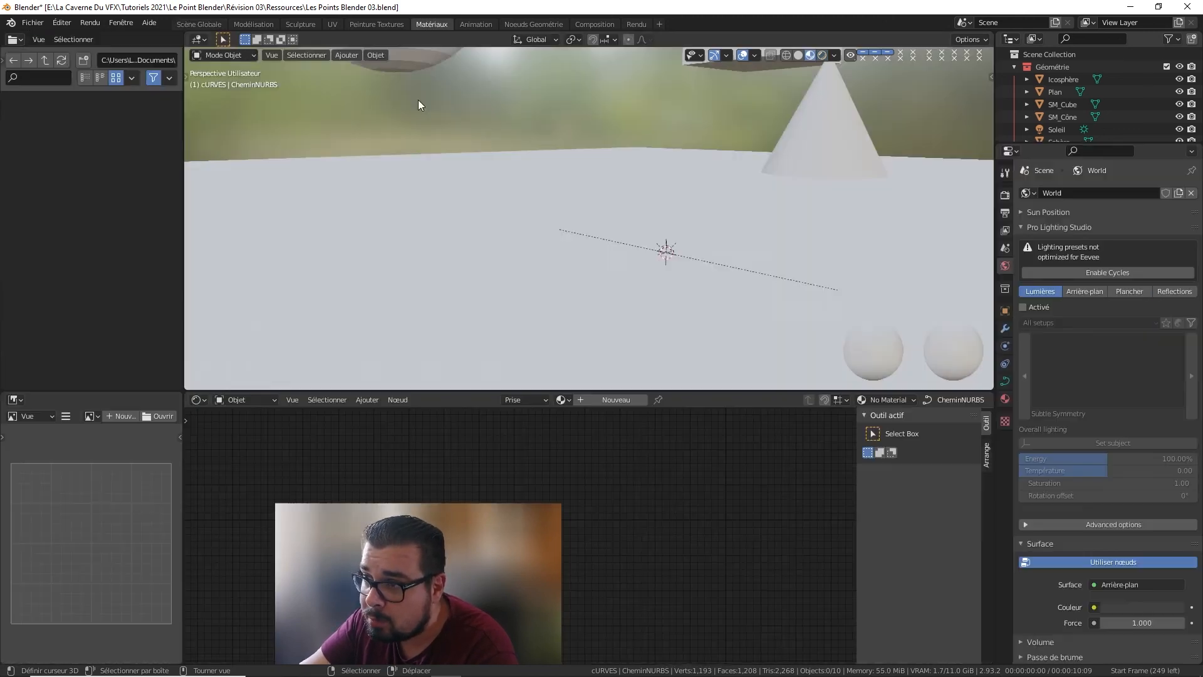
click(604, 399)
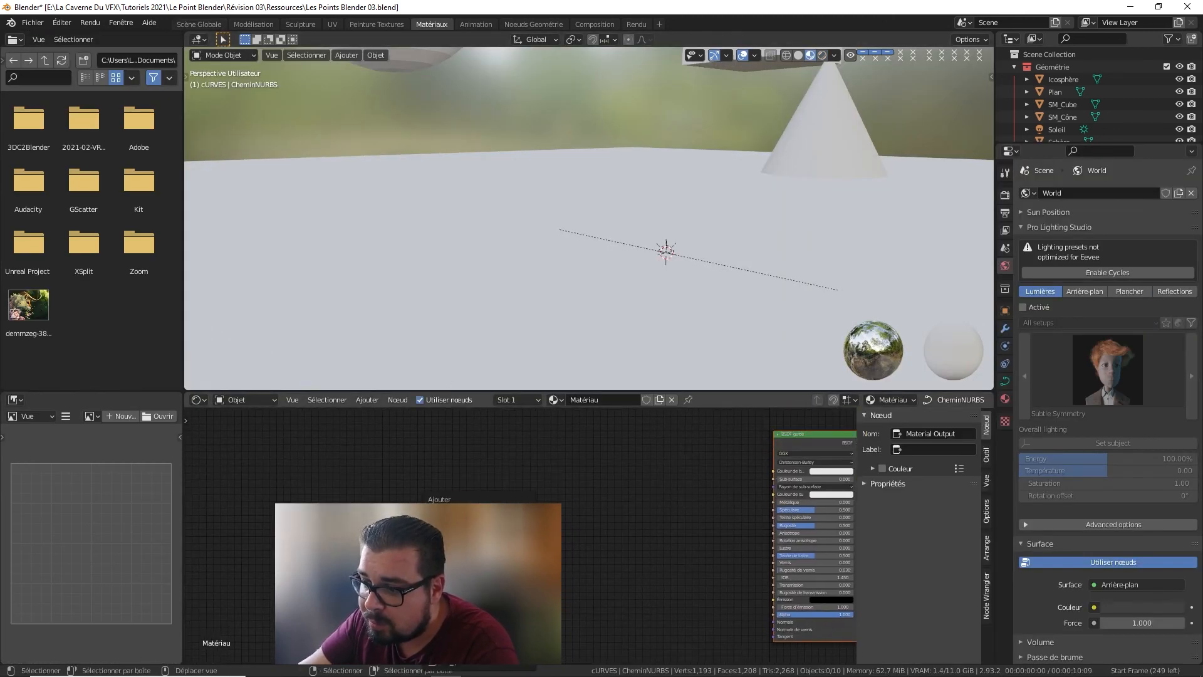
click(591, 477)
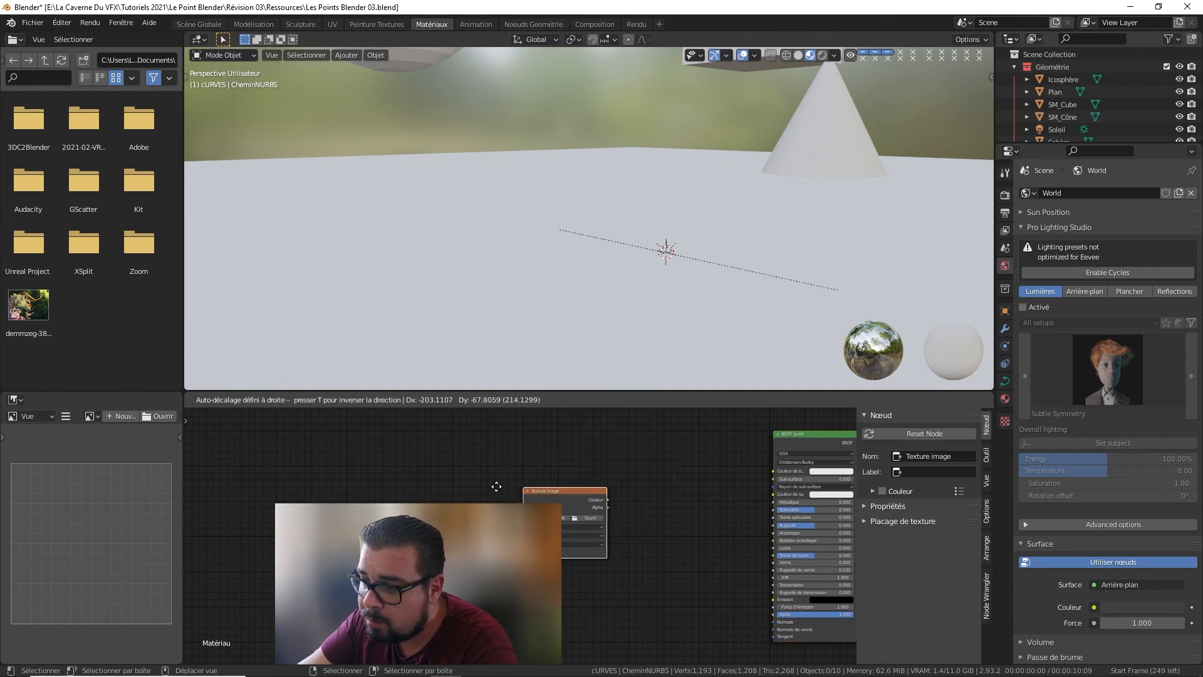
click(522, 508)
click(552, 528)
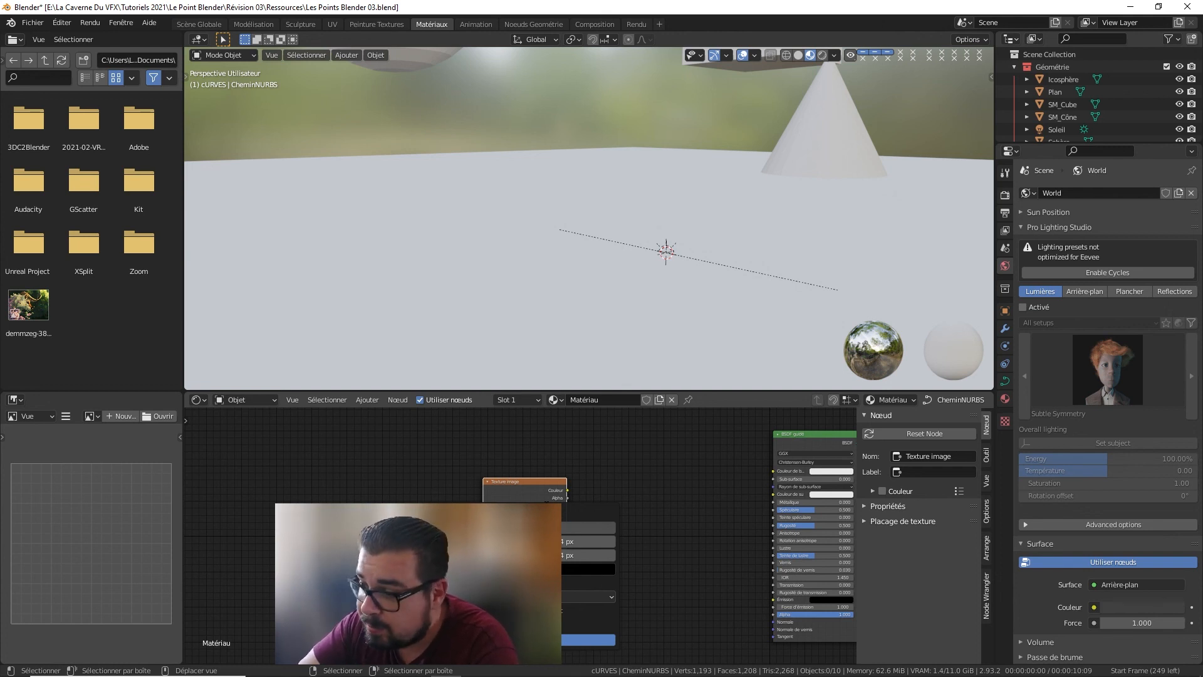
text(ular)
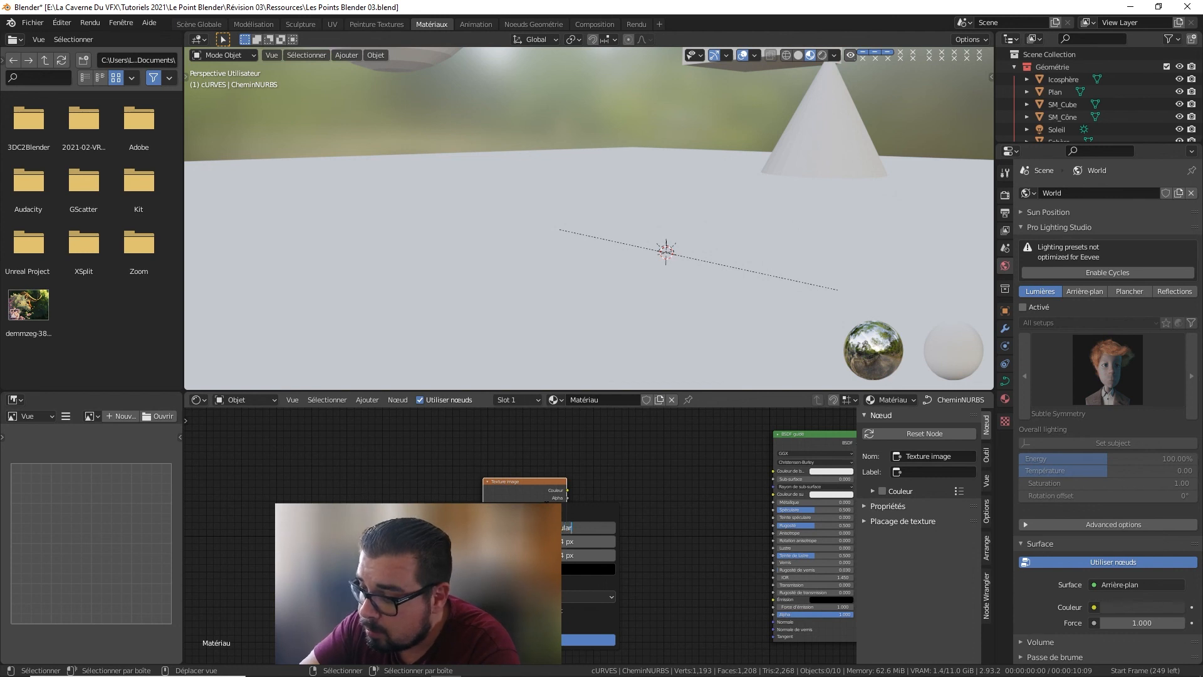
key(BackSpace)
key(BackSpace)
key(BackSpace)
key(BackSpace)
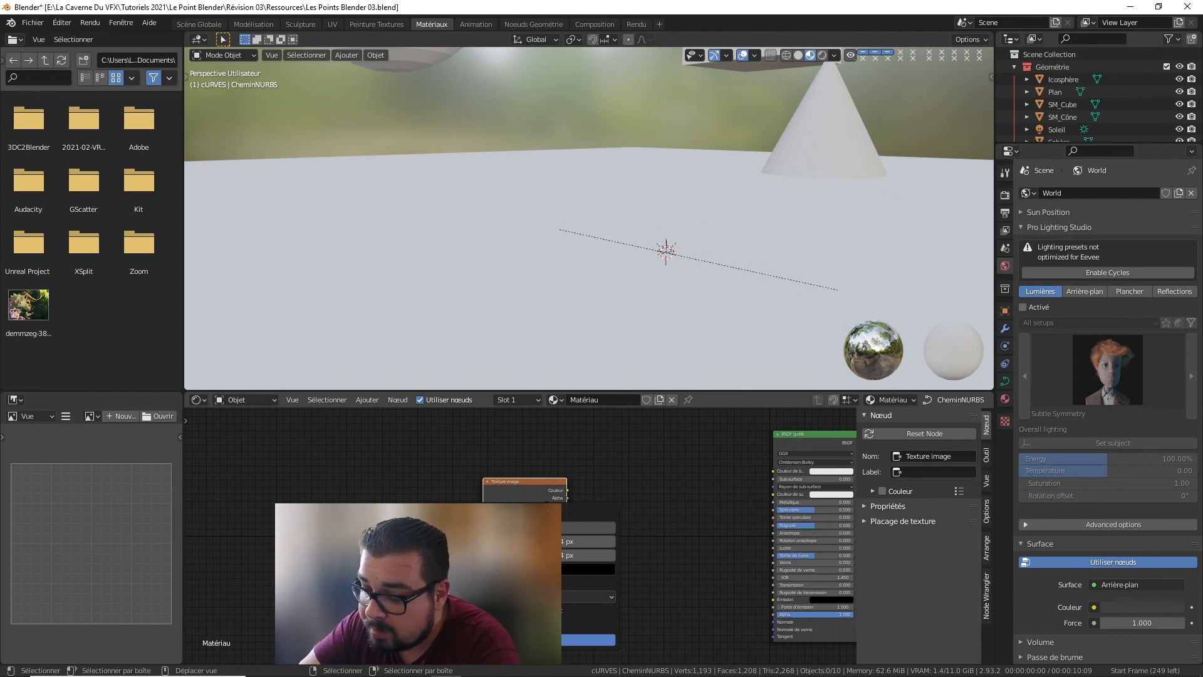
text(ghness)
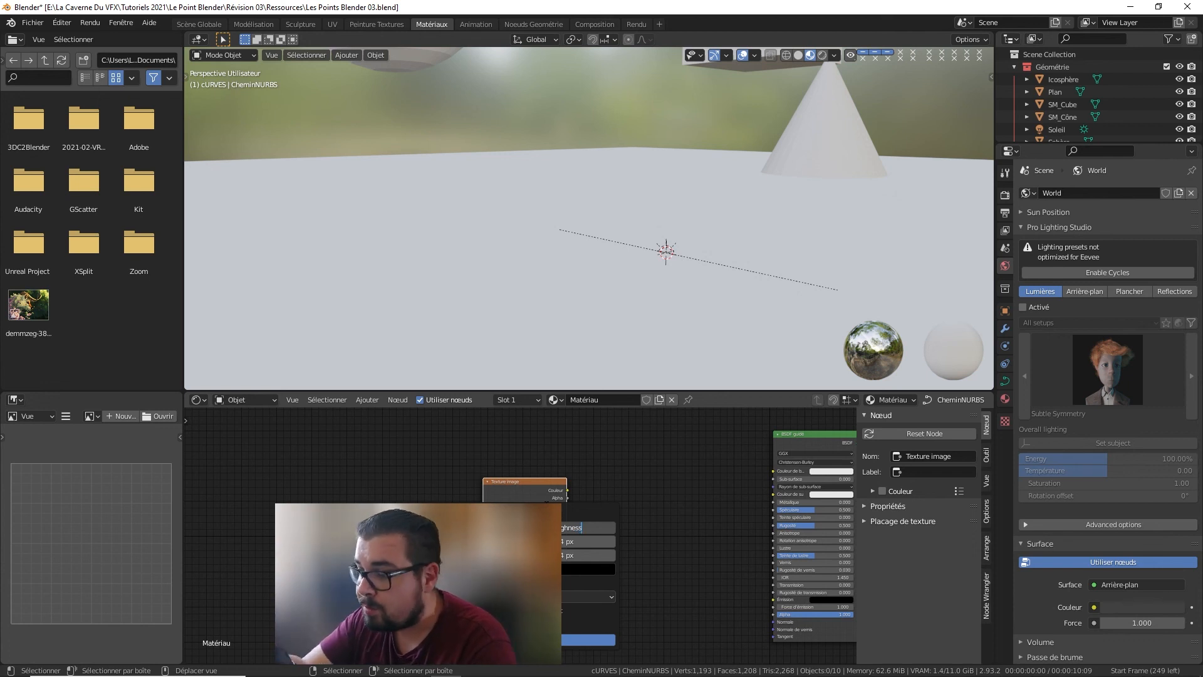
key(Return)
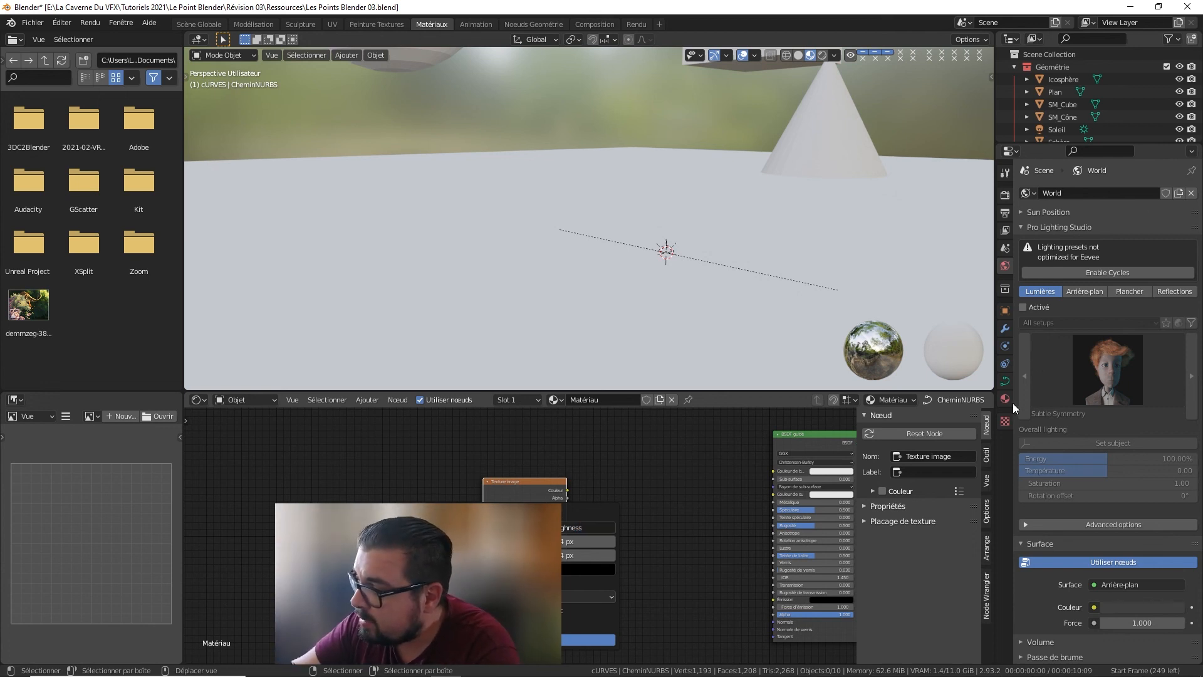
click(1008, 401)
Step: Rename the NURBS path's material as M_Bois in the material properties
click(1004, 398)
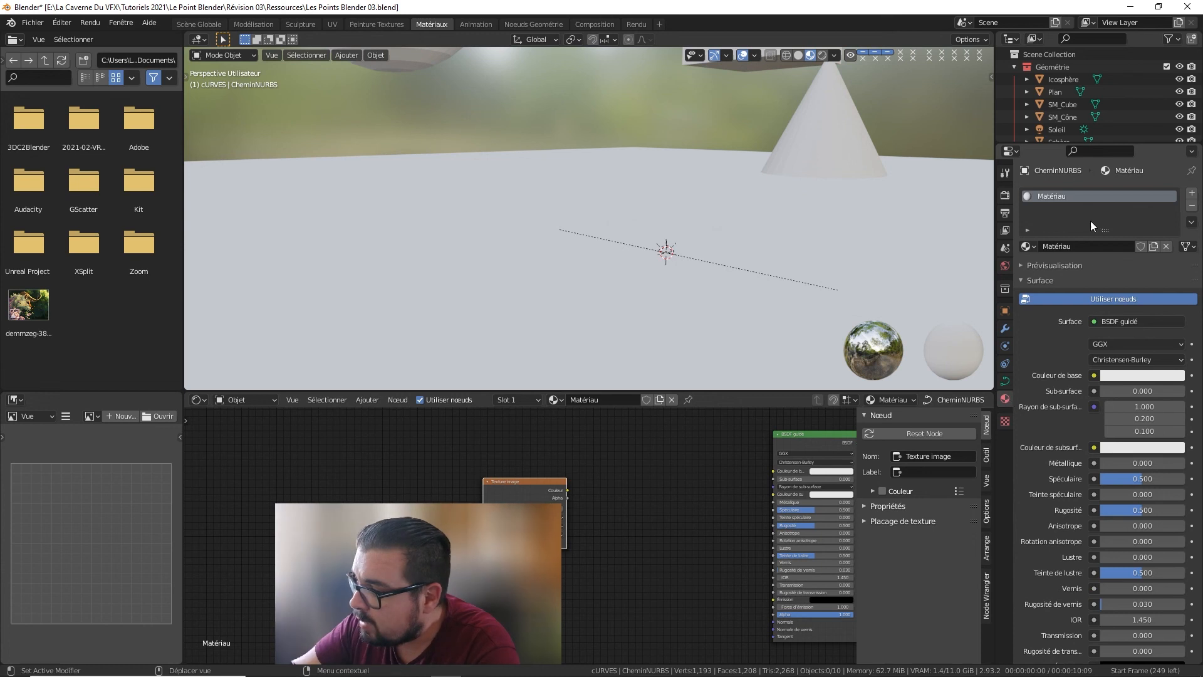
double_click(1065, 246)
text(M)
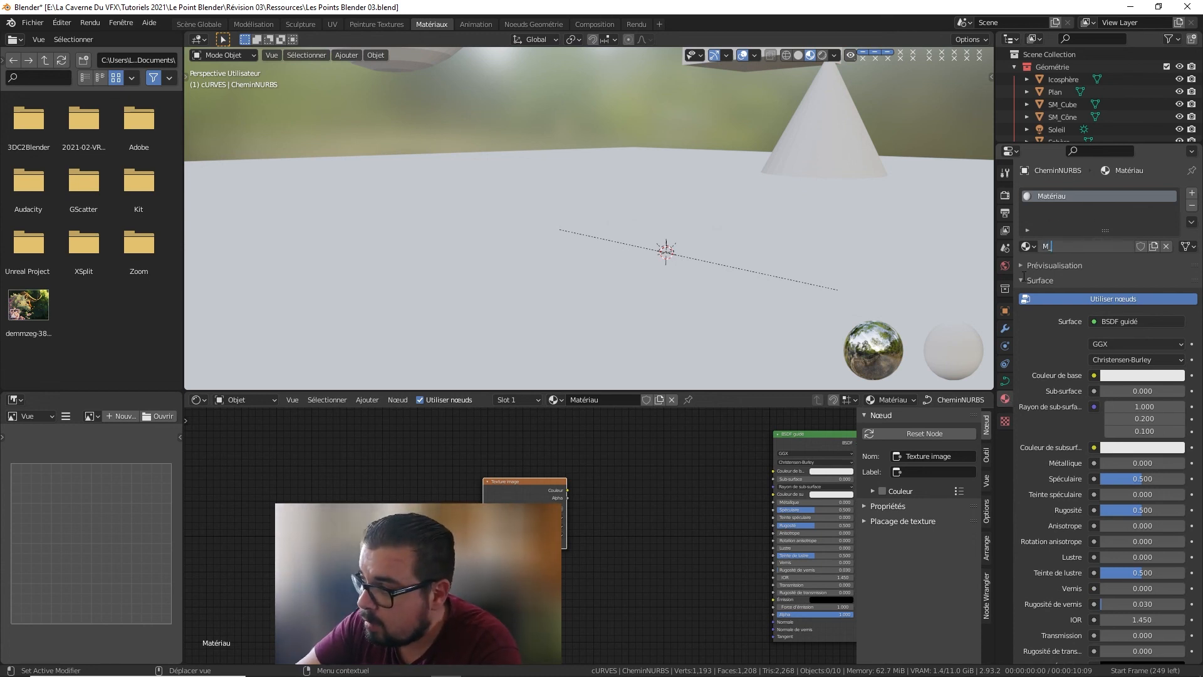
text(_Cube)
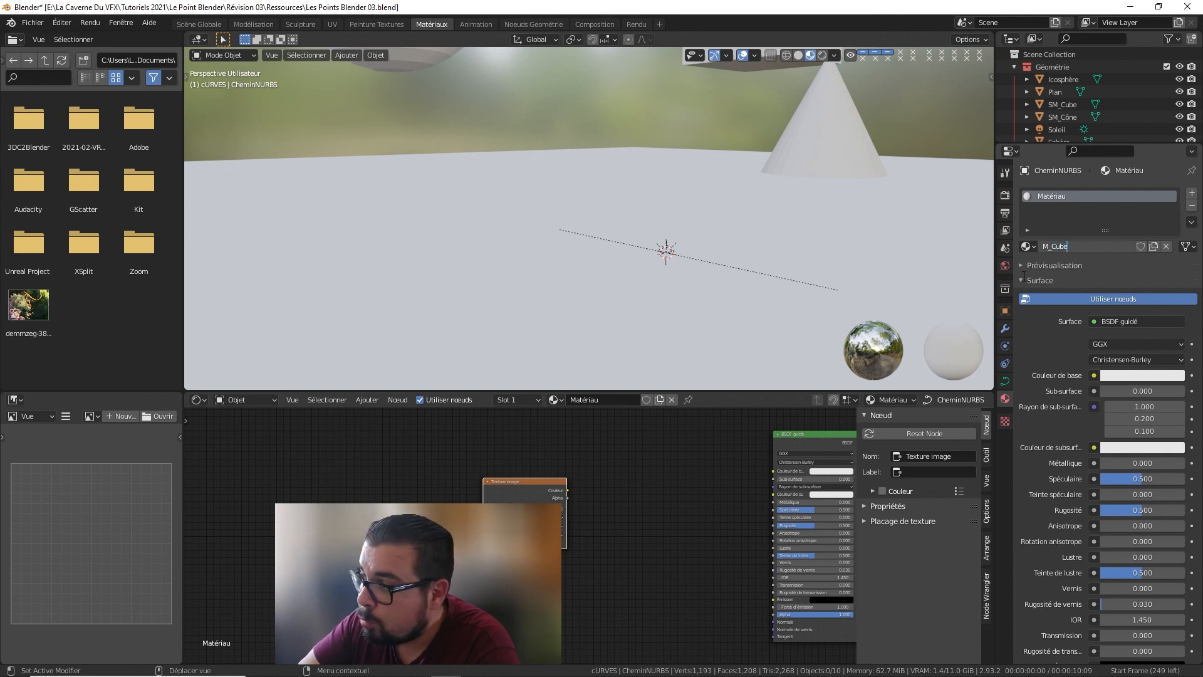
key(BackSpace)
key(BackSpace)
key(BackSpace)
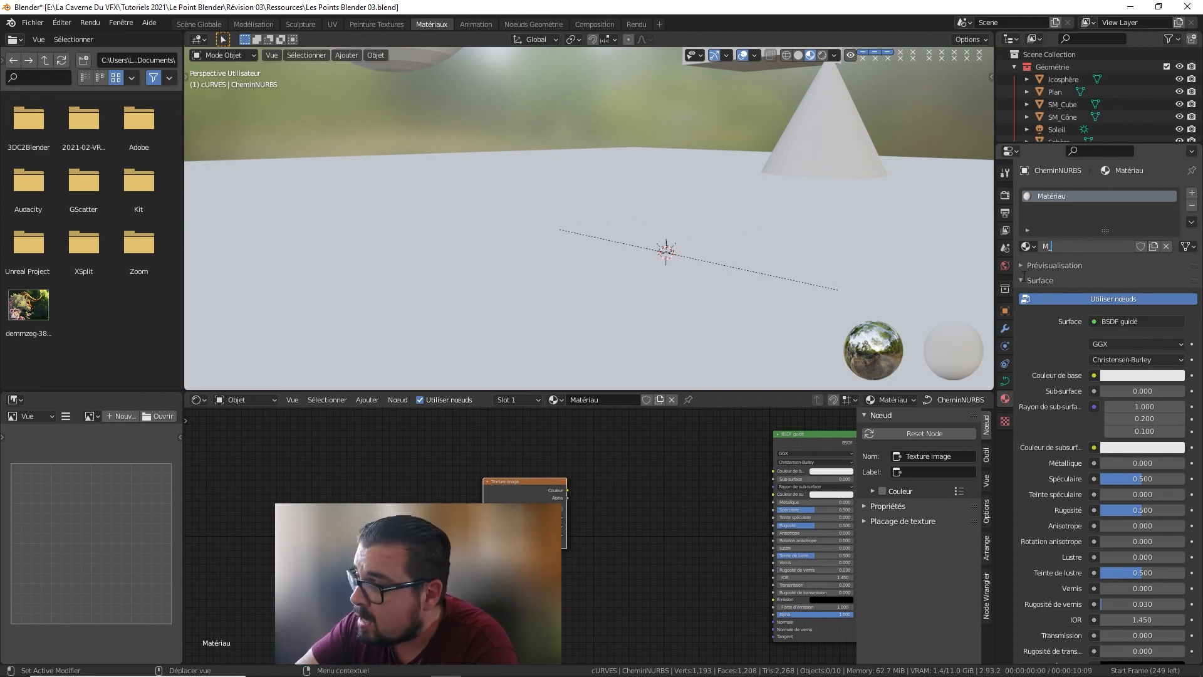
text(_Bois)
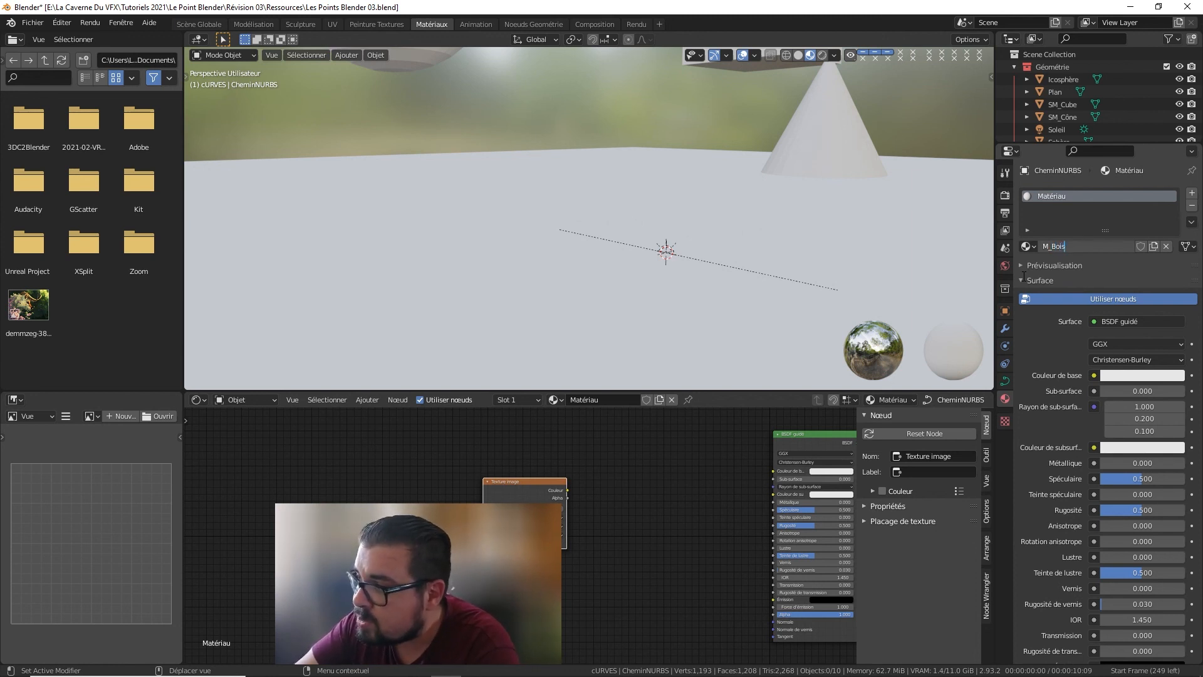
key(Return)
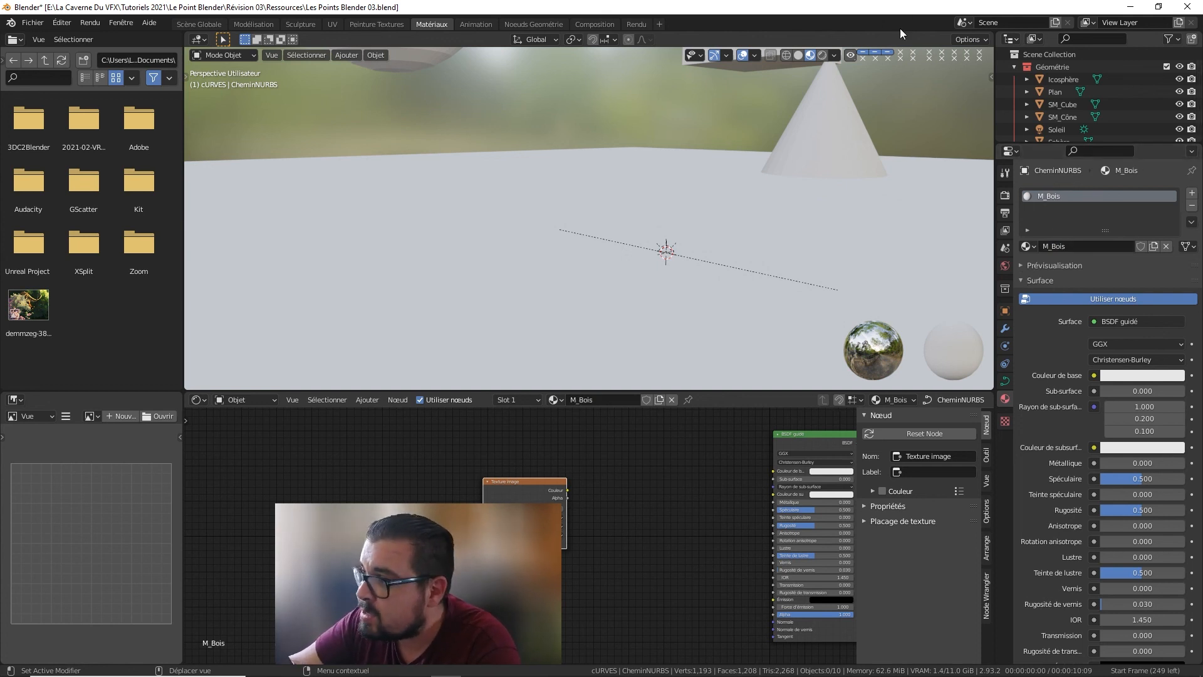
Step: Assign the existing M_Bois material to the SM_Cône object
click(847, 135)
click(1028, 245)
click(1053, 270)
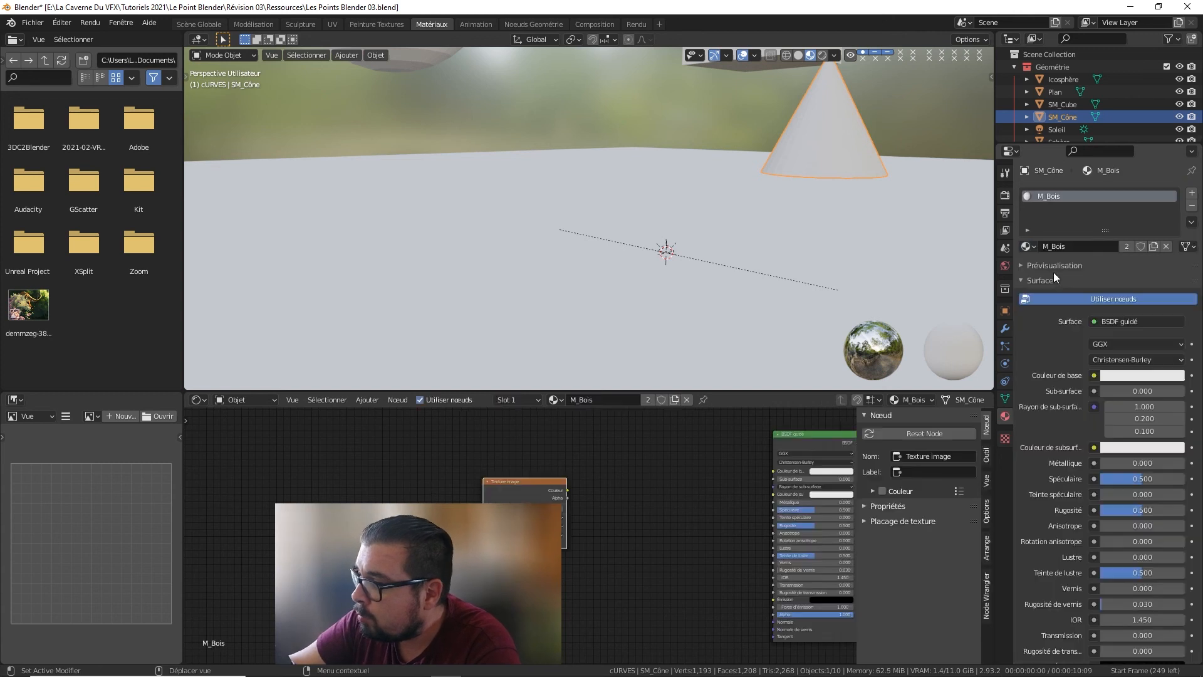
Step: Create a new material for the SM_Cube object and name it M_Cube
middle_drag(917, 136, 763, 79)
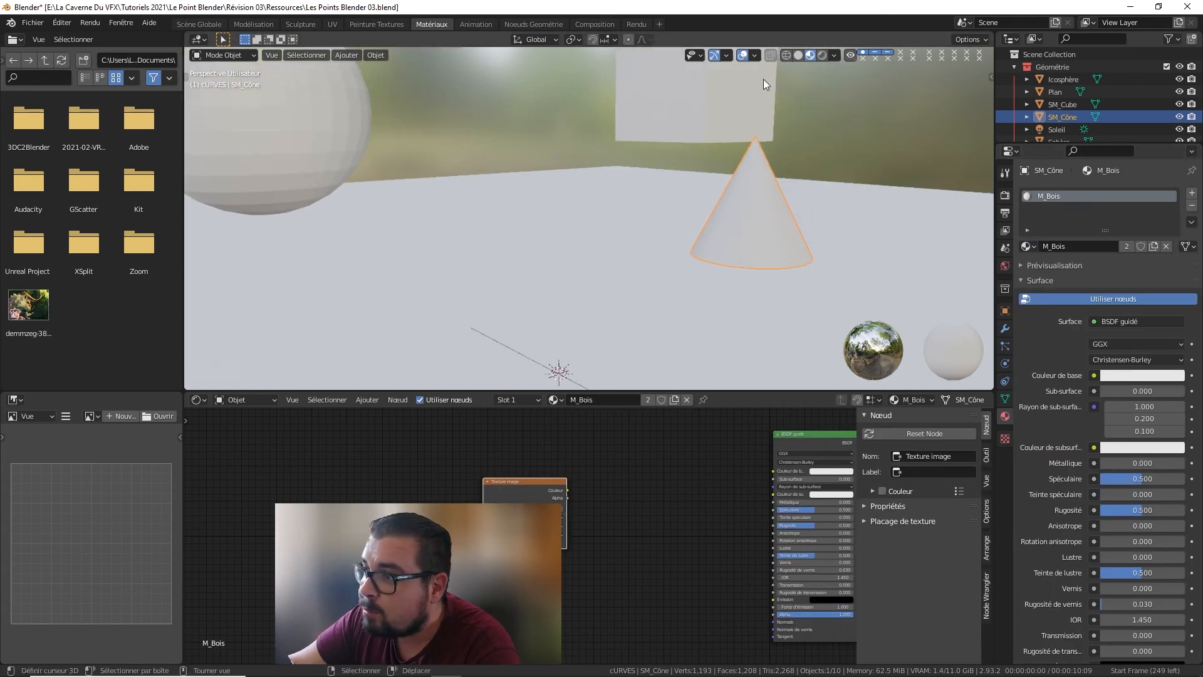
click(734, 101)
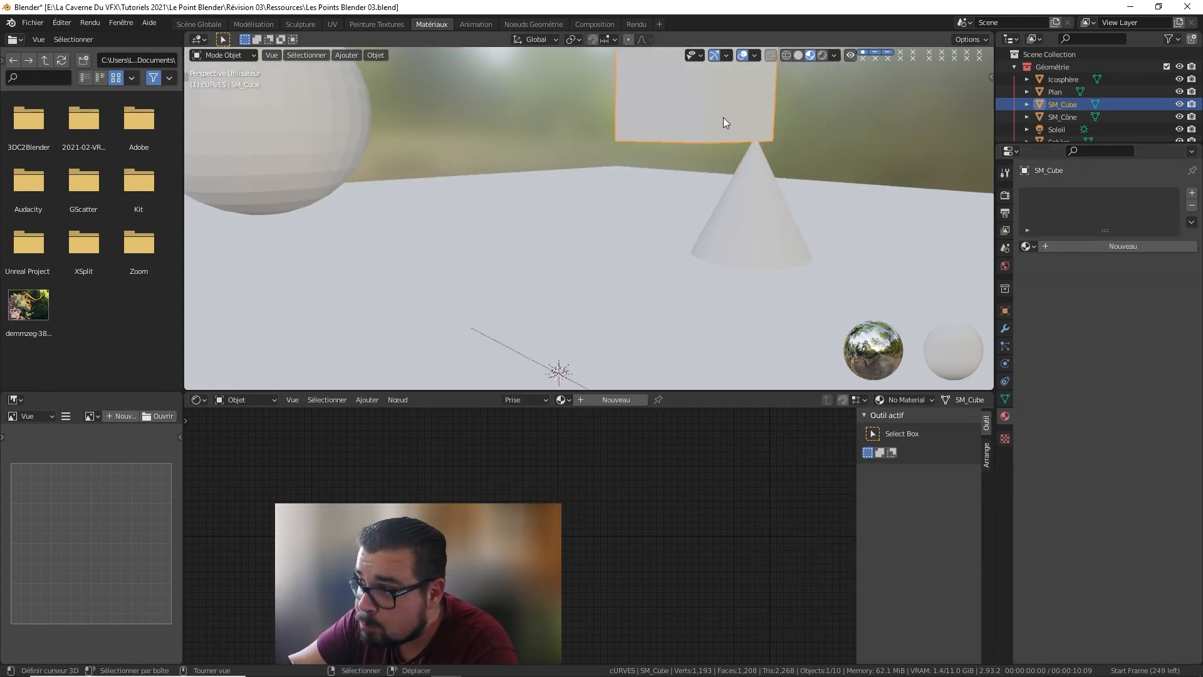
click(1095, 246)
click(1073, 246)
text(M)
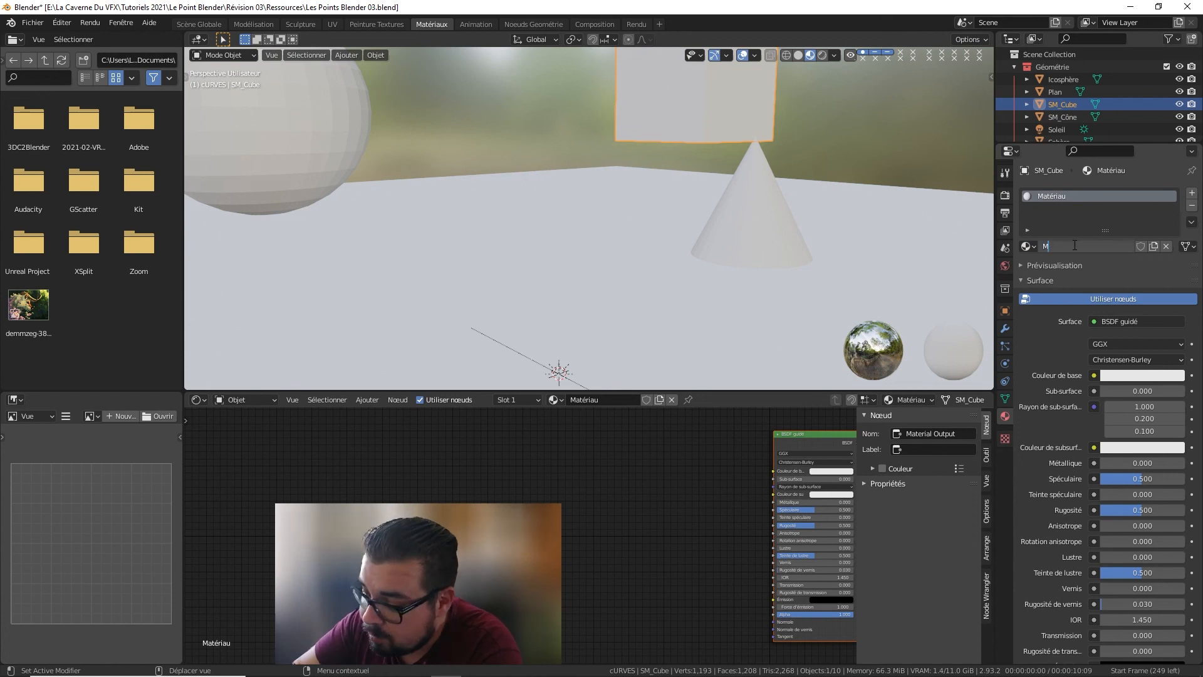
text(_CCube)
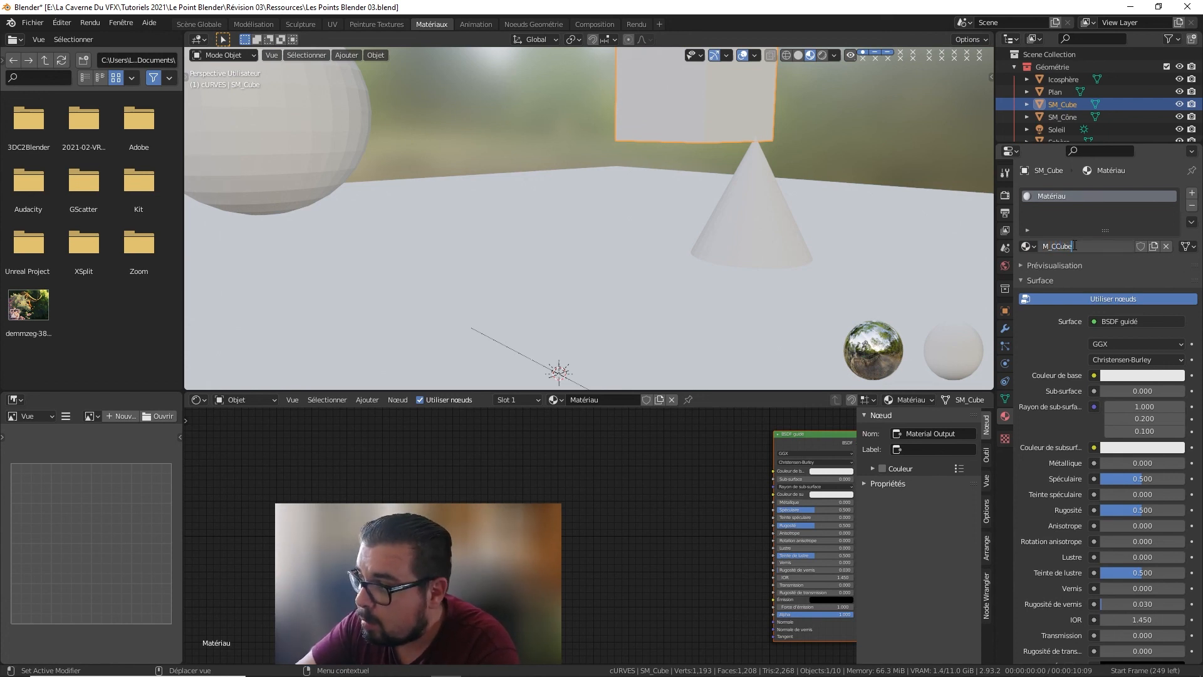
key(Left)
key(Left)
key(Left)
key(BackSpace)
key(Return)
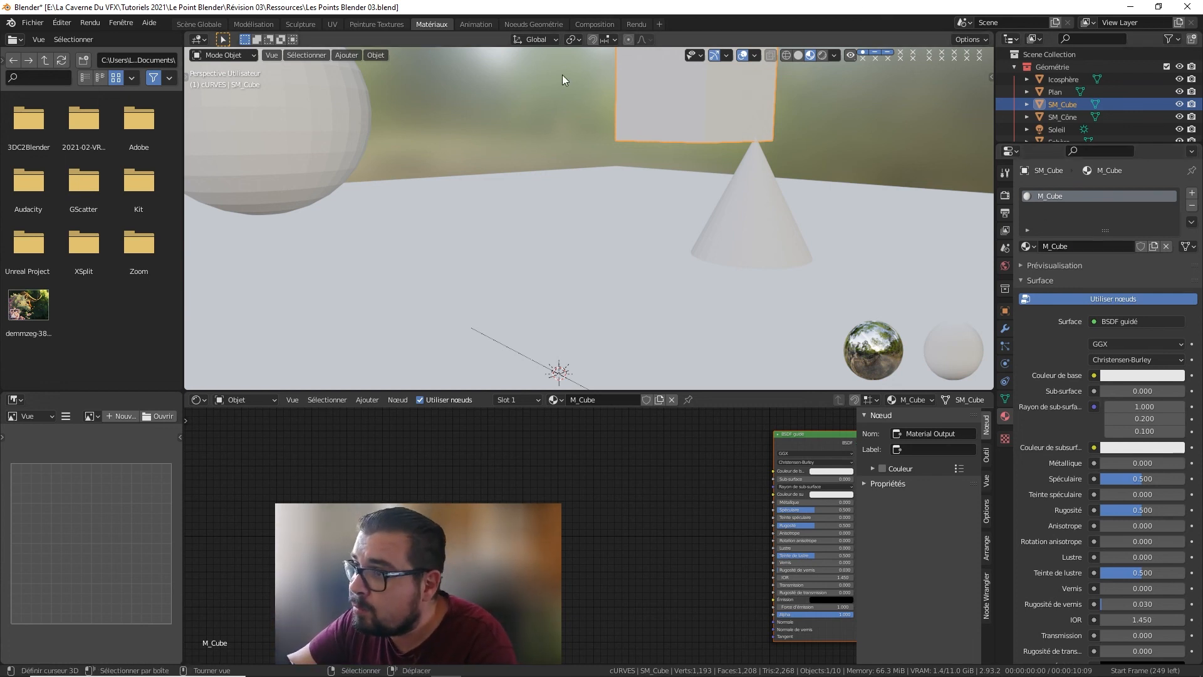
middle_drag(650, 206, 748, 253)
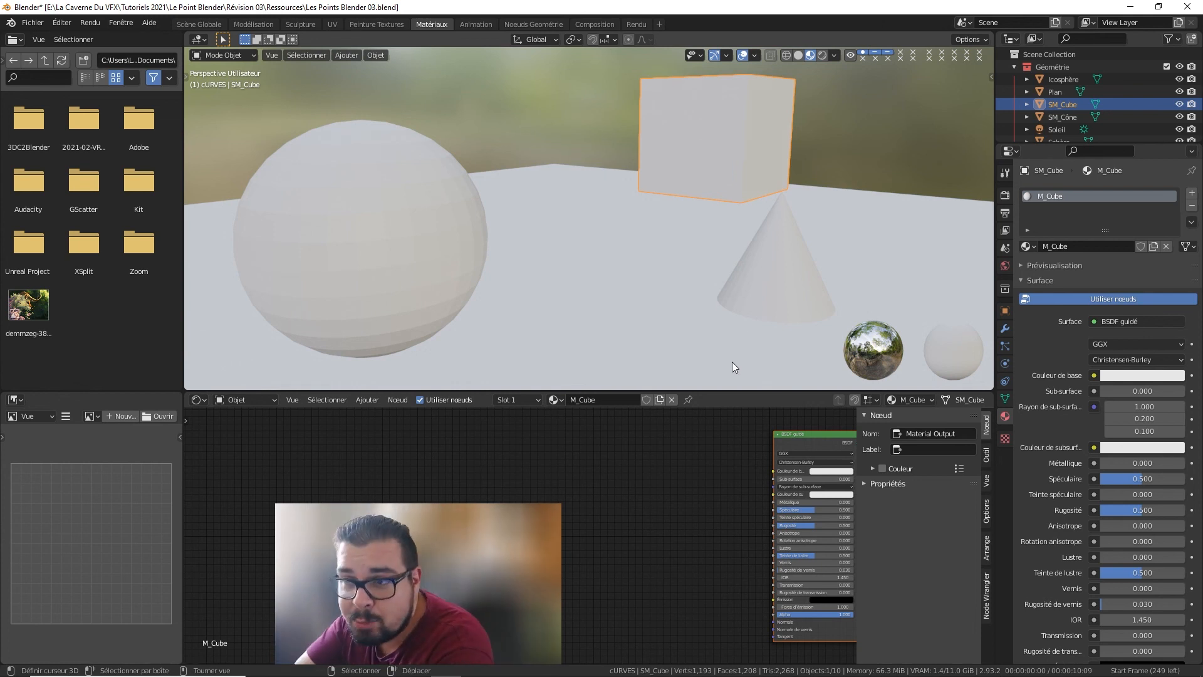